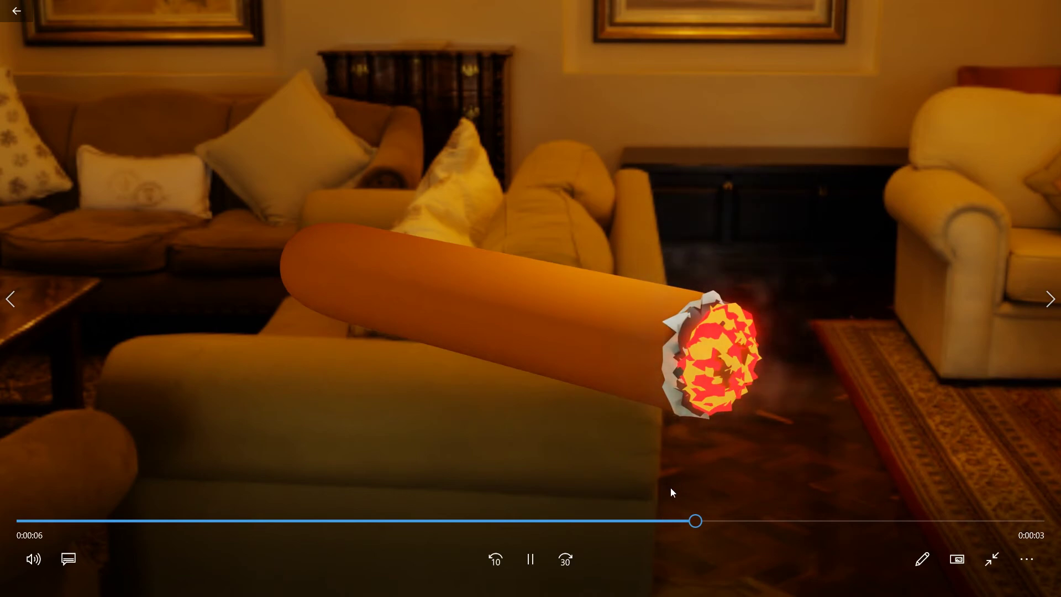
Pause the burning cigar video, close the player and minimise the video folder window
click(532, 558)
click(992, 558)
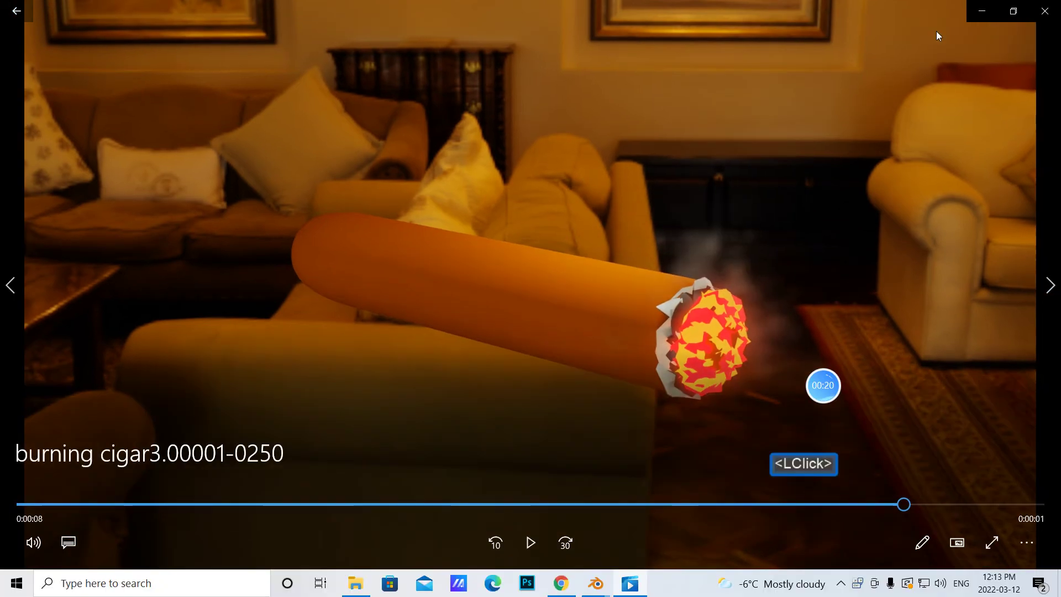
click(1044, 12)
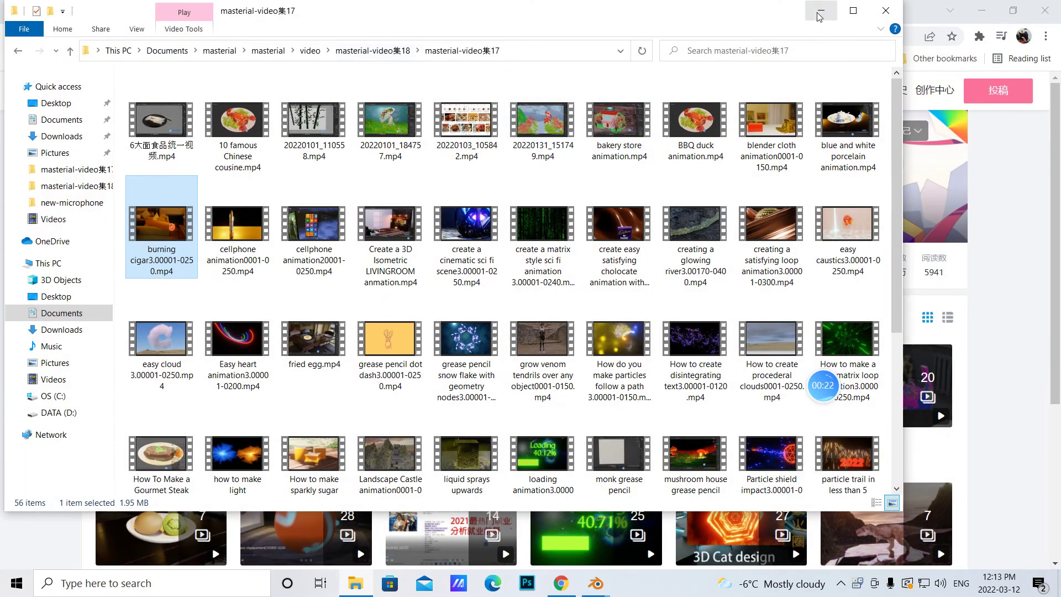
click(822, 10)
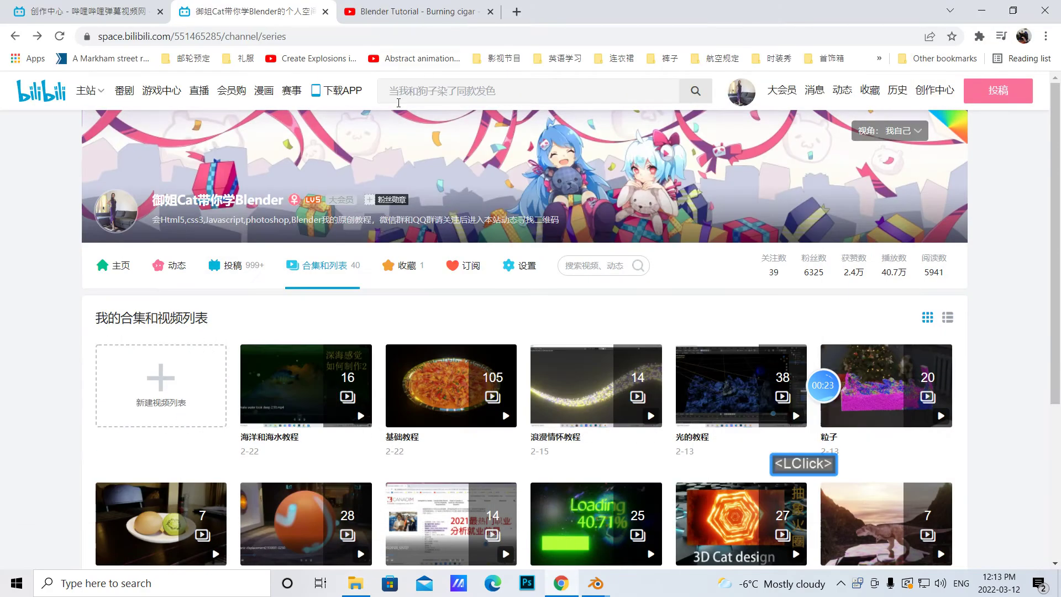
View the YouTube page of the "Blender Tutorial - Burning cigar" video and its description
click(400, 11)
scroll(262, 462, down, 2)
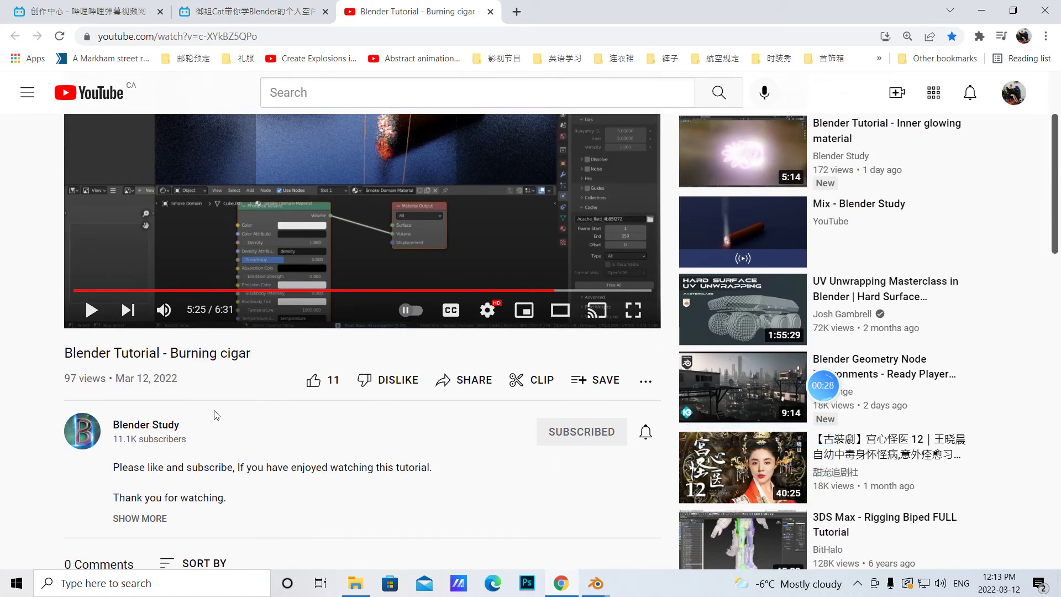
scroll(216, 415, up, 1)
scroll(275, 264, up, 1)
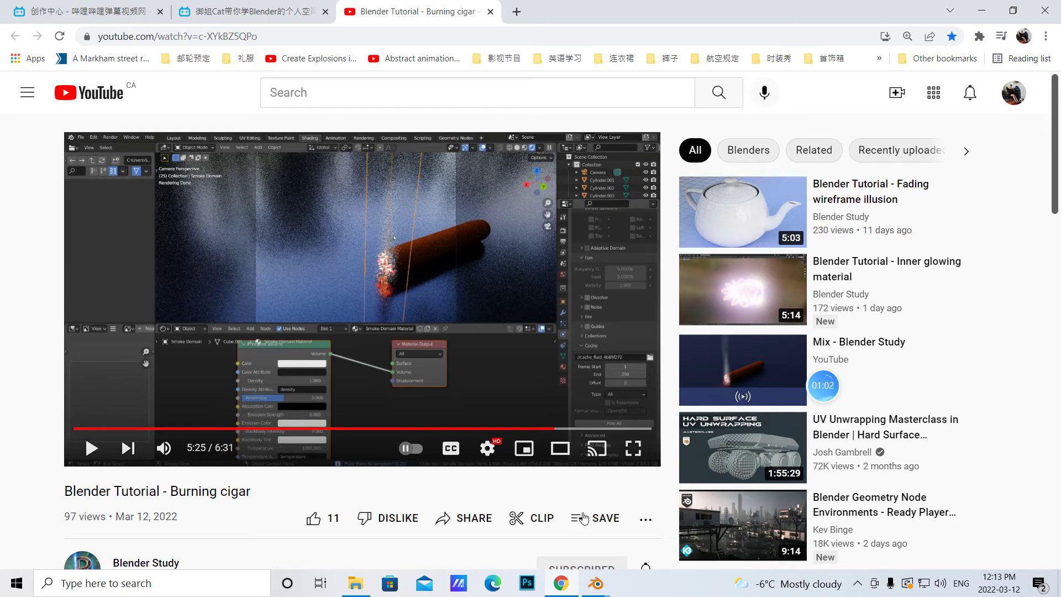
Switch to the Blender Render window showing the cigar render and close it
mouse_move(596, 585)
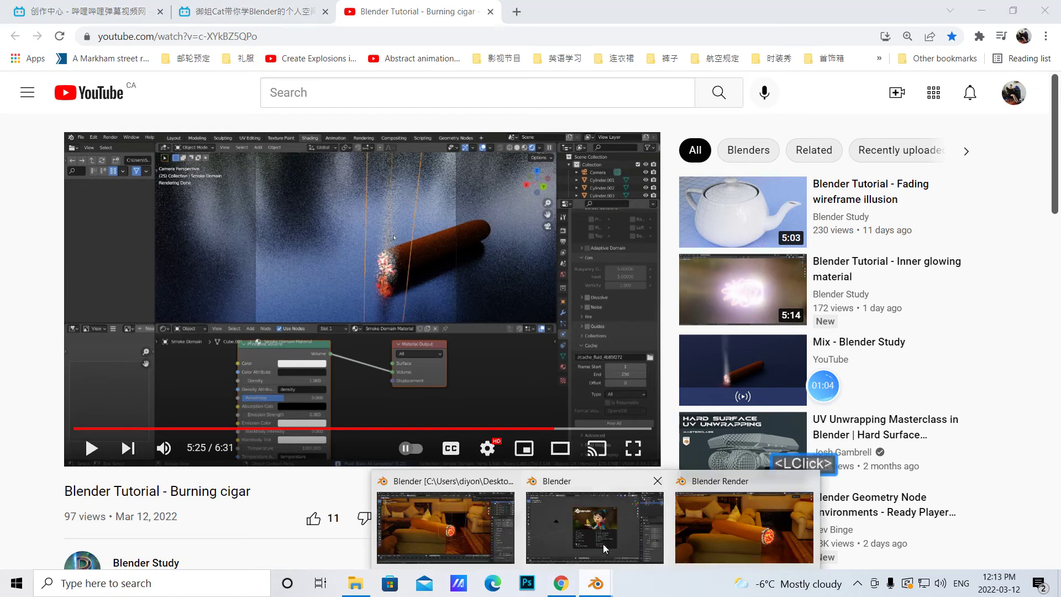
mouse_move(593, 532)
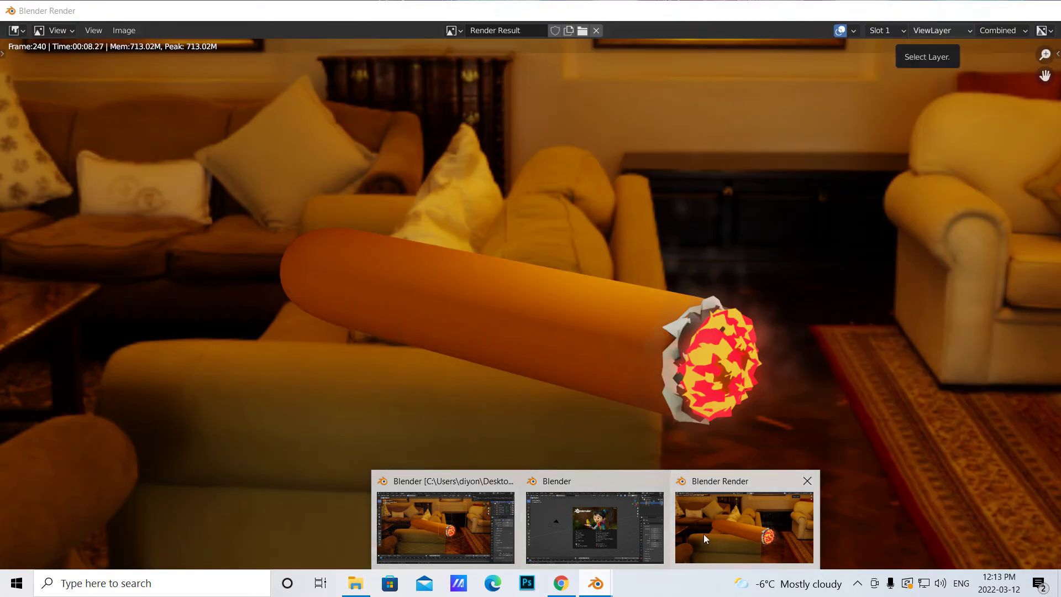
click(704, 534)
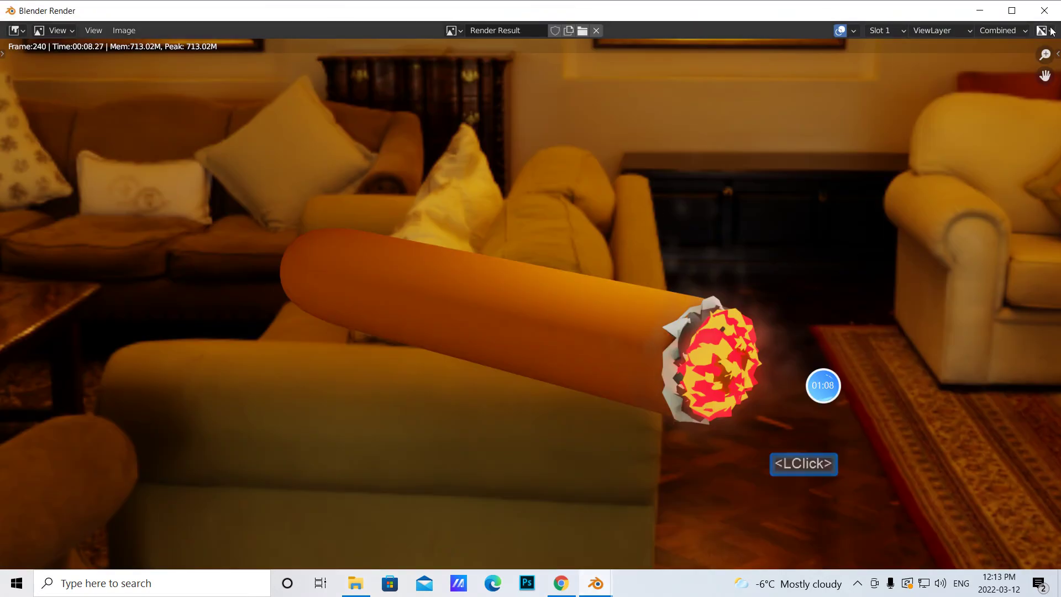
click(1045, 11)
Switch to the Blender window with burning cigar3.0test.blend and save the file
mouse_move(599, 581)
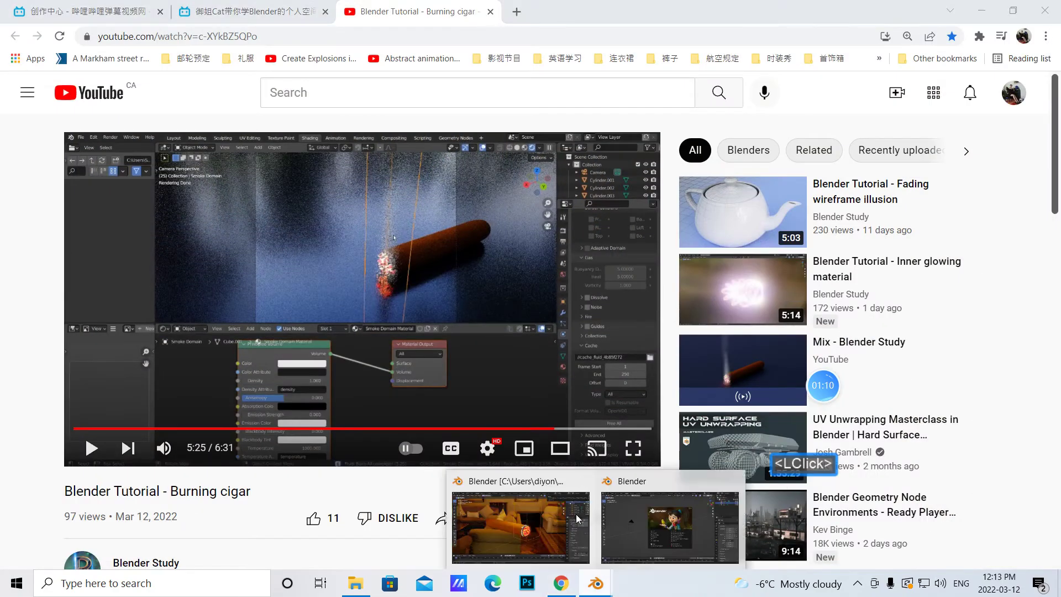
click(519, 530)
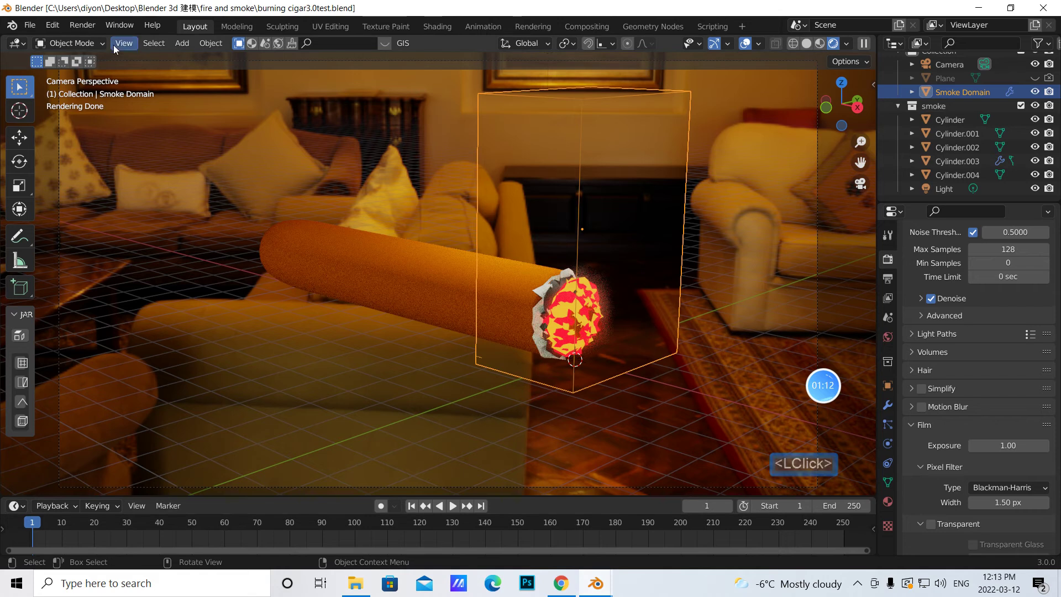
click(29, 25)
click(51, 116)
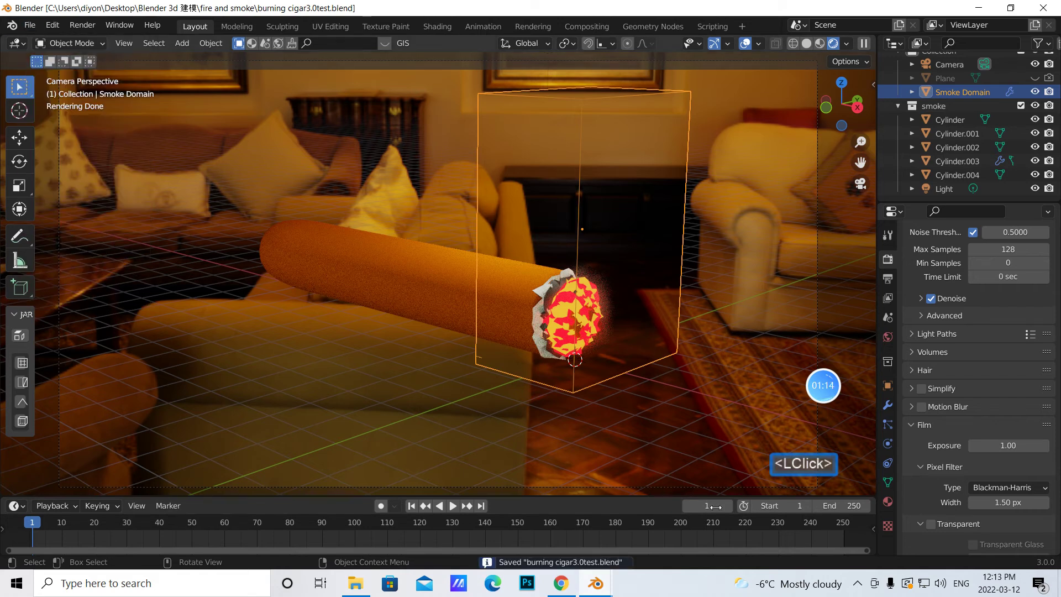
Switch to Chrome and look through the video collections on the bilibili channel page
mouse_move(596, 582)
click(649, 517)
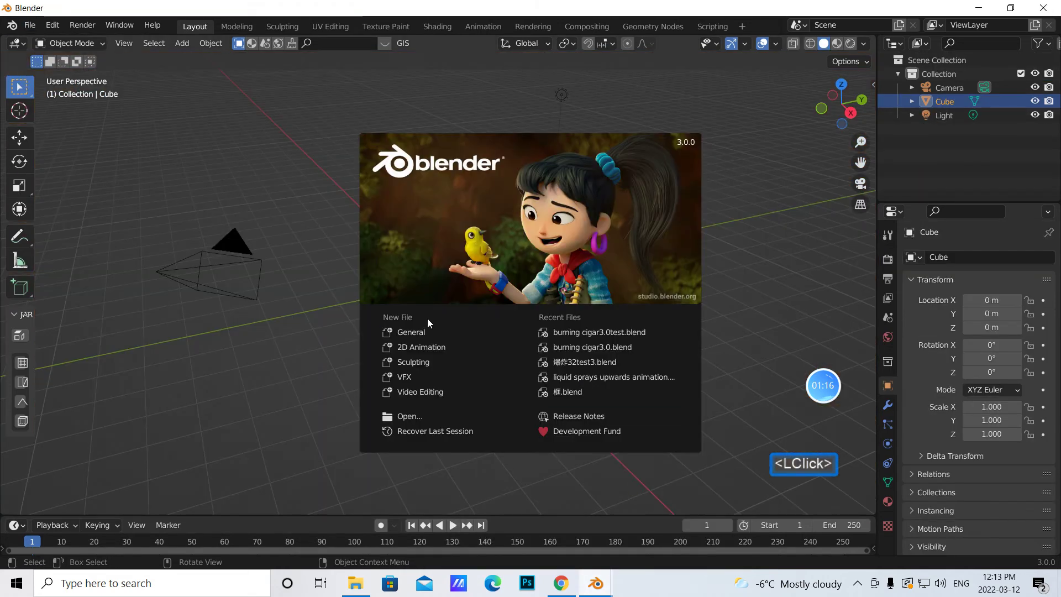
click(561, 583)
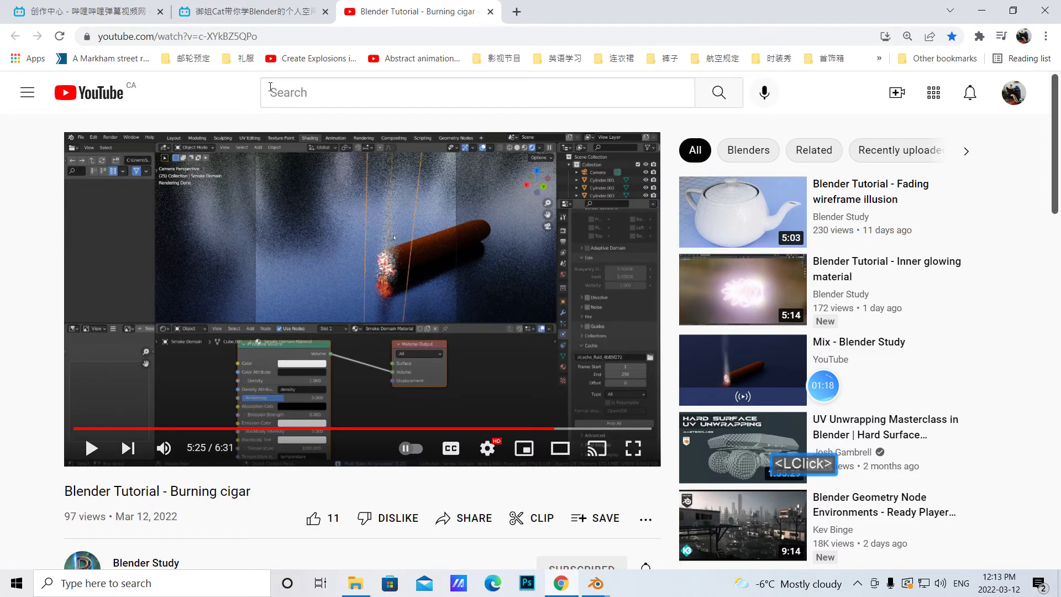
click(237, 15)
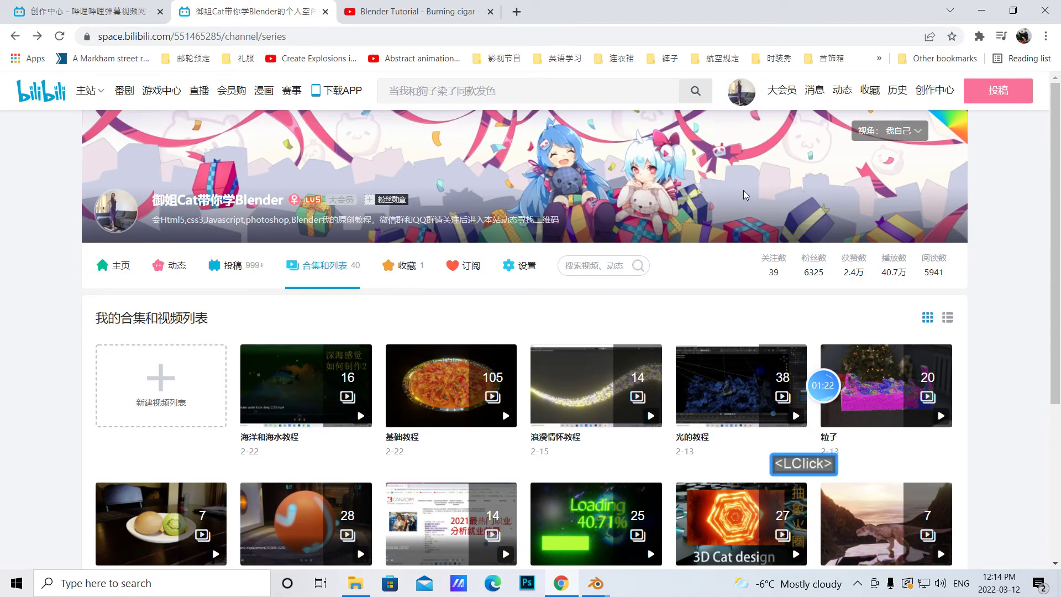
mouse_move(745, 105)
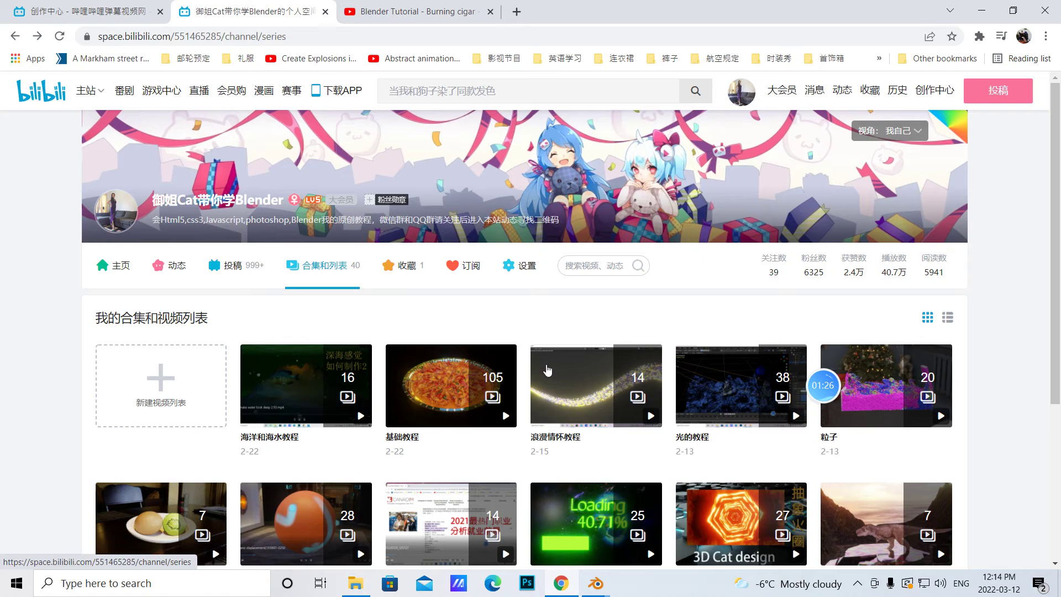
scroll(365, 262, down, 2)
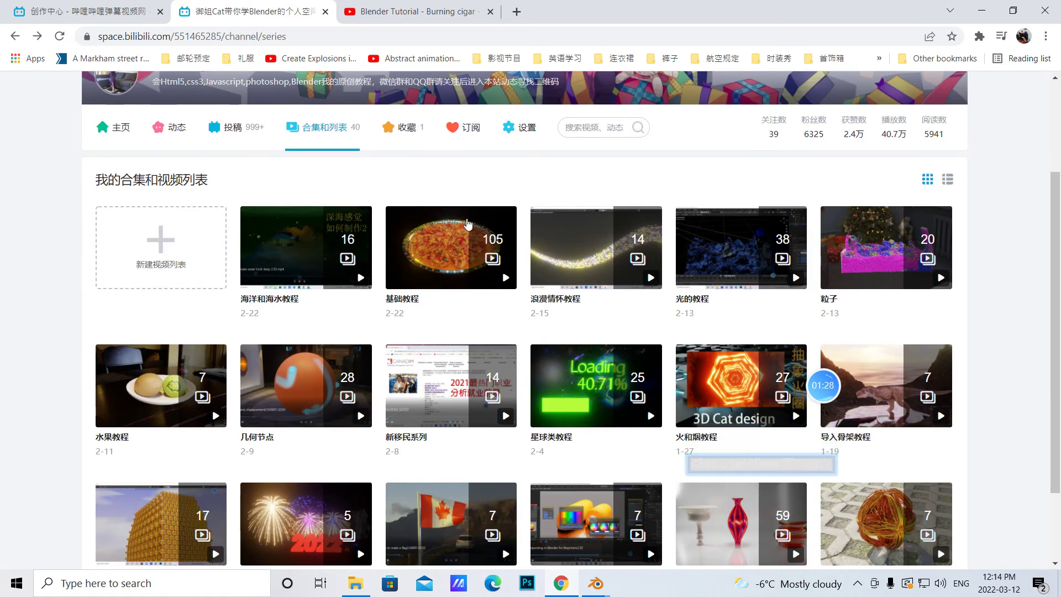
scroll(650, 417, down, 2)
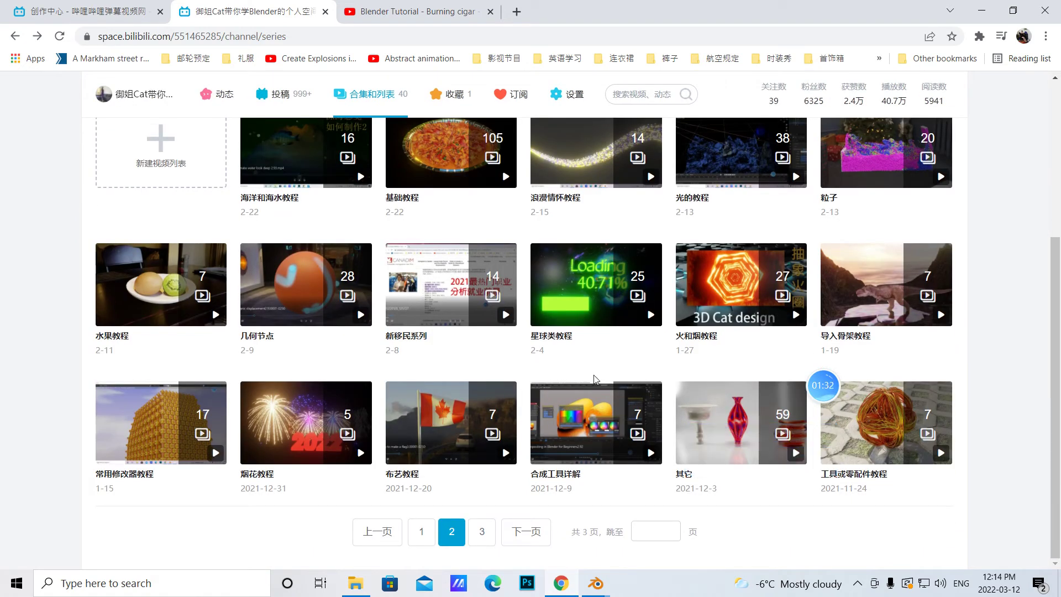
scroll(595, 379, up, 2)
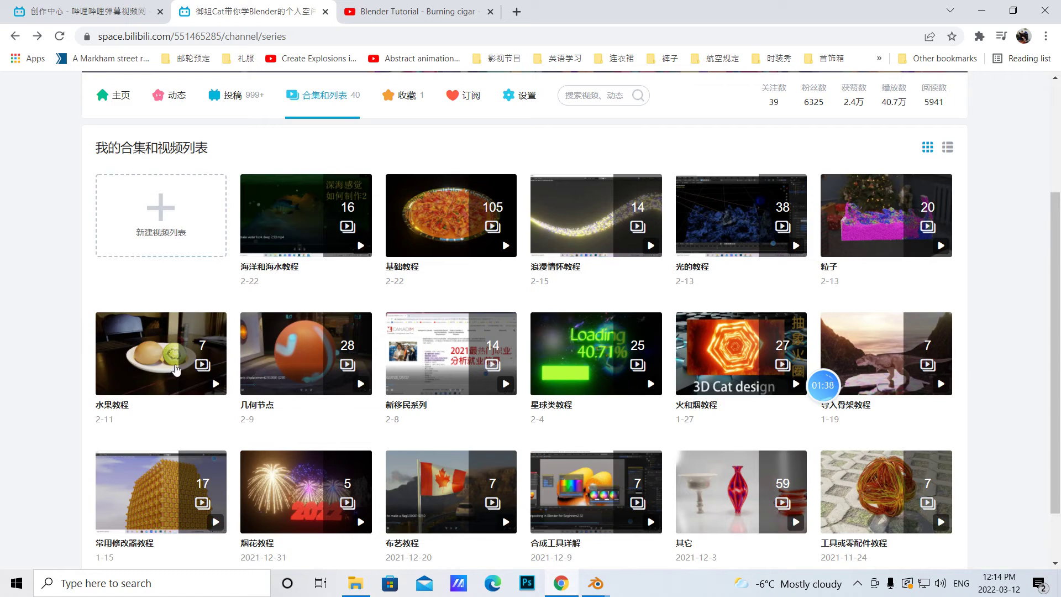
scroll(425, 476, down, 2)
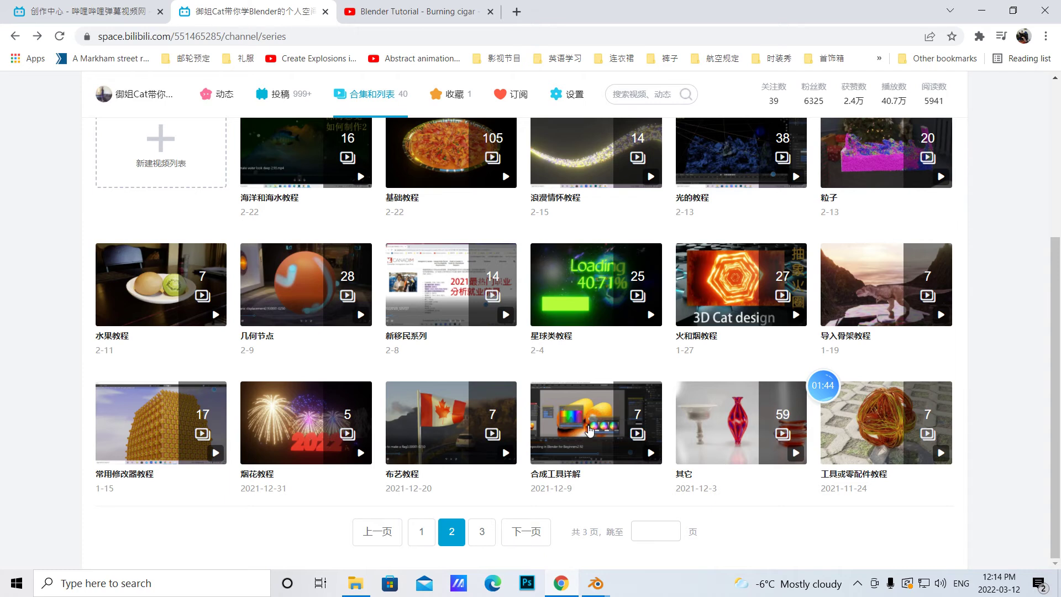
scroll(619, 429, up, 3)
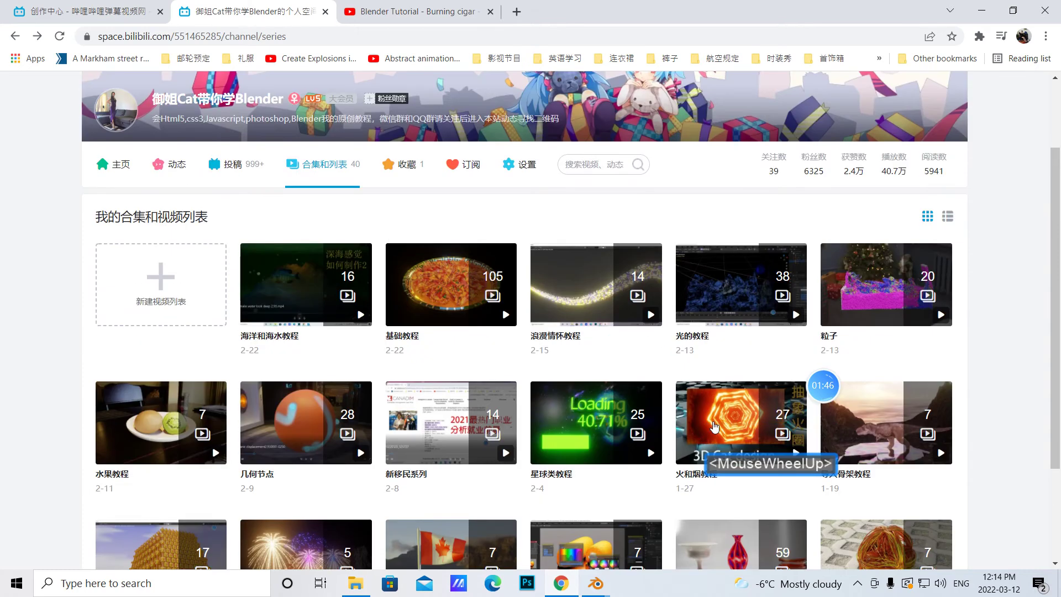
Open the 火和烟教程 collection and look through its fire and smoke tutorials
click(721, 424)
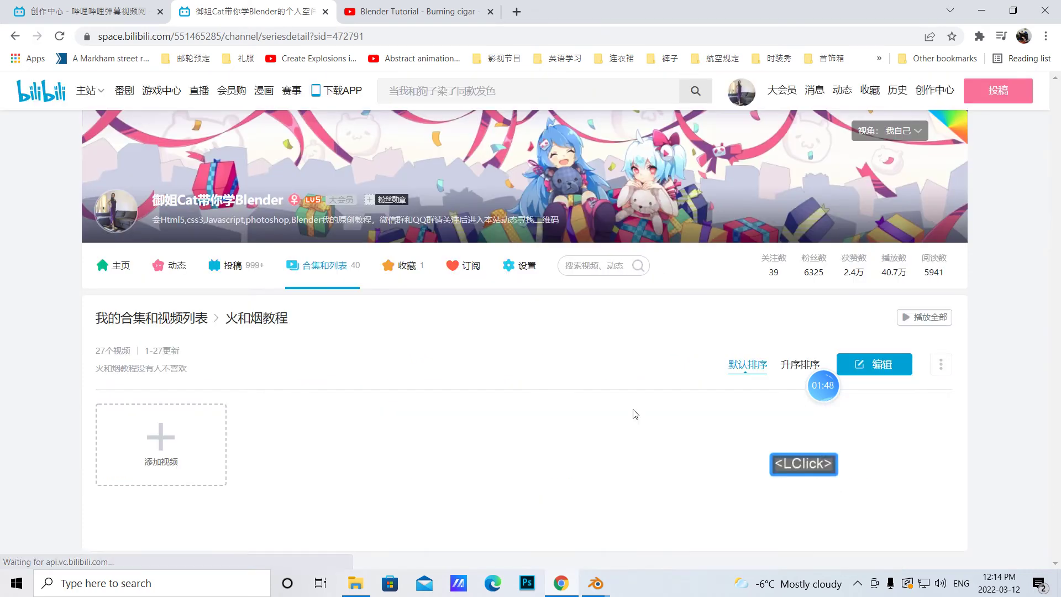
scroll(719, 423, down, 3)
scroll(625, 399, down, 7)
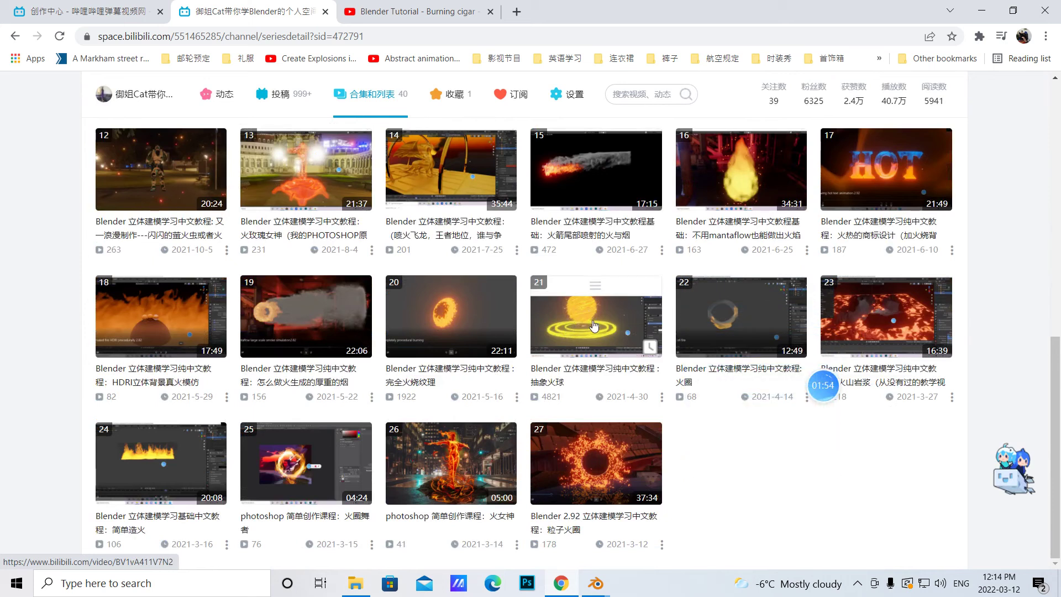
Switch to the empty Blender window and start a new General file
click(595, 584)
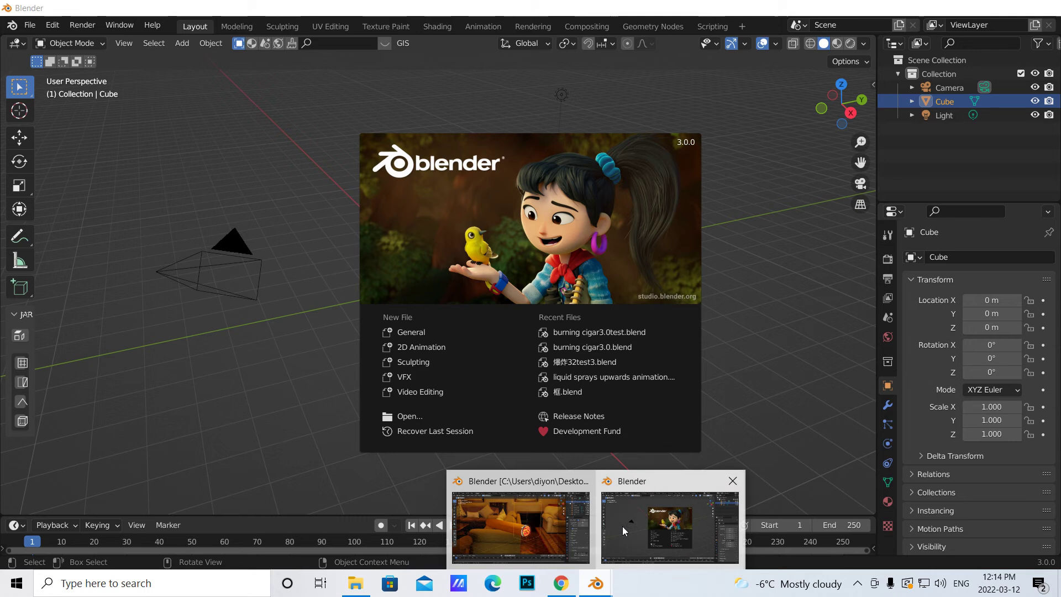
click(623, 526)
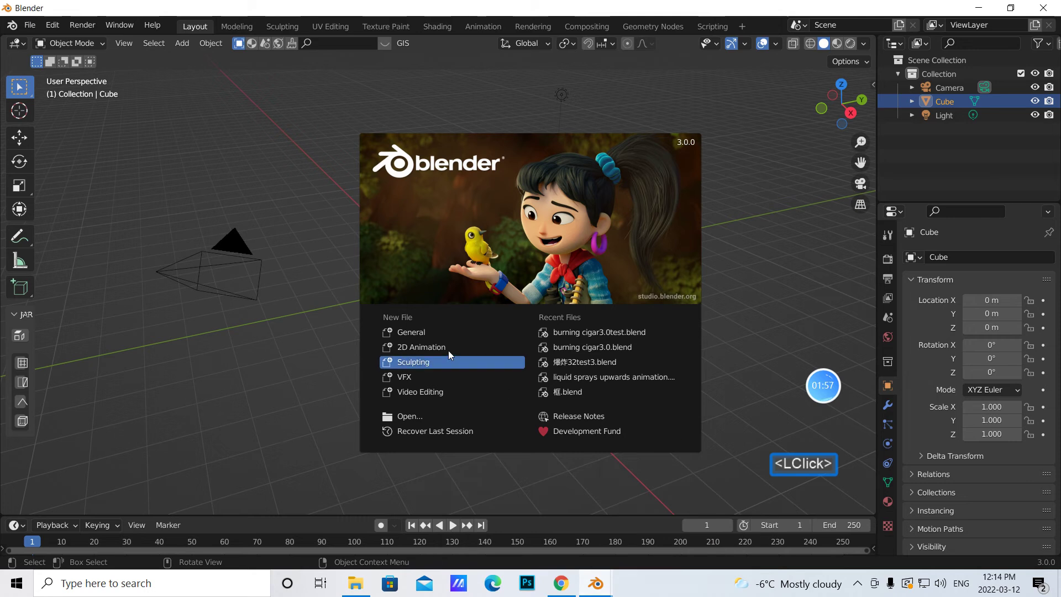
click(410, 333)
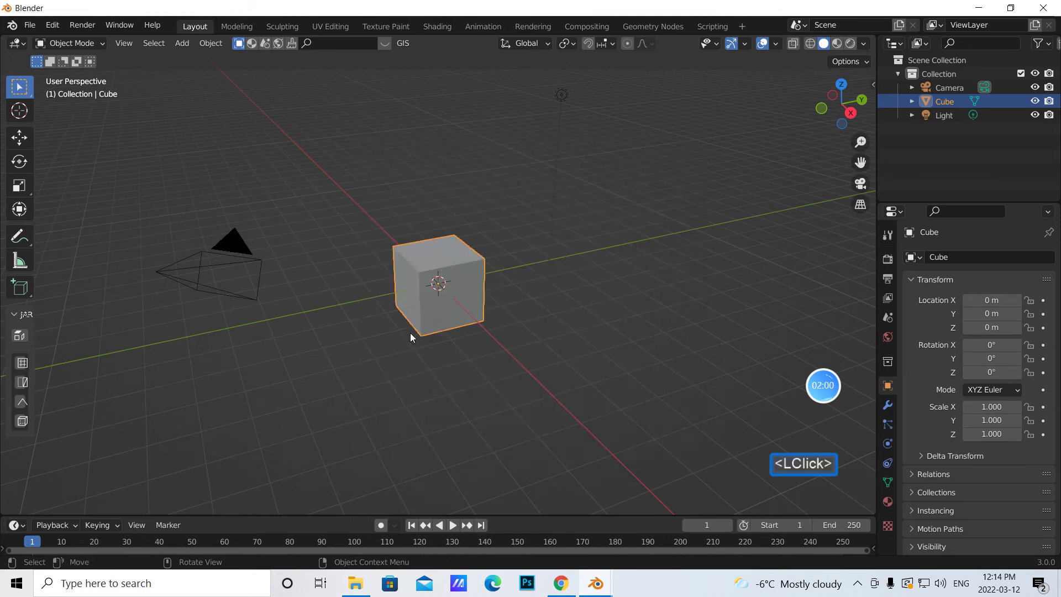
Delete the default cube and add a mesh cylinder in its place at the origin
middle_drag(504, 340, 439, 301)
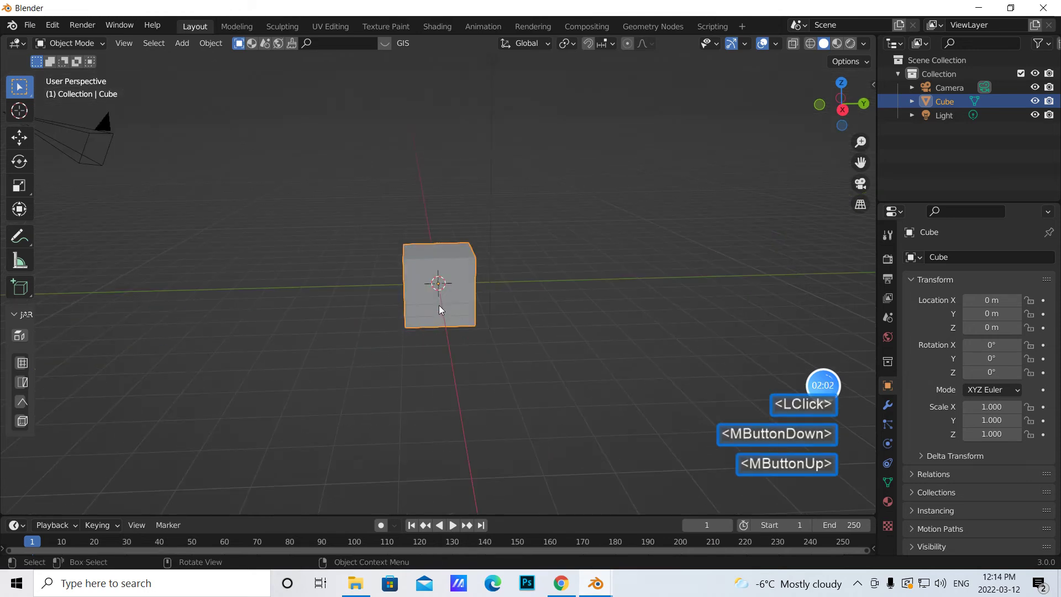
key(x)
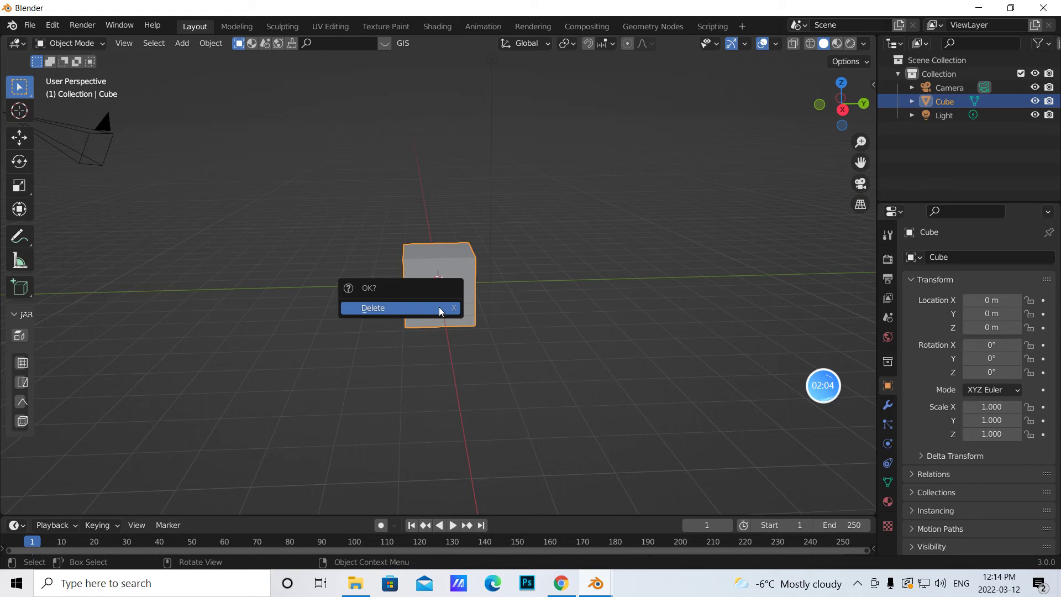
click(441, 311)
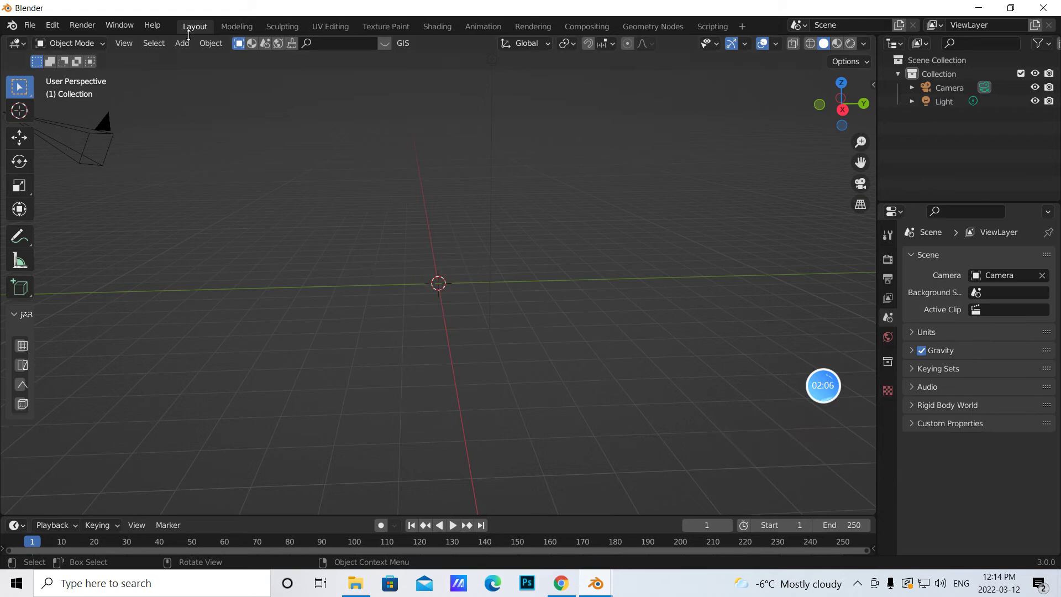
click(182, 43)
mouse_move(227, 59)
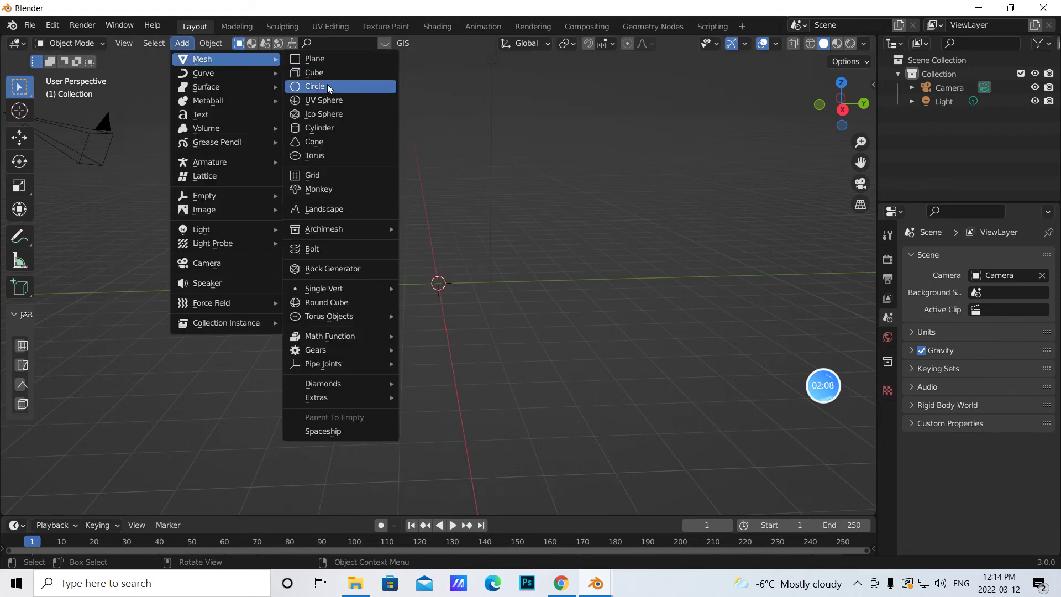
click(324, 128)
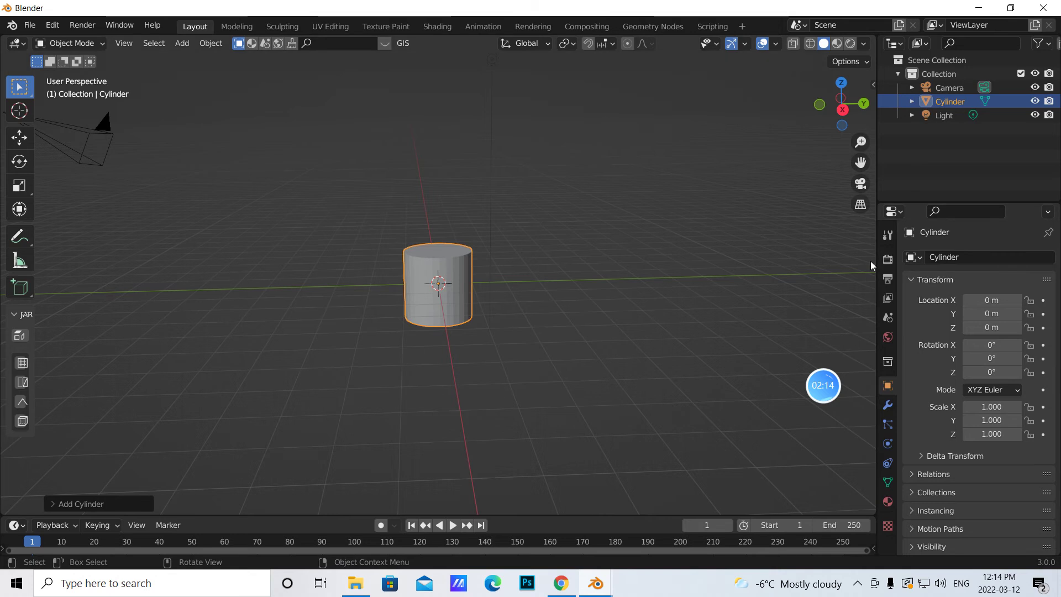
Set the cylinder's Y rotation to 90° so that it lies along the X axis
click(887, 261)
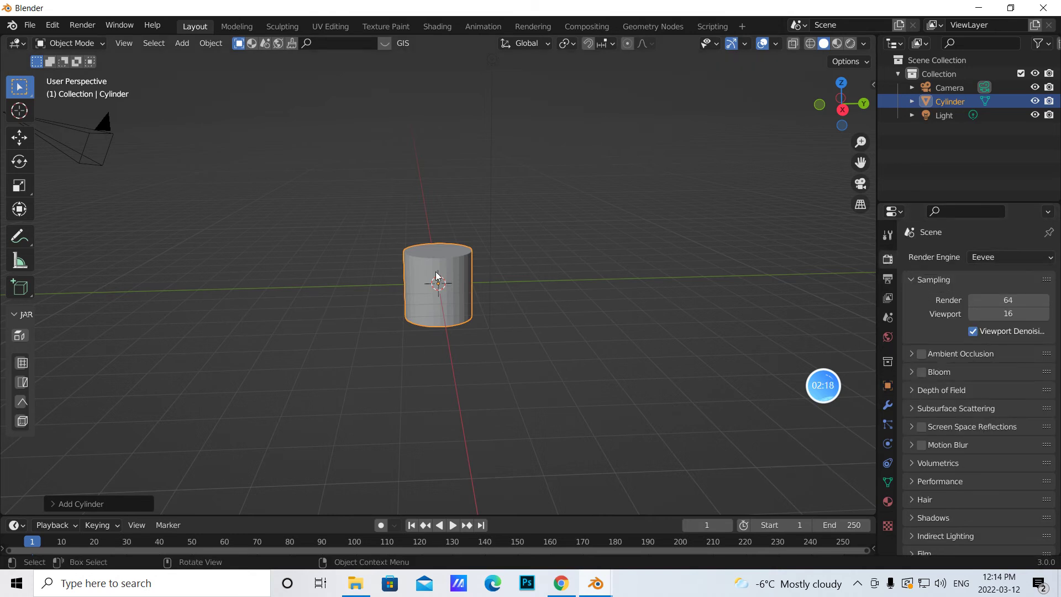
key(1)
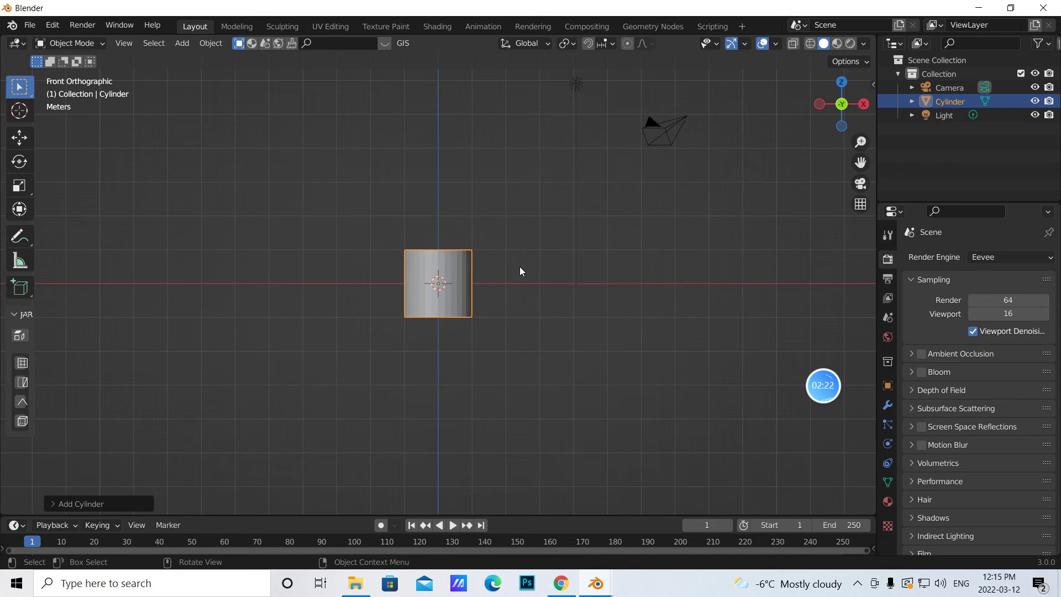
click(888, 385)
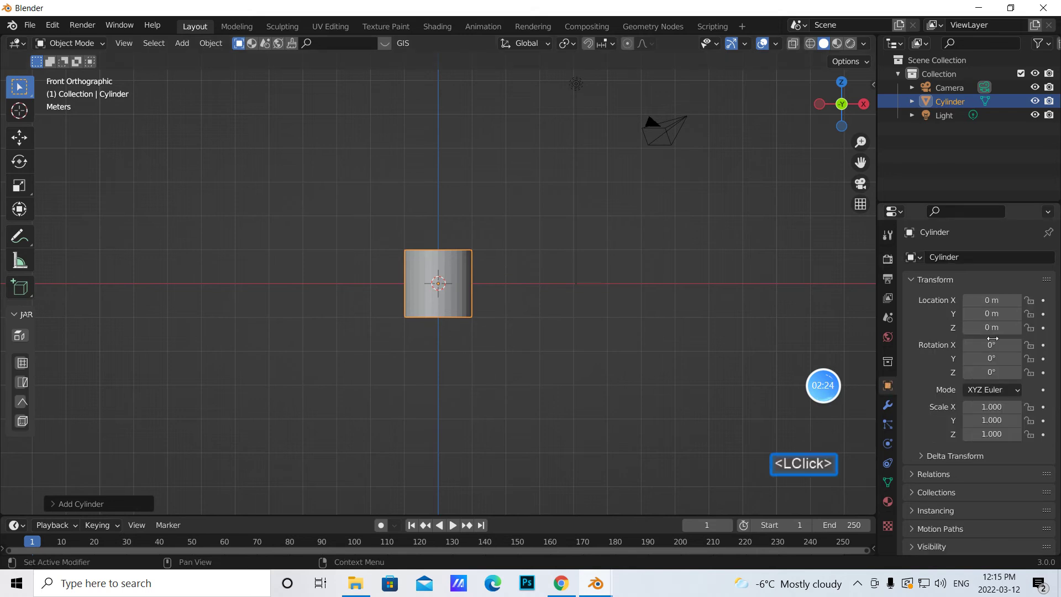
click(993, 357)
key(BackSpace)
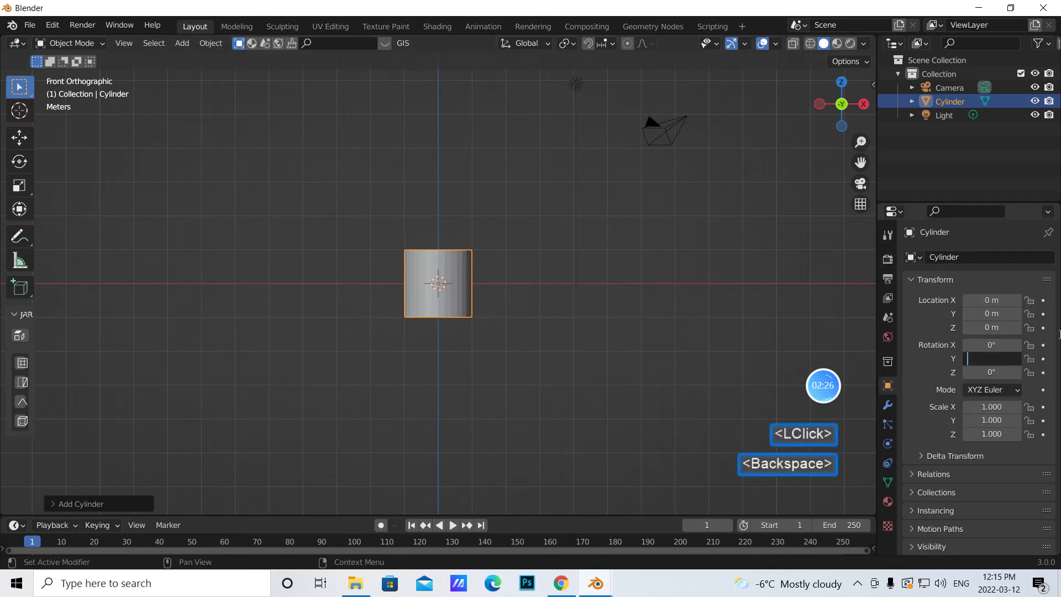
text(90)
click(702, 249)
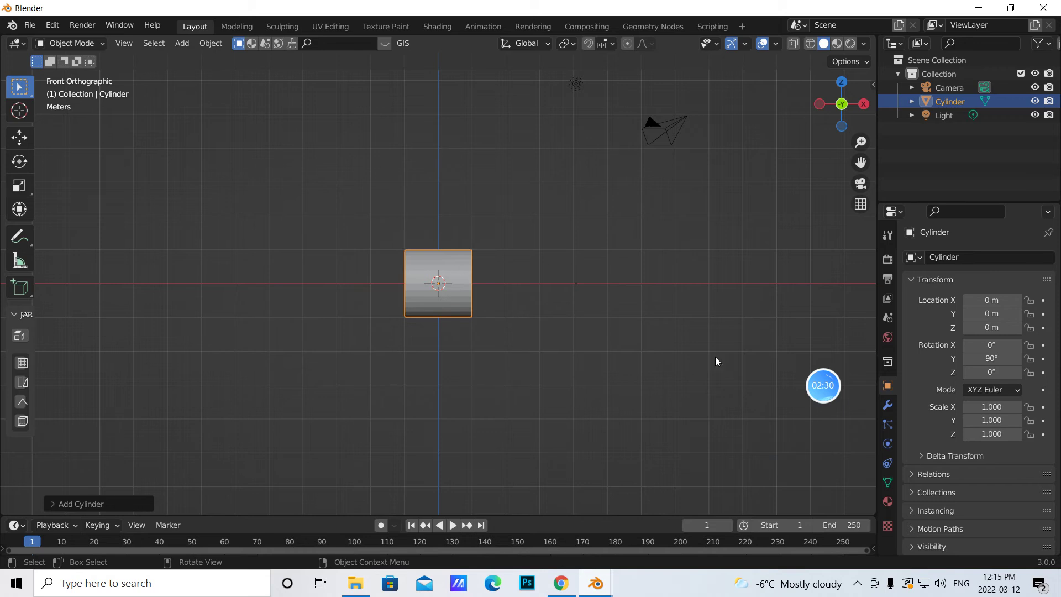
Stretch the cylinder lengthwise with the Scale tool and set the X scale of the resize to 5.1
click(19, 190)
drag(490, 287, 660, 304)
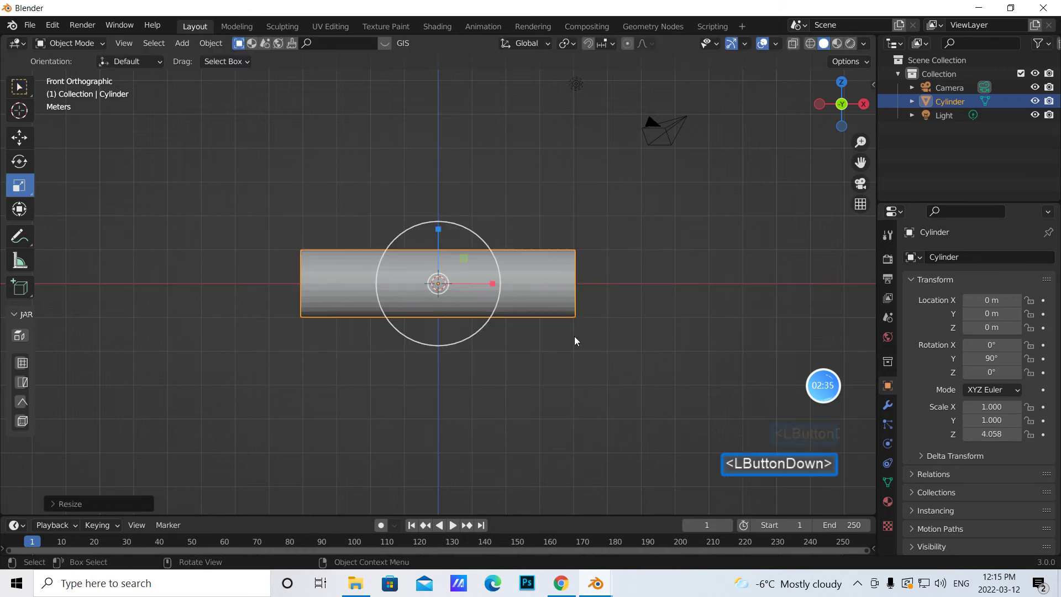
click(71, 504)
click(186, 445)
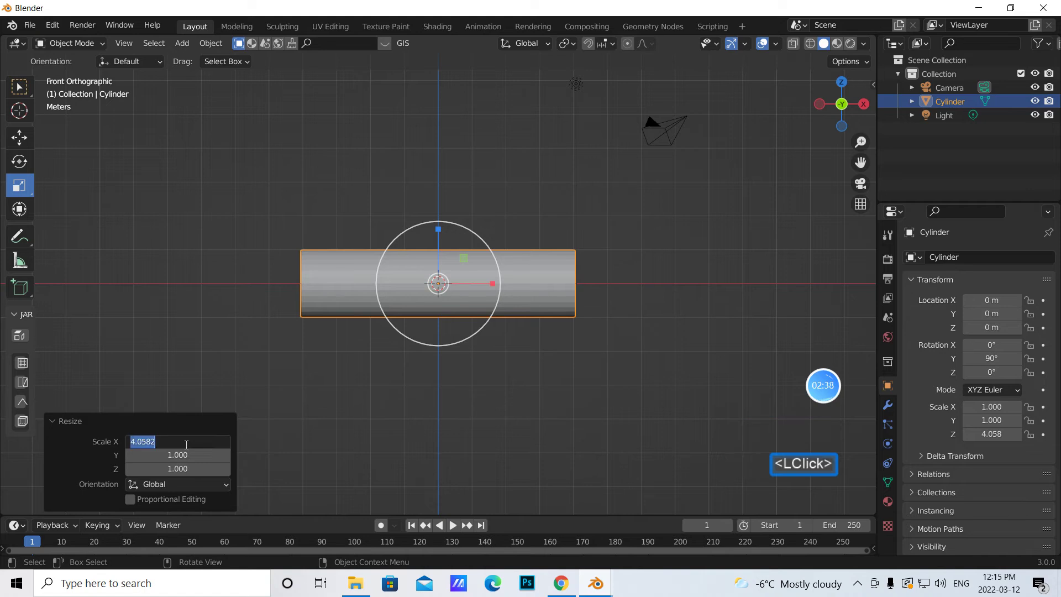
key(BackSpace)
text(5.1)
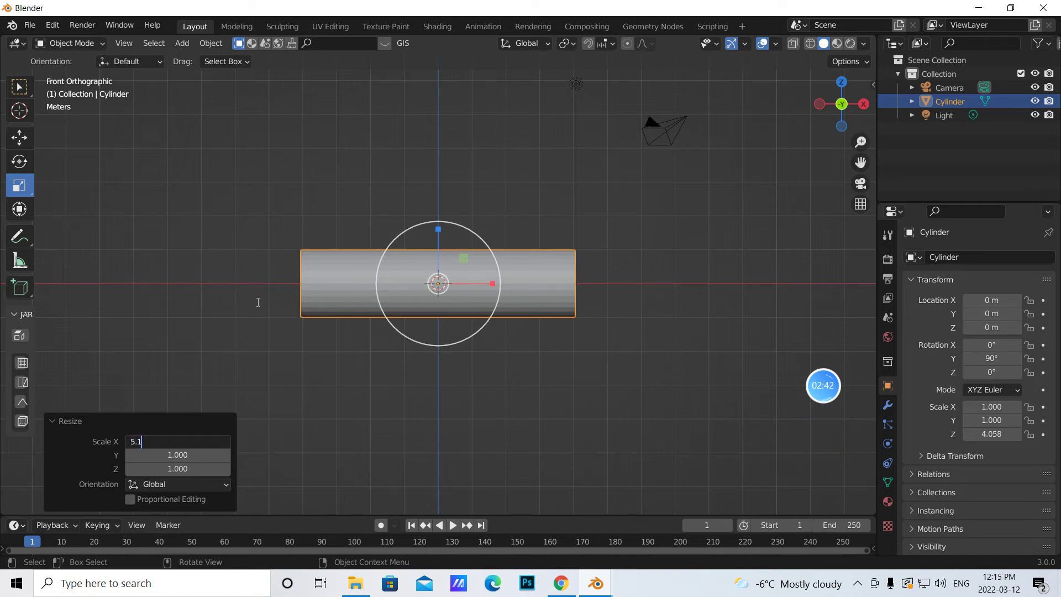
click(232, 298)
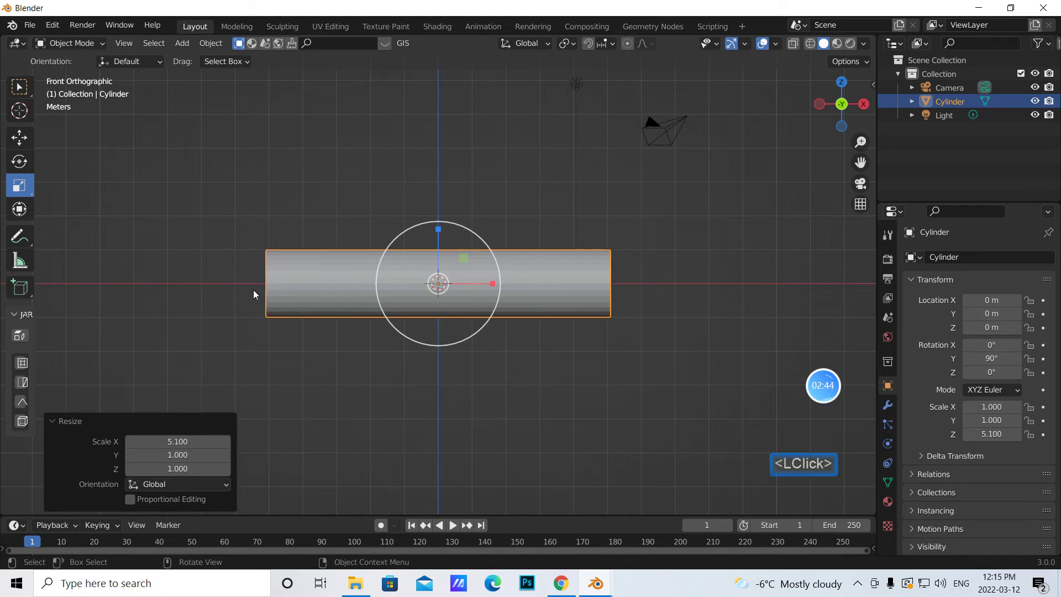
Enter Edit Mode, switch to edge selection and select the edge loop around the cylinder's −X end
click(102, 47)
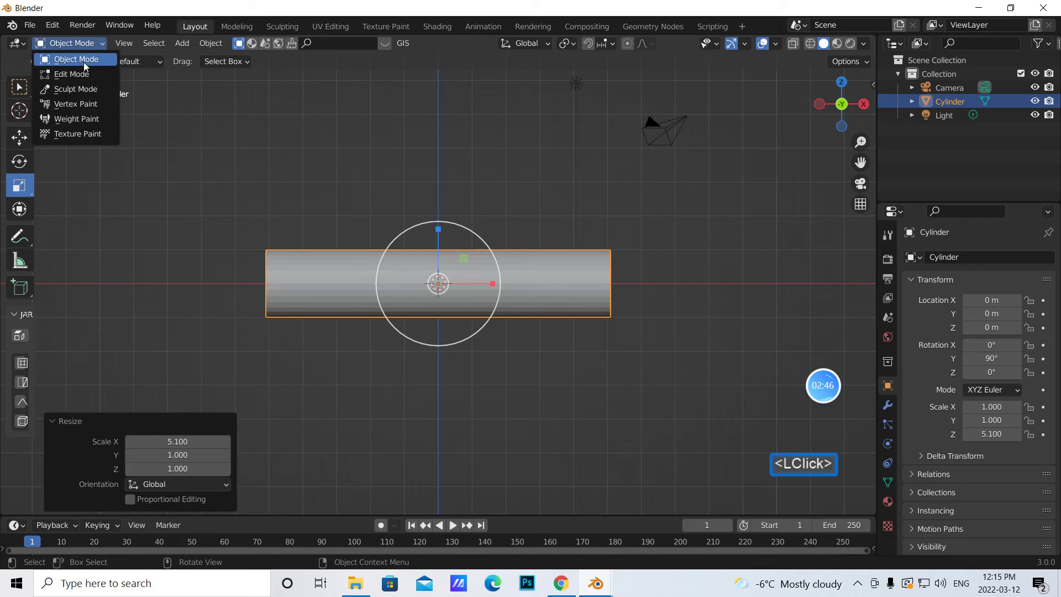
click(69, 74)
middle_drag(335, 208, 415, 225)
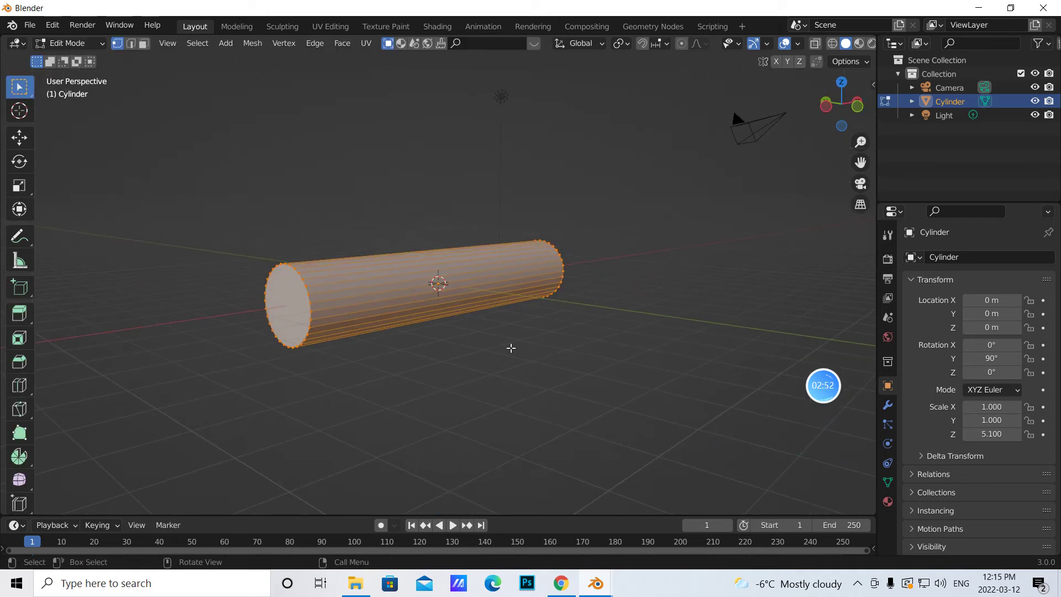
click(511, 348)
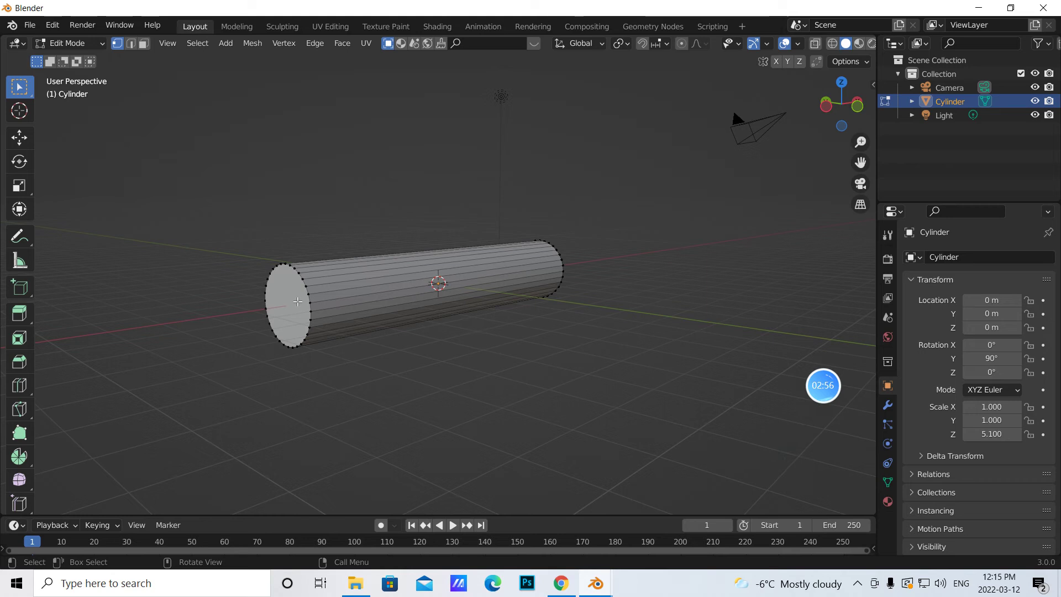
scroll(307, 297, up, 2)
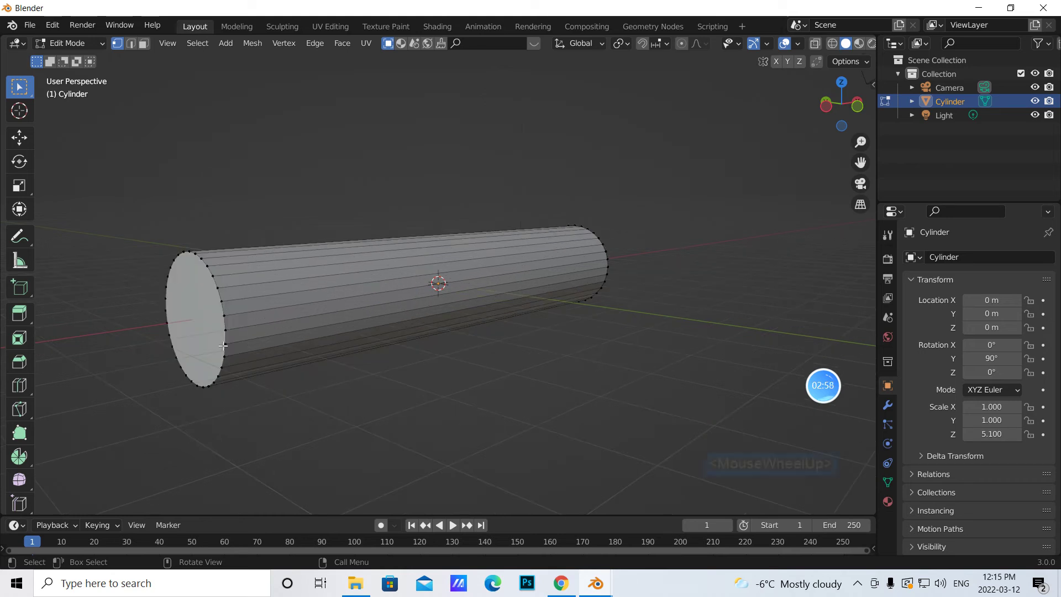
click(131, 44)
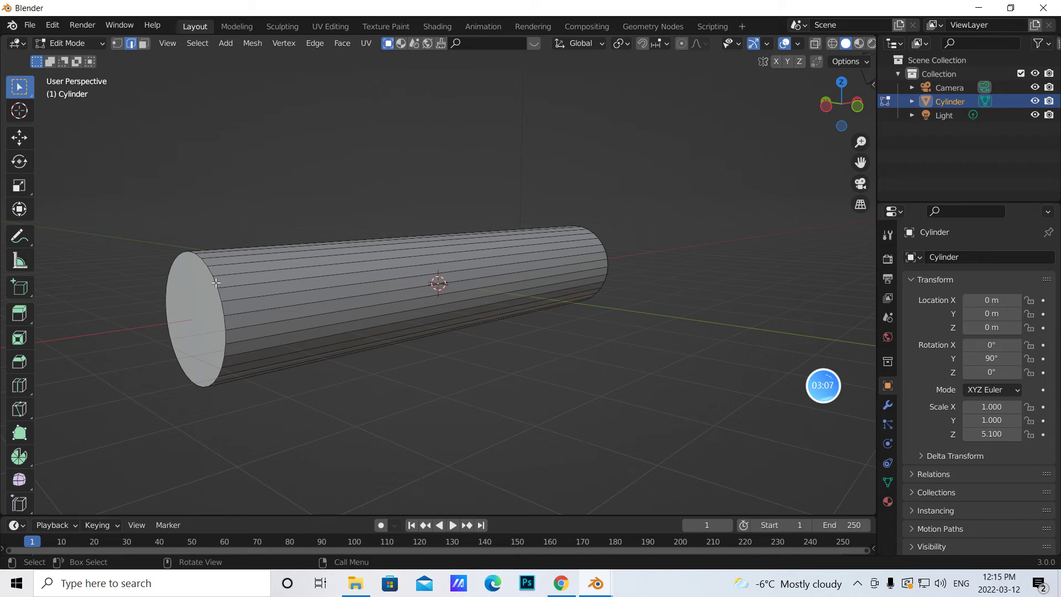
alt+click(216, 282)
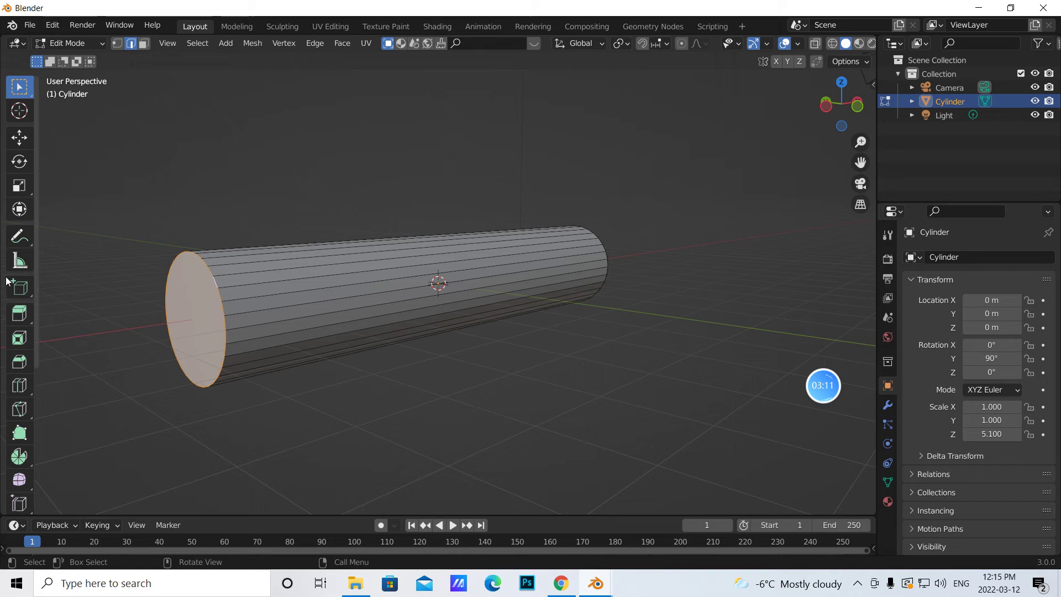
Bevel the selected −X end loop by about 0.093 m with 8 segments
click(21, 360)
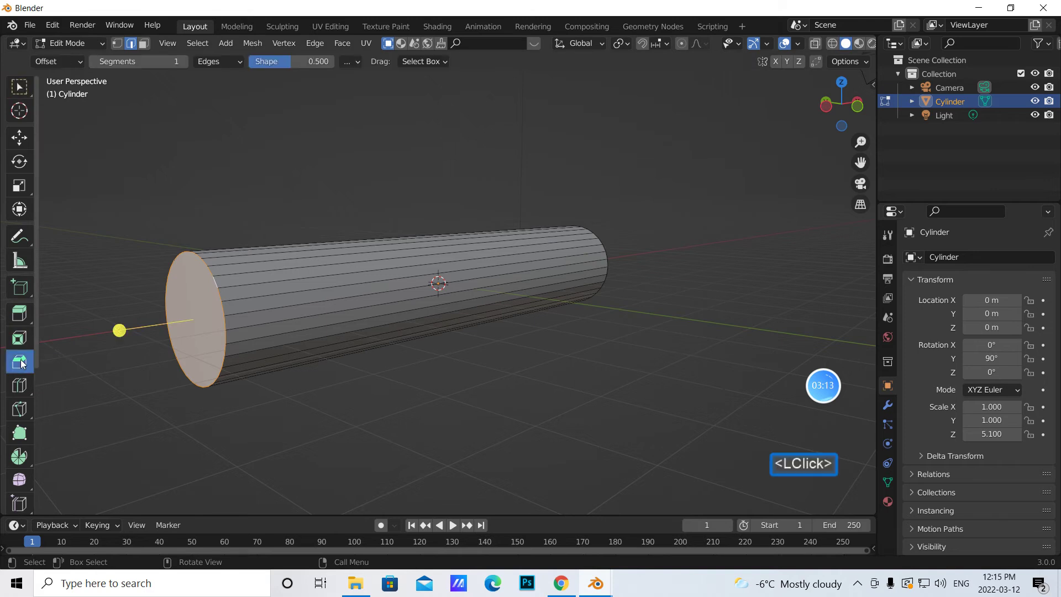
drag(119, 330, 100, 318)
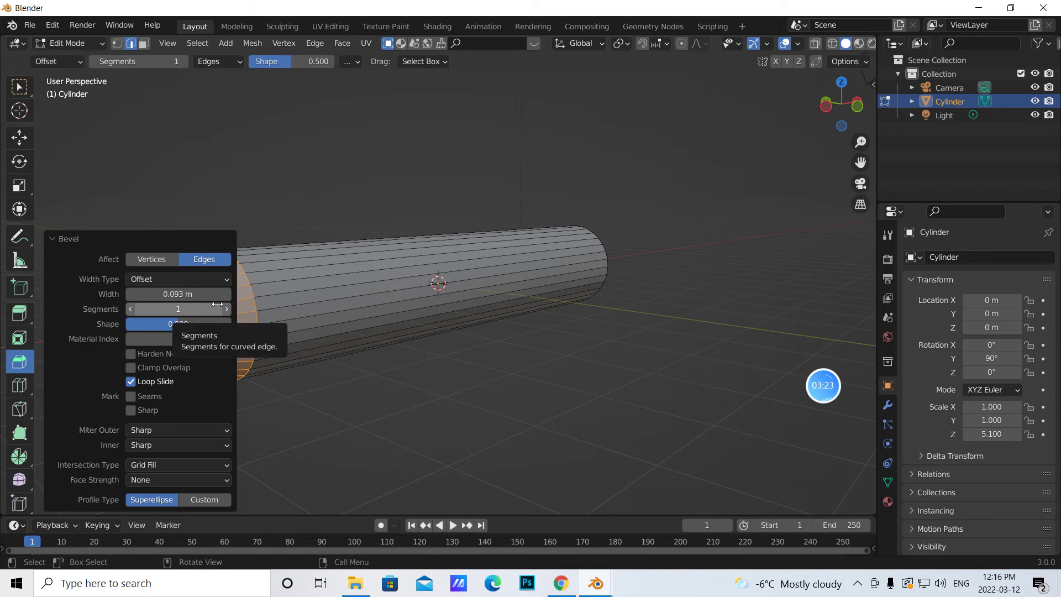
click(226, 309)
click(226, 309)
click(226, 309)
click(226, 309)
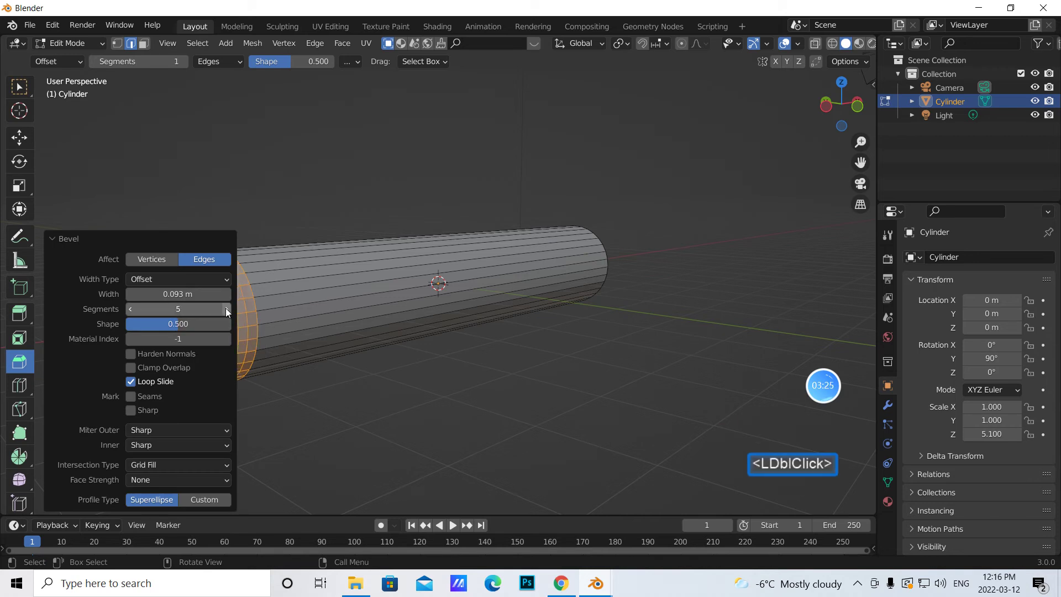
click(226, 309)
click(227, 309)
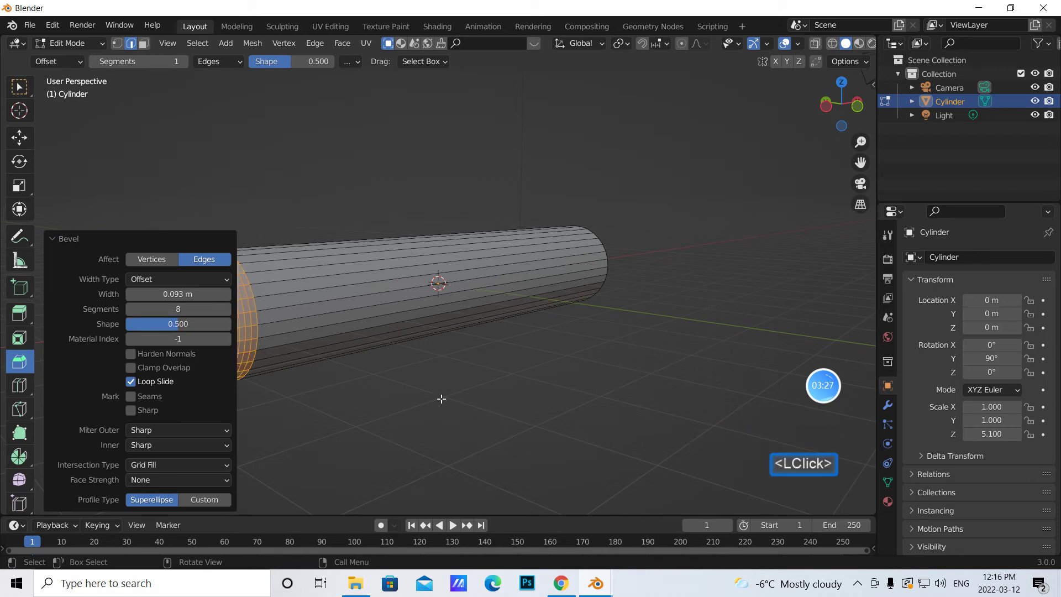
click(50, 238)
click(50, 238)
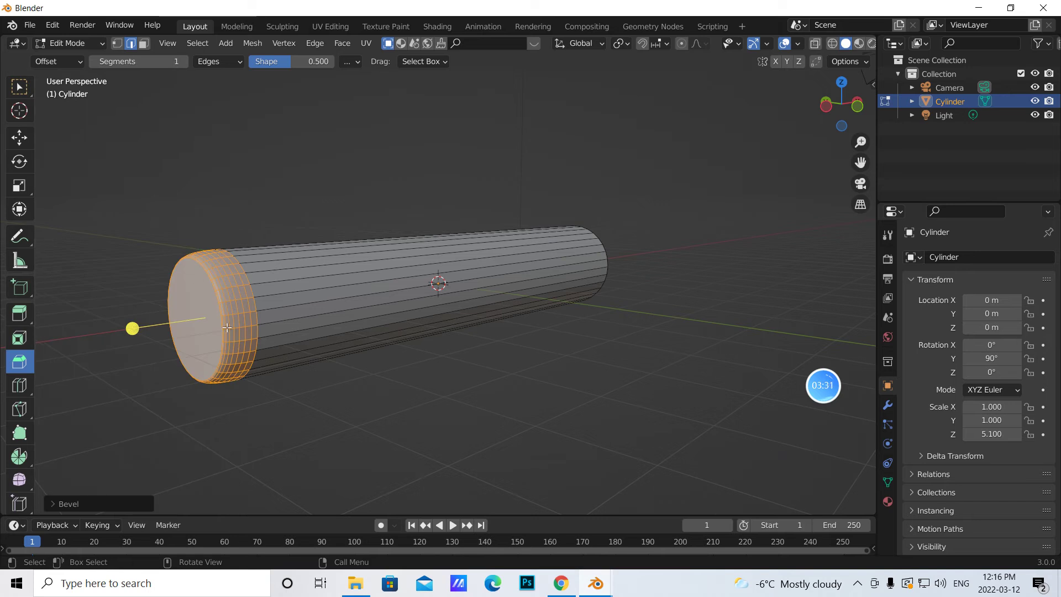
Check the rounded end in Object Mode, return to Edit Mode and try a further bevel on it
click(103, 42)
click(74, 60)
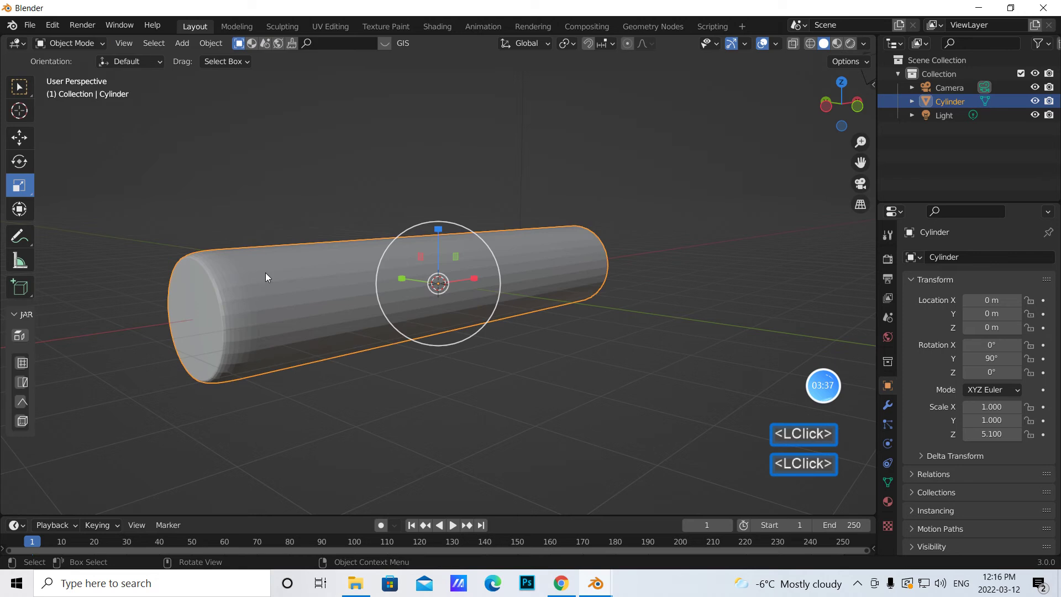
middle_drag(342, 383, 311, 390)
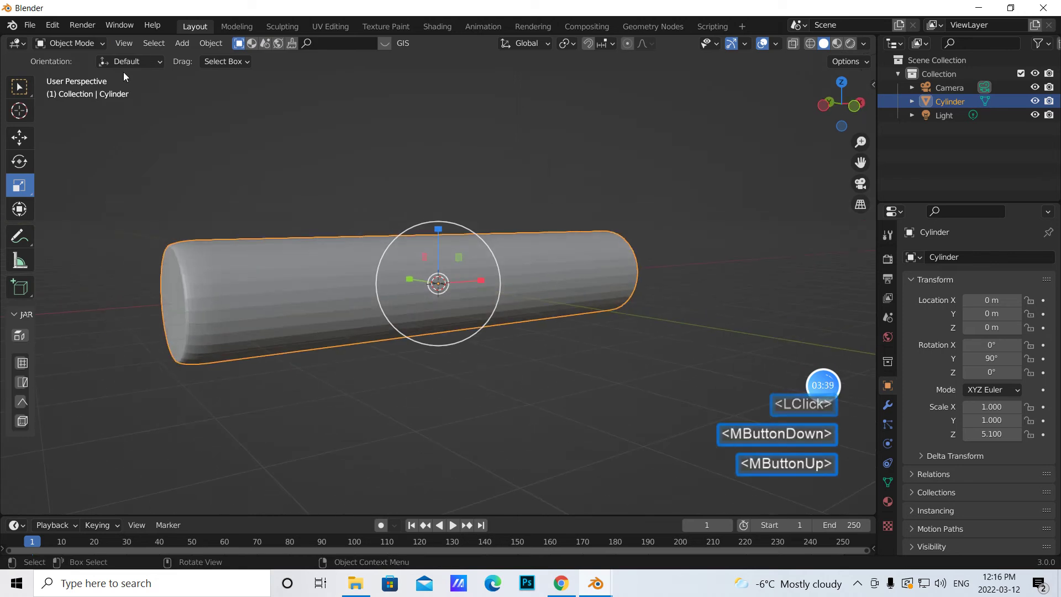
click(103, 44)
click(71, 75)
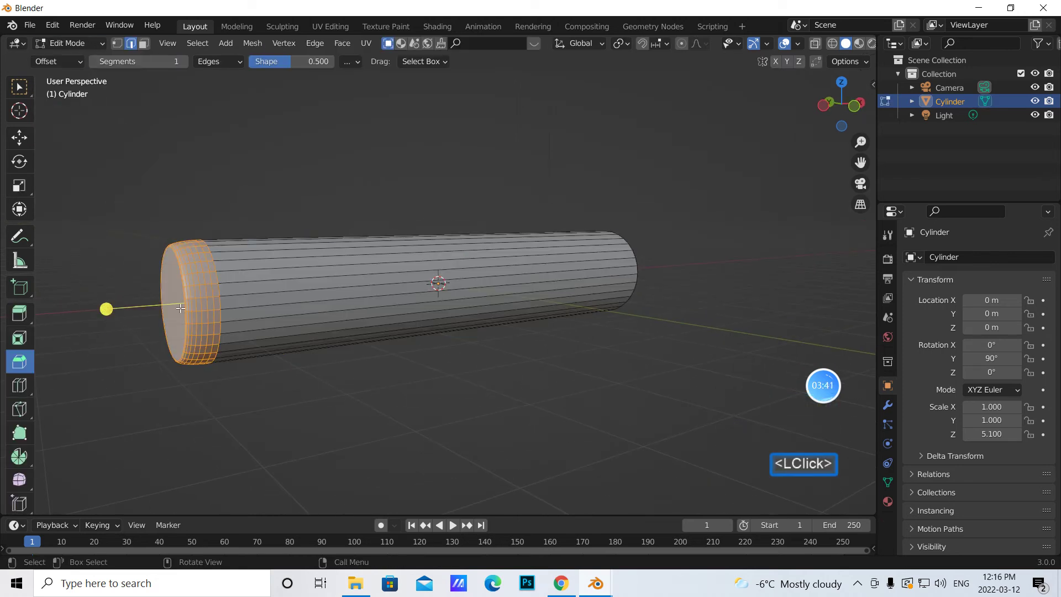
drag(106, 306, 101, 304)
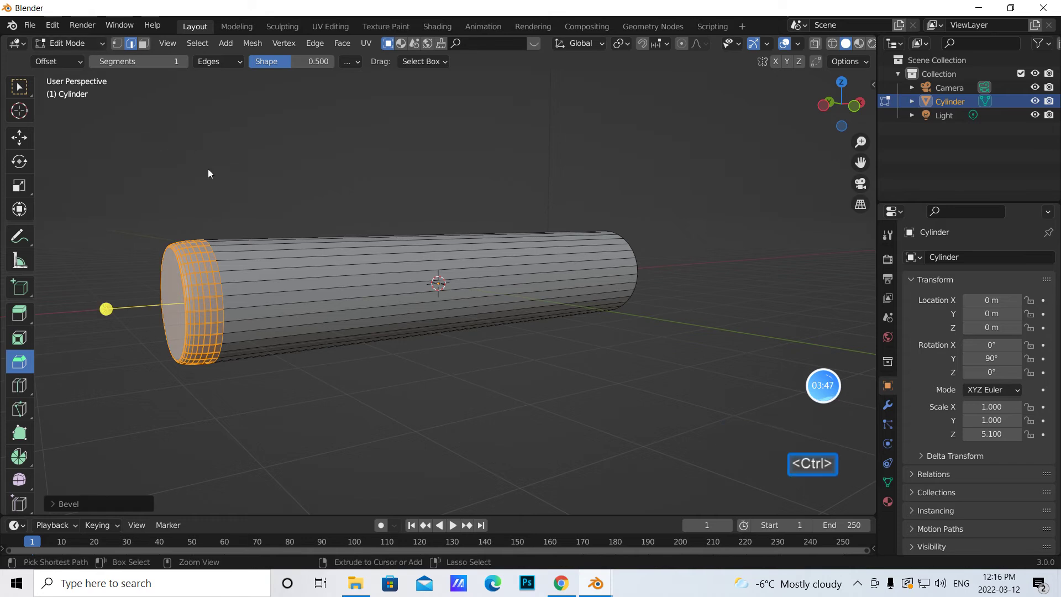
Undo the bevels on the −X end back to the plain selected edge loop
key(ctrl+z)
key(ctrl+z)
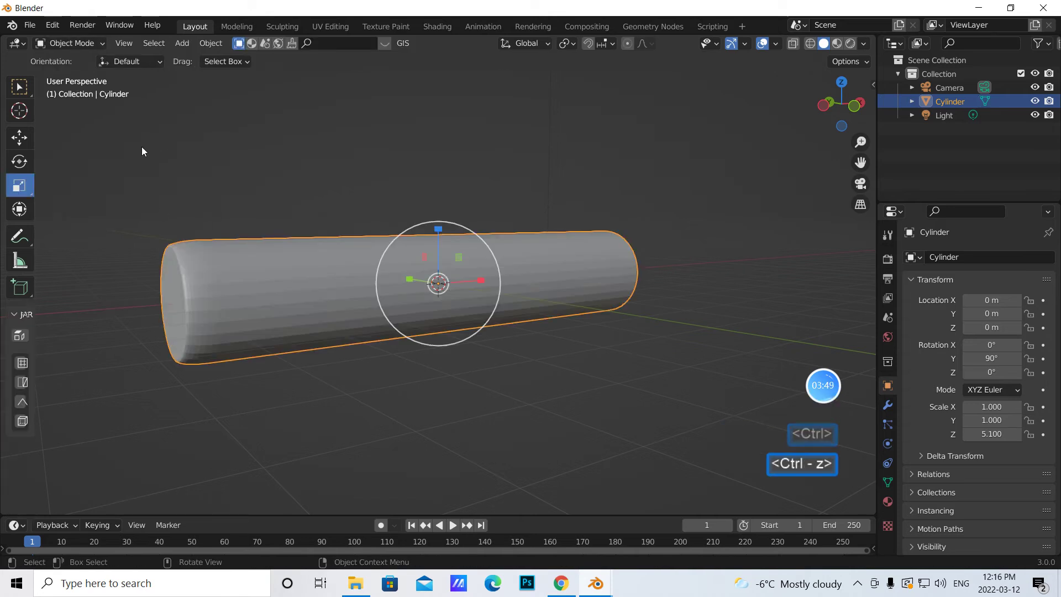
key(ctrl+z)
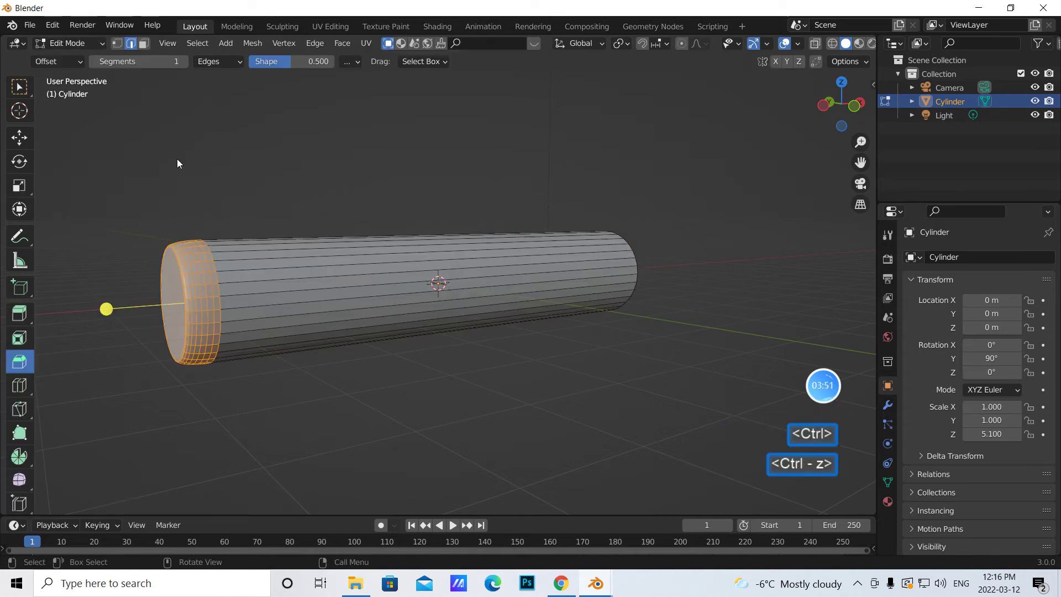
click(106, 308)
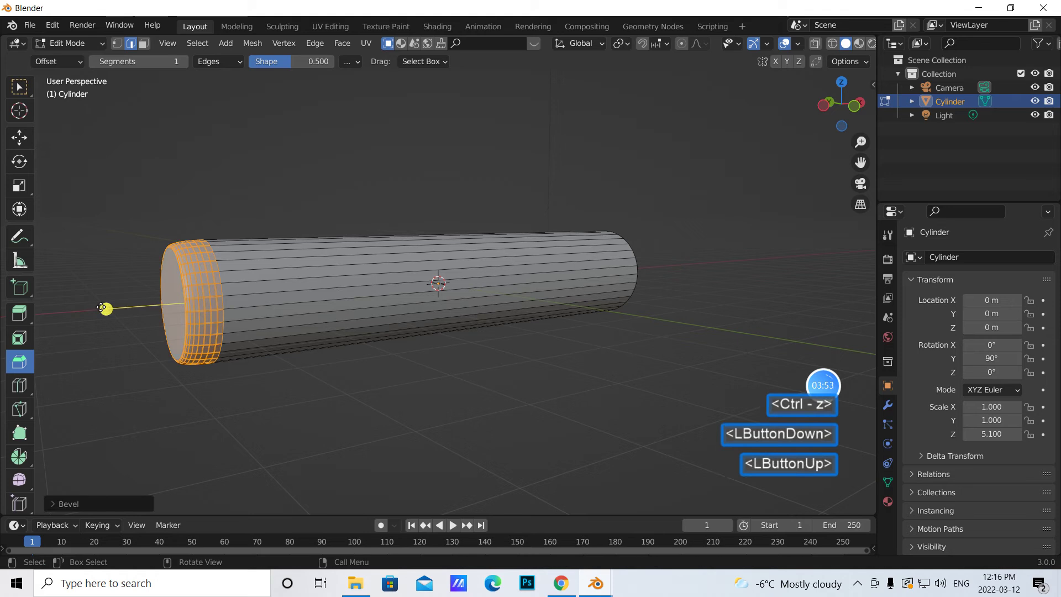
key(ctrl)
key(ctrl+z)
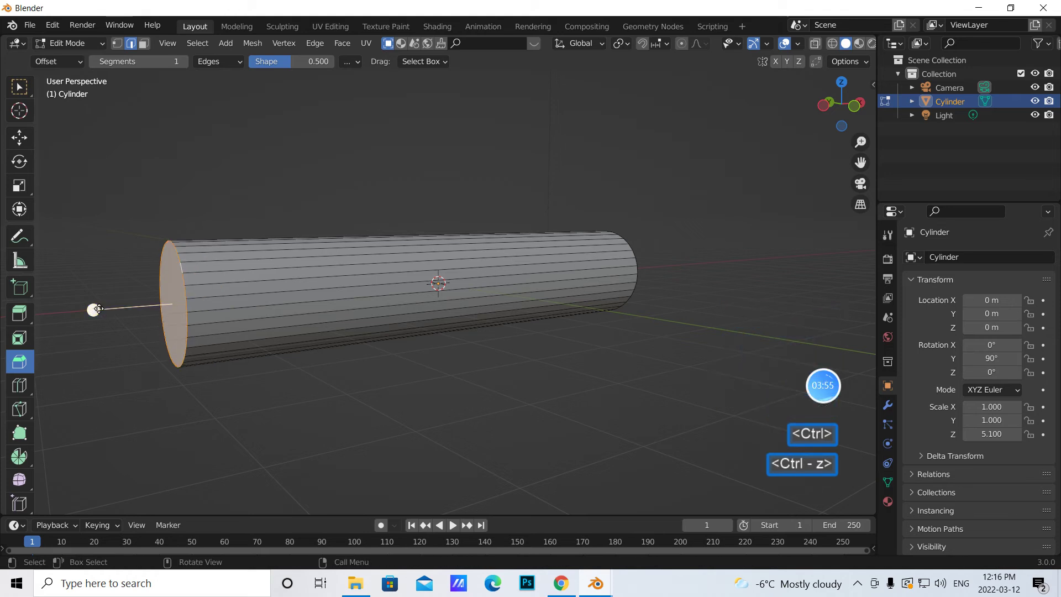
Bevel the −X end loop by about 0.106 m with 8 segments and return to Object Mode
drag(95, 308, 71, 310)
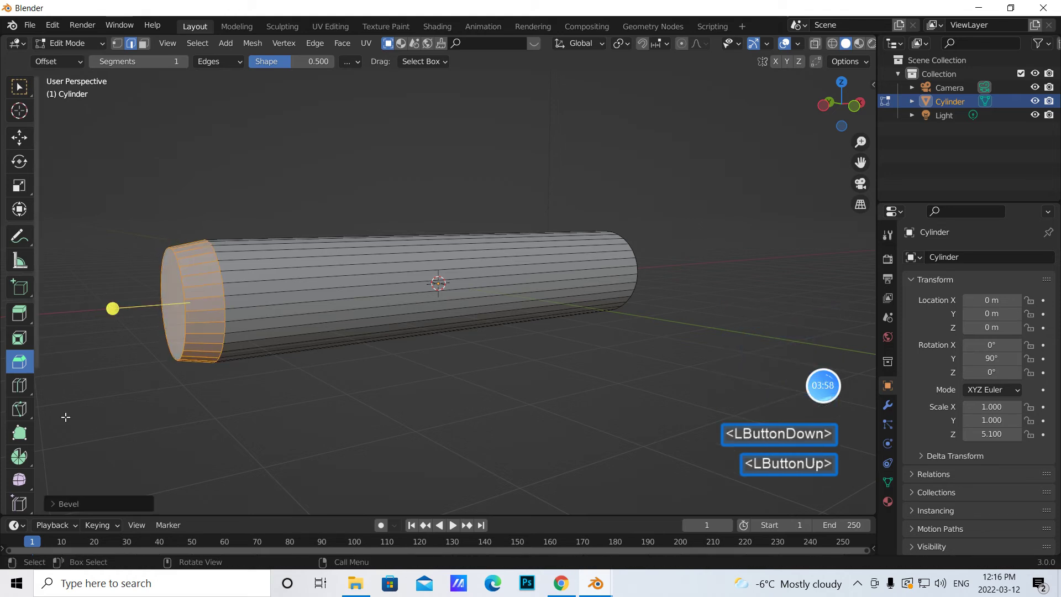
click(70, 502)
drag(213, 311, 224, 308)
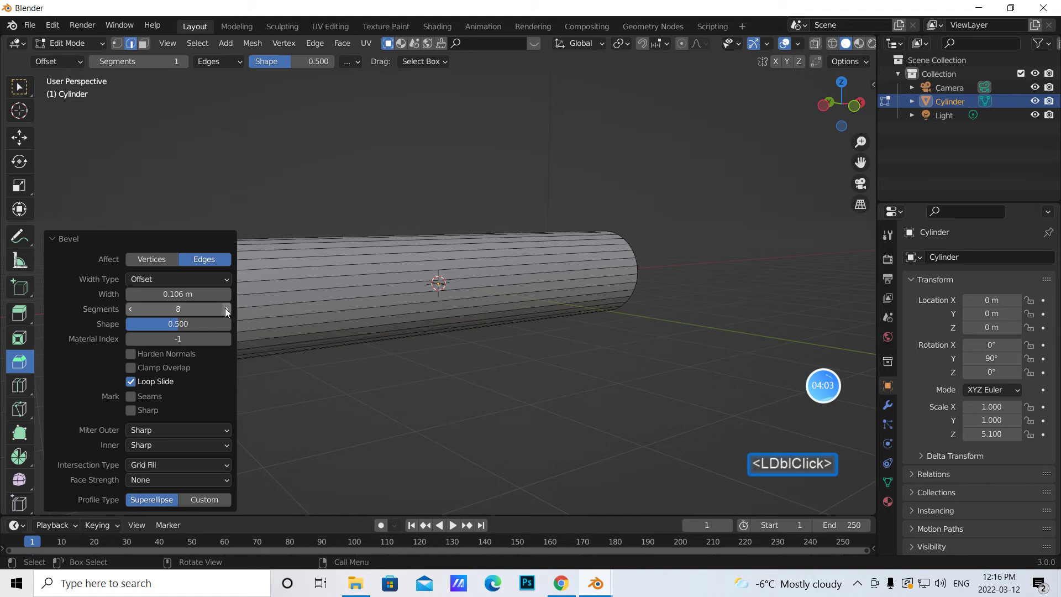
click(194, 139)
click(102, 44)
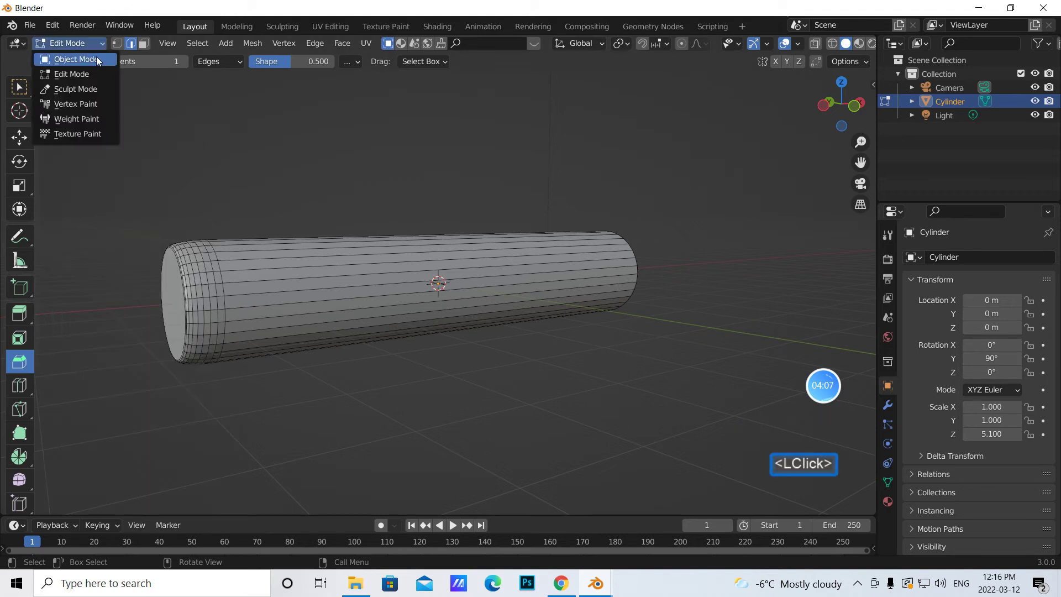
click(96, 57)
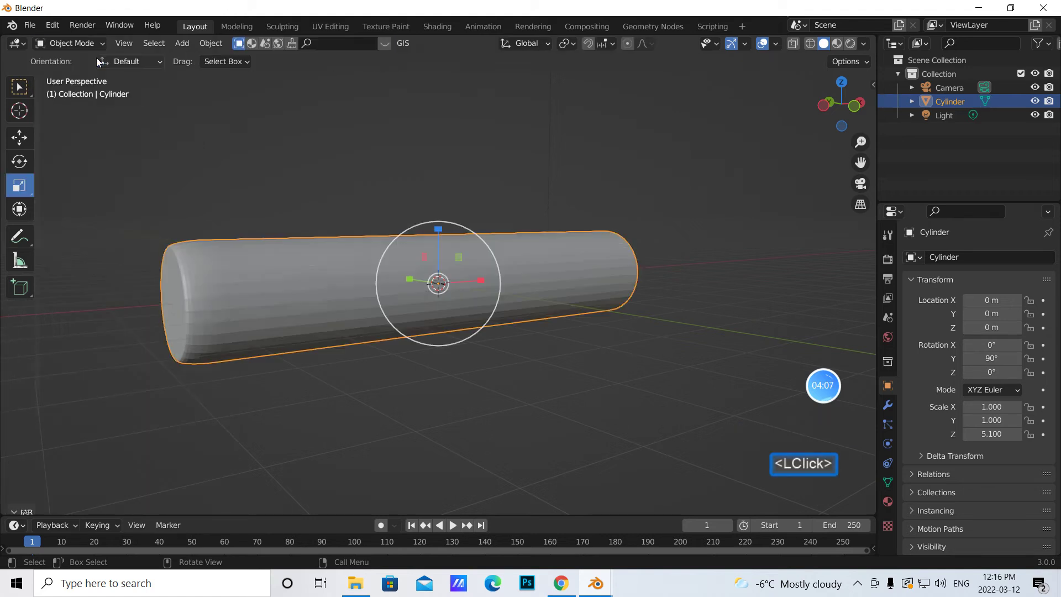
Apply smooth shading to the cylinder
right_click(232, 299)
click(232, 299)
middle_drag(265, 359, 244, 395)
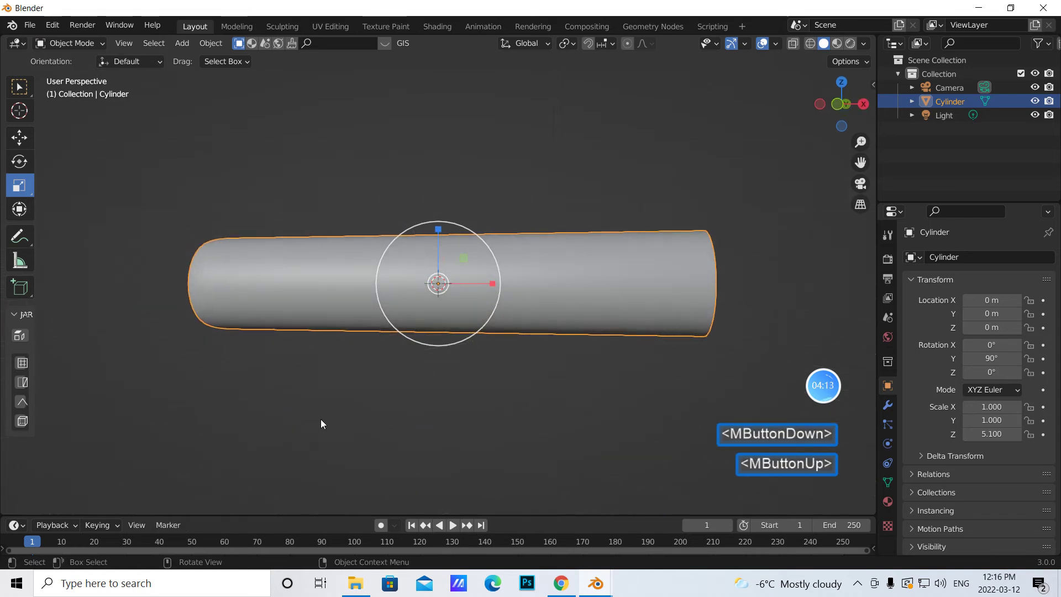
In Edit Mode, select the edge loop around the cylinder's +X end and bevel it by about 0.044 m with 3 segments
scroll(580, 472, down, 2)
middle_drag(571, 466, 481, 486)
click(99, 44)
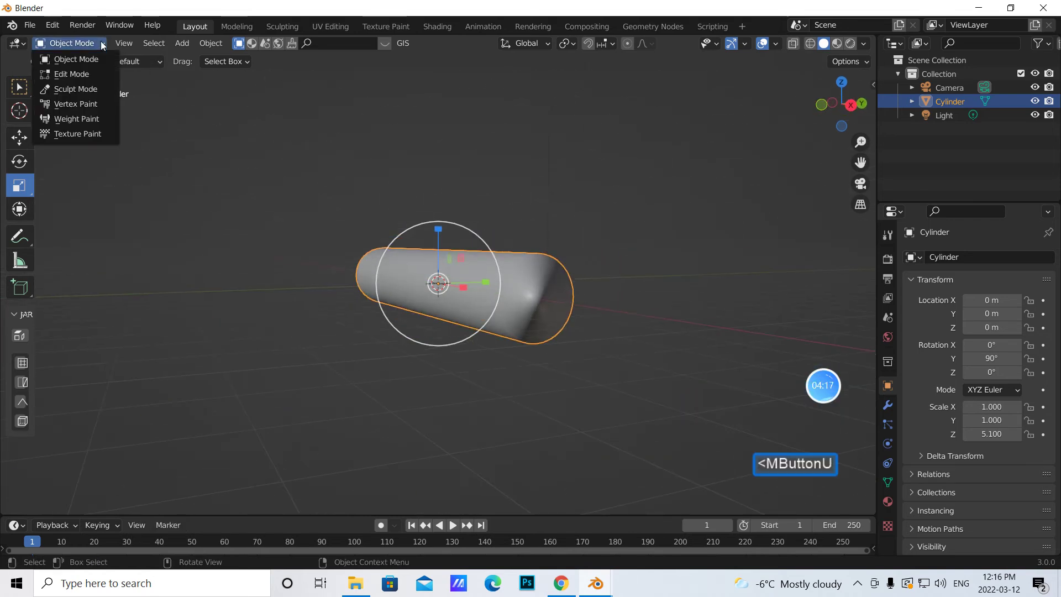
click(55, 74)
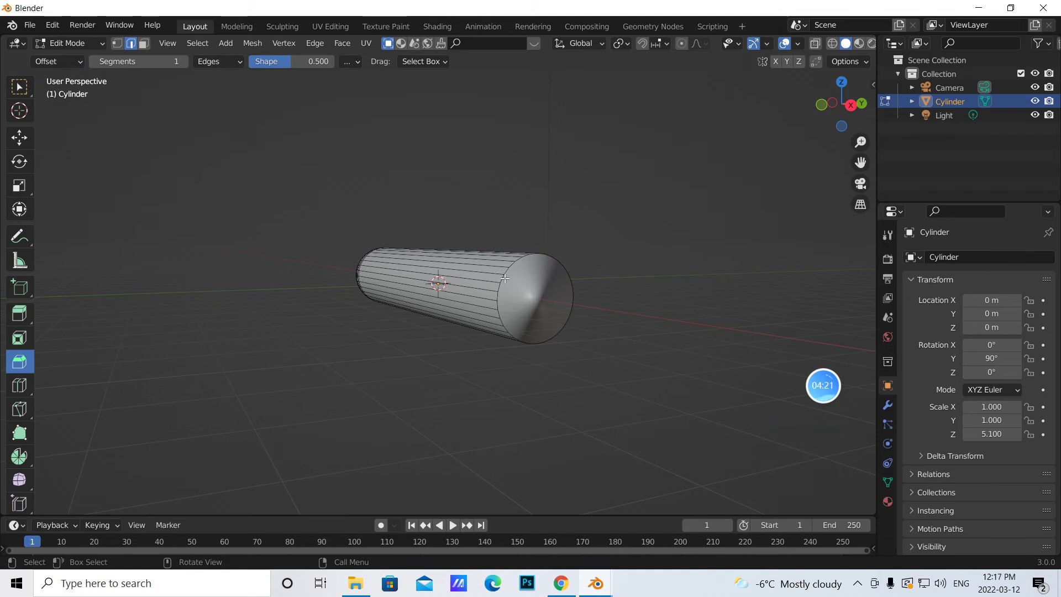
scroll(510, 283, up, 1)
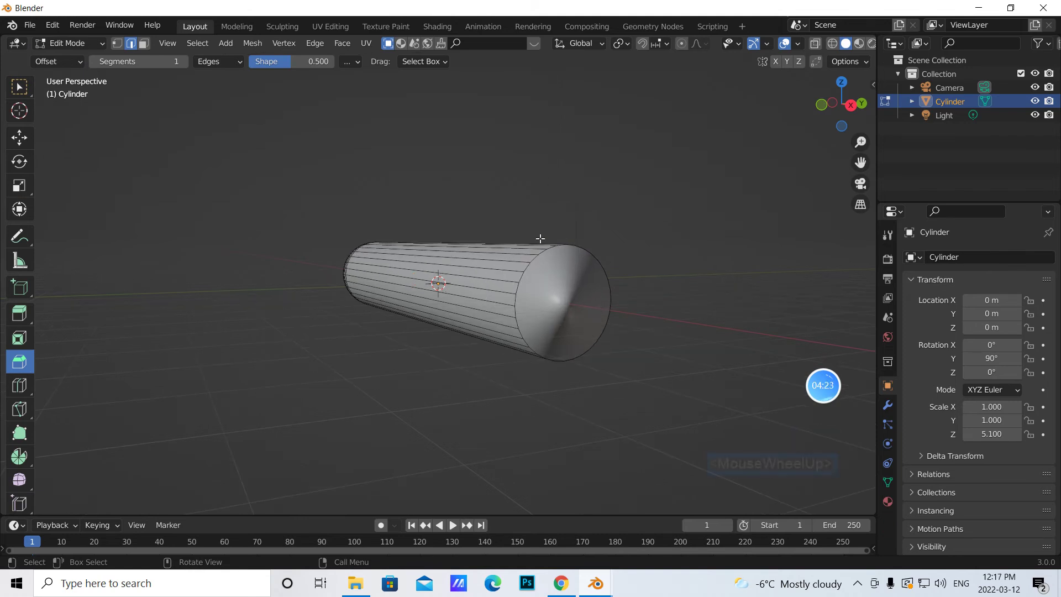
key(alt)
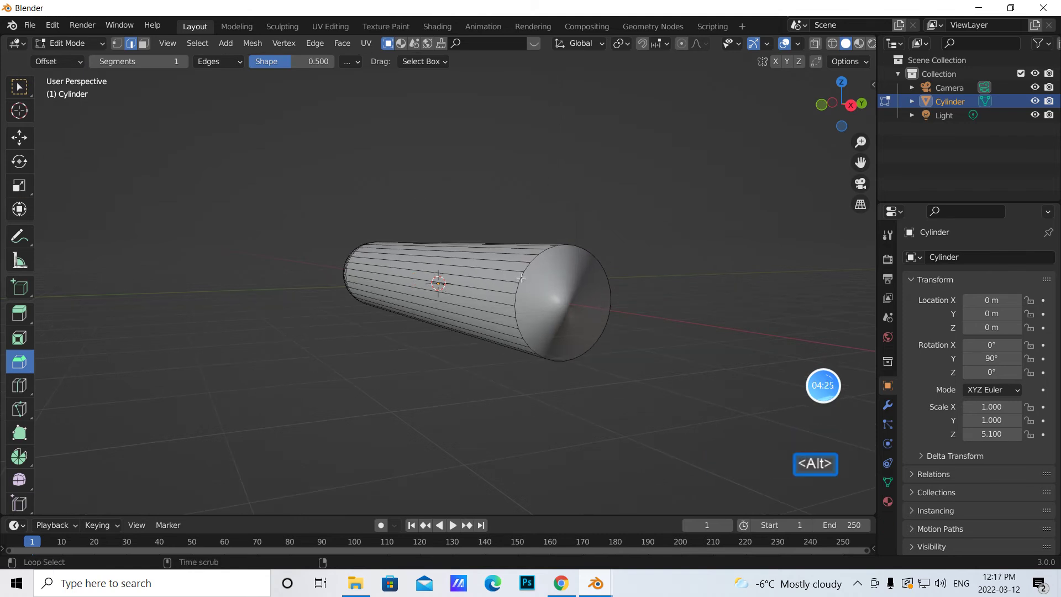
alt+click(521, 278)
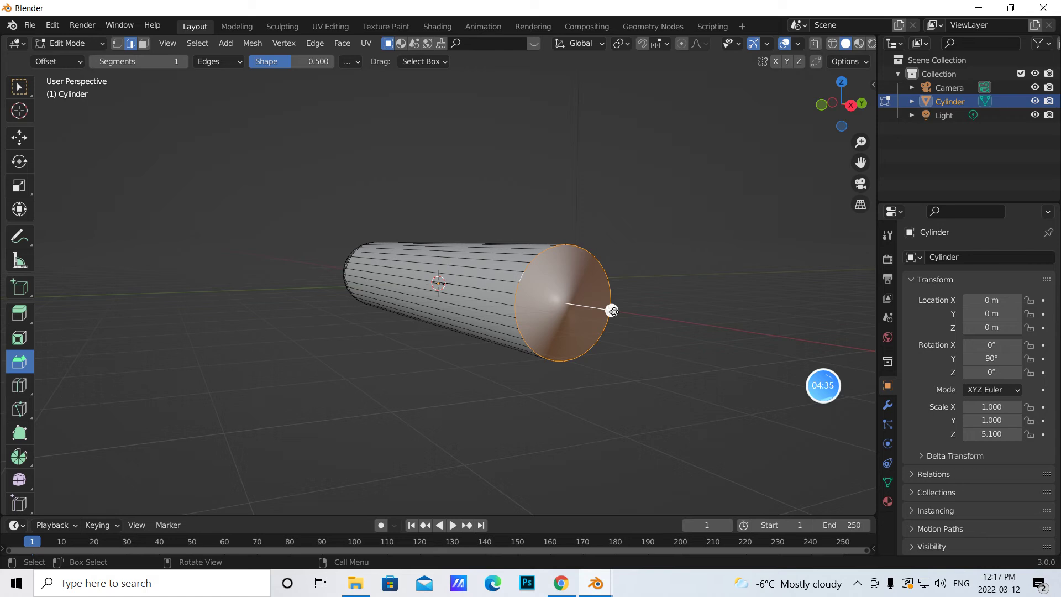
drag(613, 312, 623, 318)
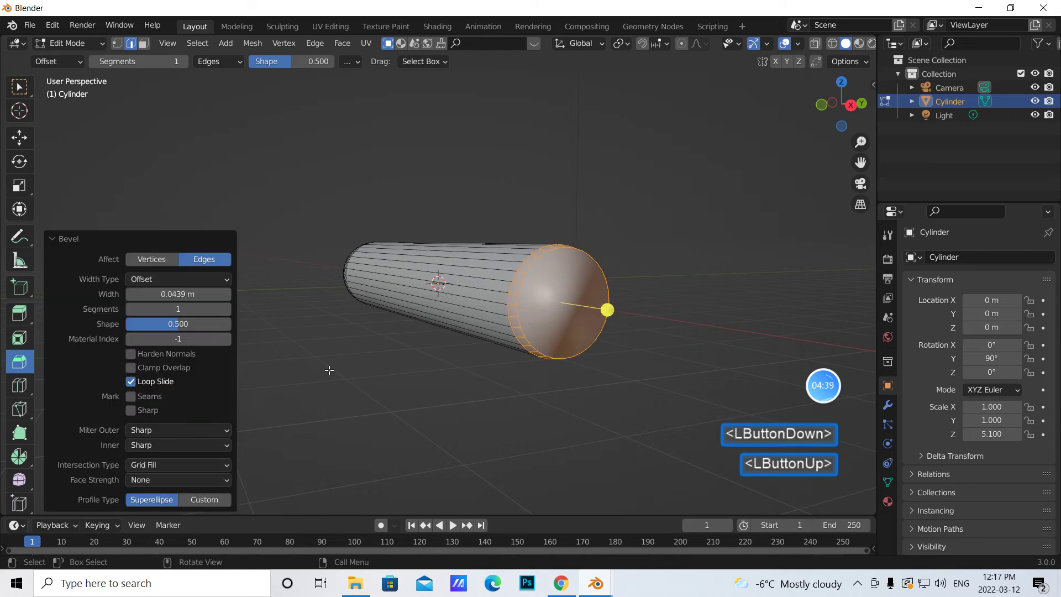
click(227, 309)
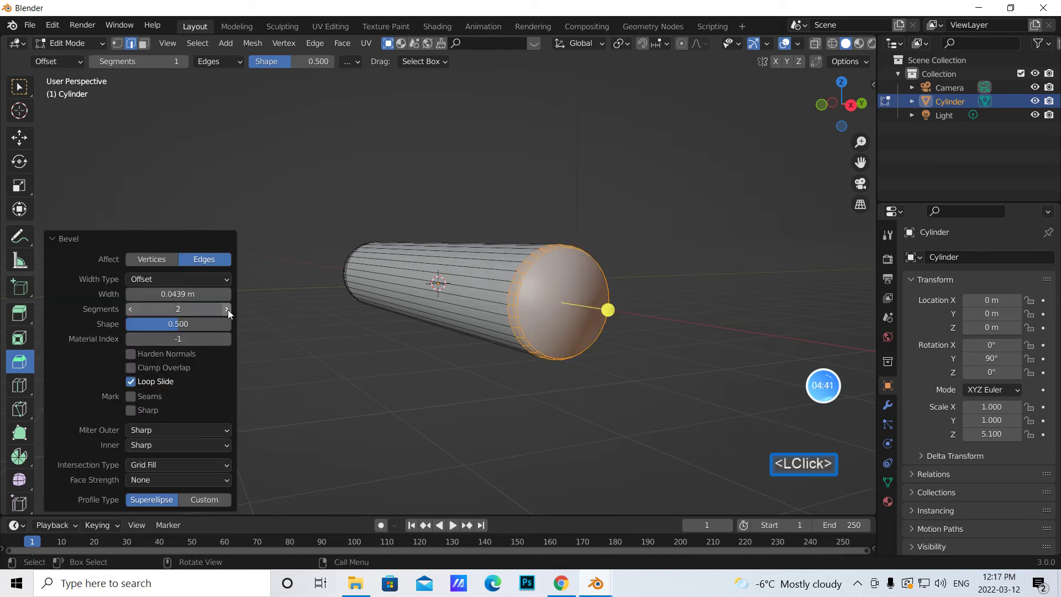
click(227, 309)
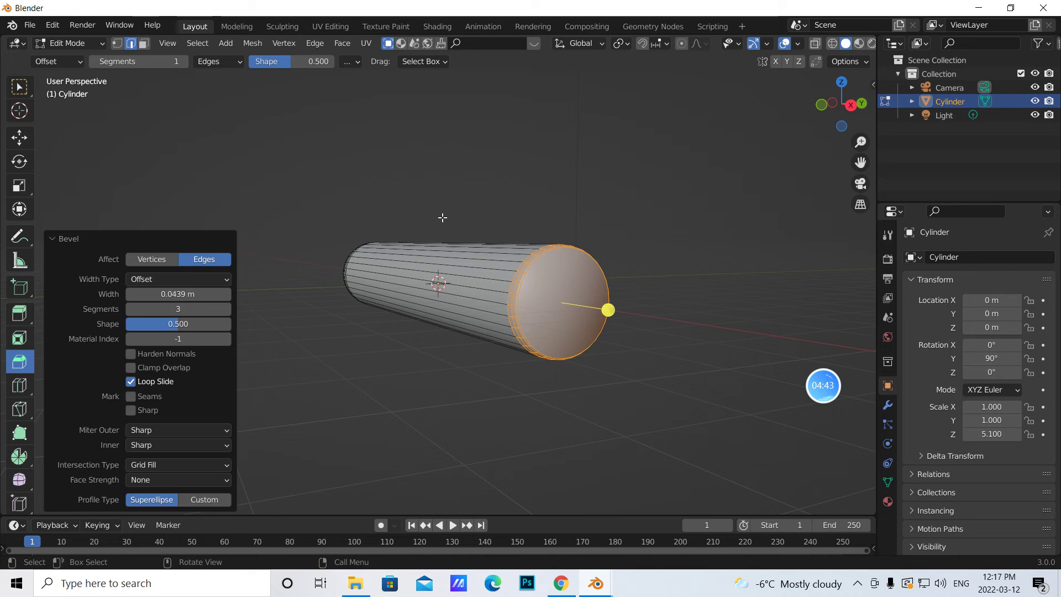
Inset the round +X end face repeatedly toward its centre, about 0.10 to 0.11 m each time
click(143, 45)
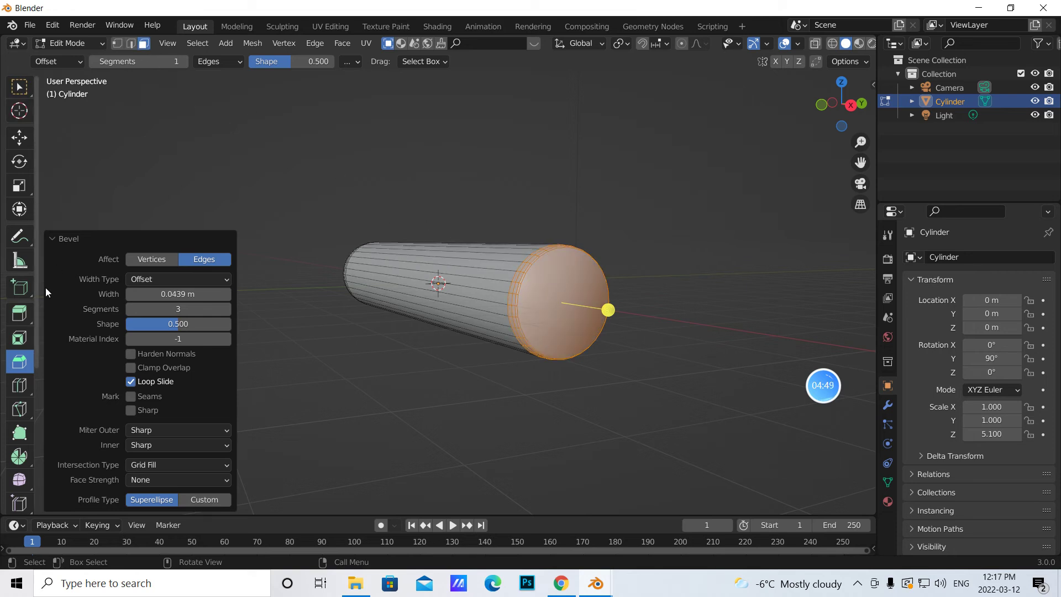
click(20, 341)
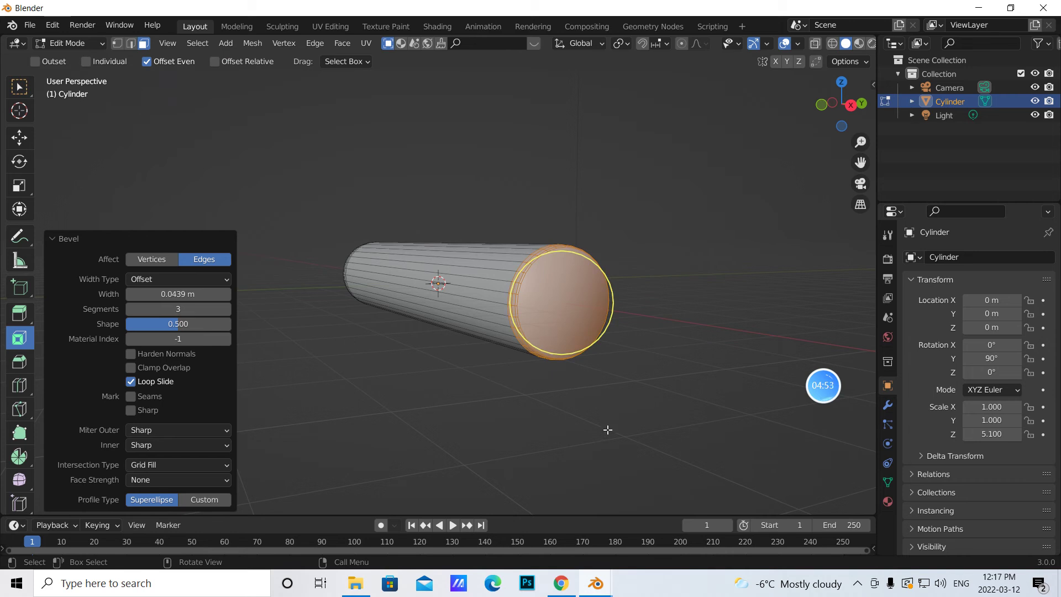
click(610, 411)
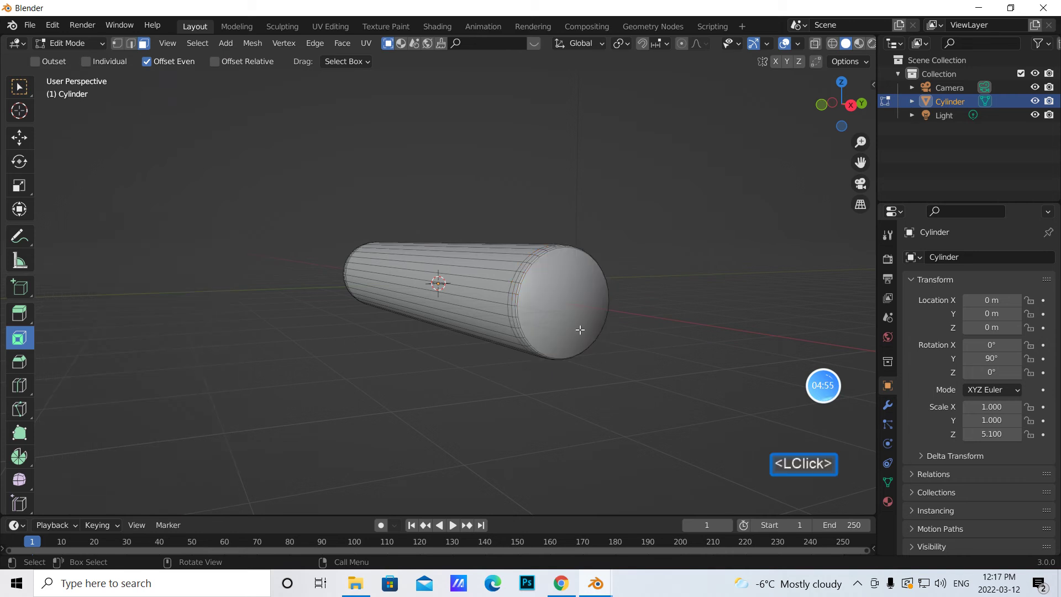
click(565, 303)
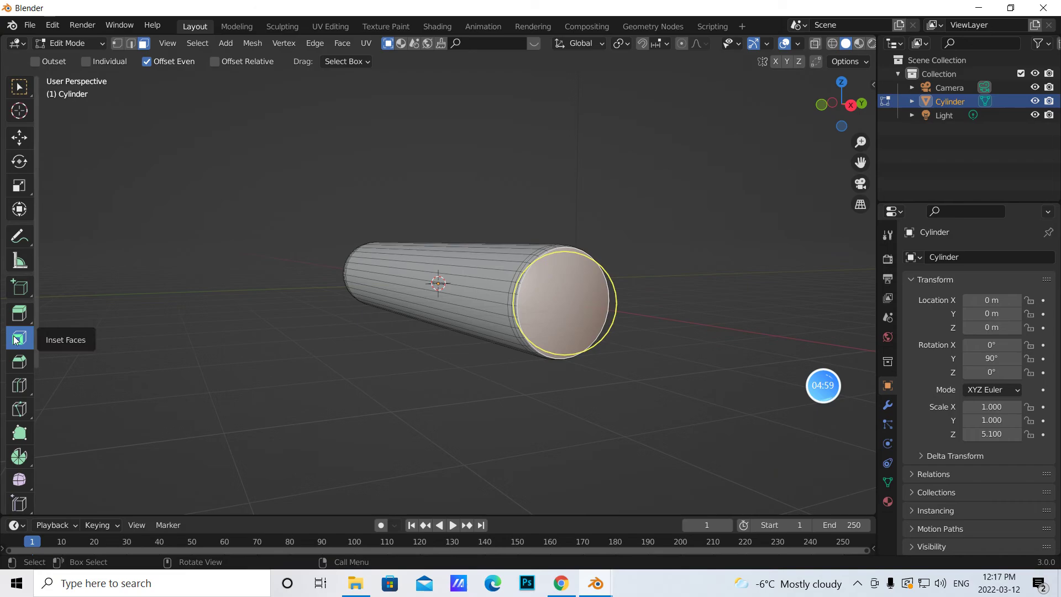
drag(614, 320, 593, 324)
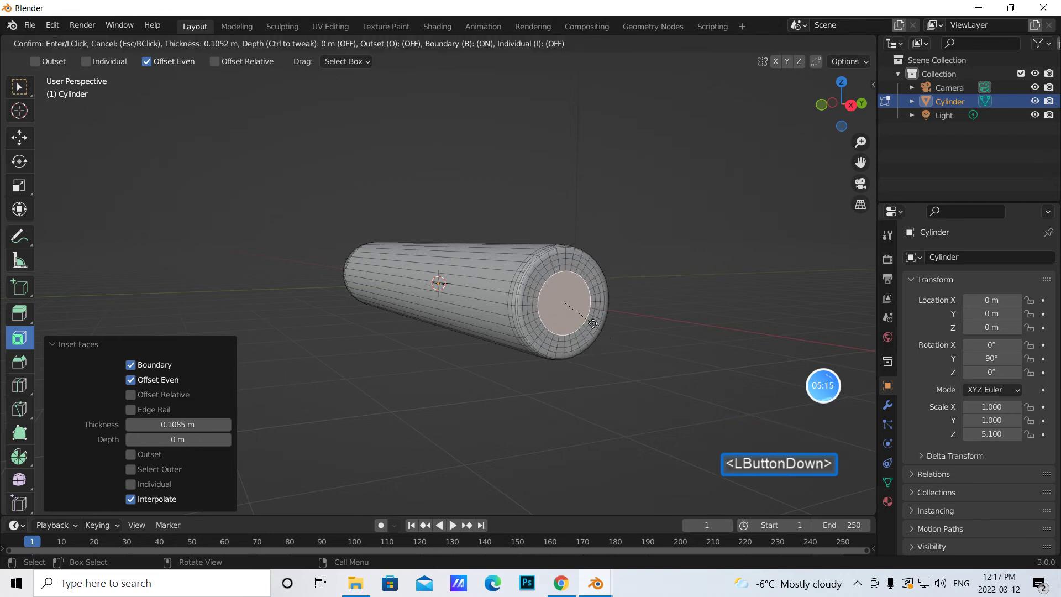
drag(593, 324, 587, 324)
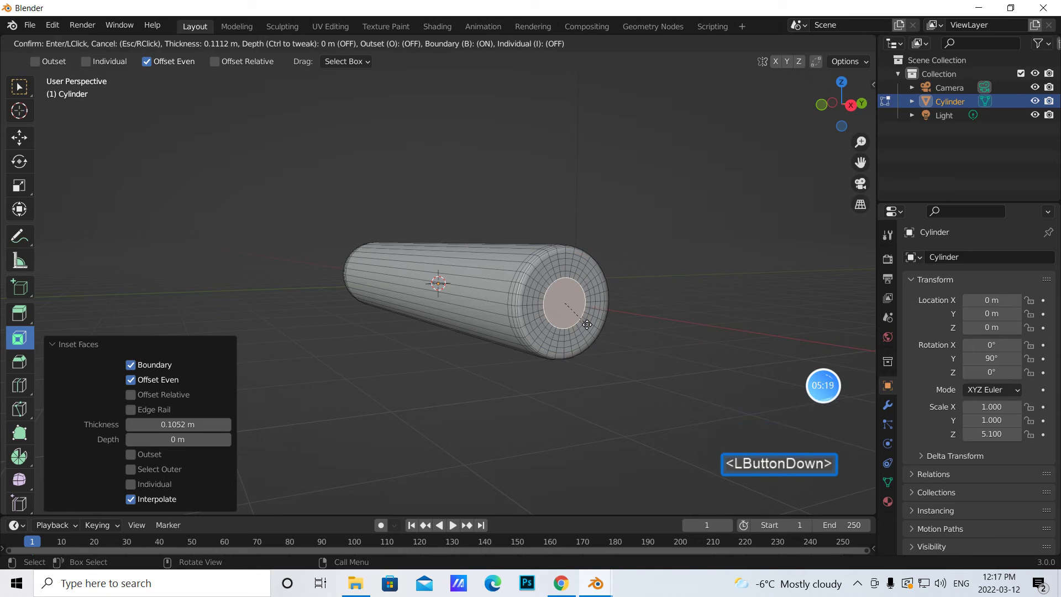
click(587, 324)
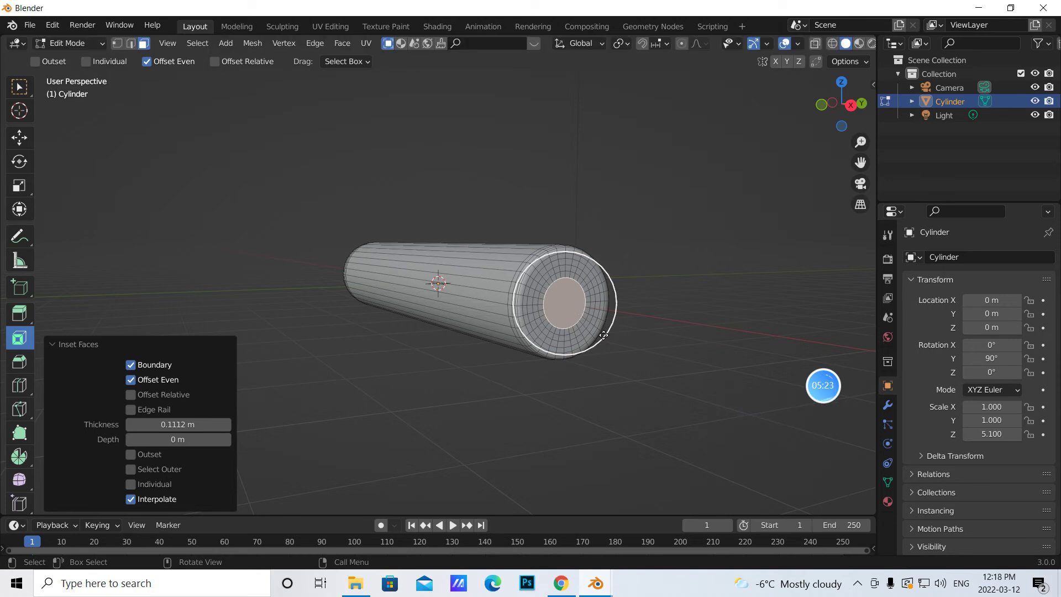
drag(603, 334, 592, 320)
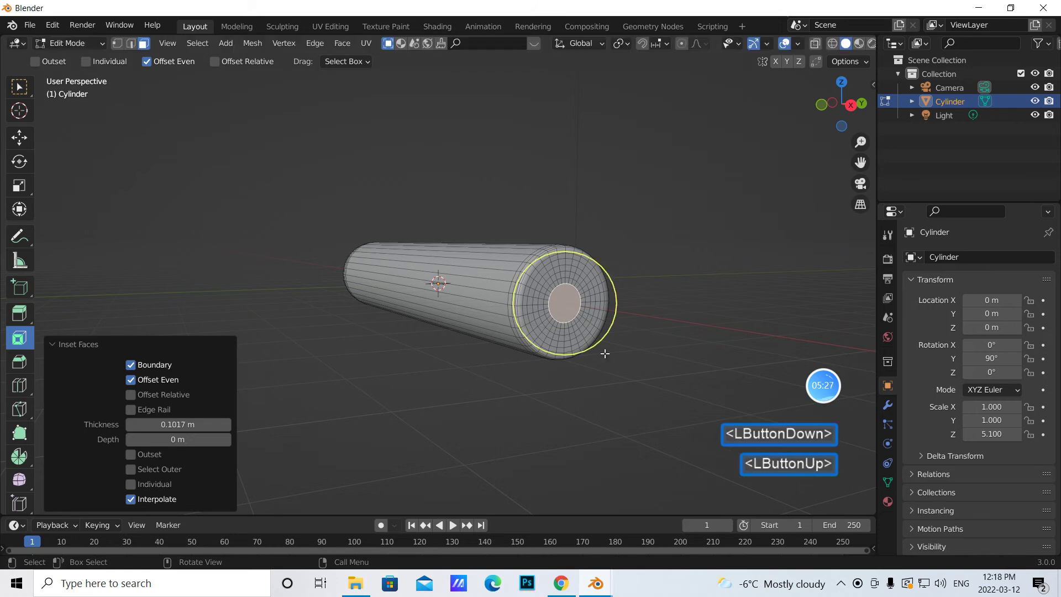
middle_click(645, 413)
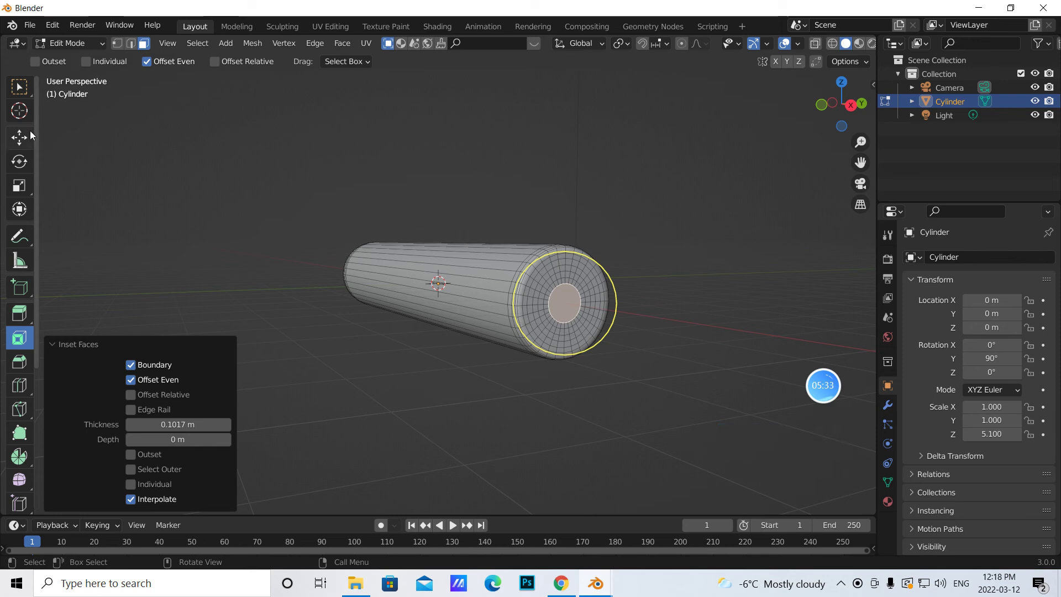
With proportional editing enabled, move the centre face of the +X end outward about 1.43 m along X to taper the tip
click(20, 138)
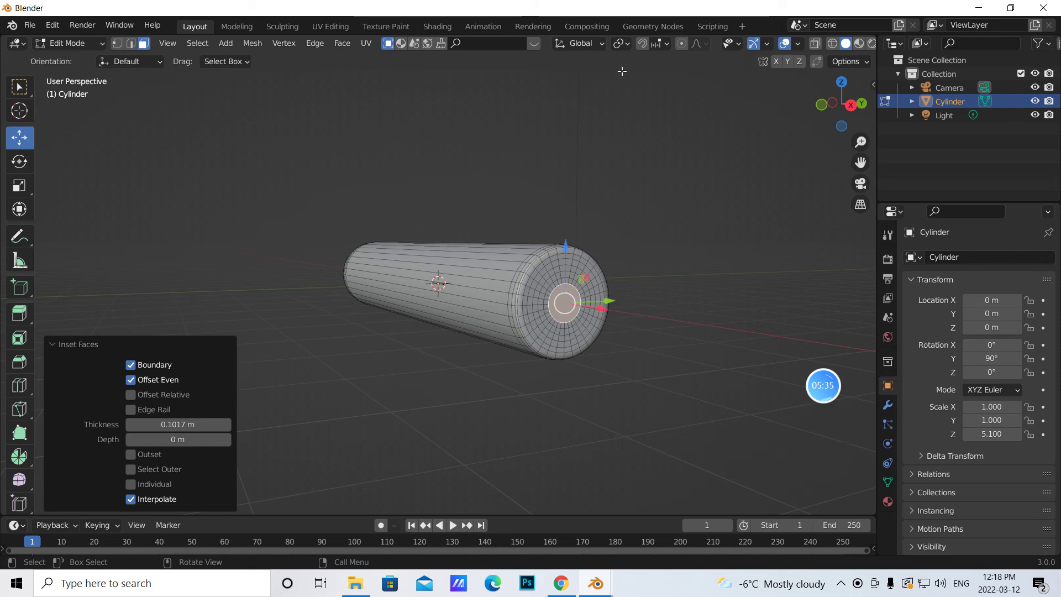
click(682, 46)
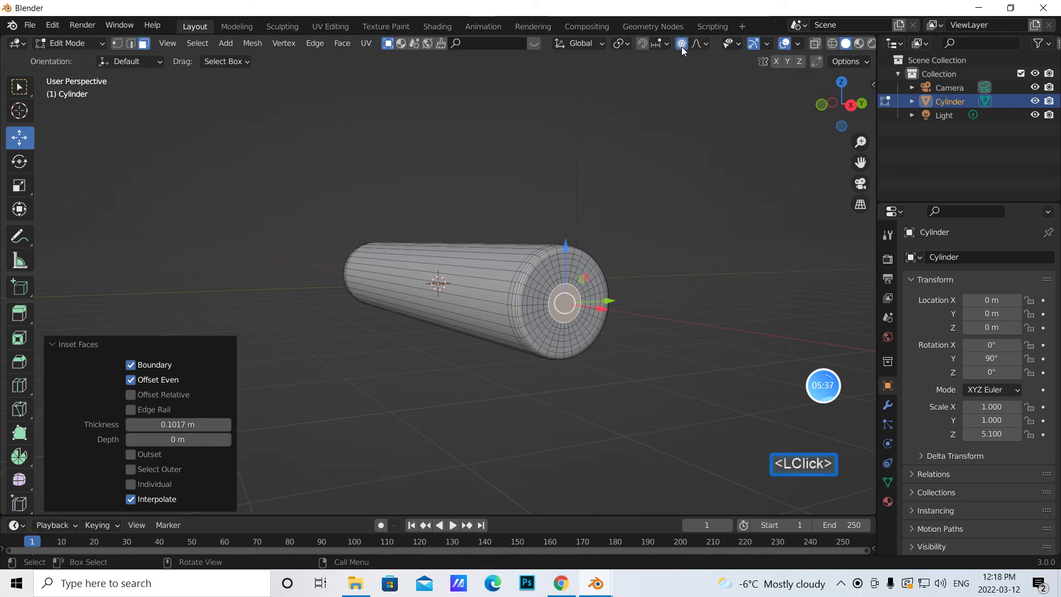
middle_drag(651, 233, 754, 266)
scroll(746, 268, up, 1)
key(1)
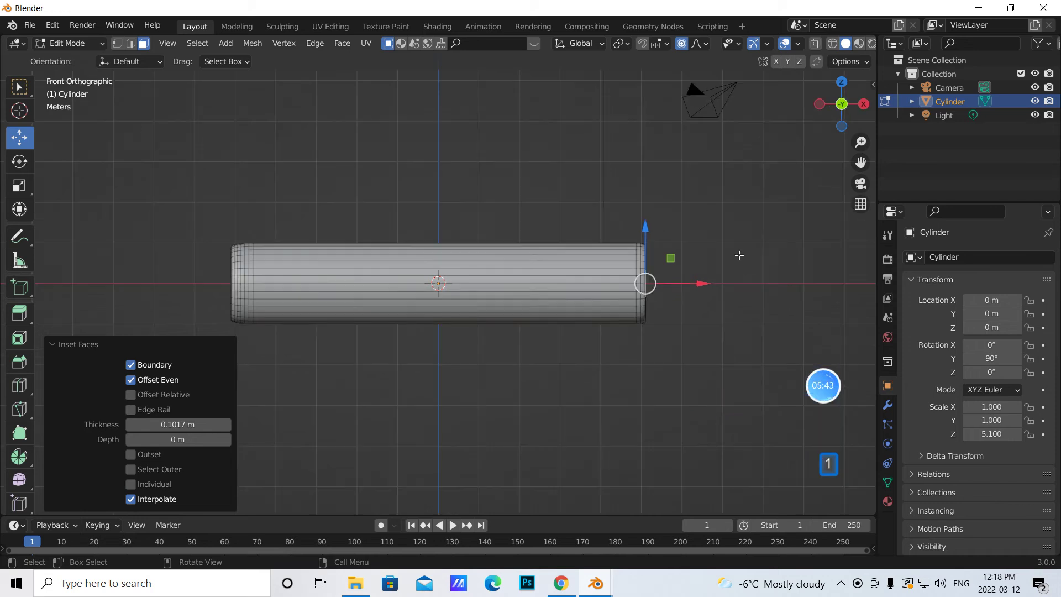
drag(706, 286, 766, 290)
middle_drag(716, 356, 597, 360)
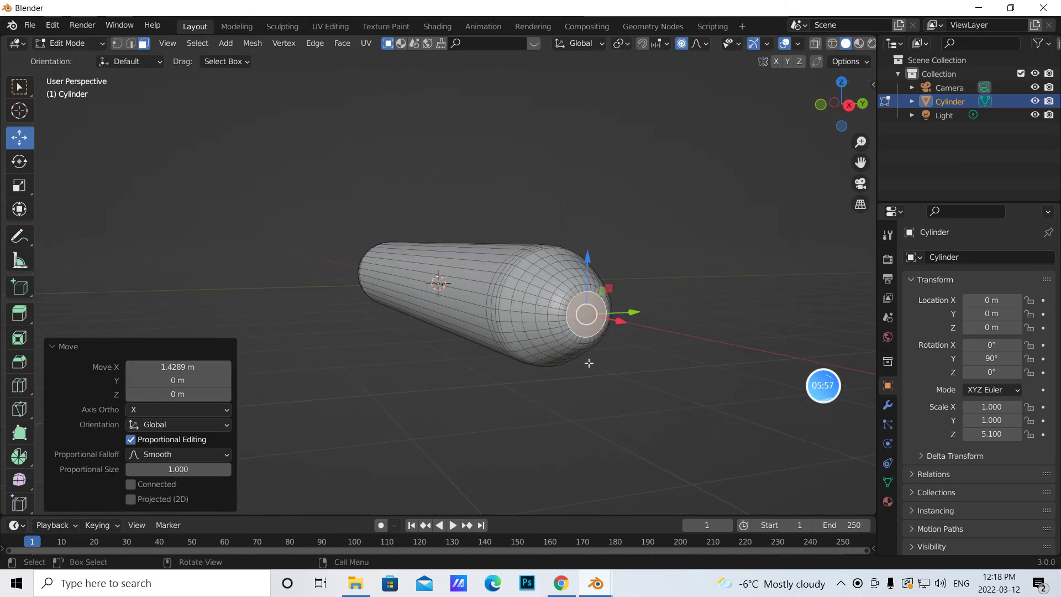
middle_drag(661, 433, 757, 437)
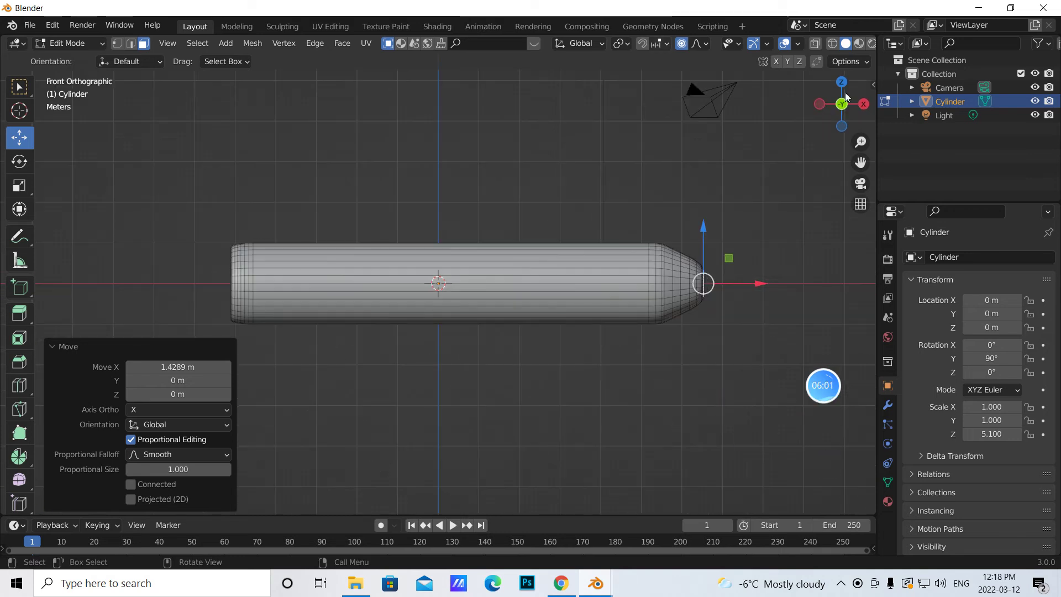
Select the whole tapered +X tip with X-ray on, duplicate its faces in place and separate the copy into its own object
click(815, 44)
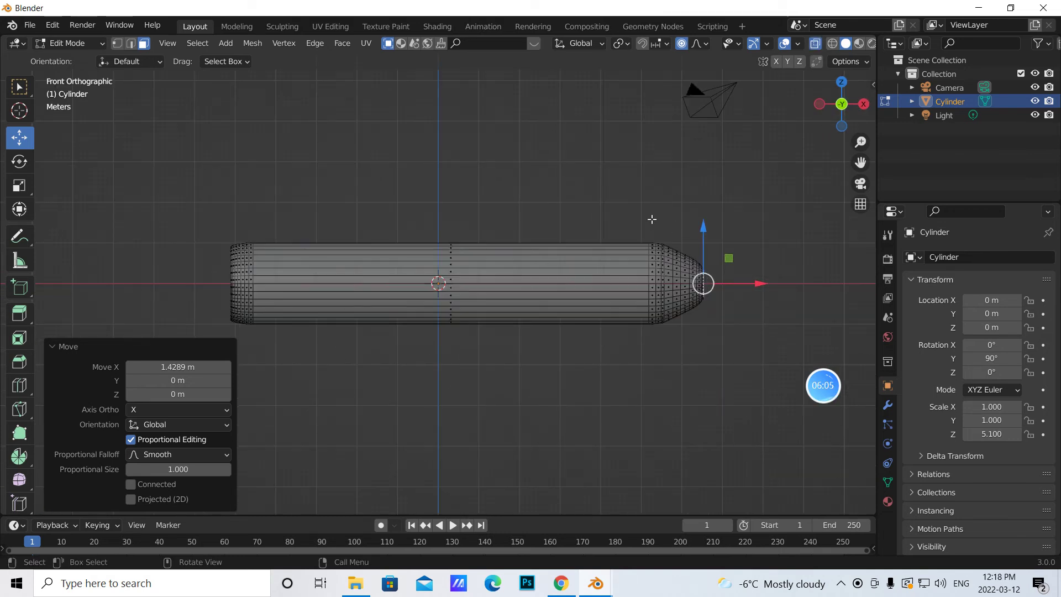
drag(652, 223, 704, 355)
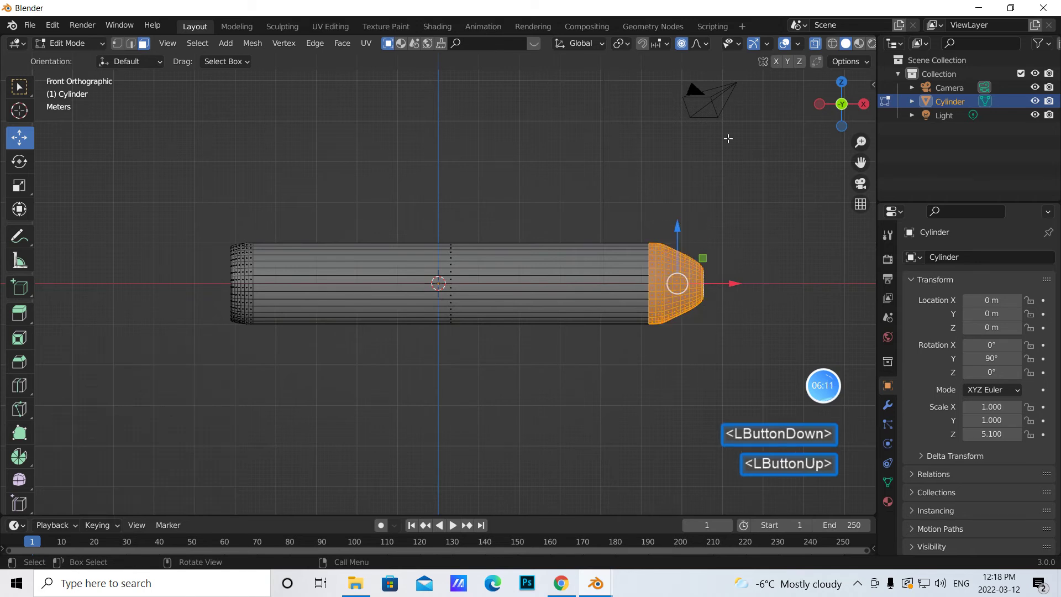
middle_drag(726, 233, 708, 210)
scroll(708, 210, up, 1)
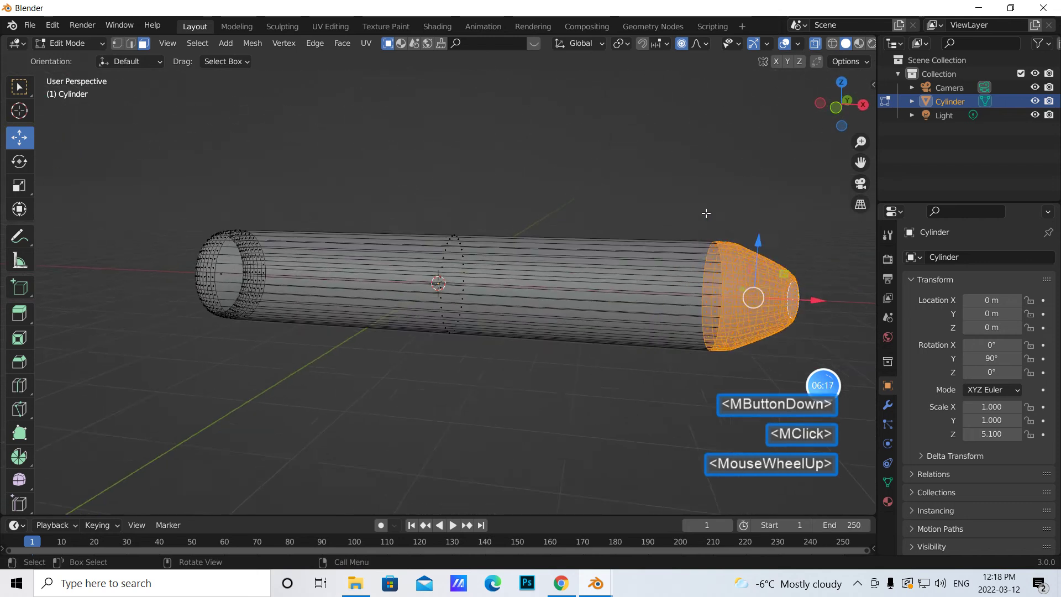
key(KP_1)
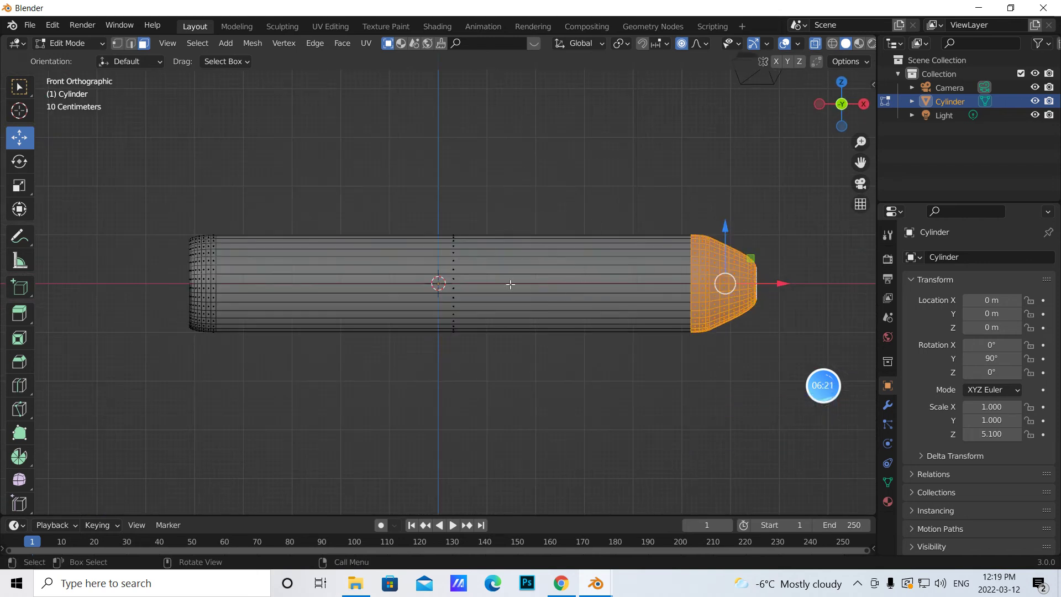
drag(860, 161, 672, 143)
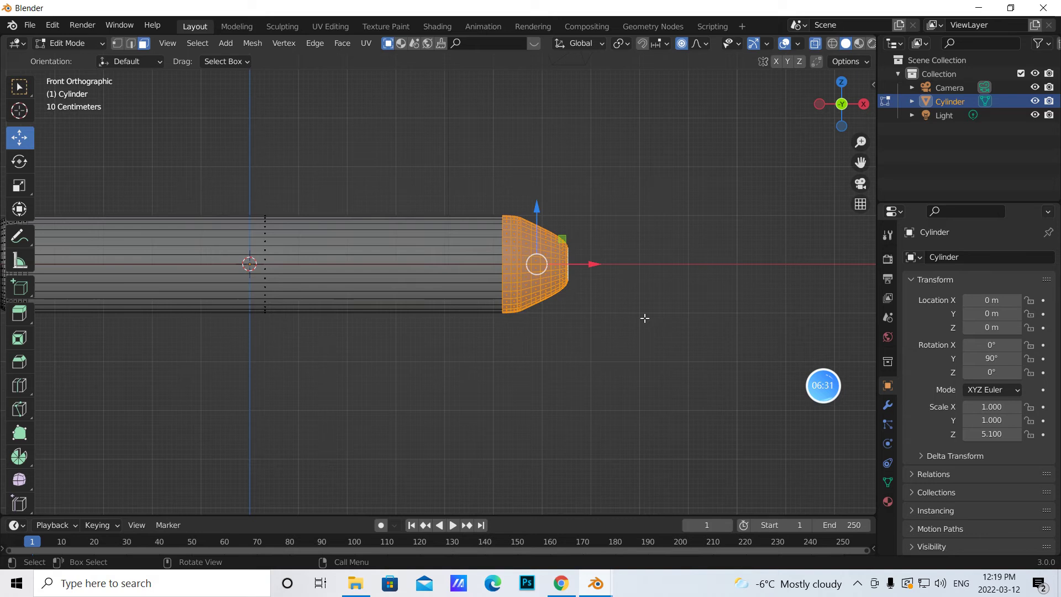
key(shift)
shift+double_click(545, 271)
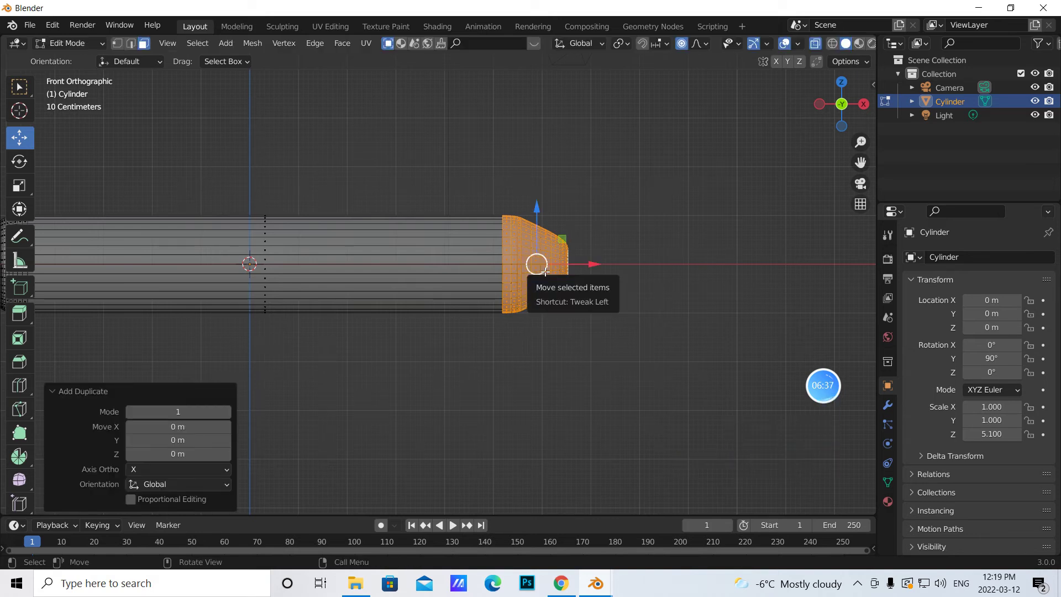
key(p)
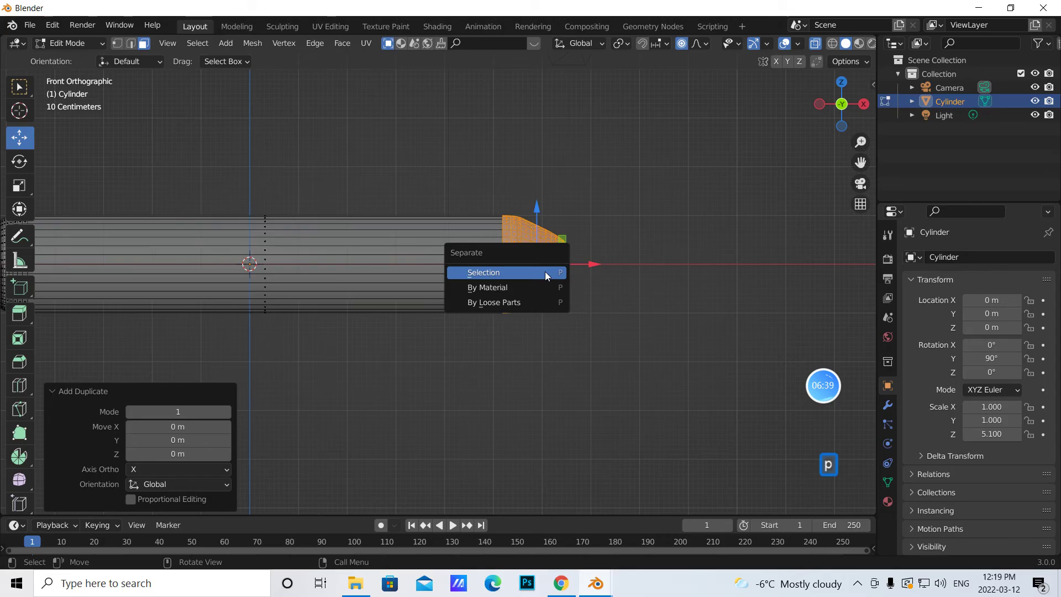
click(545, 272)
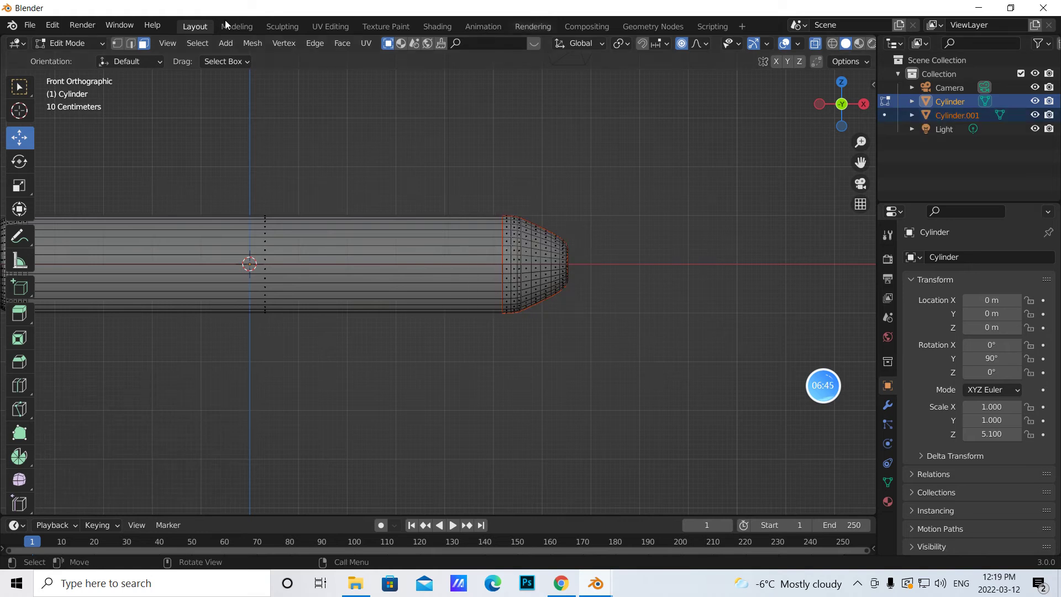
Return to Object Mode, select only the separated tip object, turn off X-ray and enter Edit Mode on the tip
click(102, 42)
click(92, 58)
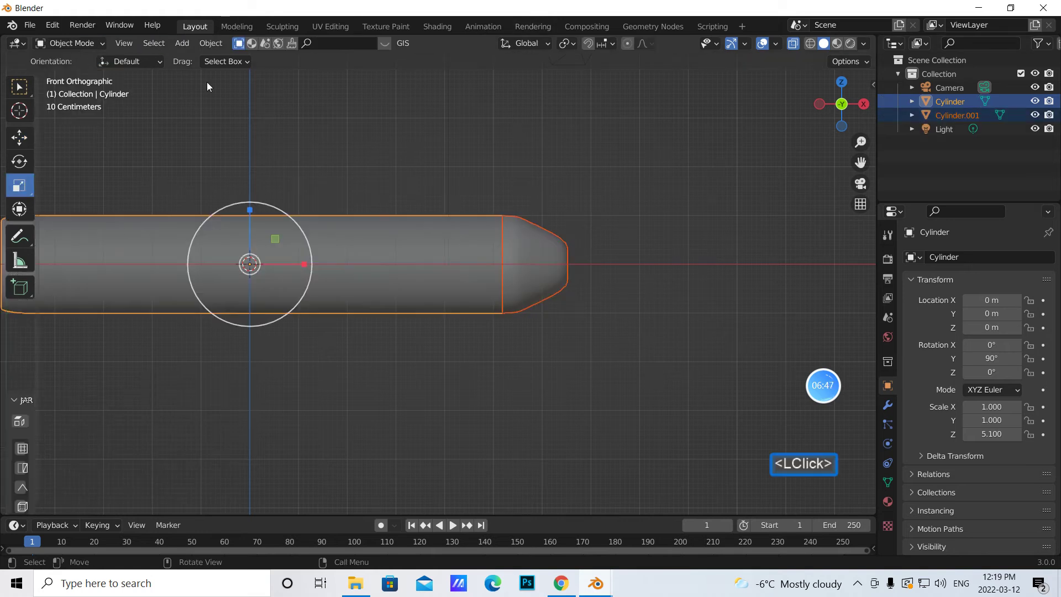
click(938, 117)
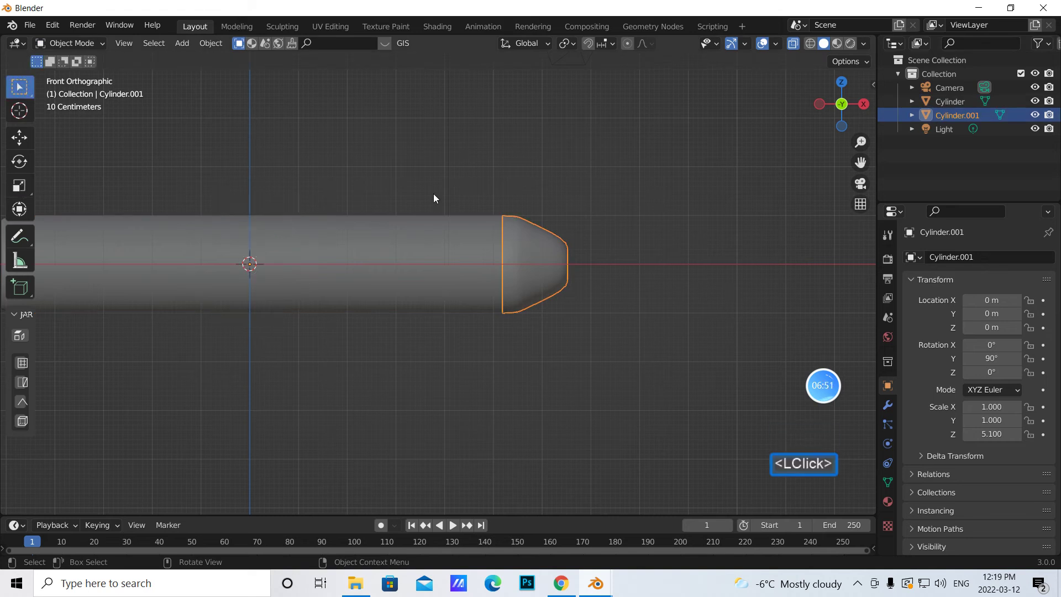
click(793, 47)
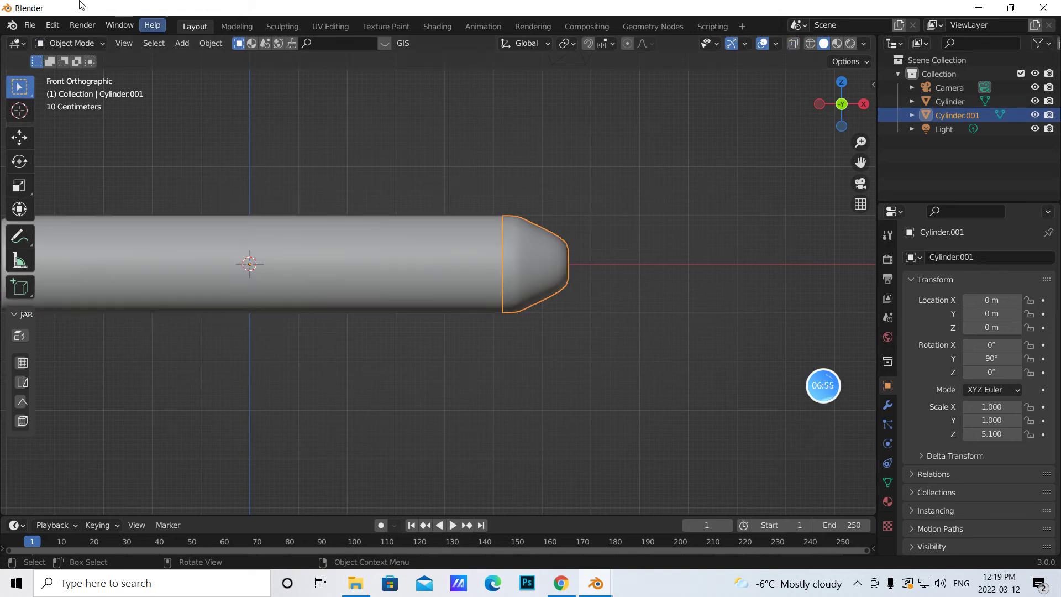
click(103, 43)
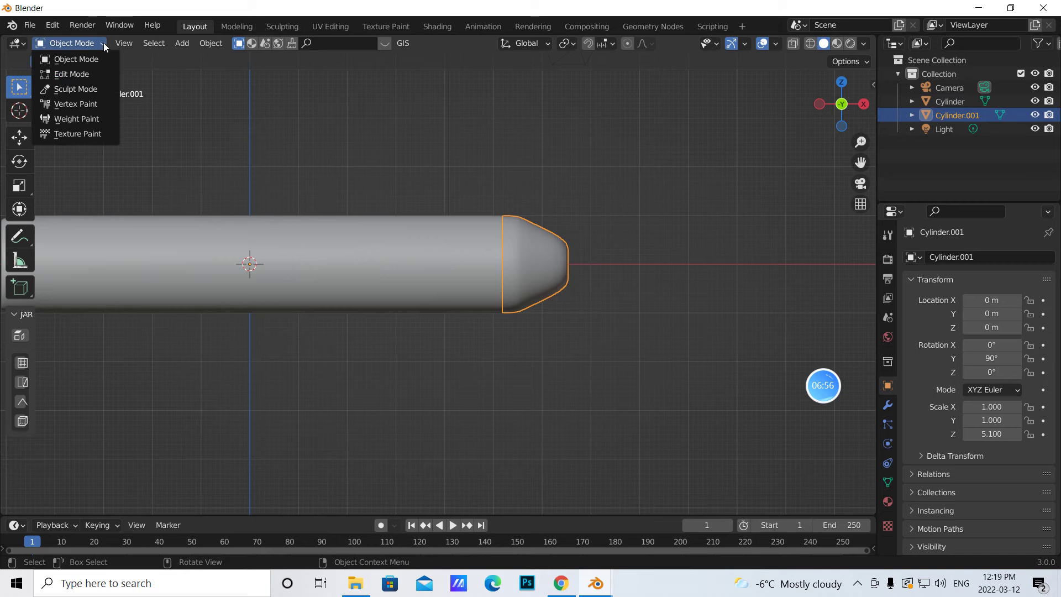
click(83, 74)
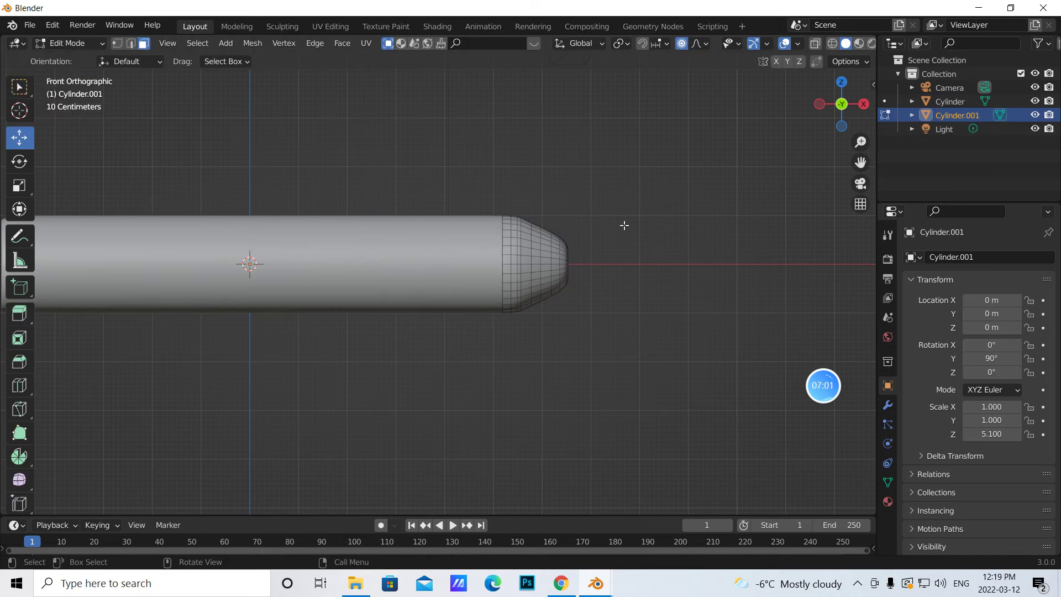
Turn on X-ray and select all faces of the separated tip
click(816, 45)
drag(482, 173, 680, 446)
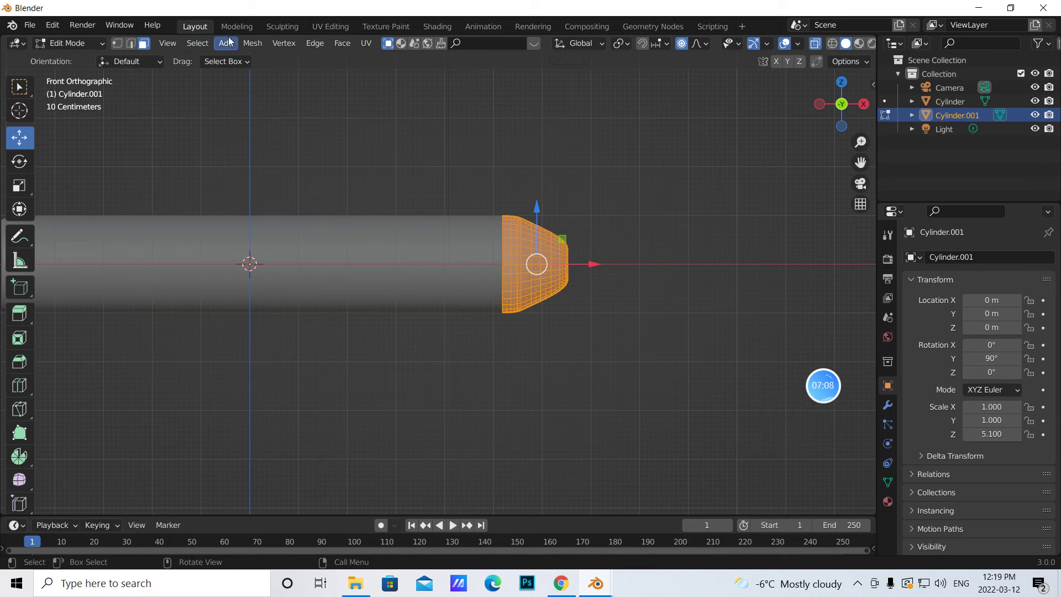
Try randomizing the selected tip geometry with an amount of 0.299 m, and undo the operation
click(251, 43)
mouse_move(289, 80)
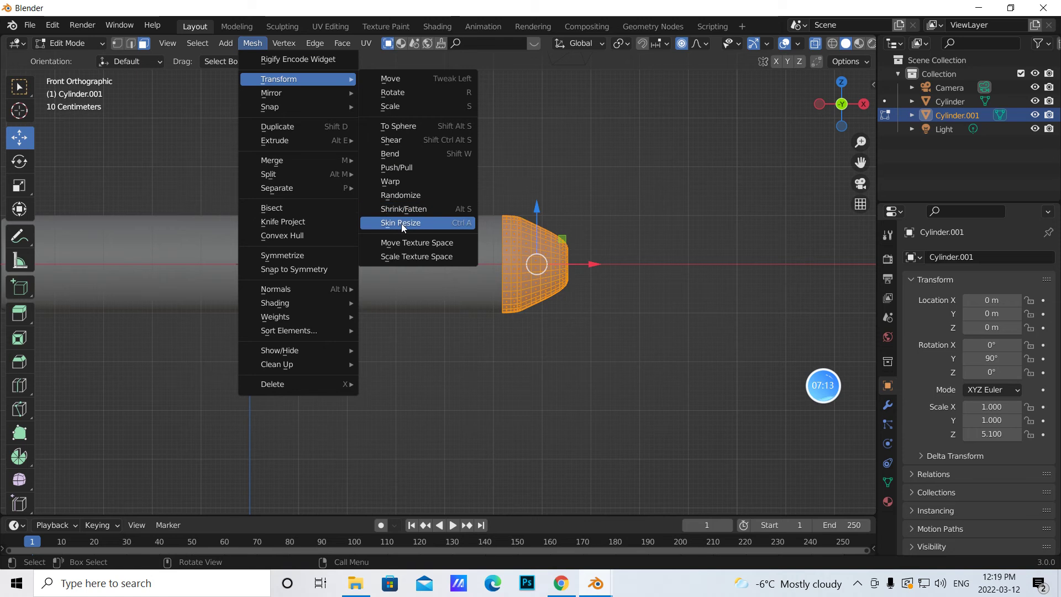
click(399, 195)
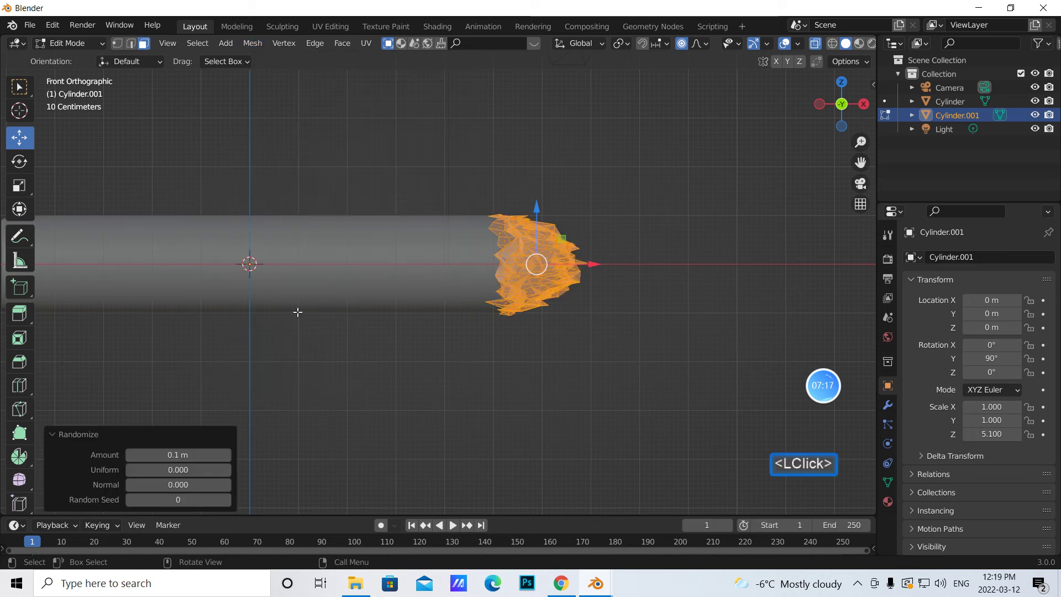
click(188, 455)
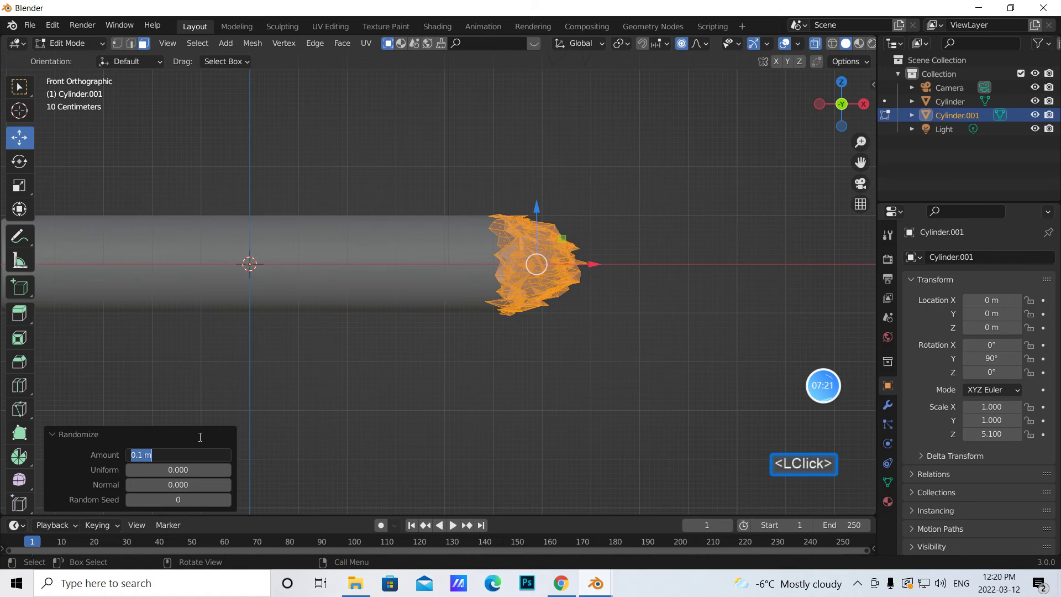
key(BackSpace)
text(0.299)
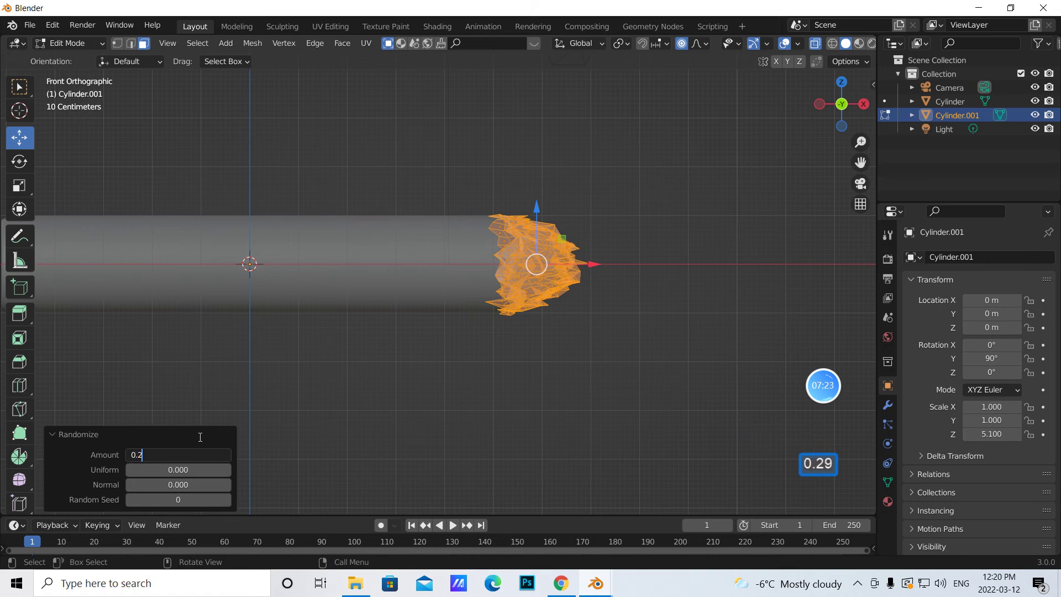
click(238, 414)
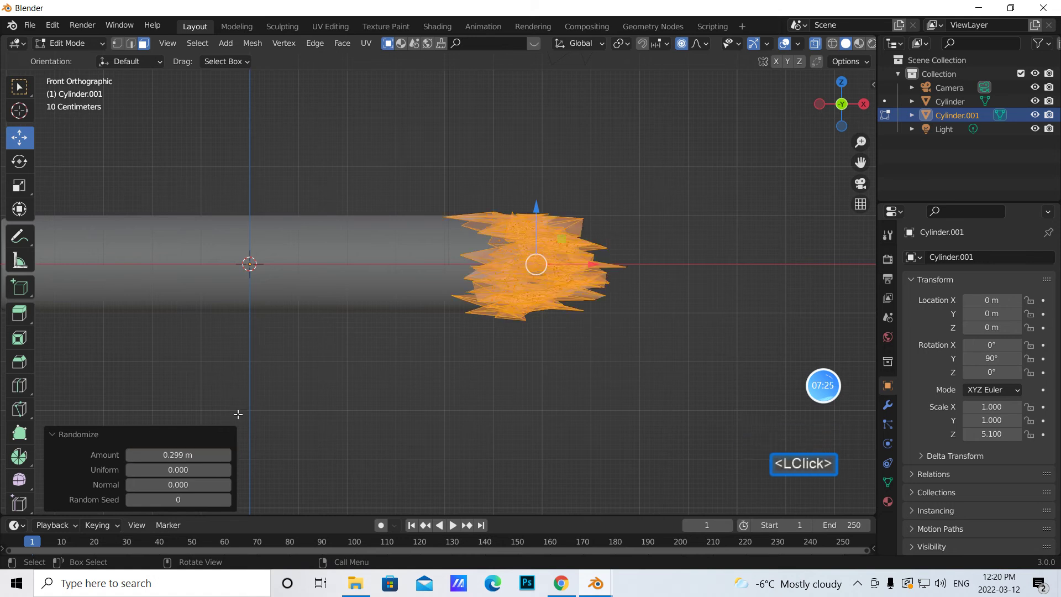
key(ctrl+z)
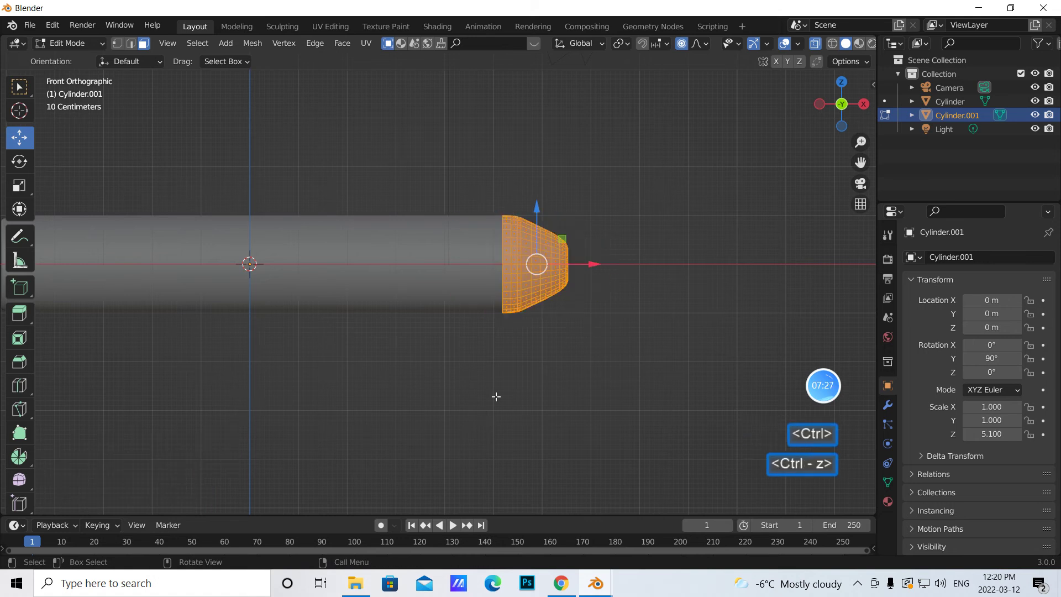
Randomize the selected tip geometry by 0.1 m and scale it down along X to about 0.457
click(251, 42)
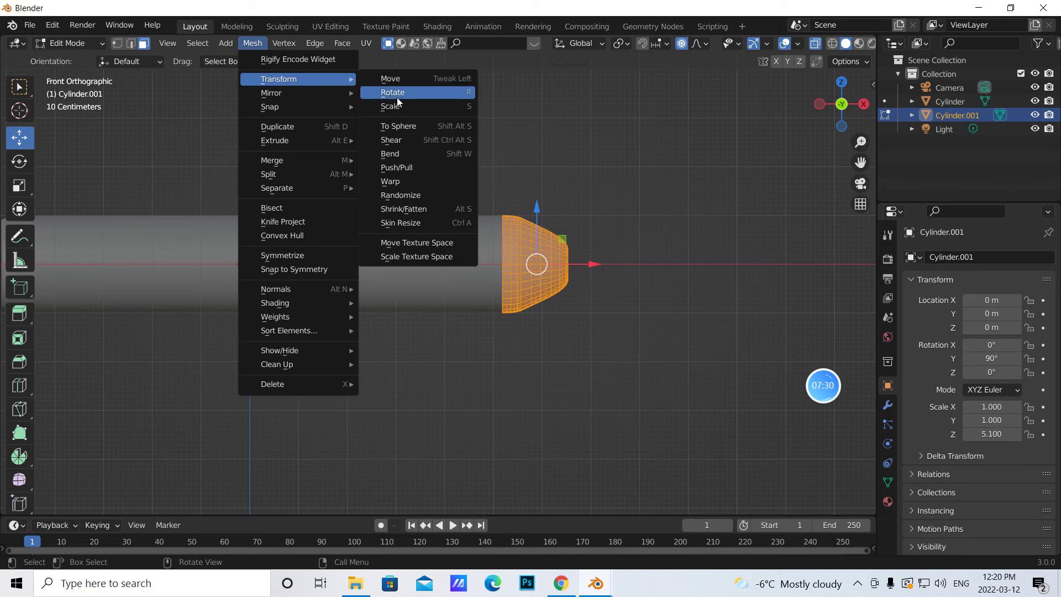
click(399, 195)
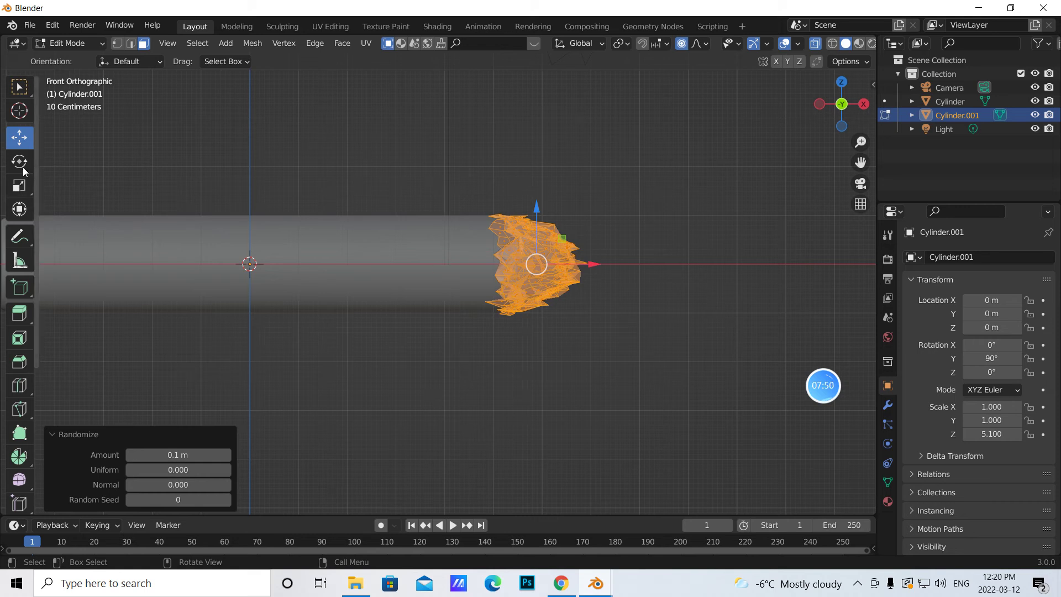
click(19, 185)
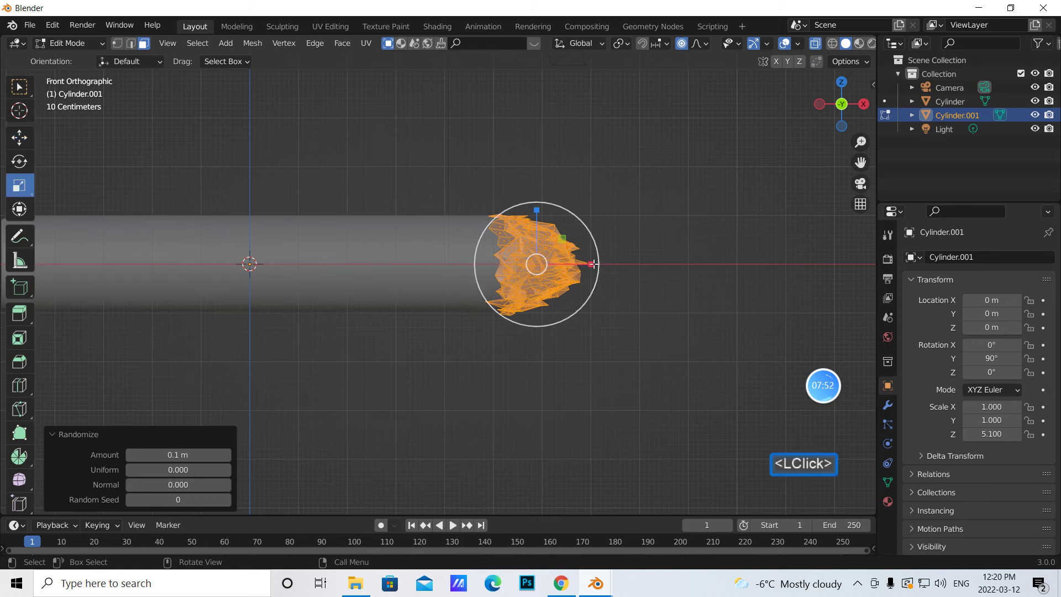
drag(592, 264, 560, 253)
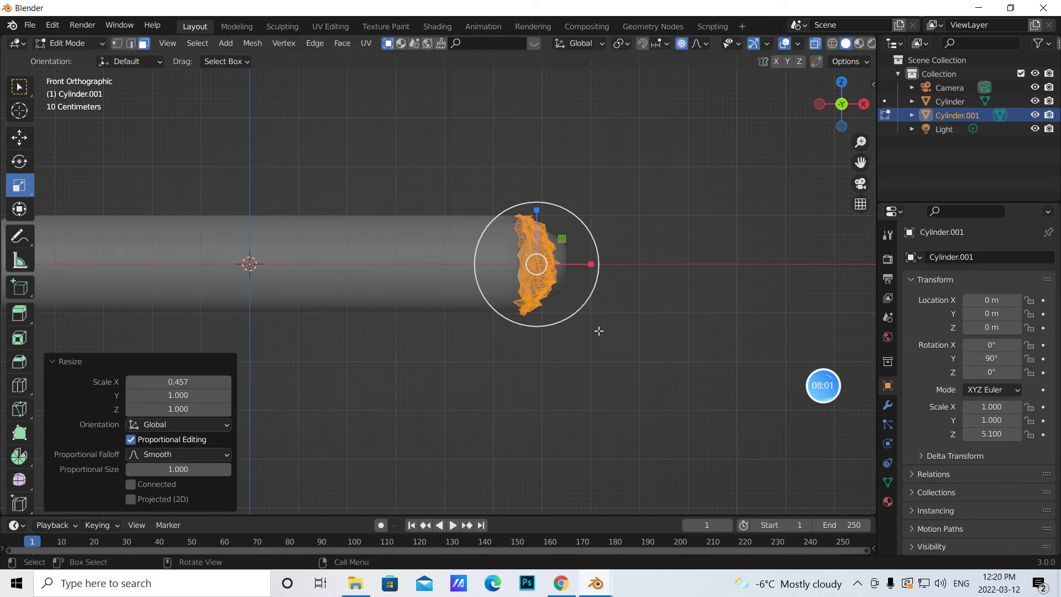
middle_drag(712, 344, 570, 348)
scroll(569, 347, up, 1)
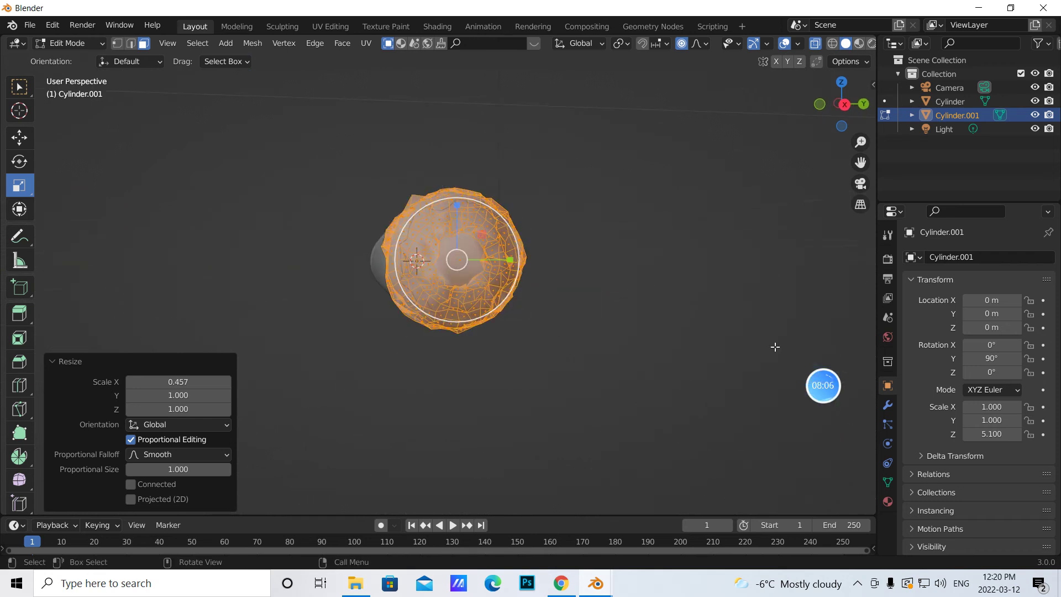
Add a material slot with a new material to the ragged tip, plus a second empty material slot
click(888, 502)
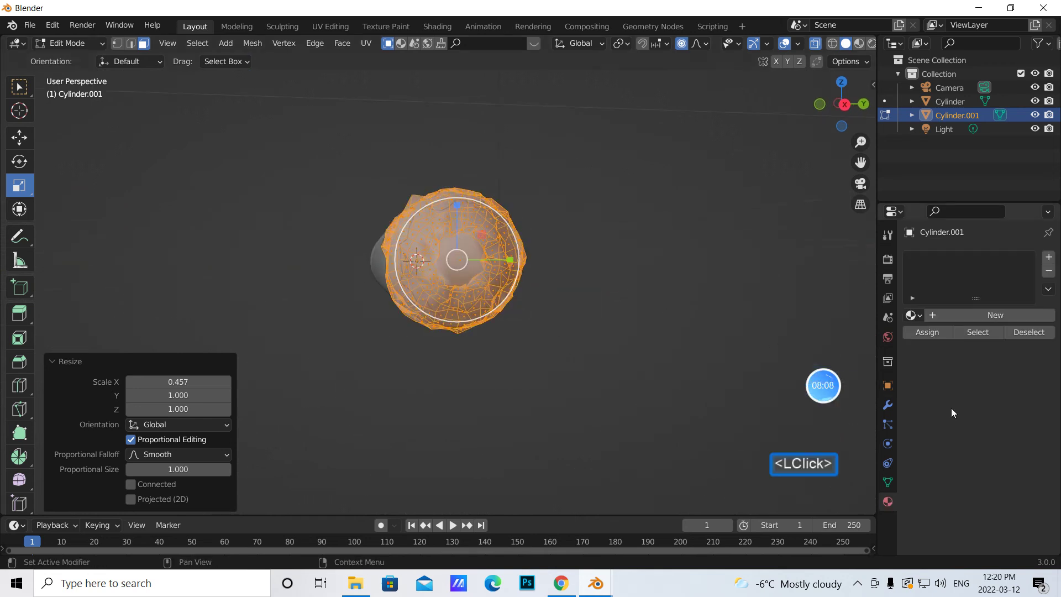
click(1050, 258)
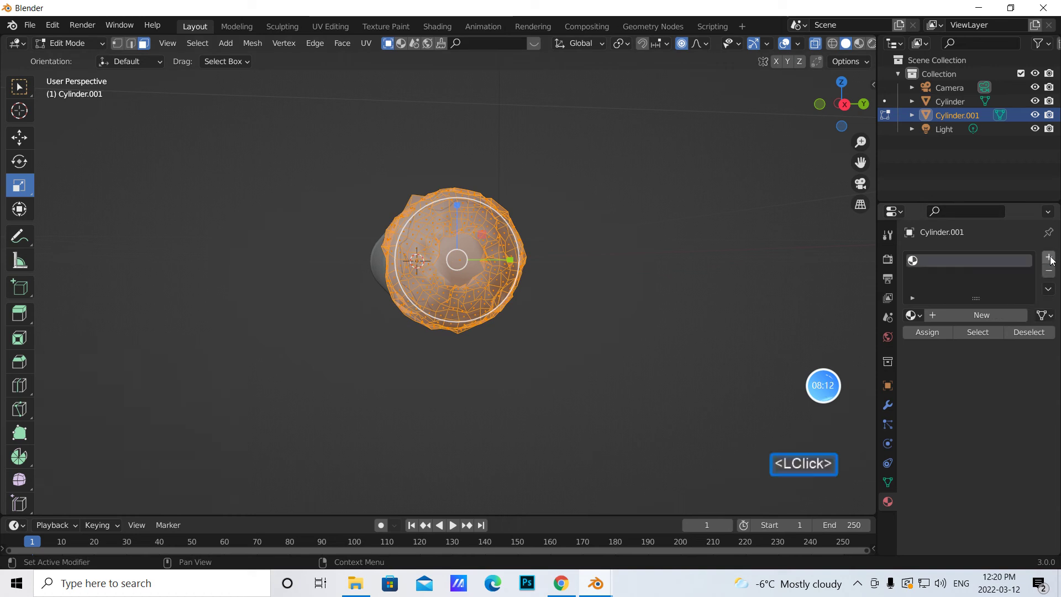
click(982, 314)
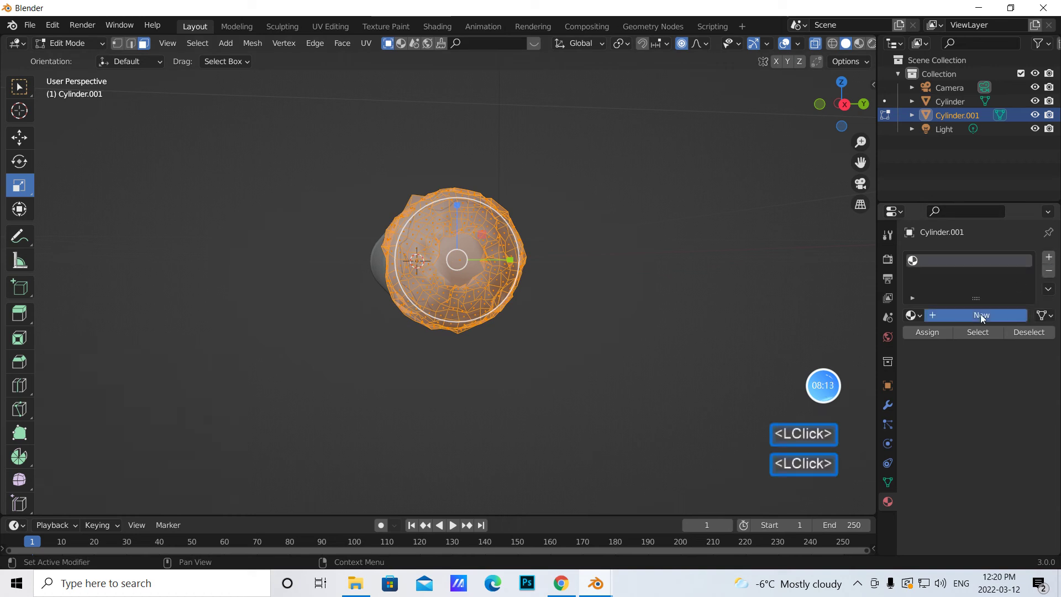
click(1050, 258)
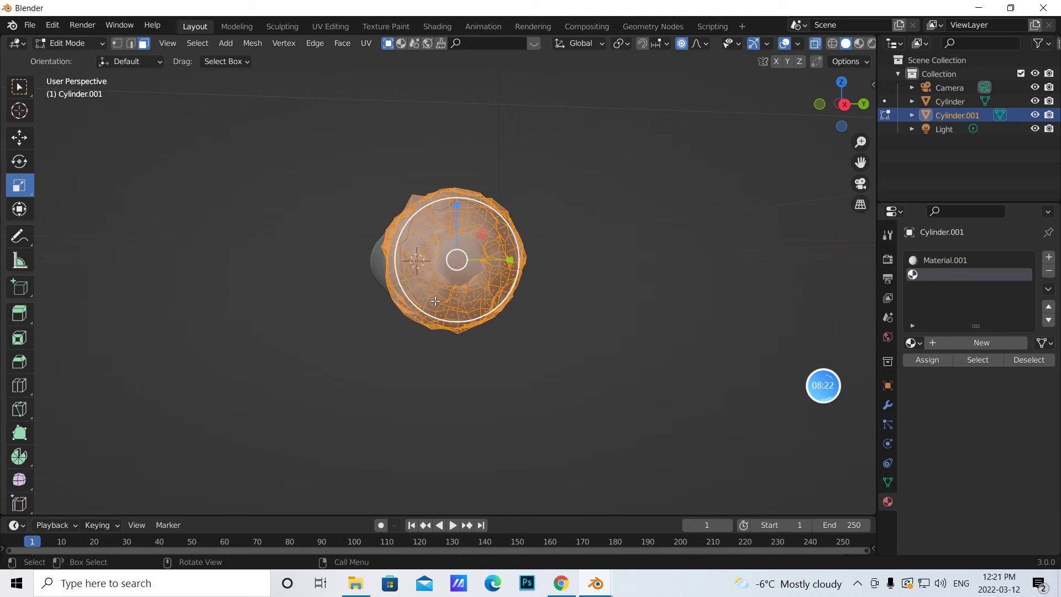
Return to Object Mode, turn off X-ray and duplicate the ragged tip object in place
click(19, 87)
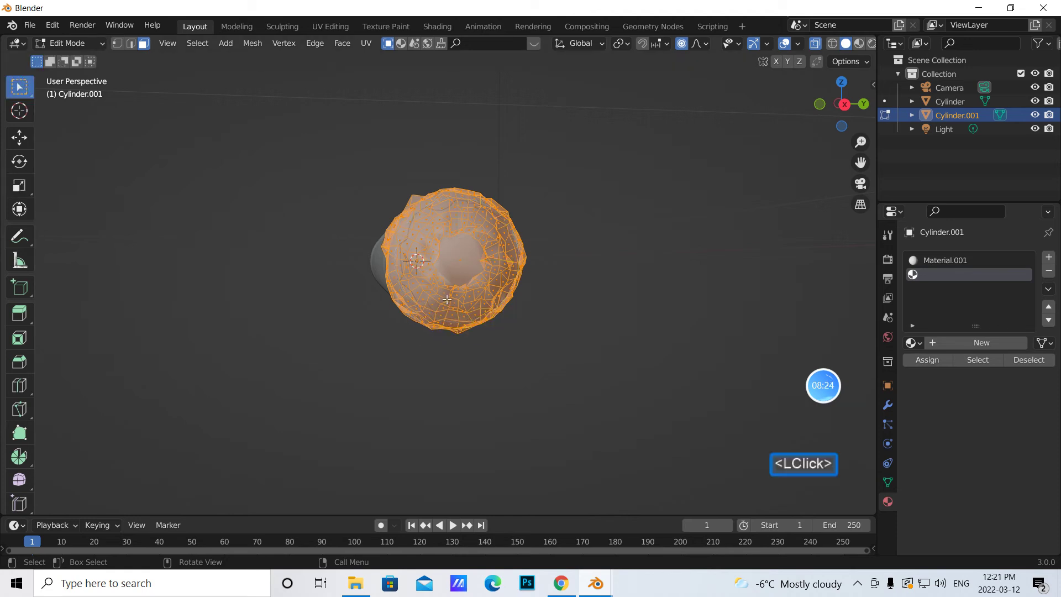
key(shift)
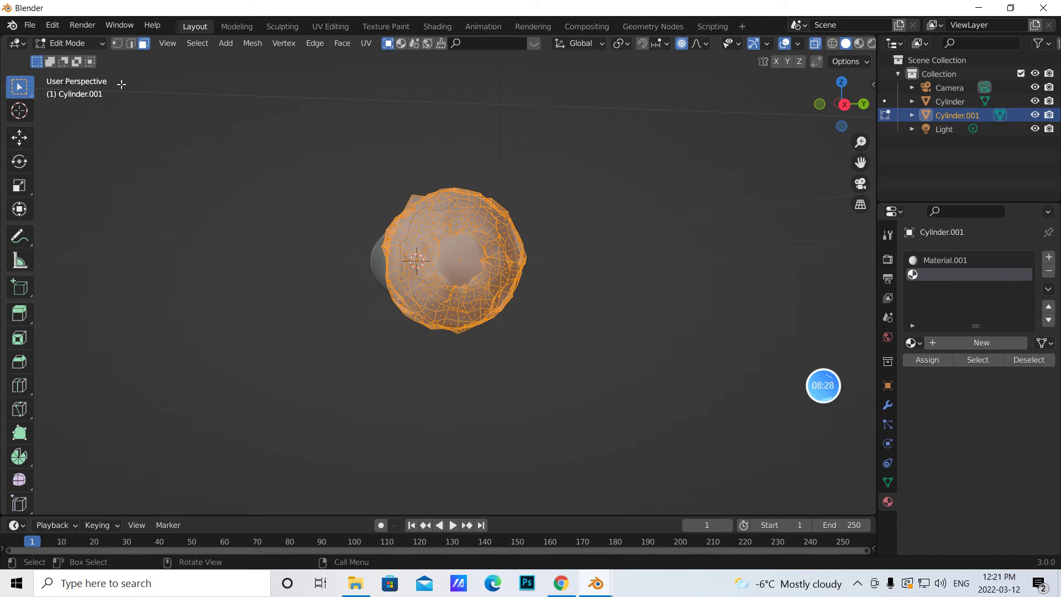
click(100, 45)
click(95, 58)
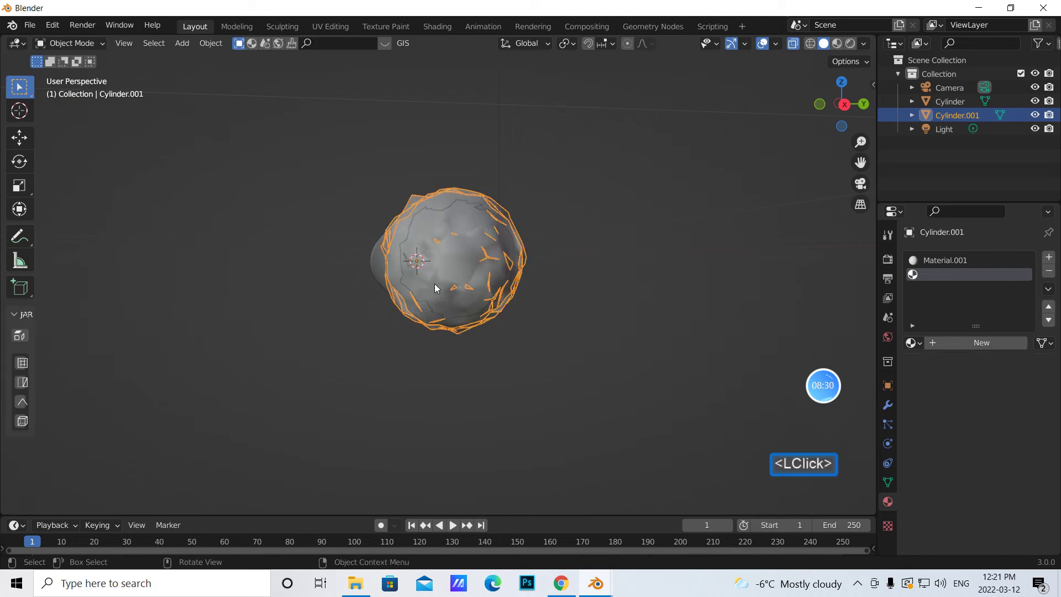
click(793, 43)
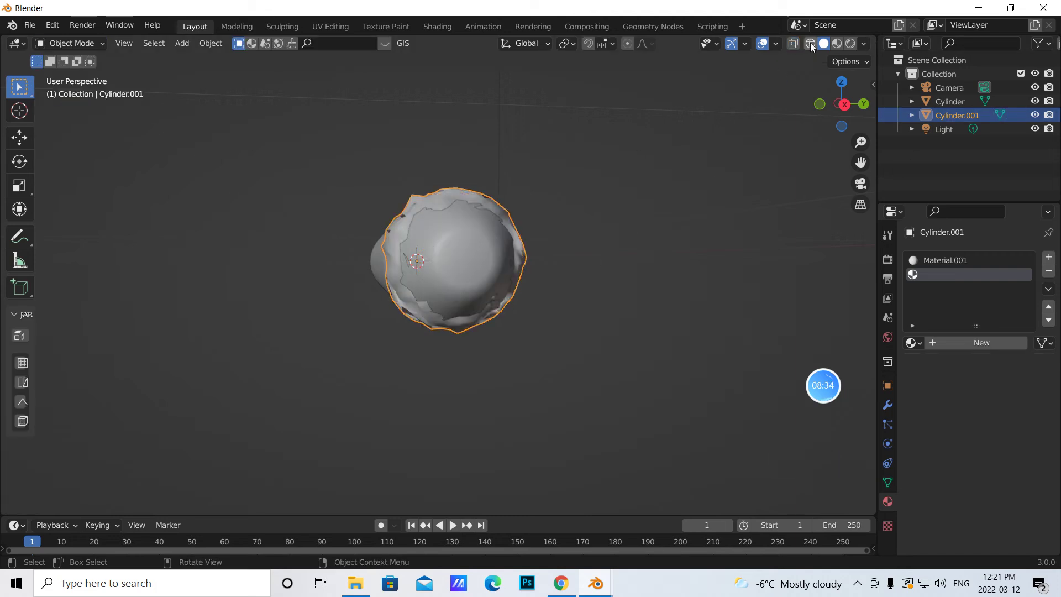
key(shift+d)
click(398, 239)
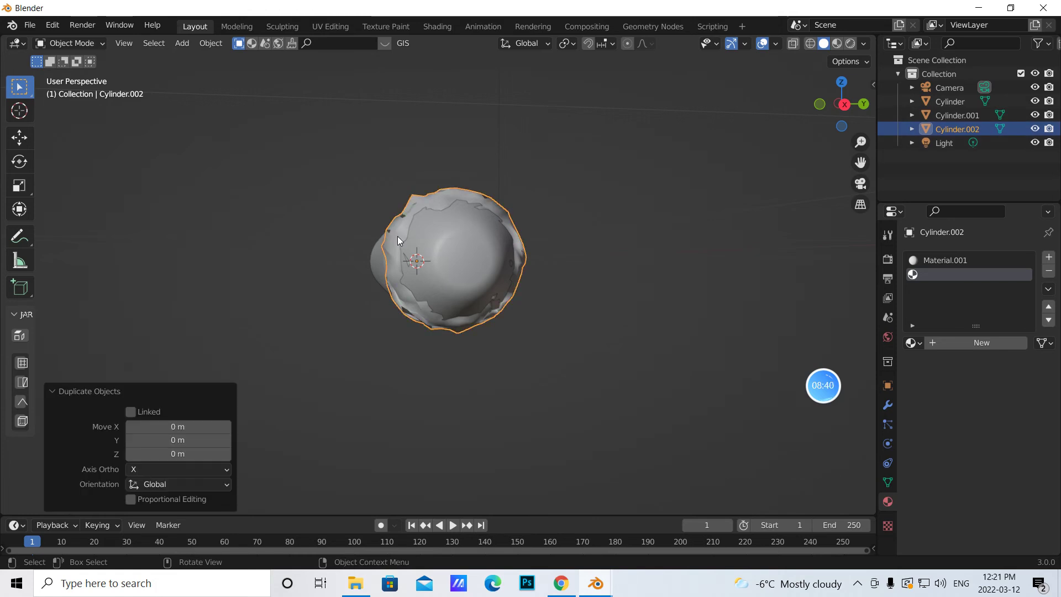
Rotate the duplicated ragged tip about -61.8° around the global X axis
middle_drag(585, 255, 567, 260)
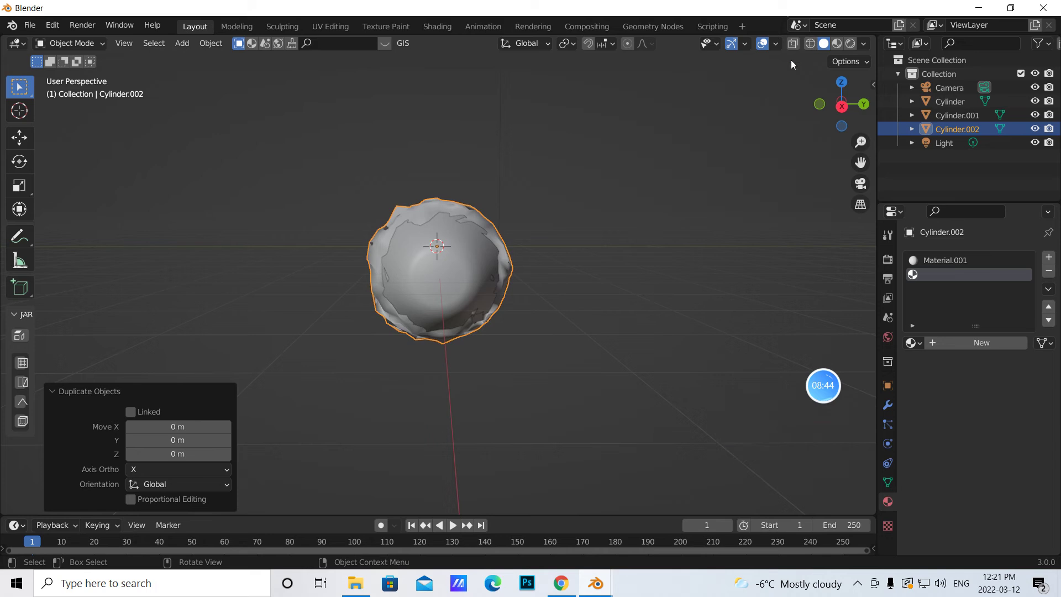
click(20, 162)
drag(419, 194, 611, 360)
middle_drag(606, 397, 684, 379)
middle_drag(575, 370, 486, 359)
Scale the duplicated ragged tip uniformly to about 0.96 and move it about 0.41 m along X
click(19, 185)
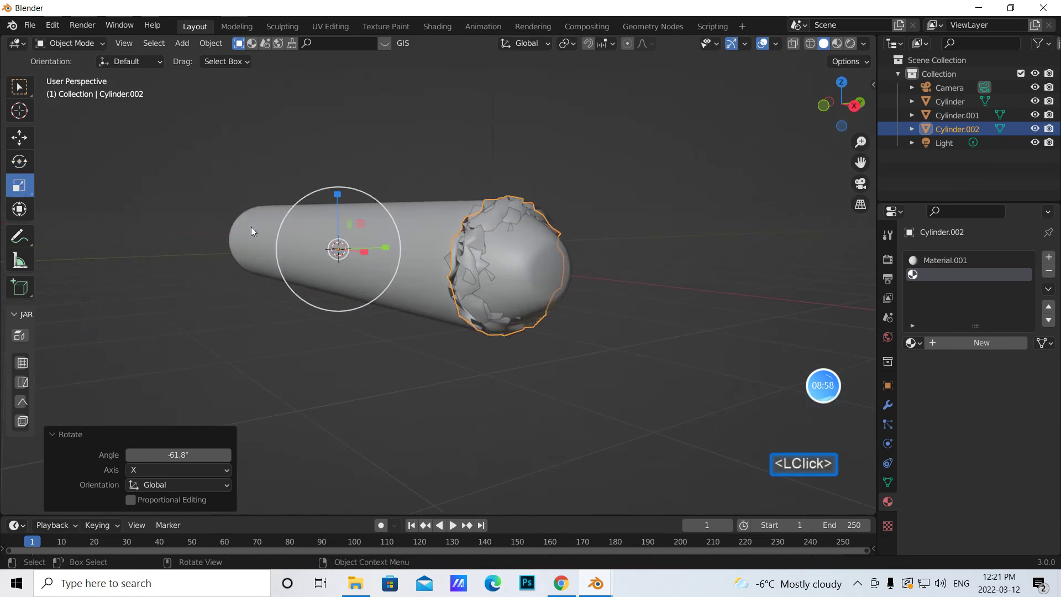
drag(388, 283, 385, 280)
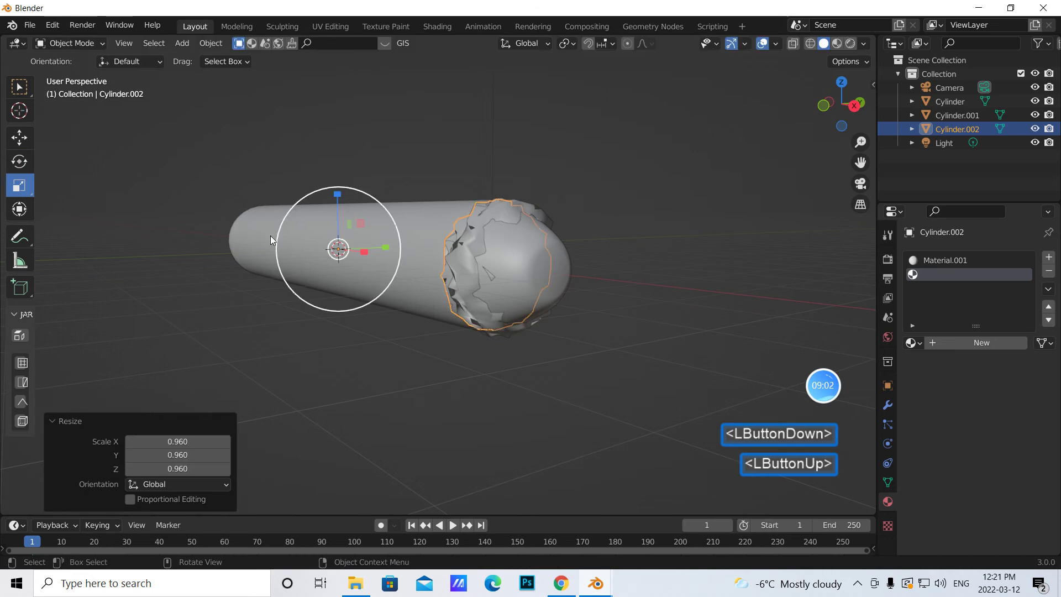
click(19, 138)
middle_drag(417, 455, 440, 460)
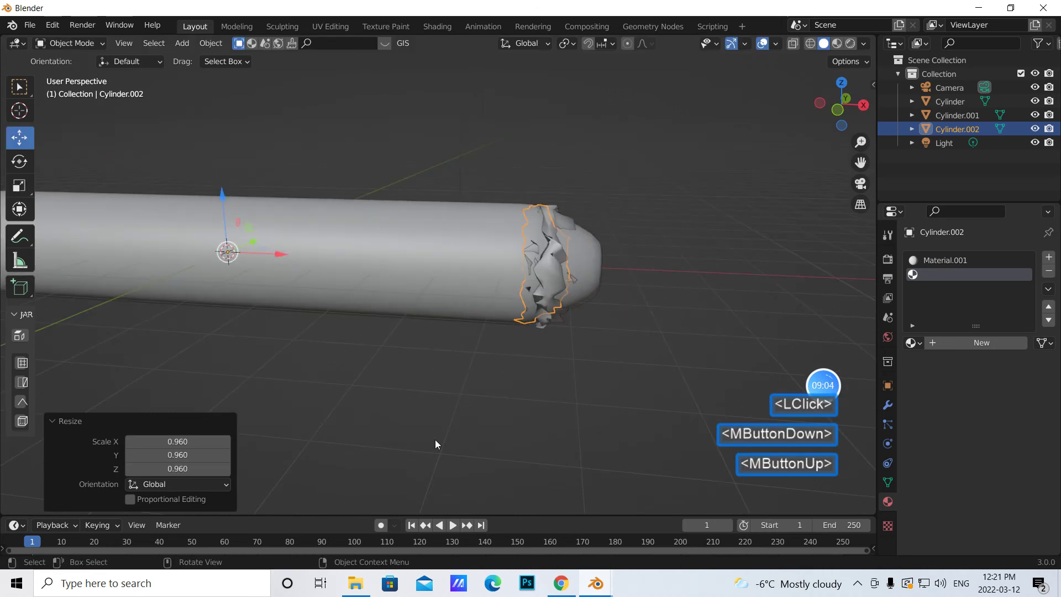
drag(277, 251, 298, 261)
middle_drag(578, 367, 545, 303)
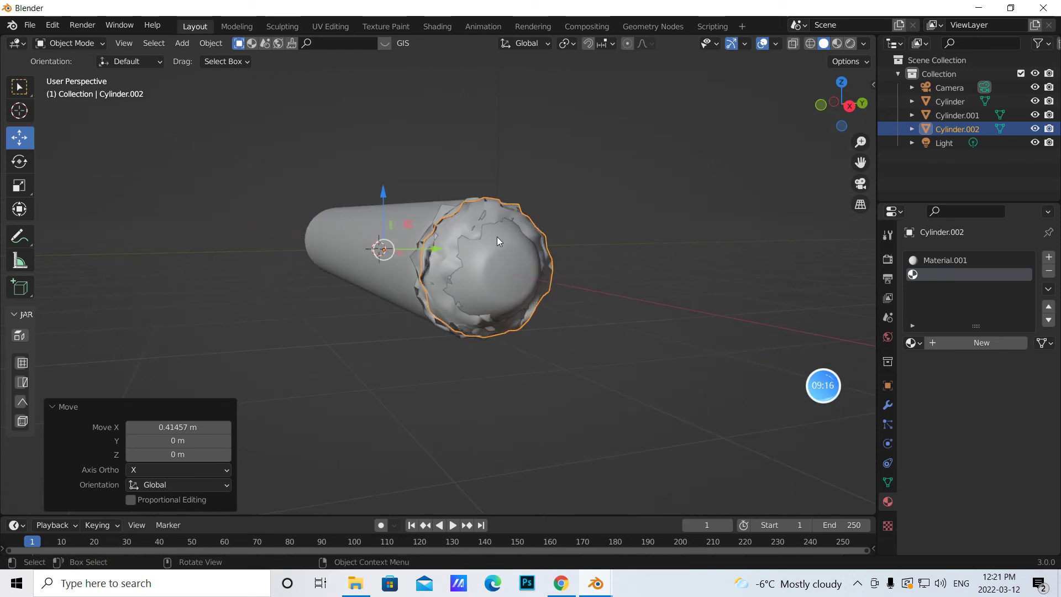
Duplicate the ragged piece again in place and rotate the new copy about 94° around the global X axis
key(shift+d)
double_click(470, 220)
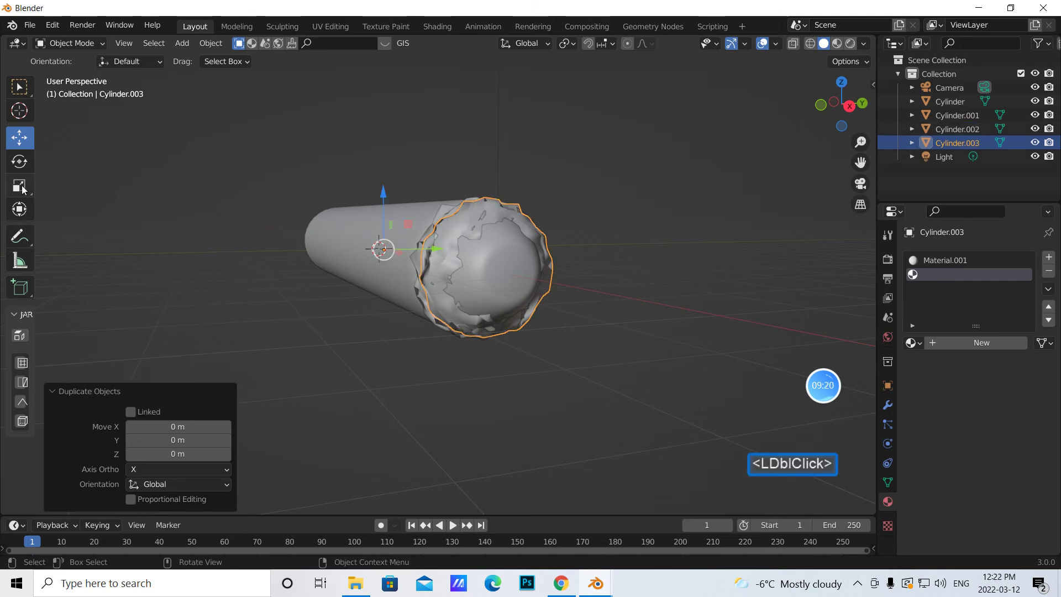
click(22, 162)
click(22, 162)
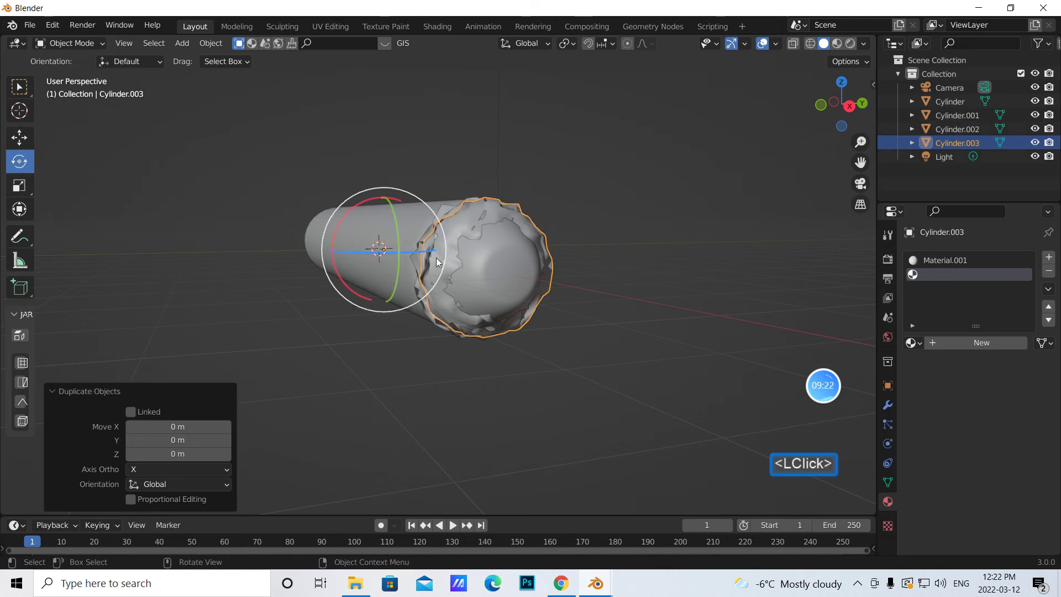
drag(399, 197, 347, 244)
middle_drag(448, 344, 479, 357)
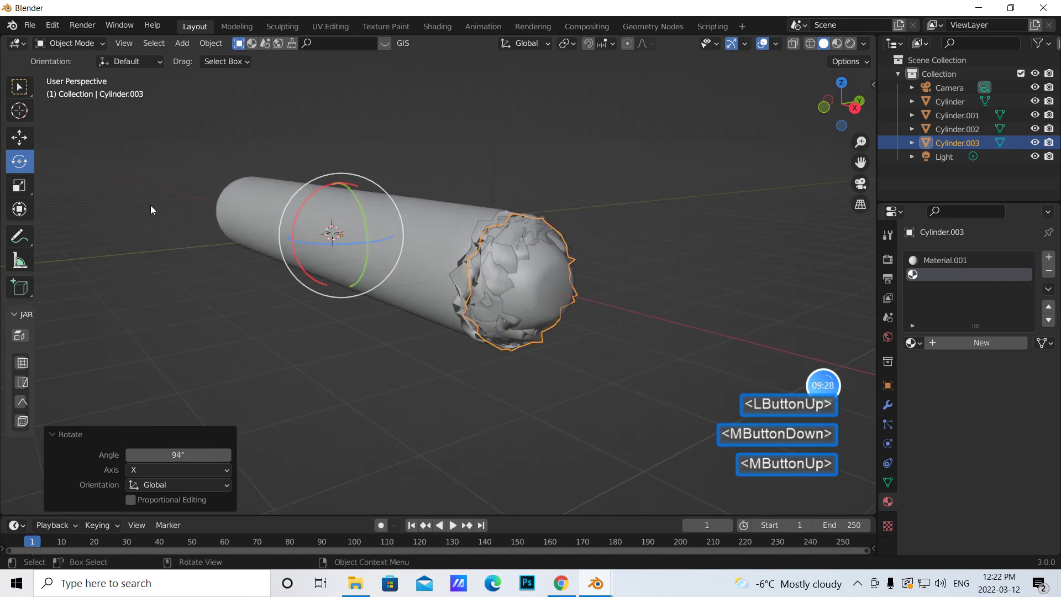
Scale the newest ragged copy down slightly and move it about 0.66 m along X toward the tip's end
click(20, 186)
mouse_move(404, 250)
mouse_down()
mouse_move(372, 246)
mouse_move(386, 249)
mouse_up()
click(21, 137)
middle_drag(609, 357, 570, 362)
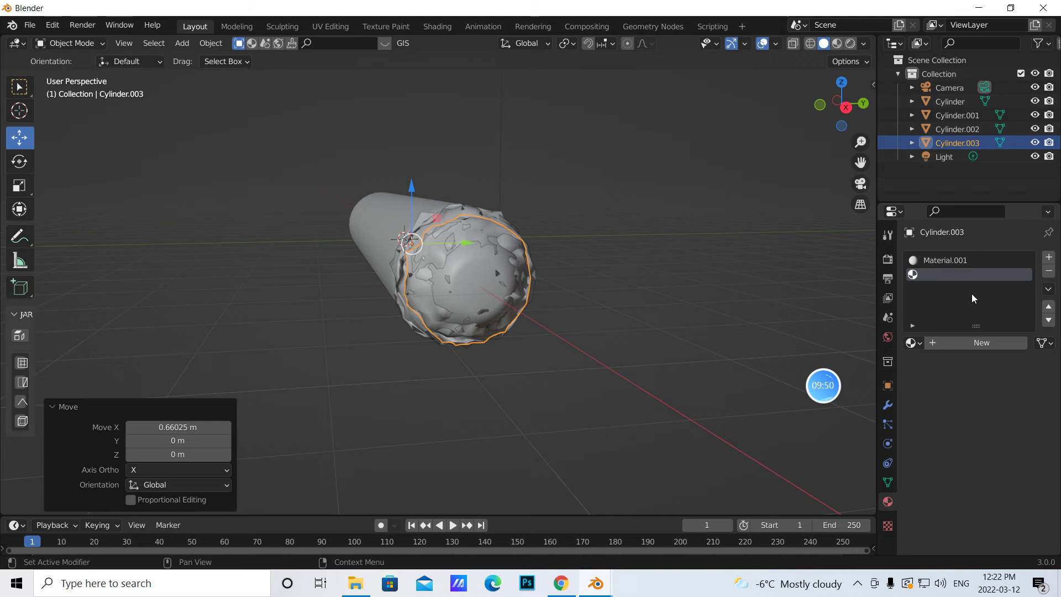
Create a new material in the newest copy's empty slot with a red Emission surface and a strength of 5
click(964, 343)
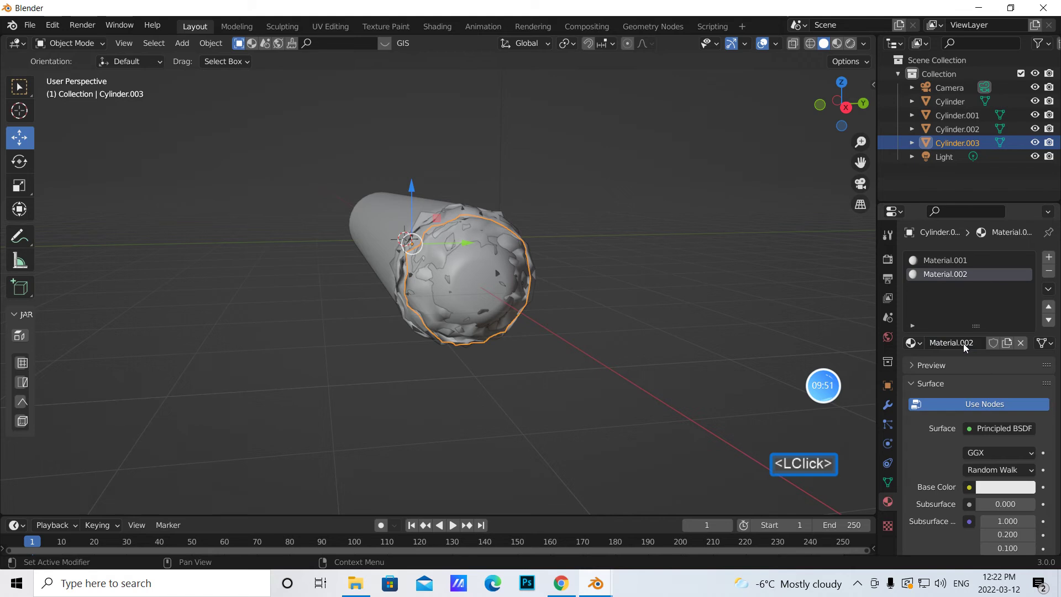
click(977, 428)
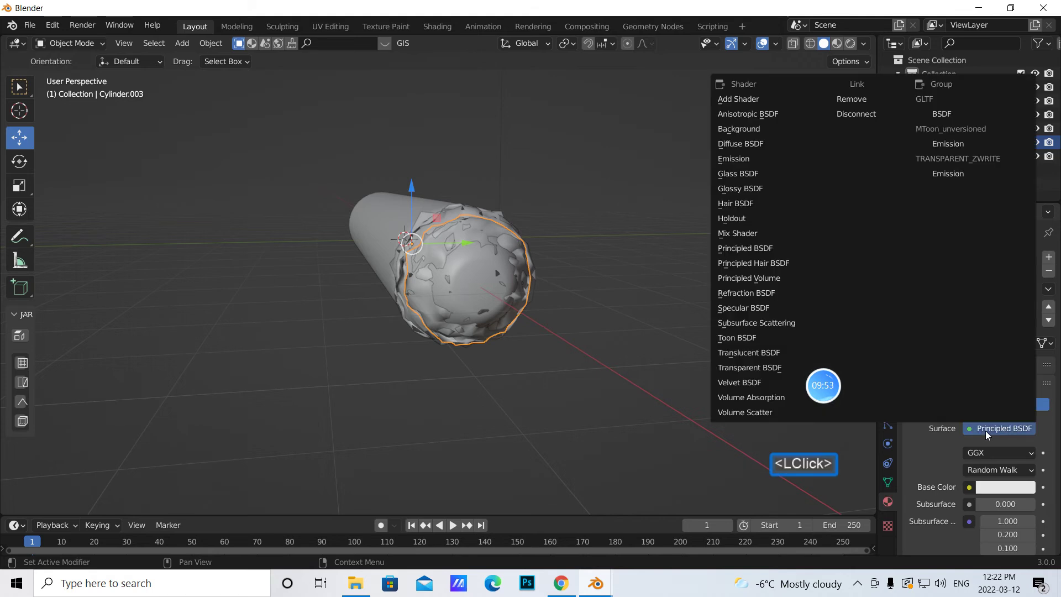
click(746, 159)
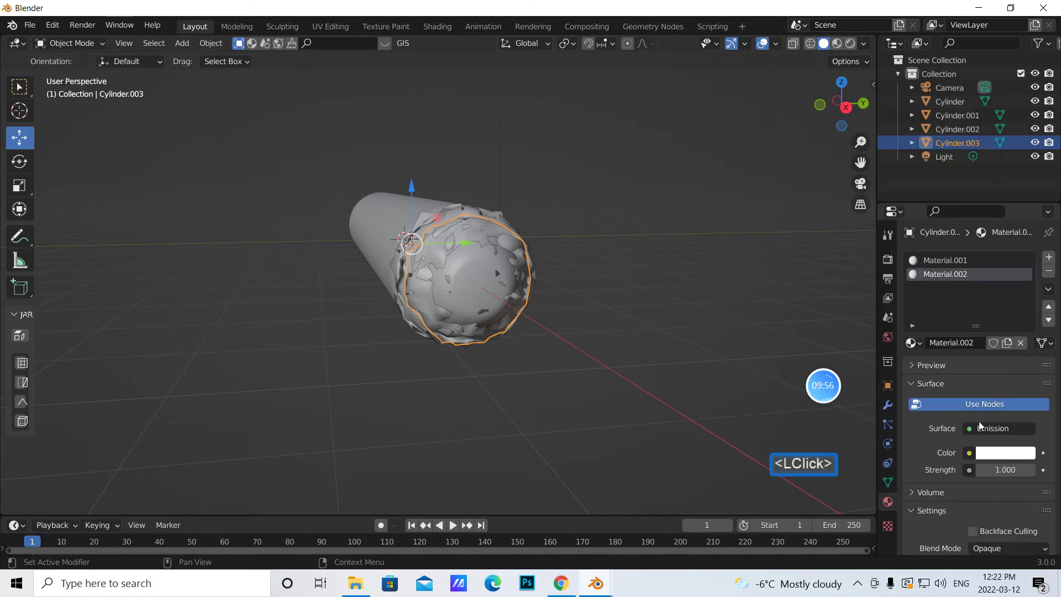
click(997, 457)
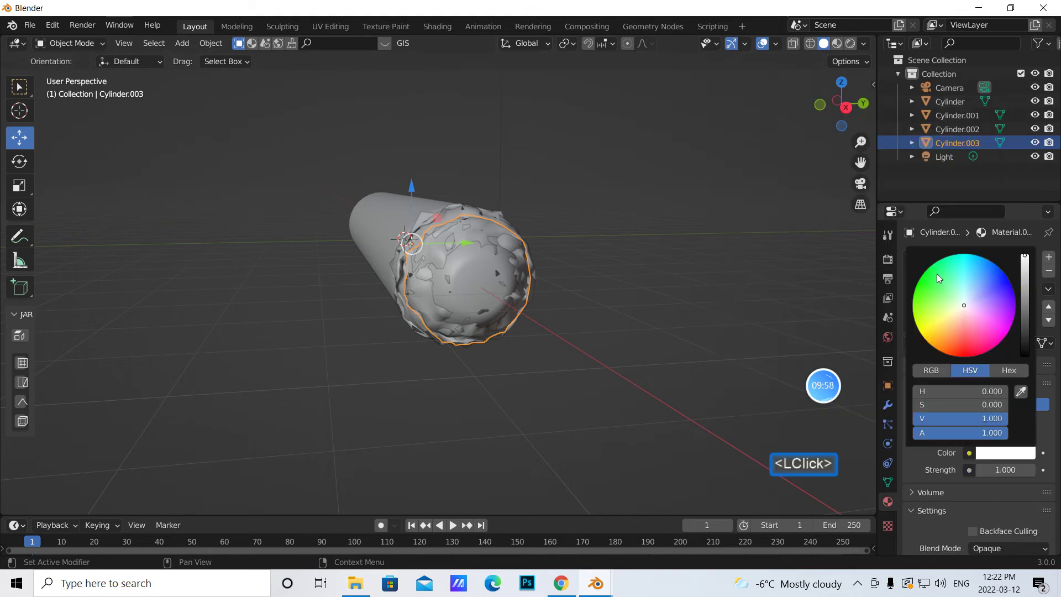
click(963, 353)
click(1024, 471)
key(BackSpace)
text(5)
click(755, 296)
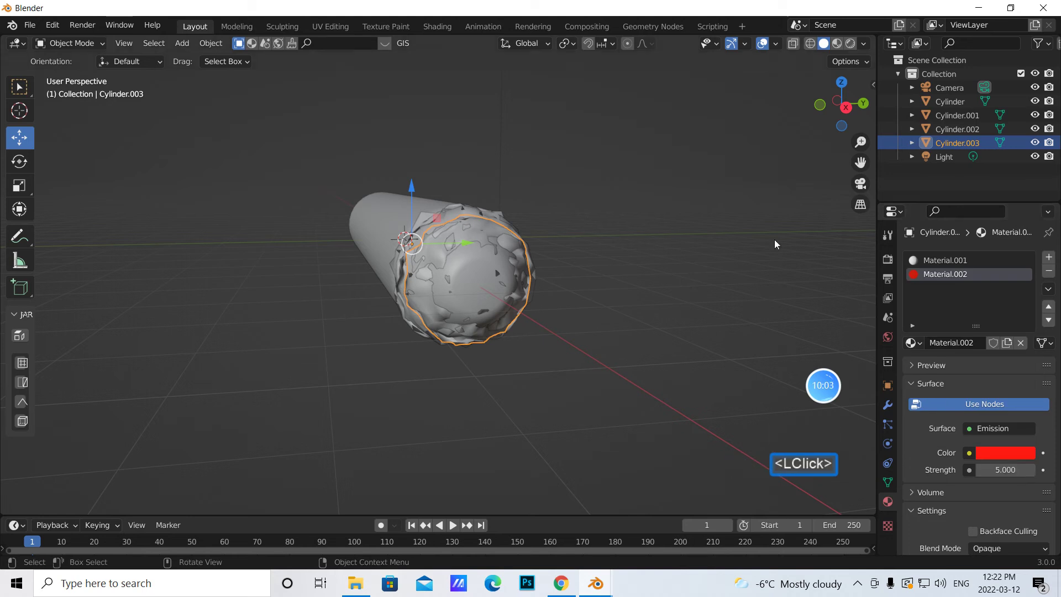
Display the model in Material Preview shading and move the newest ragged copy about -0.09 m along X
click(837, 43)
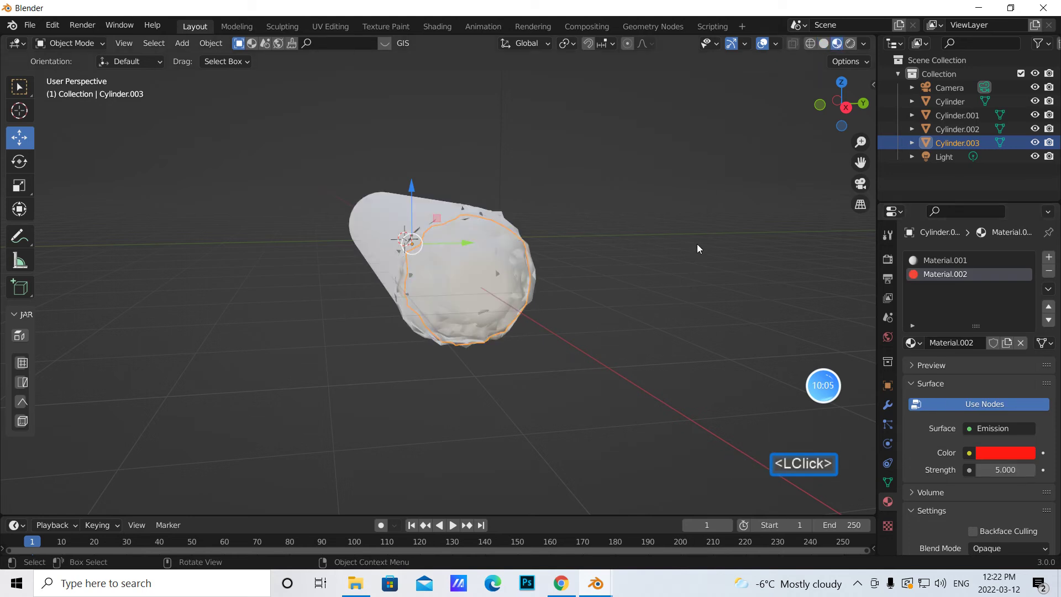
middle_drag(722, 297, 766, 290)
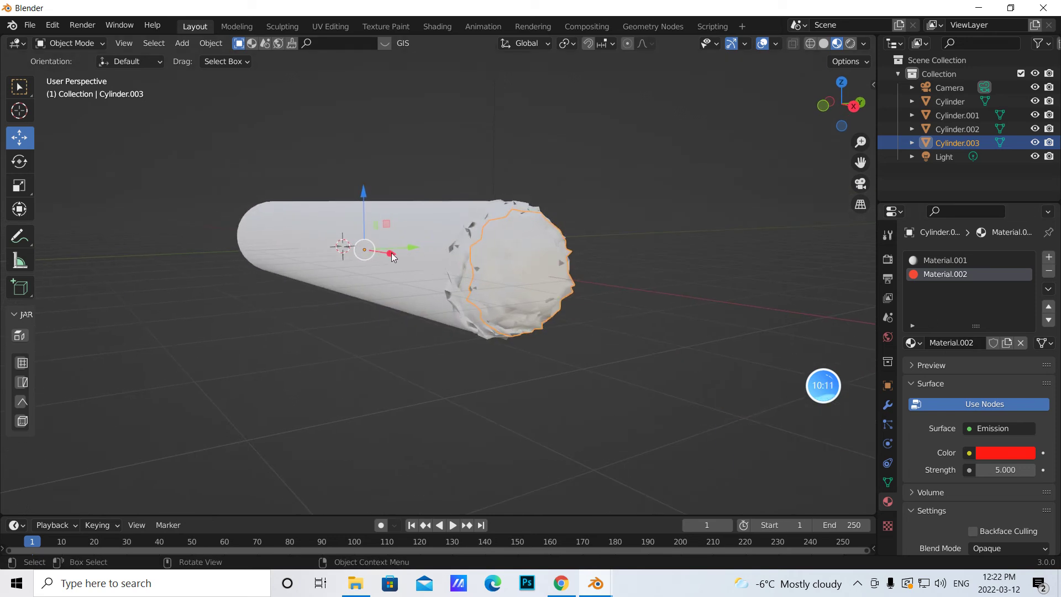
drag(390, 253, 388, 253)
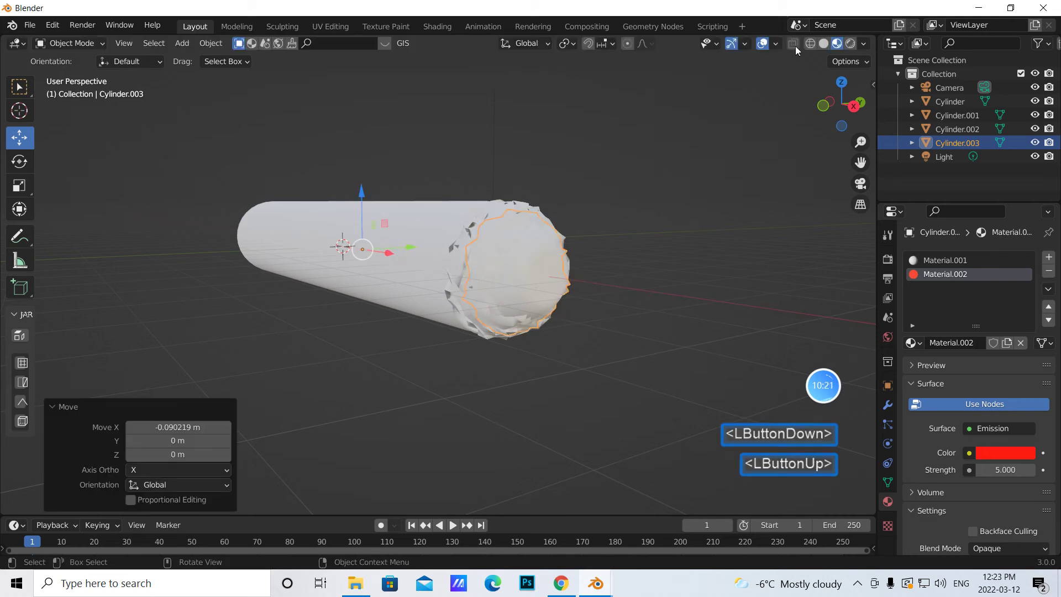
click(851, 43)
click(837, 43)
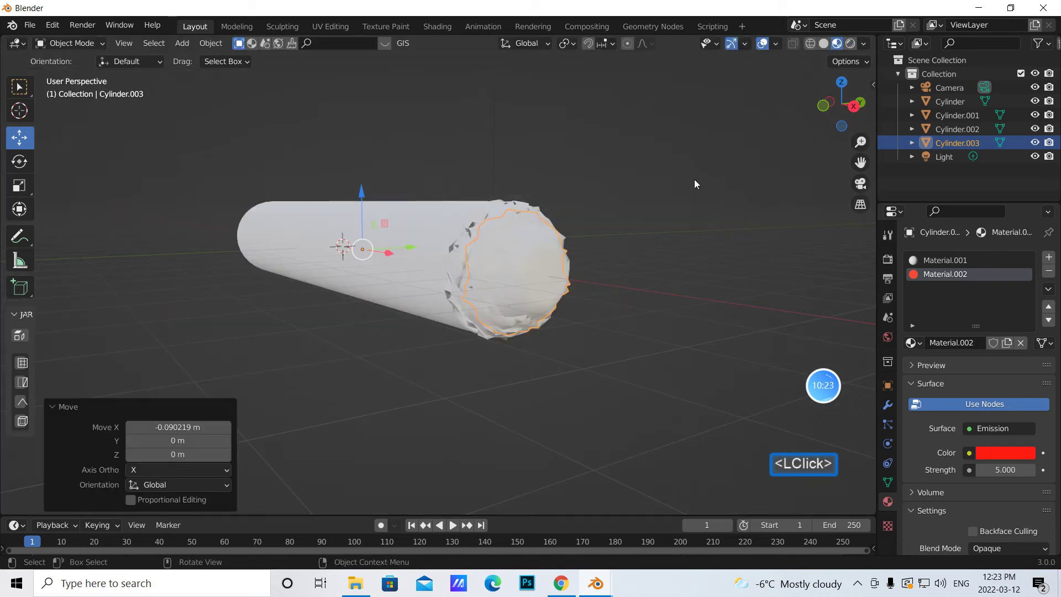
mouse_move(680, 302)
middle_down()
mouse_move(615, 297)
mouse_move(636, 311)
mouse_move(685, 300)
middle_up()
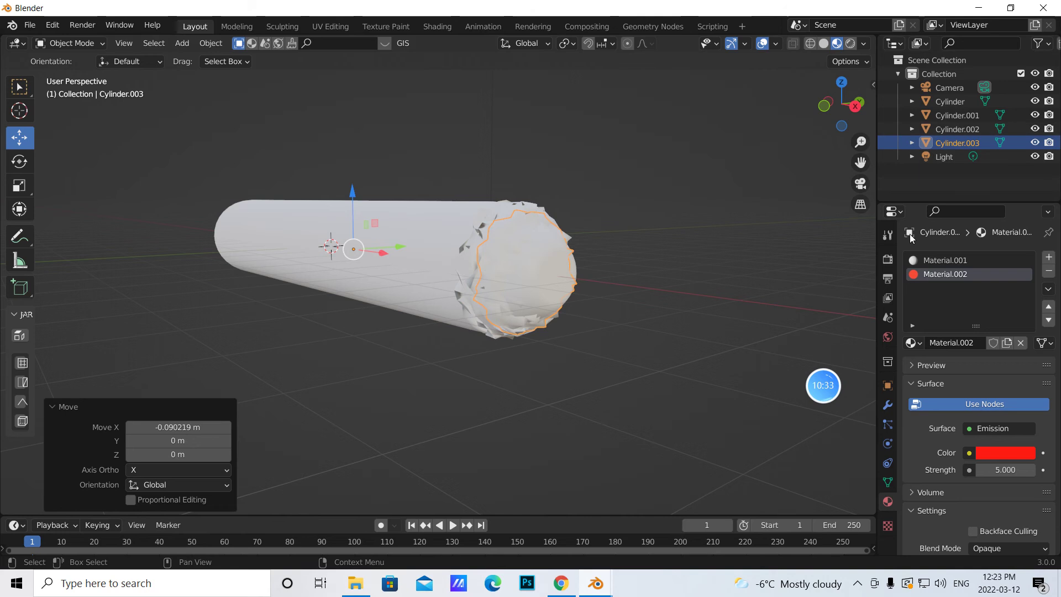
mouse_move(846, 390)
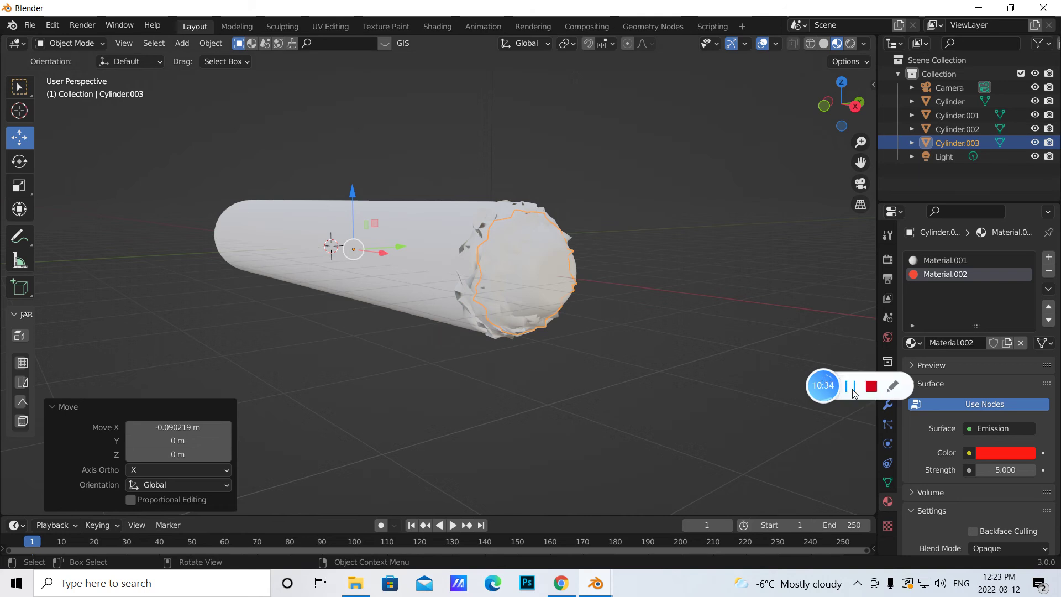
click(853, 390)
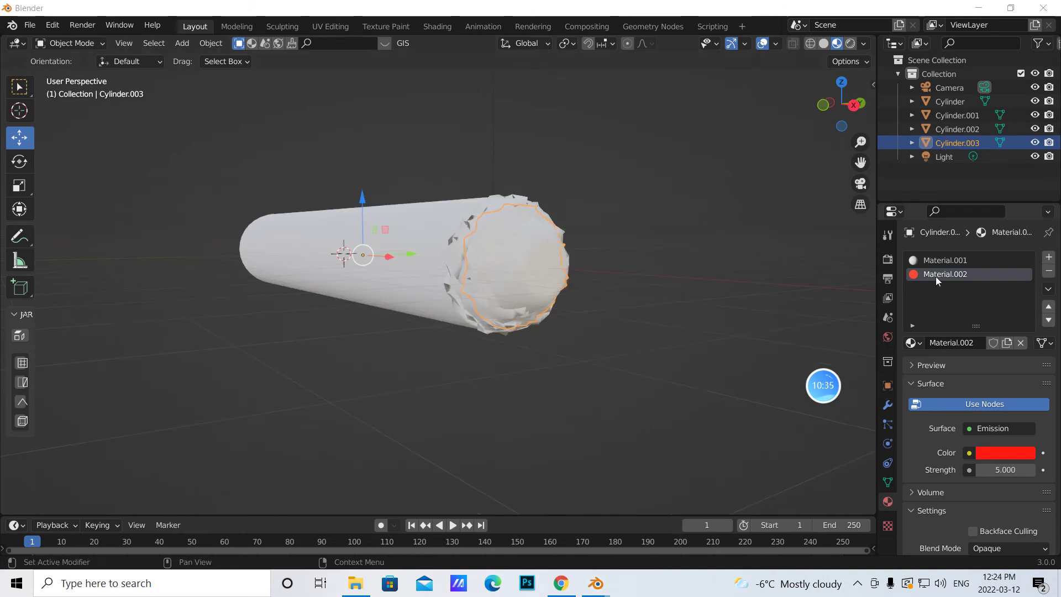
Remove the newest ragged copy's second material slot and assign the red emissive Material.002 to its remaining slot
click(1049, 271)
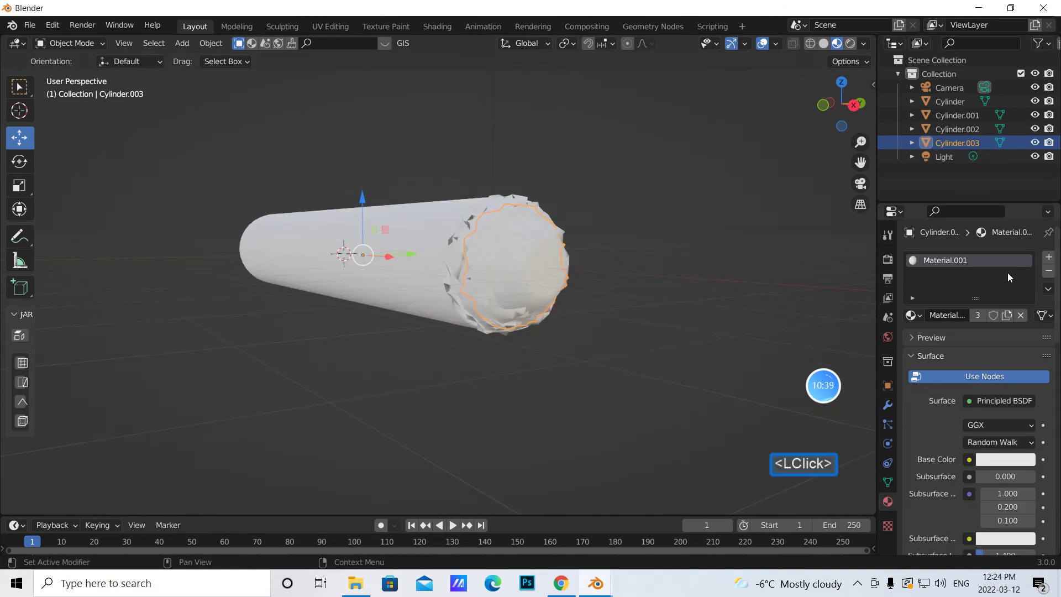
click(921, 316)
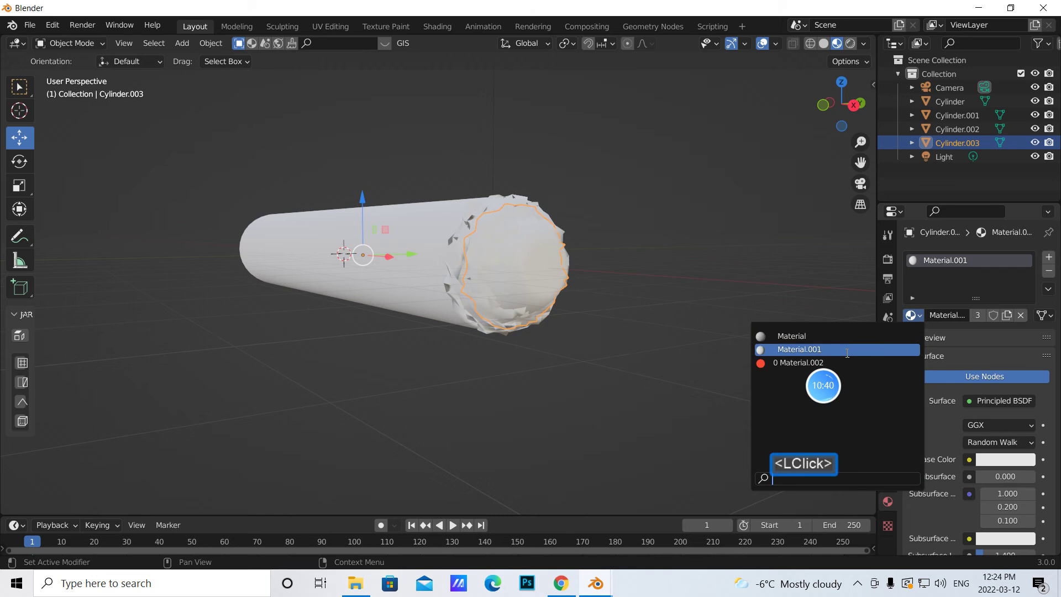
click(796, 359)
Move the red ember piece about 0.12 m along X and switch the viewport to Rendered shading
middle_drag(692, 346, 652, 347)
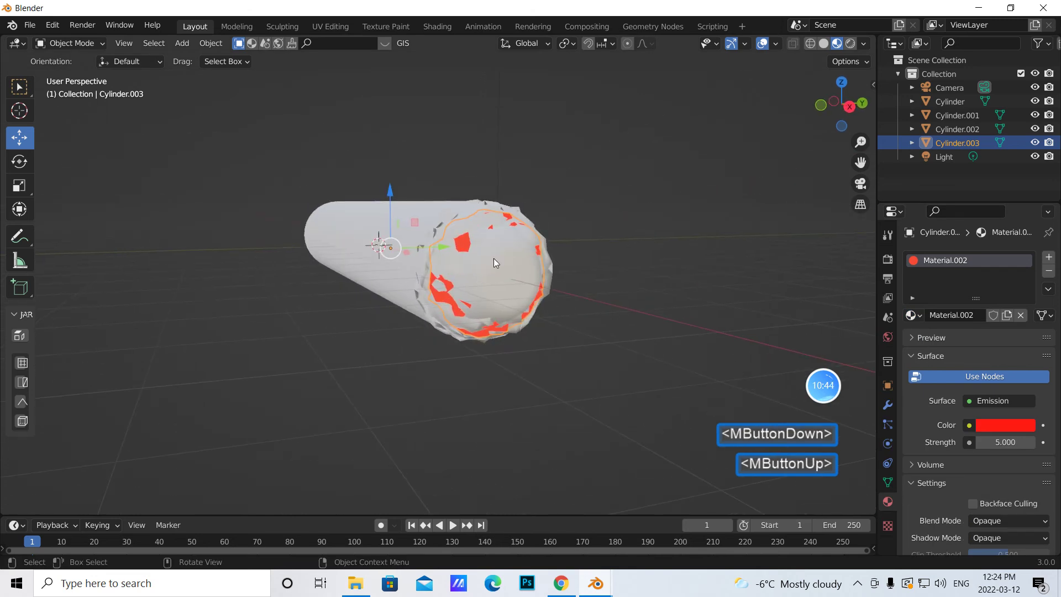
drag(407, 251, 412, 253)
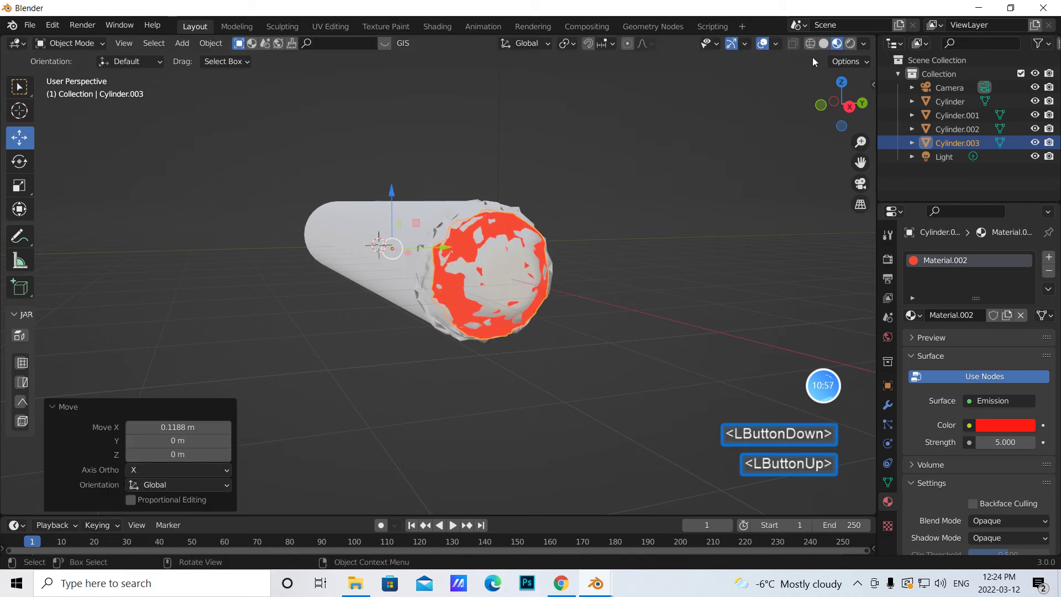
click(820, 104)
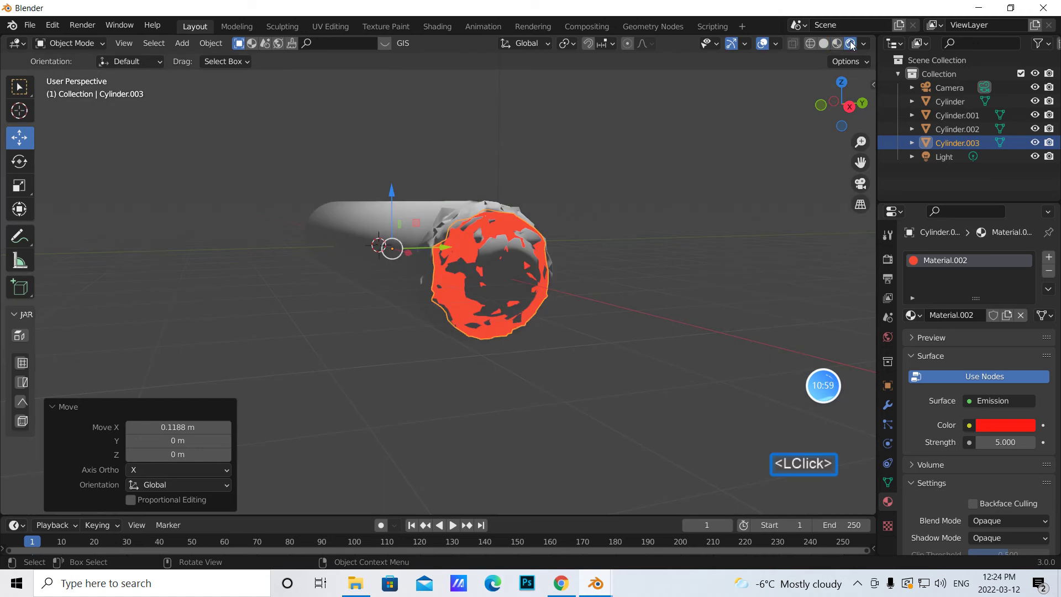
middle_drag(708, 220, 745, 223)
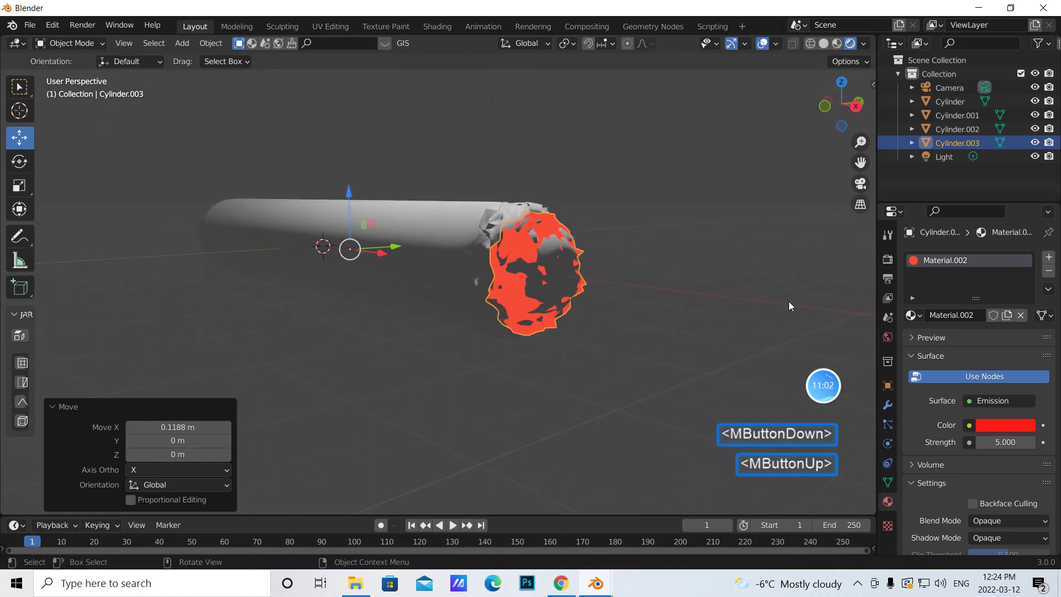
Enable Bloom, Ambient Occlusion and Screen Space Reflections in the Eevee render settings
click(887, 259)
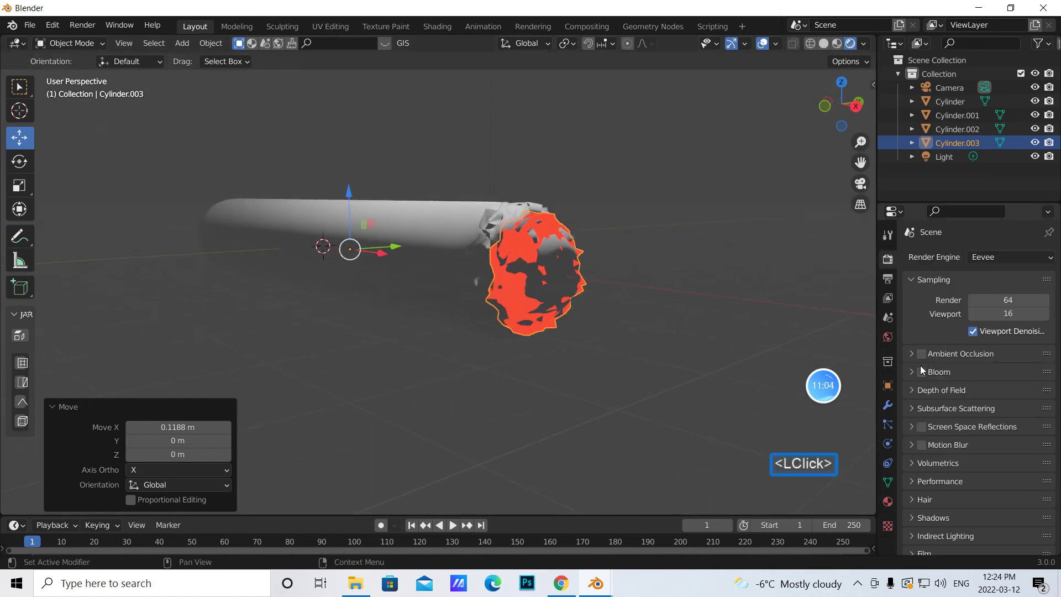
click(922, 372)
click(921, 354)
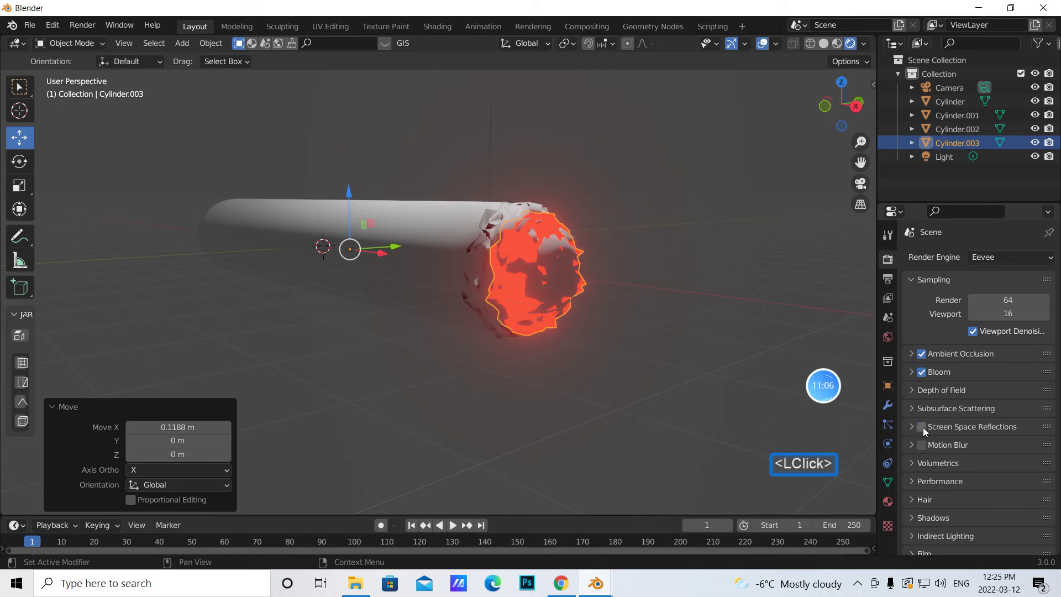
scroll(940, 476, down, 10)
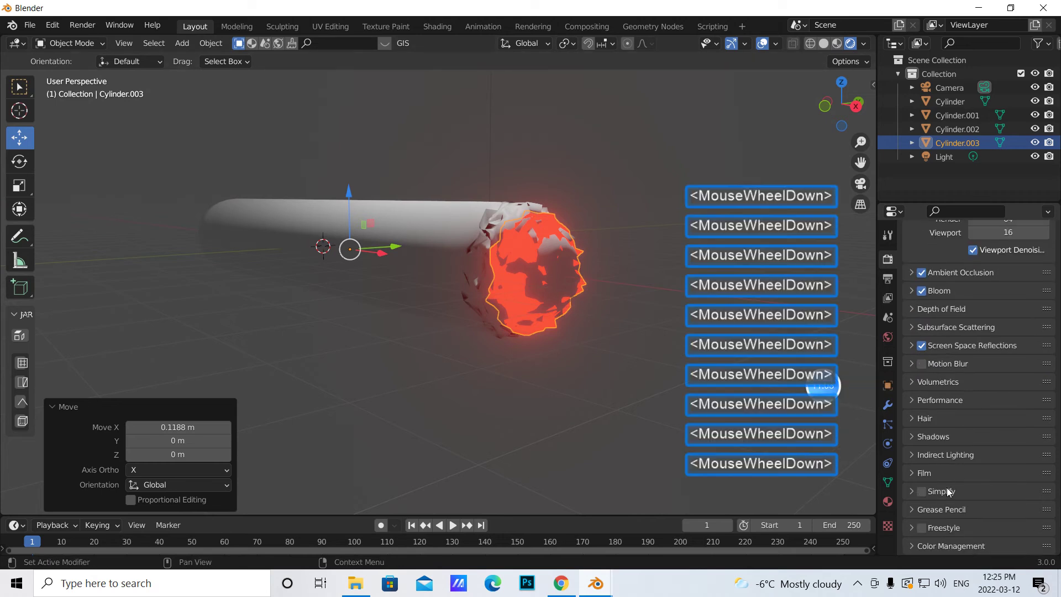
Set the scene's color management look to Very High Contrast
click(945, 547)
scroll(995, 486, down, 7)
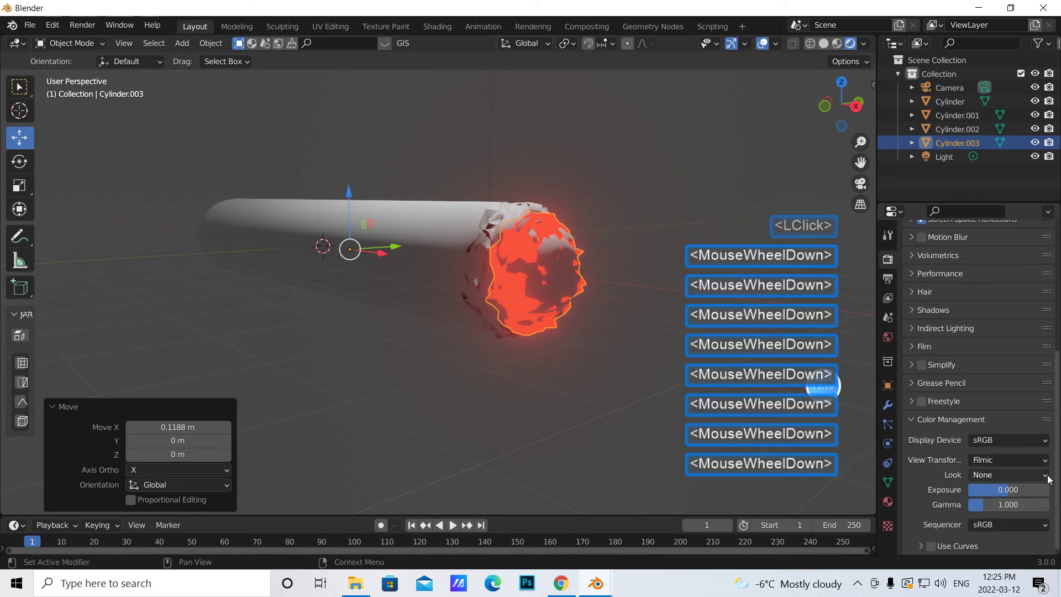
click(1047, 476)
click(970, 444)
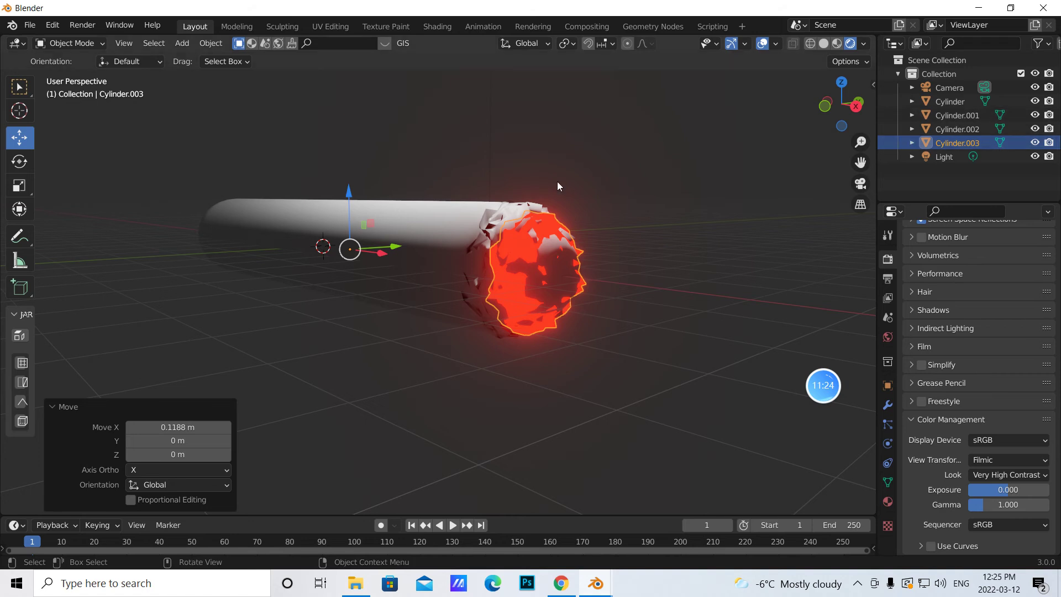
Duplicate the red ember piece in place and rotate the copy 54° around the global X axis
key(shift+d)
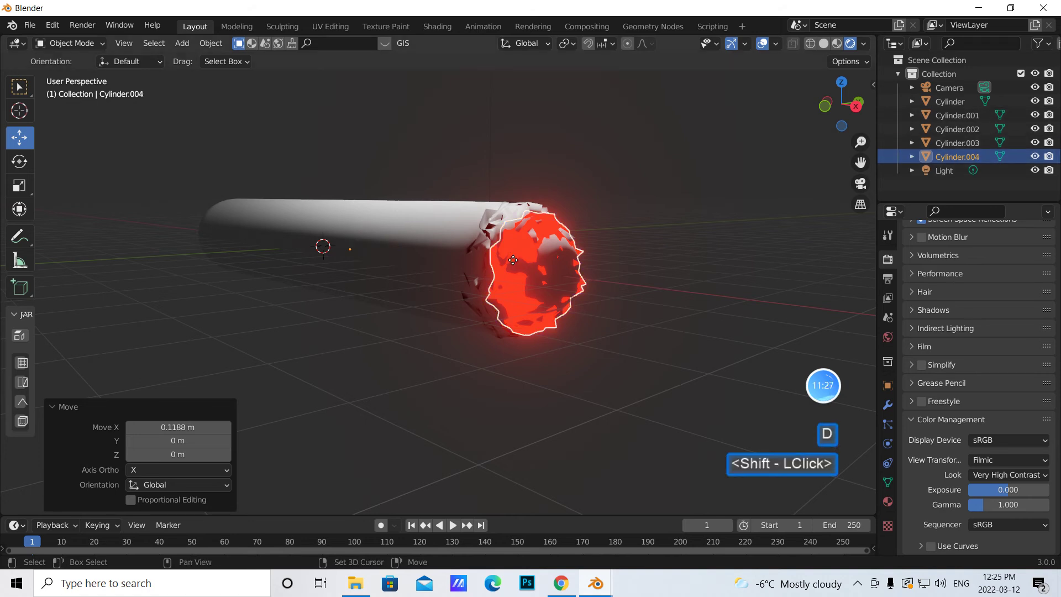
click(513, 260)
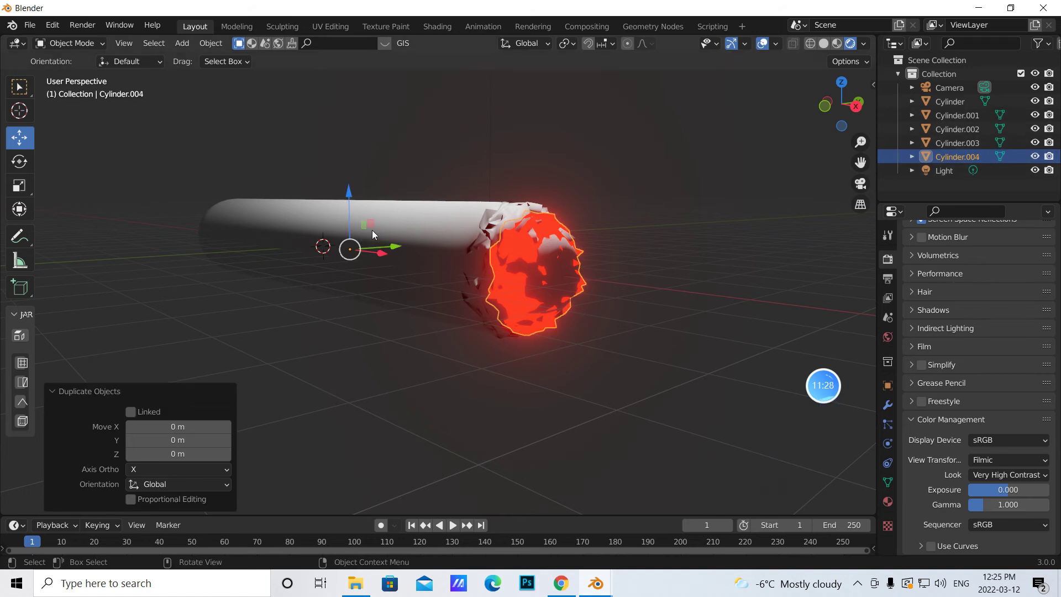
click(19, 160)
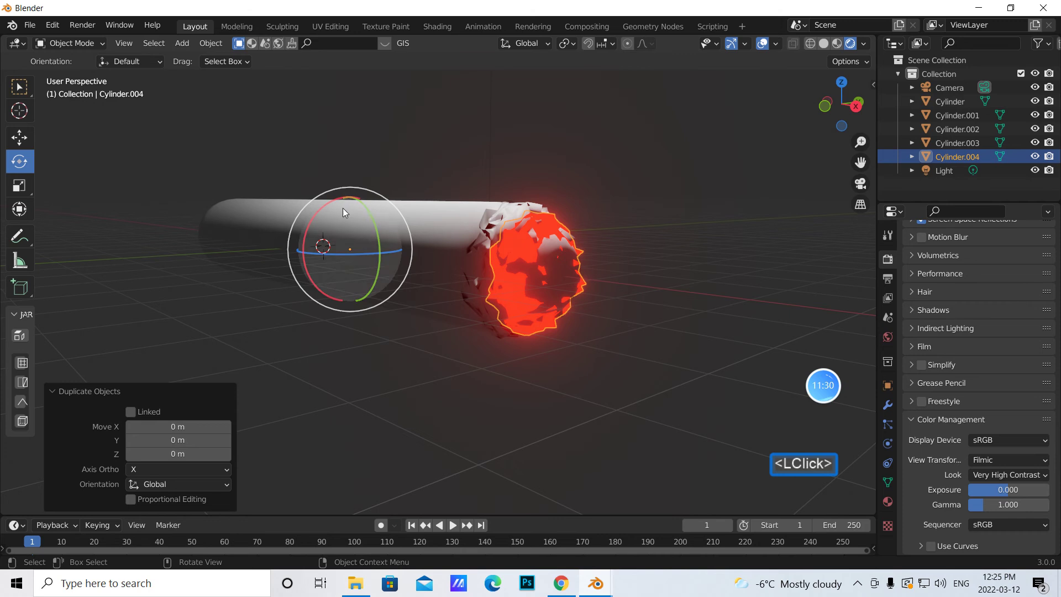
drag(336, 196, 311, 236)
Give the new ember copy its own independent duplicate of the red material and change its emission color to orange
scroll(926, 424, up, 10)
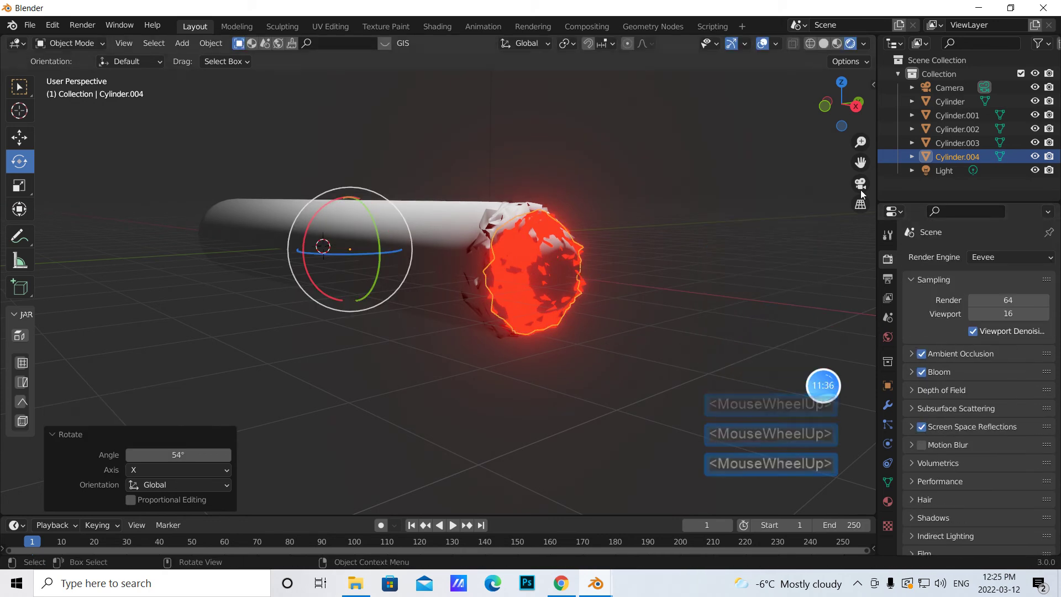
click(882, 505)
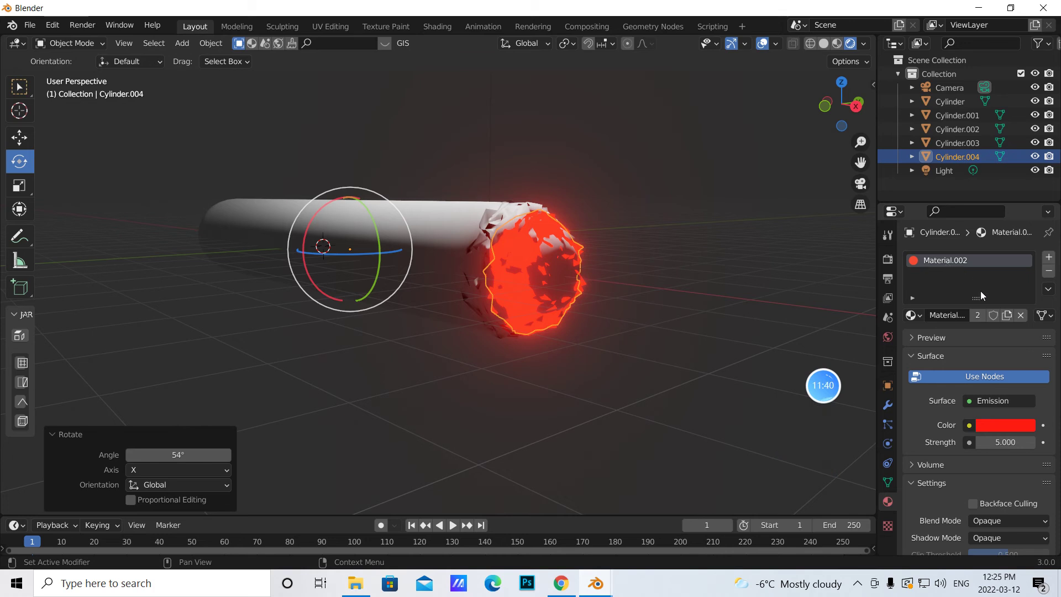
click(1008, 315)
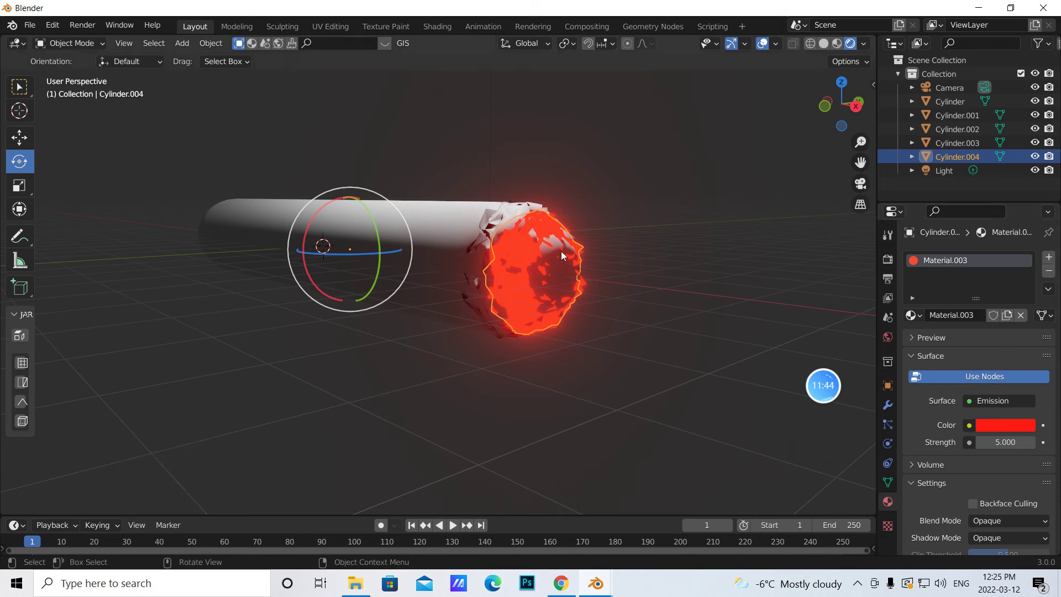
click(993, 424)
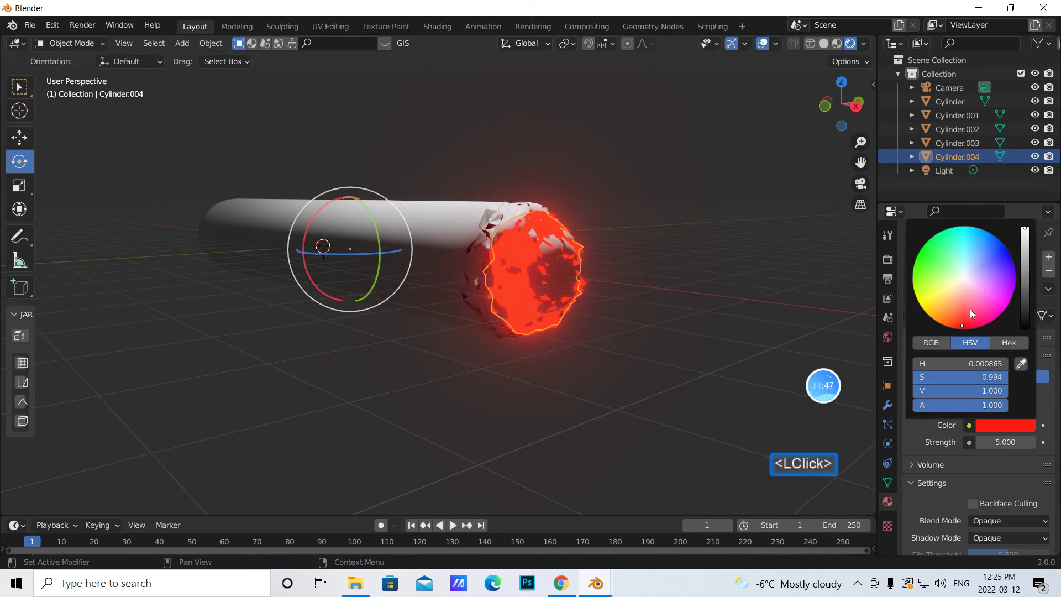
click(944, 318)
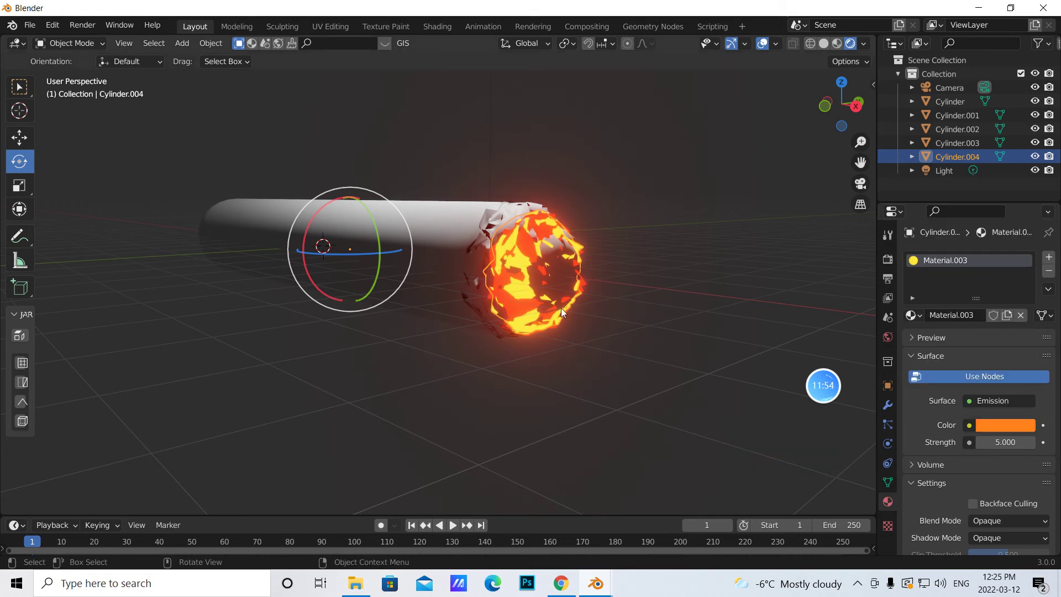
Move the red ember piece and the orange ember piece each about 0.09 m along X
click(523, 286)
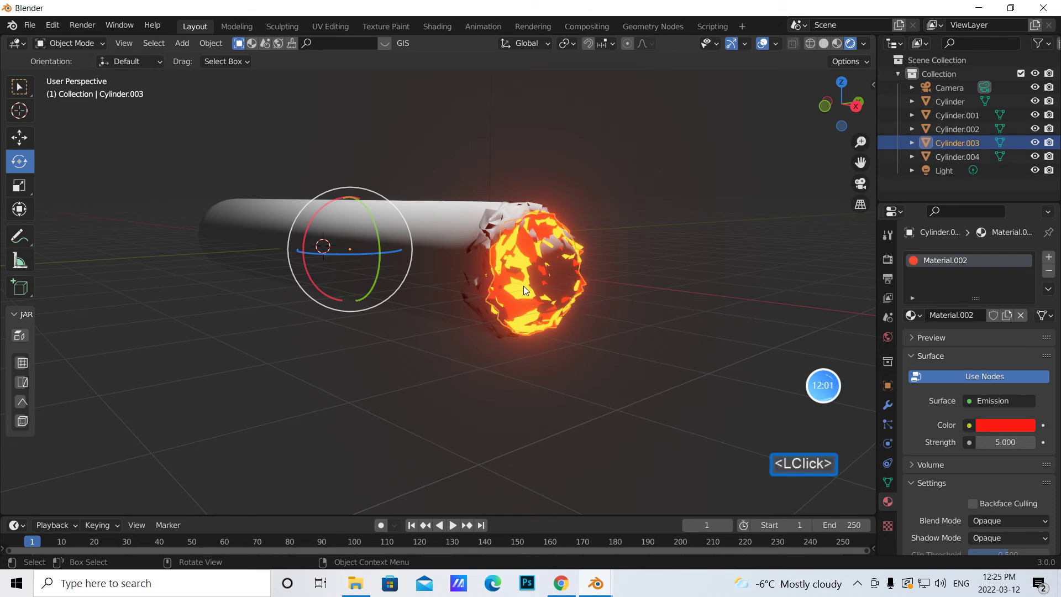
click(19, 137)
drag(381, 254, 387, 254)
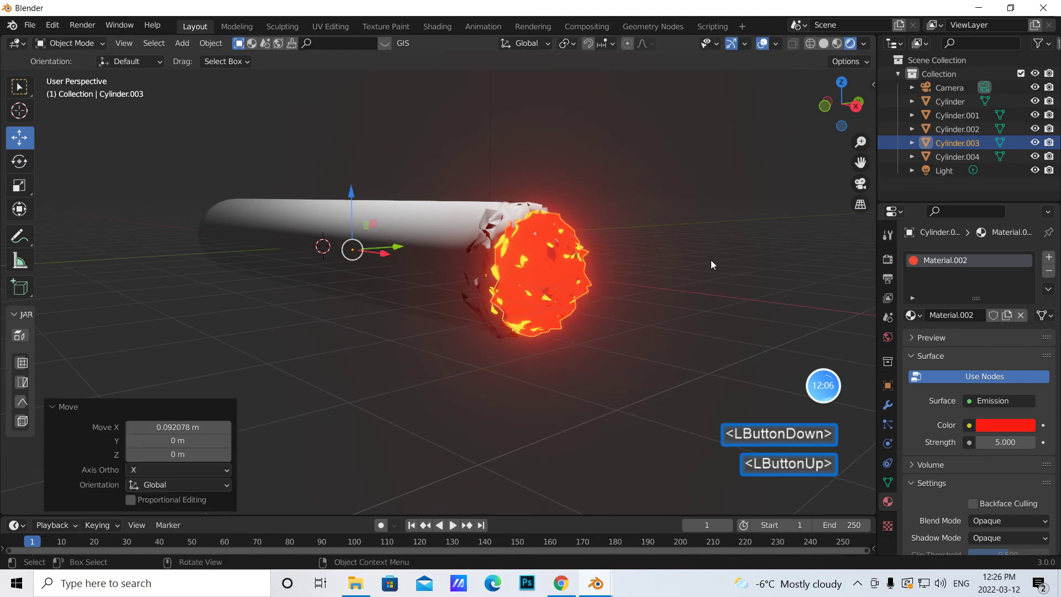
click(959, 157)
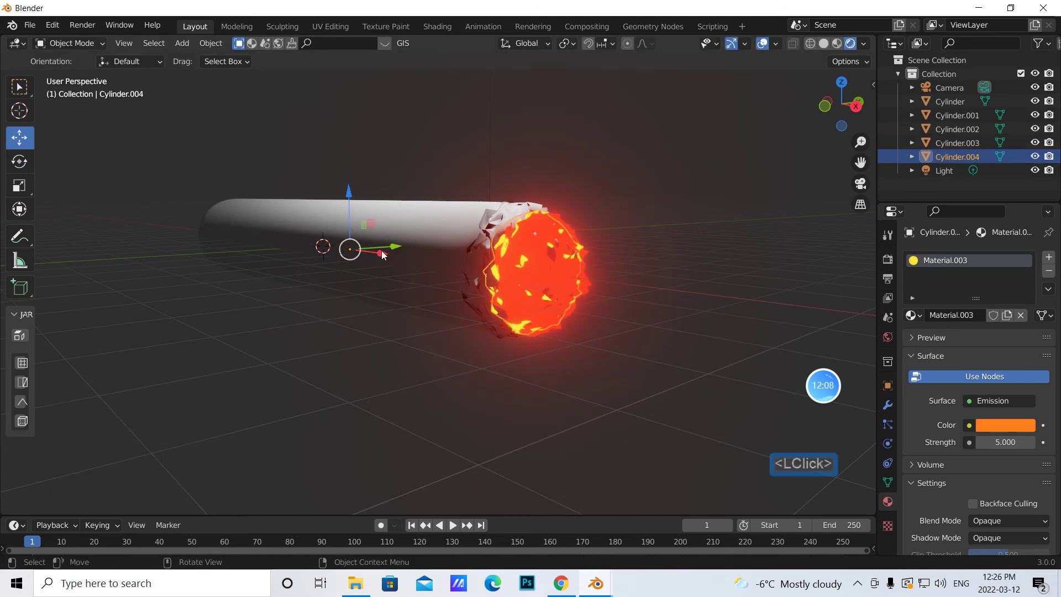
drag(376, 252, 385, 255)
middle_drag(662, 291, 611, 260)
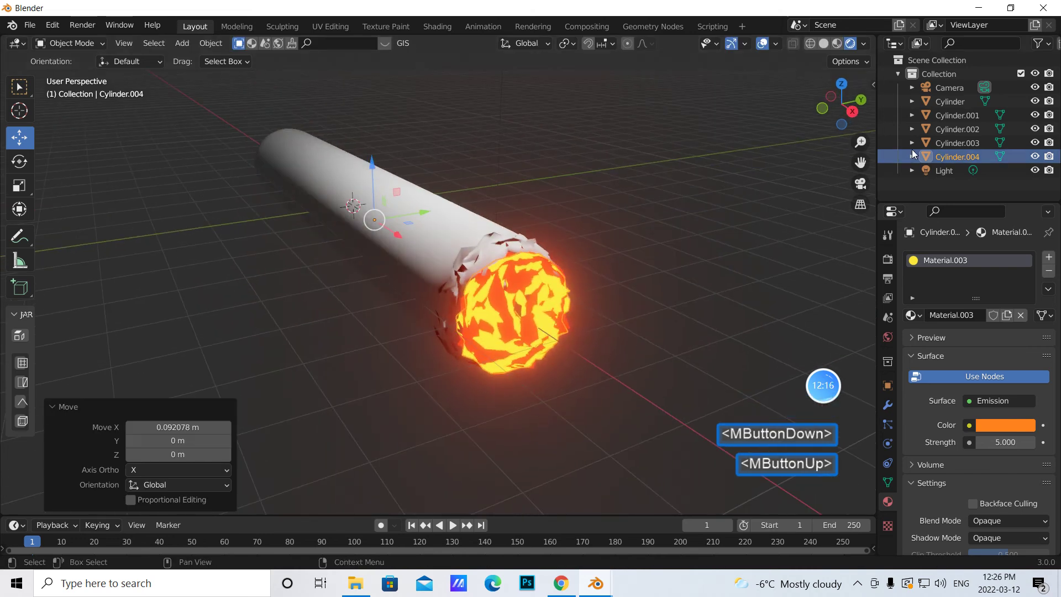
Remove the empty second material slot from the ragged ash piece Cylinder.002
click(950, 131)
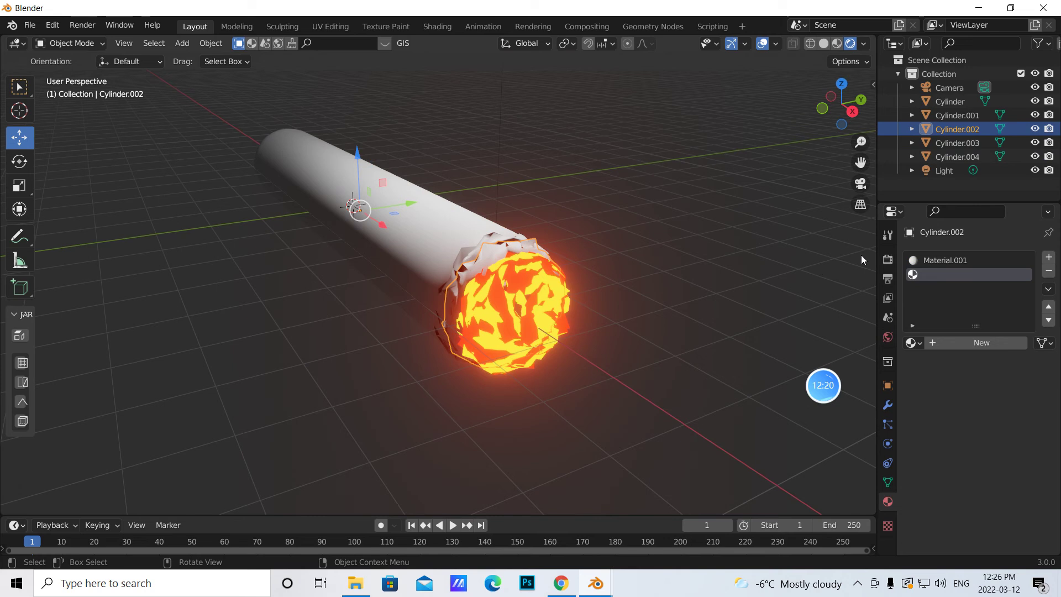
click(1048, 271)
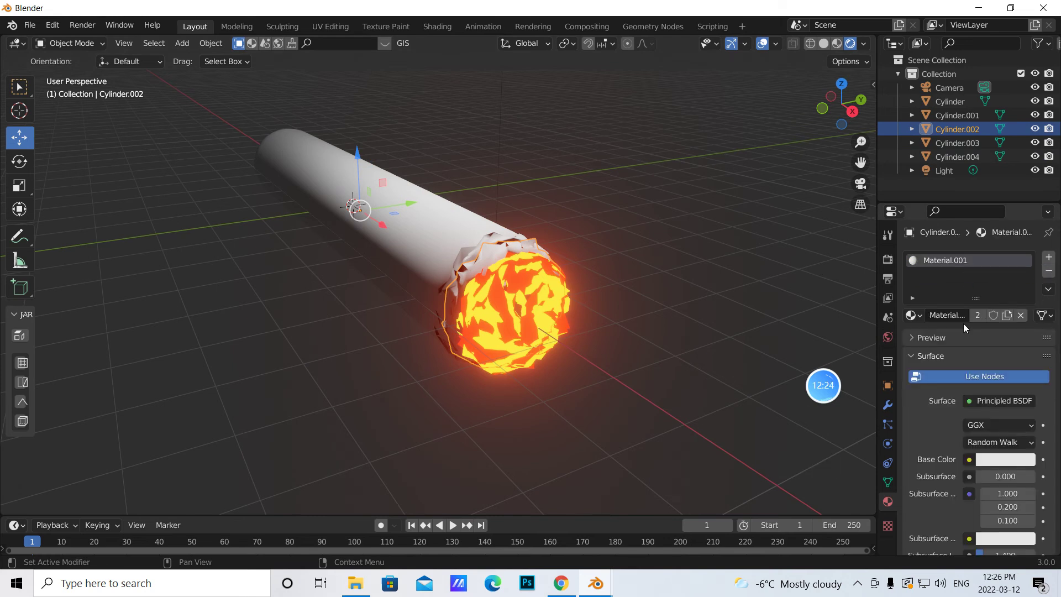
Try a darker grey base color with a value of 0.305 on the ash material
click(1000, 459)
drag(1024, 272, 1025, 341)
click(687, 277)
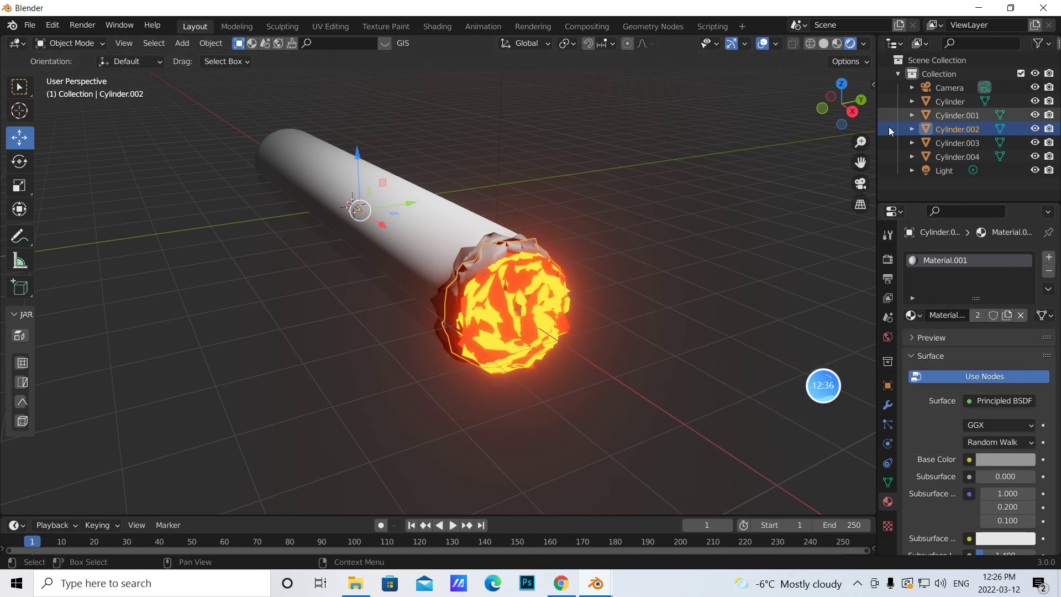
Brighten the base color of the ash material Material.001 to white
click(1000, 459)
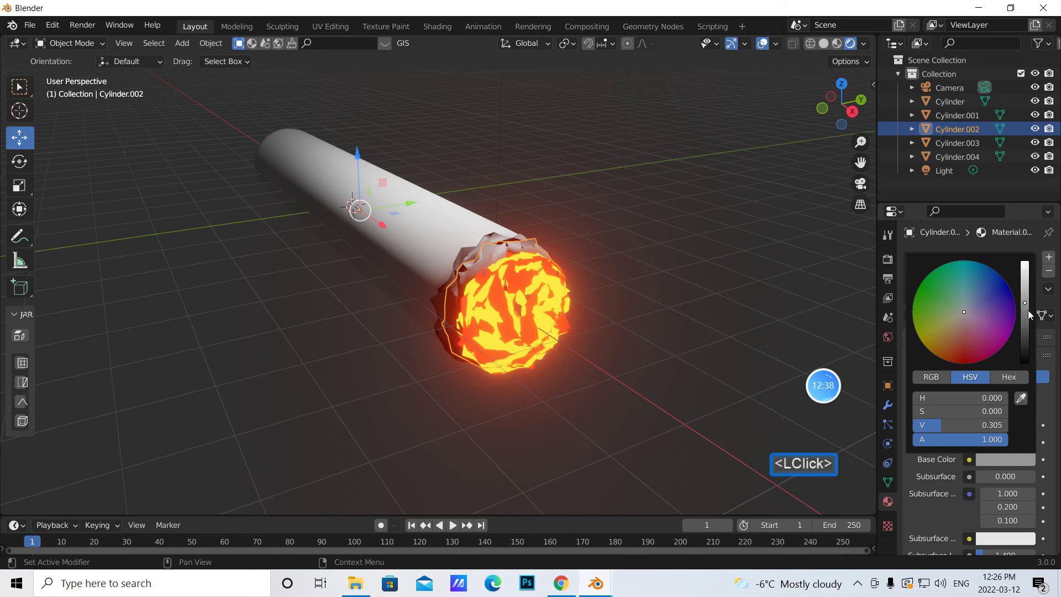
drag(1025, 304, 1025, 263)
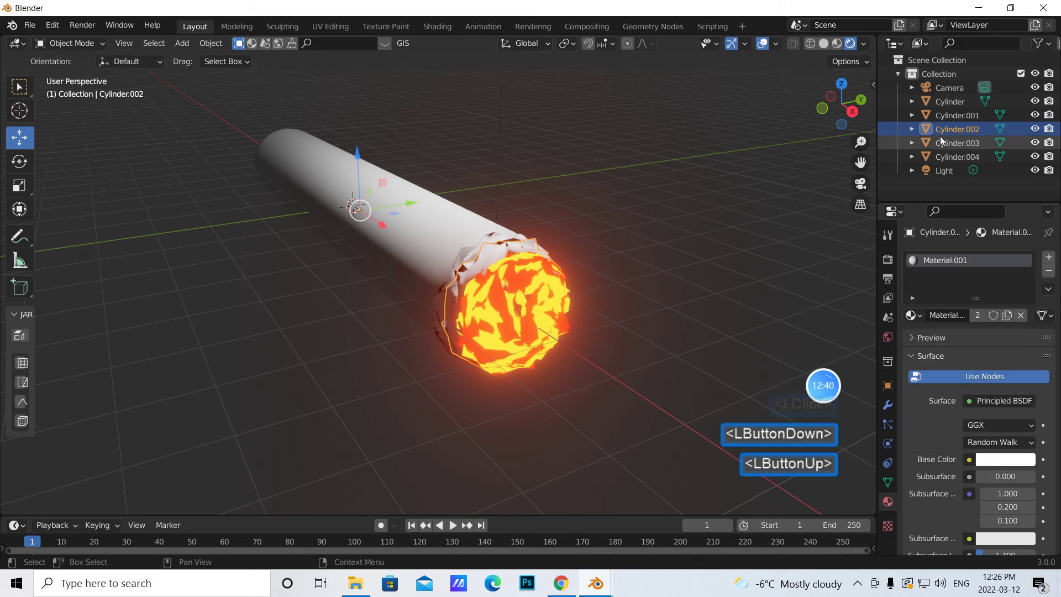
Give the ash piece Cylinder.002 its own copy of the shared material and darken that copy's base color to near-black
click(1007, 315)
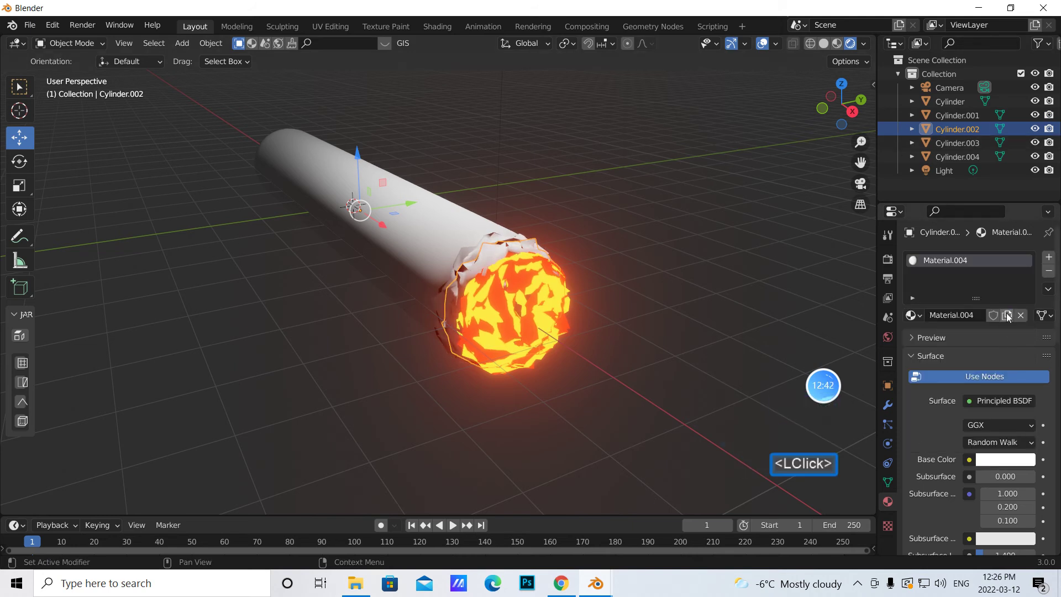
click(992, 461)
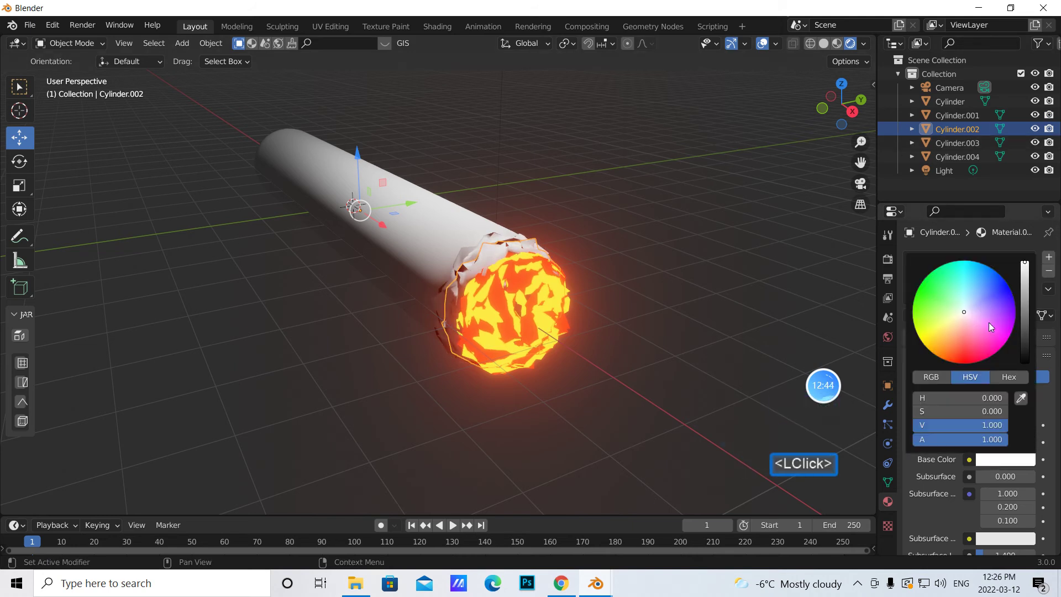
drag(1026, 265, 1025, 330)
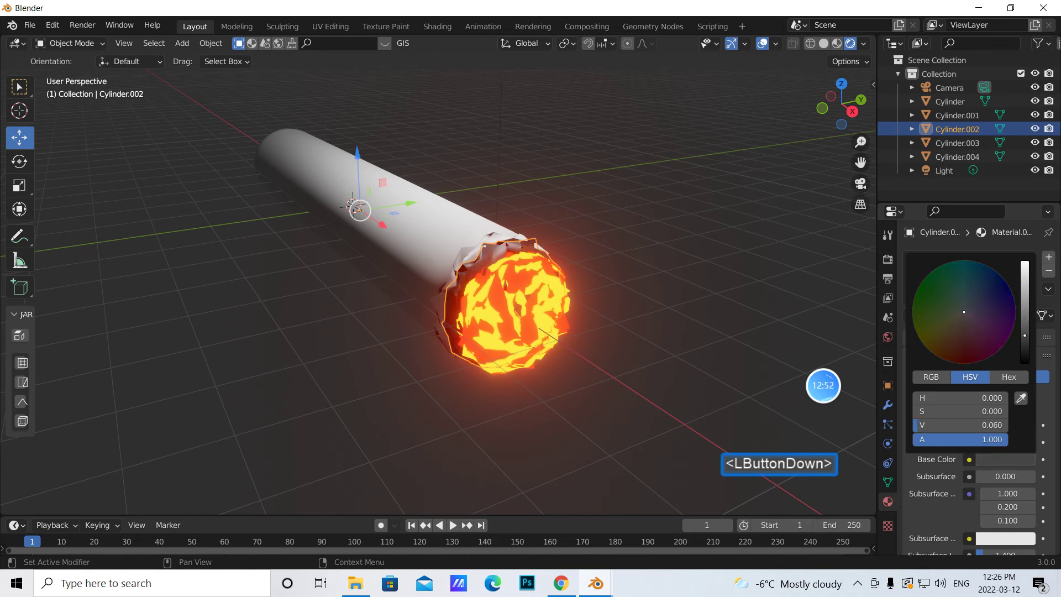
drag(1025, 335, 1025, 338)
middle_drag(641, 320, 680, 286)
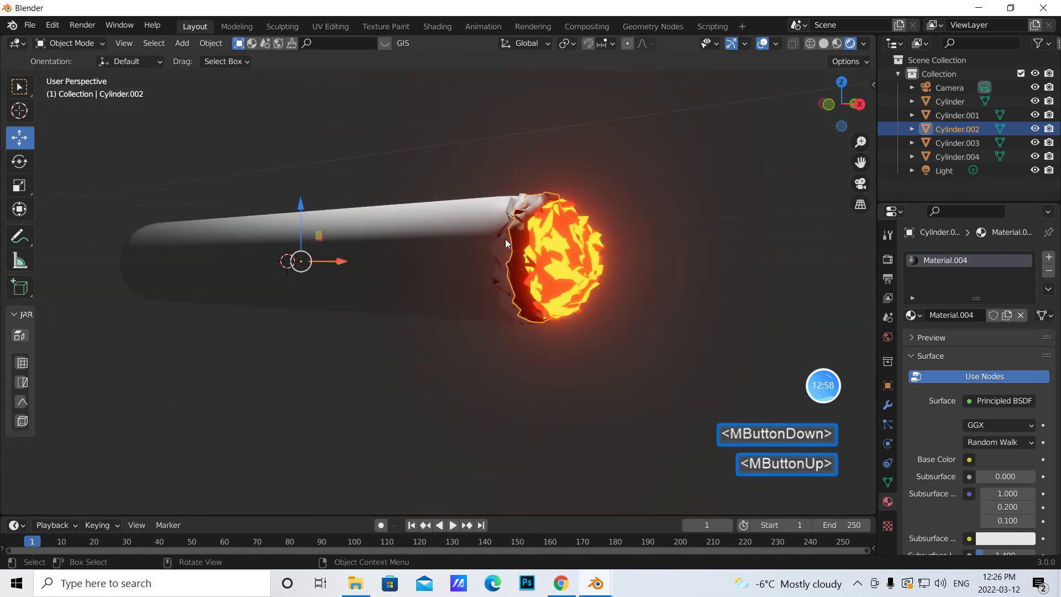
click(998, 460)
drag(1027, 346, 1026, 342)
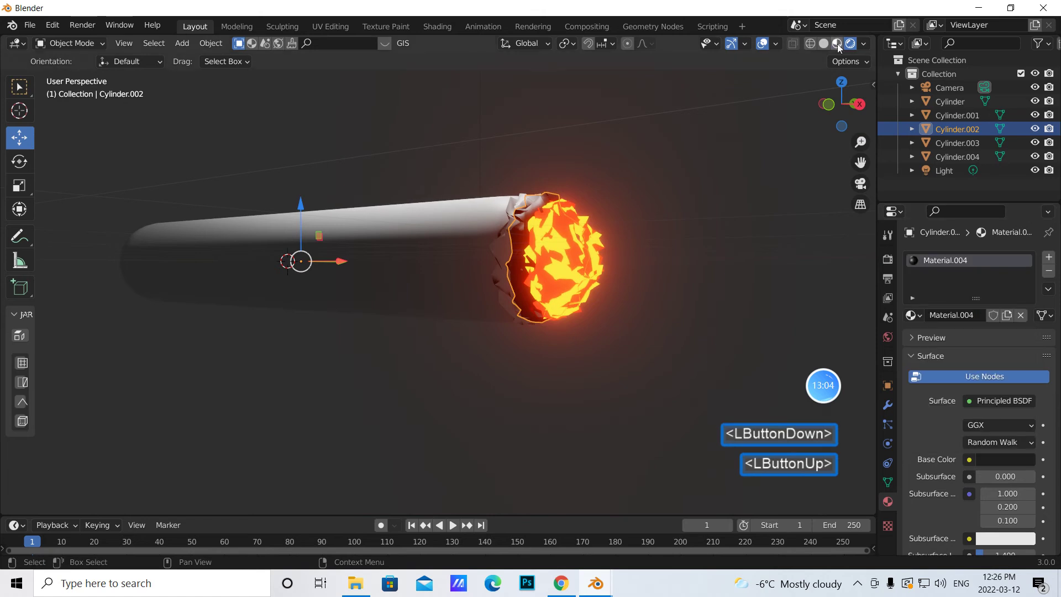
In Material Preview shading, remove the empty material slot from the ragged outer piece Cylinder.001 and dim Material.001's base color to light grey
click(837, 43)
middle_drag(712, 232, 703, 264)
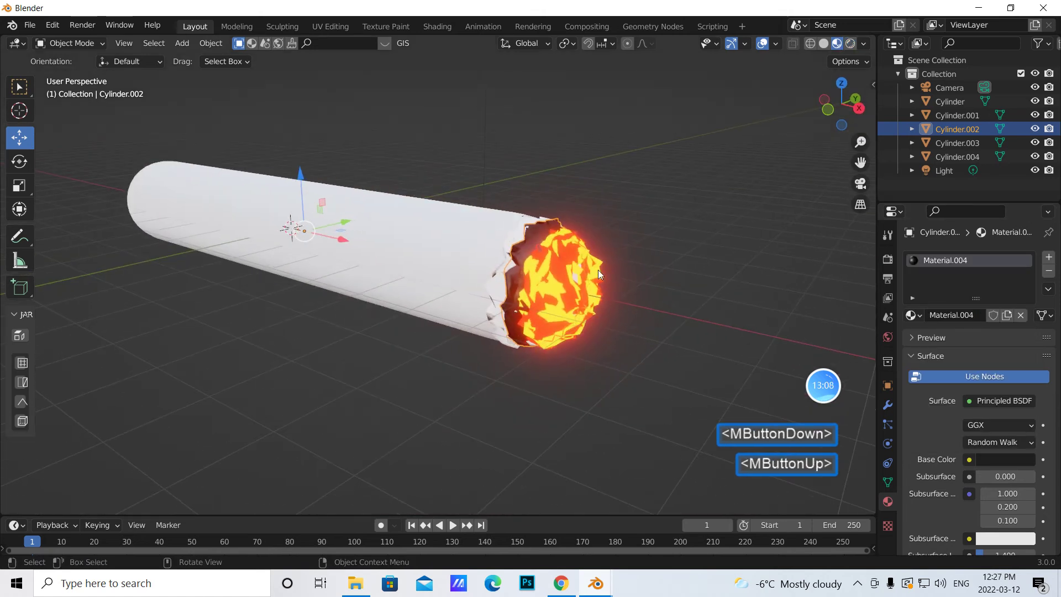
click(493, 287)
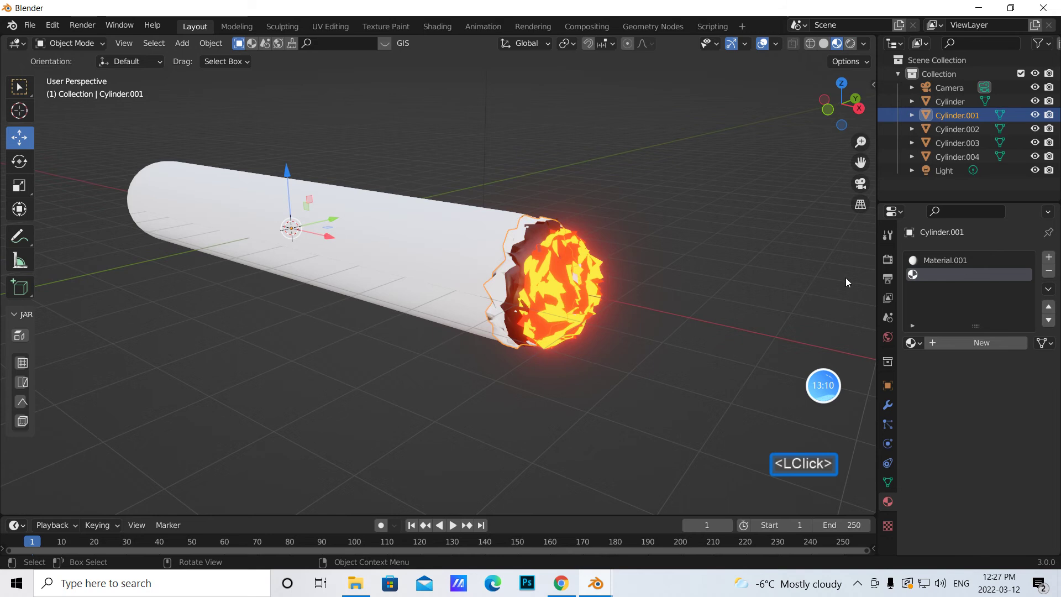
click(1048, 271)
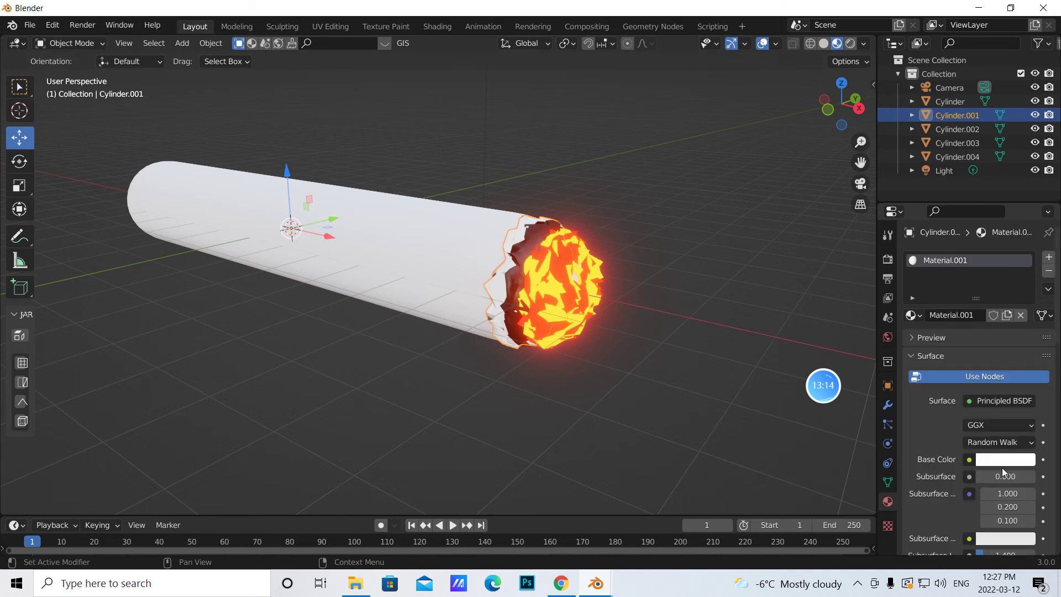
click(1002, 463)
drag(1025, 266, 1025, 283)
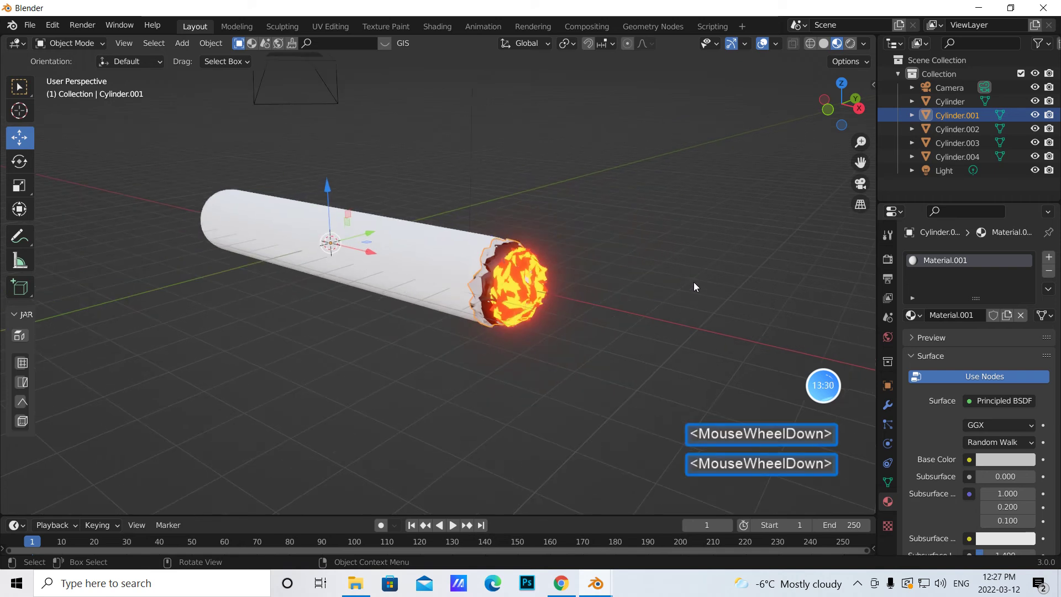
Move all the cigar pieces and the light into a new collection named smokie
middle_drag(694, 282, 728, 279)
scroll(721, 270, down, 1)
drag(168, 147, 565, 367)
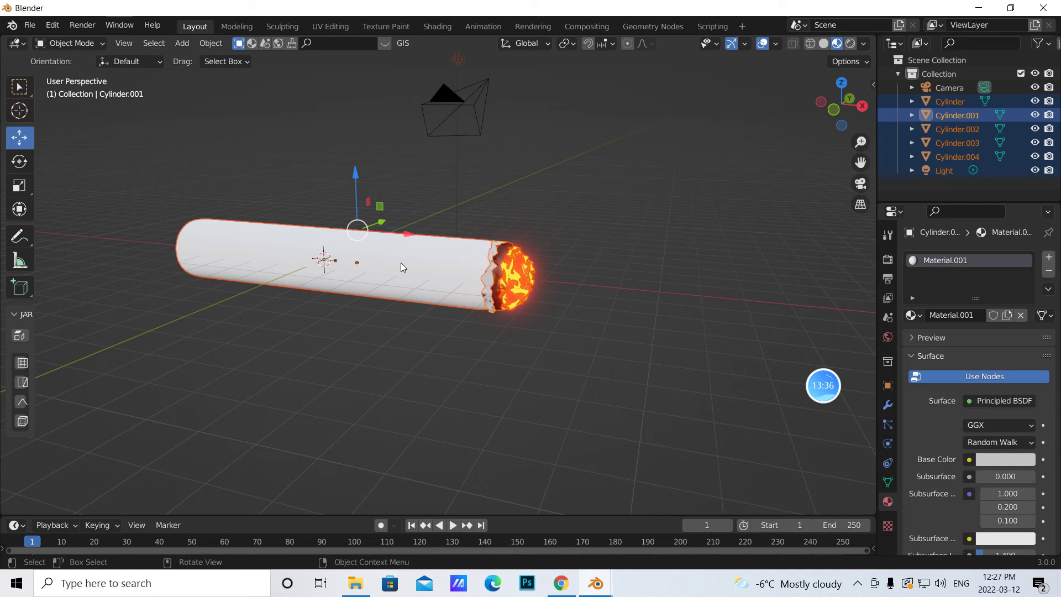
key(m)
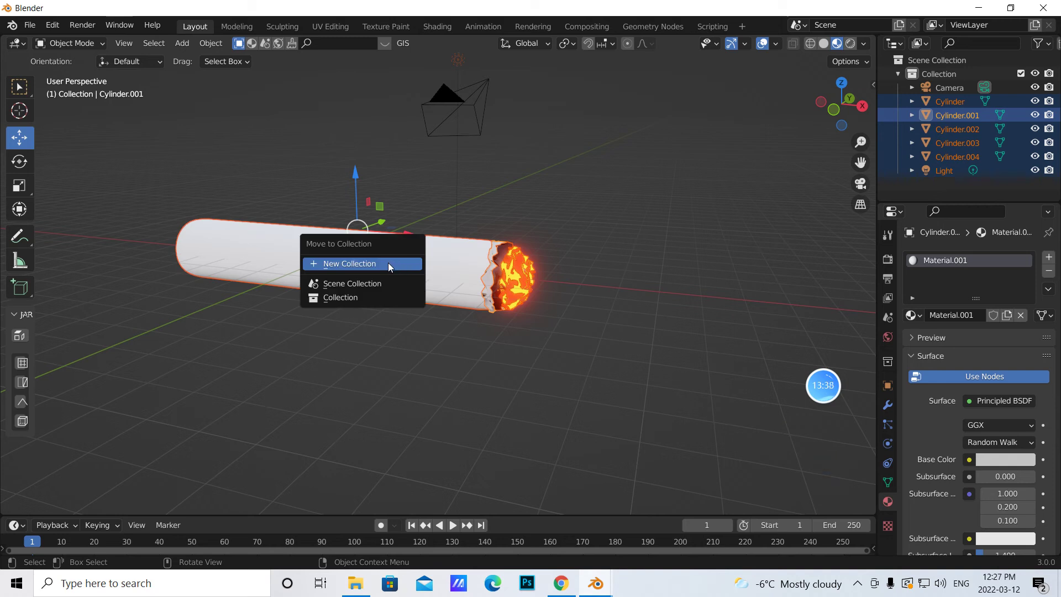
click(388, 263)
key(BackSpace)
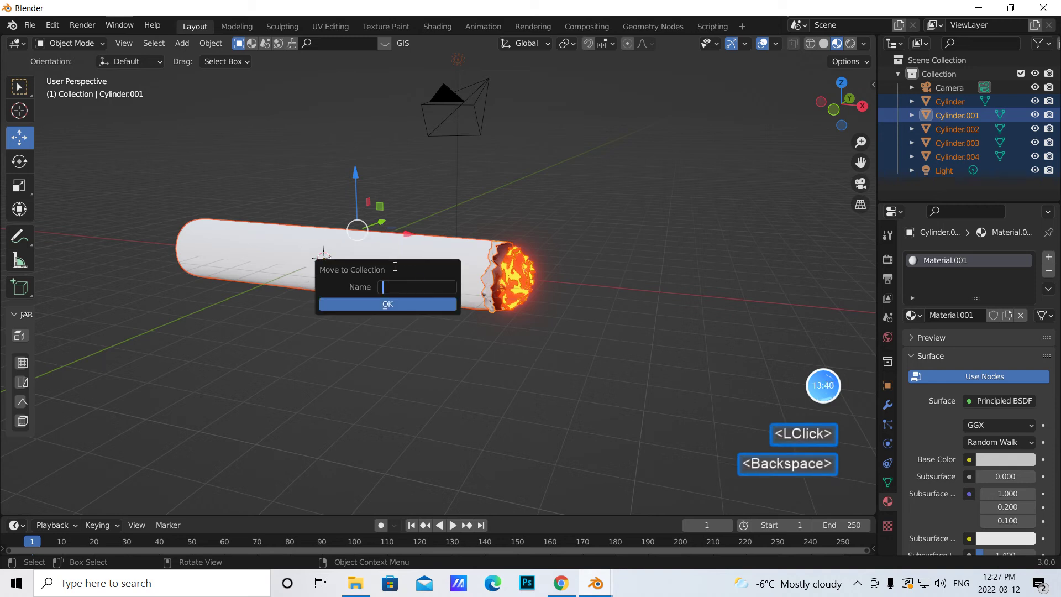
text(smokie)
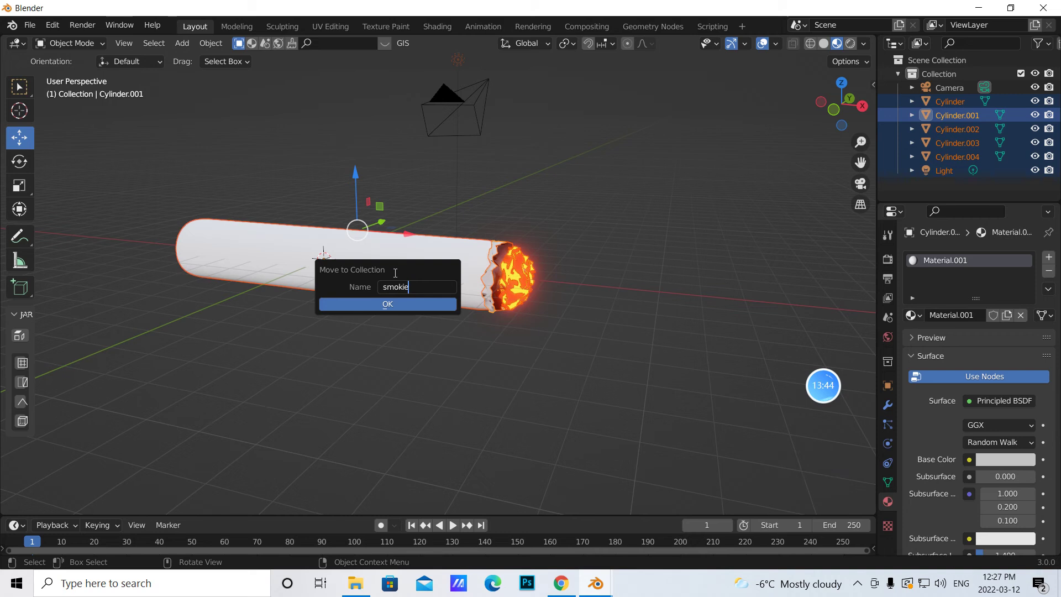
click(393, 304)
Move the light from the smokie collection back into Collection
middle_drag(430, 340, 489, 350)
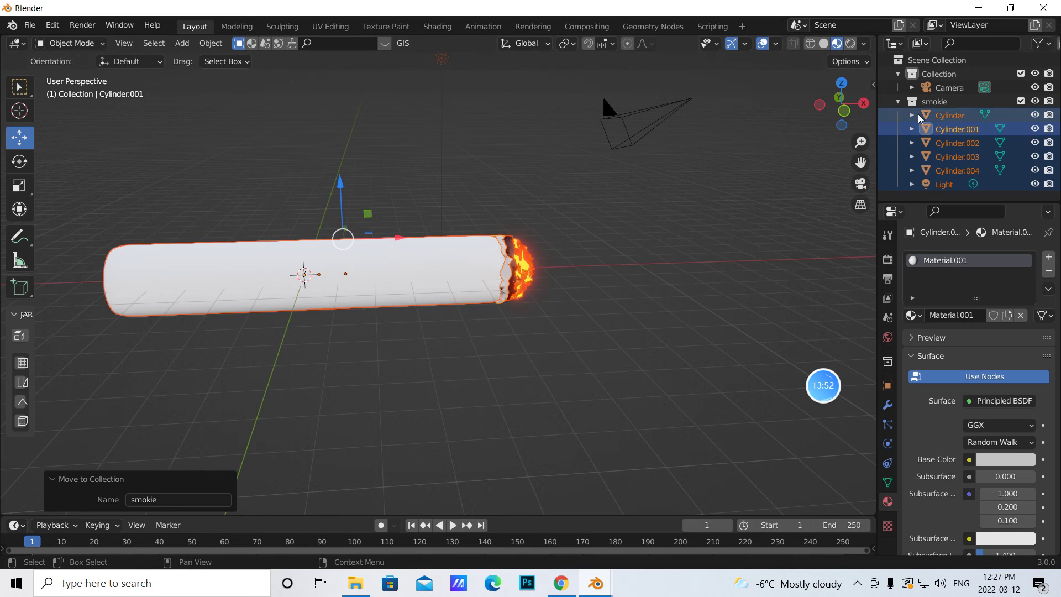
click(939, 186)
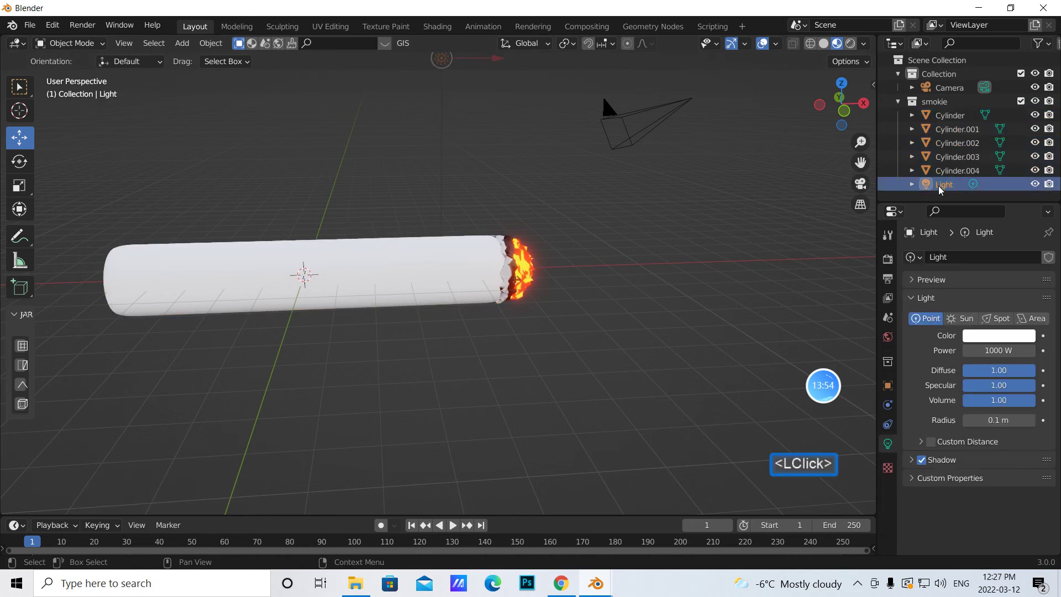
drag(940, 187, 910, 92)
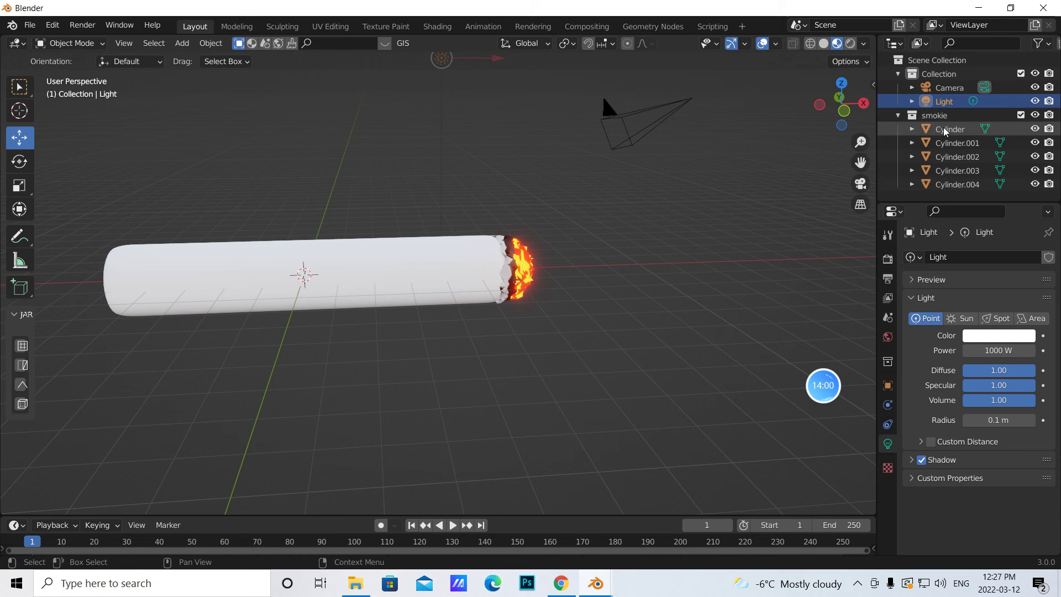
Move all the cigar pieces together about -6.19 m along X and raise them about 1.1 m along Z
drag(75, 219, 596, 408)
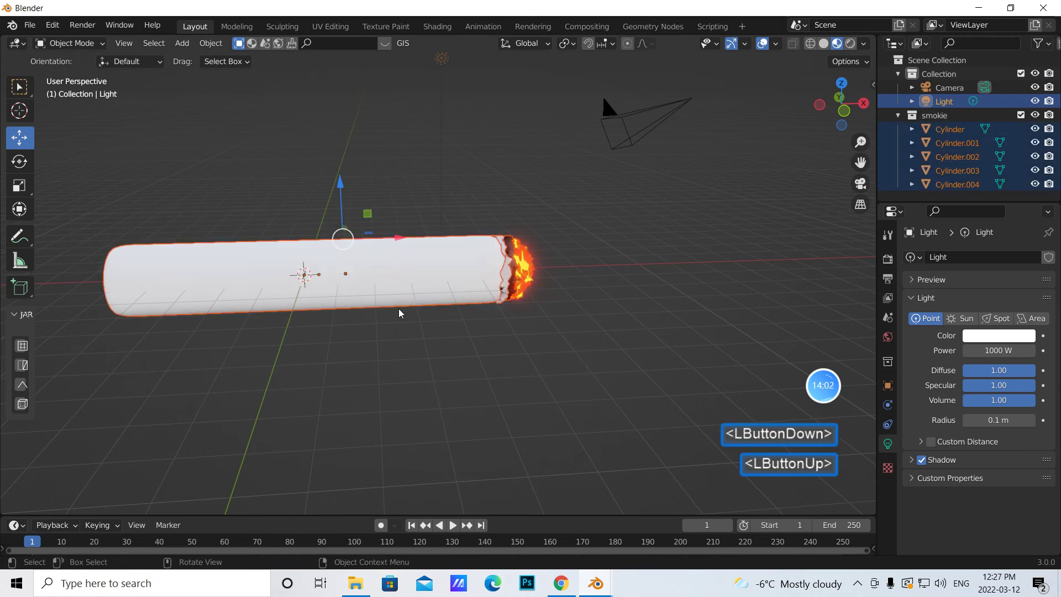
drag(403, 243, 171, 232)
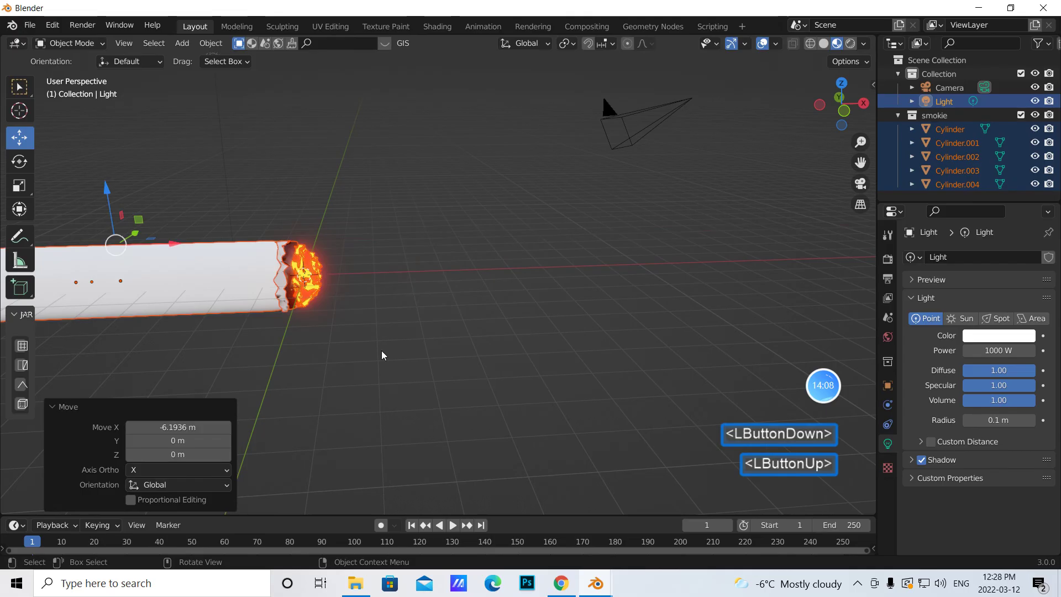
scroll(387, 351, up, 2)
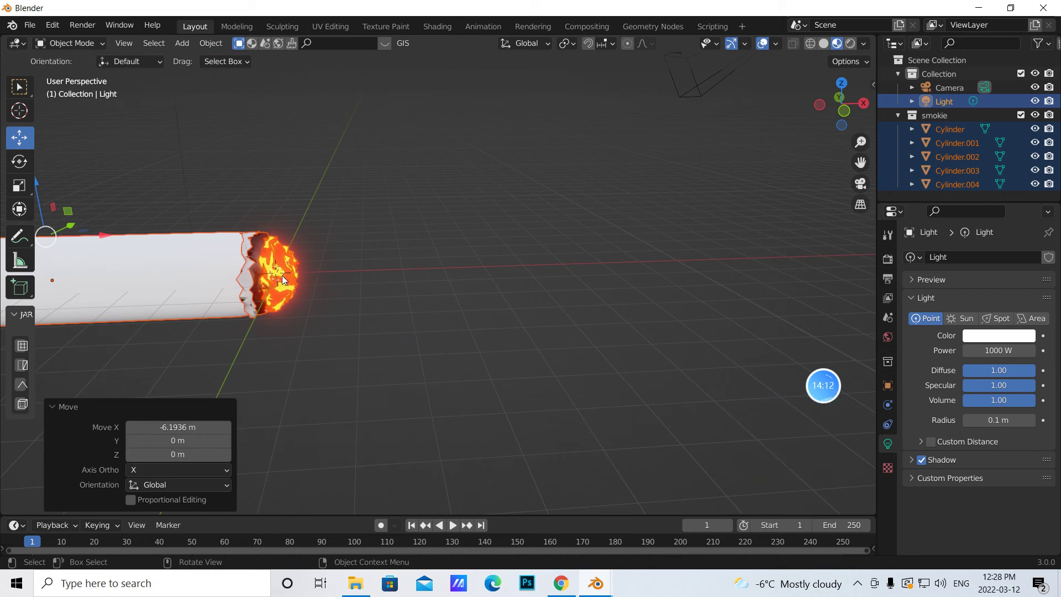
drag(860, 161, 484, 350)
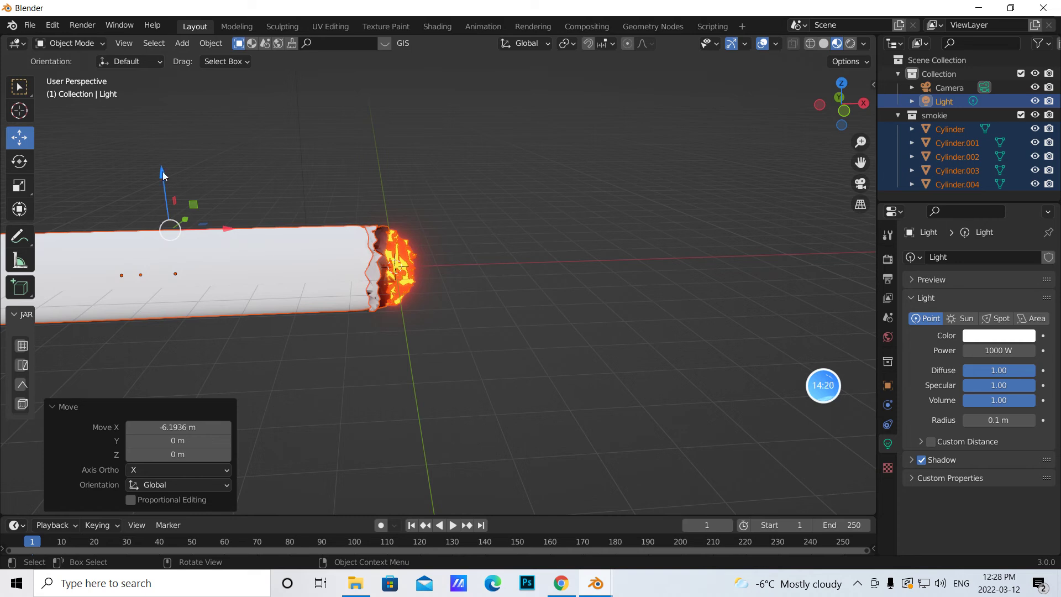
drag(162, 173, 159, 121)
scroll(519, 389, down, 2)
middle_drag(519, 389, 503, 385)
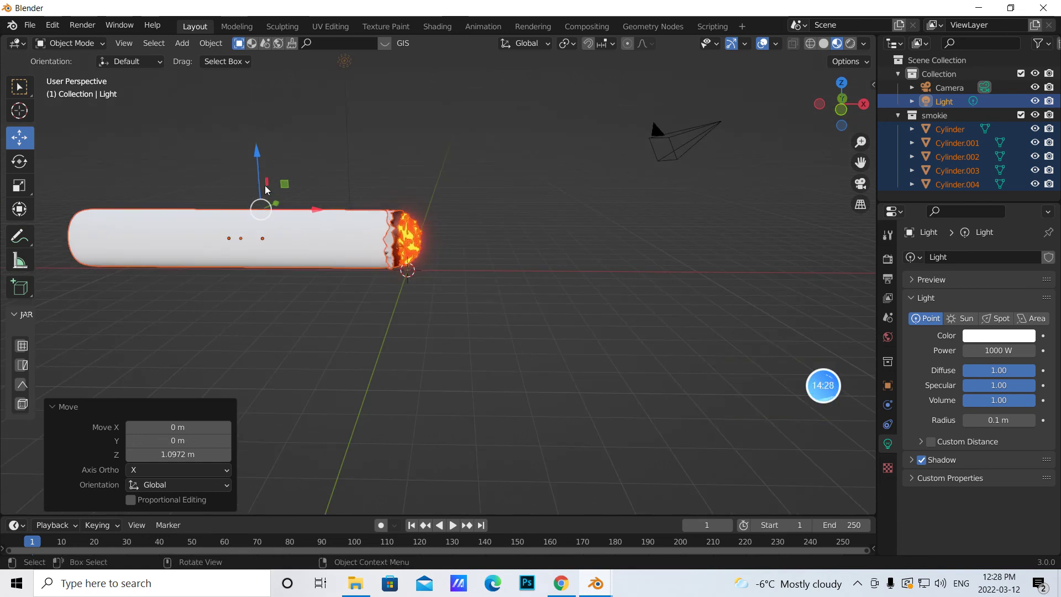
Save the project in the Downloads folder, overwriting untitled5.blend
click(30, 25)
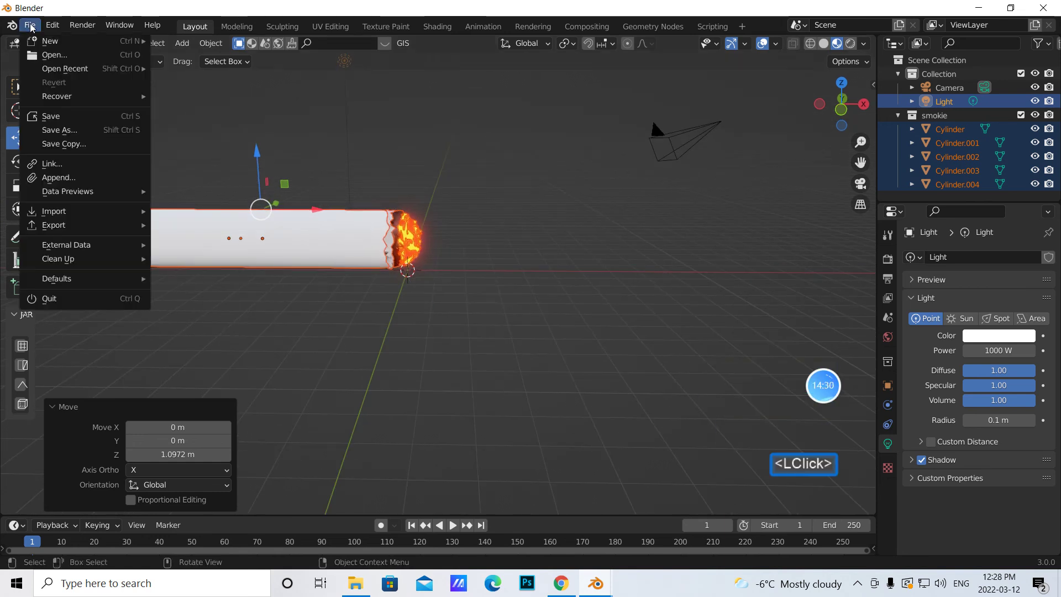
click(56, 116)
click(230, 243)
scroll(572, 360, down, 8)
scroll(572, 355, down, 8)
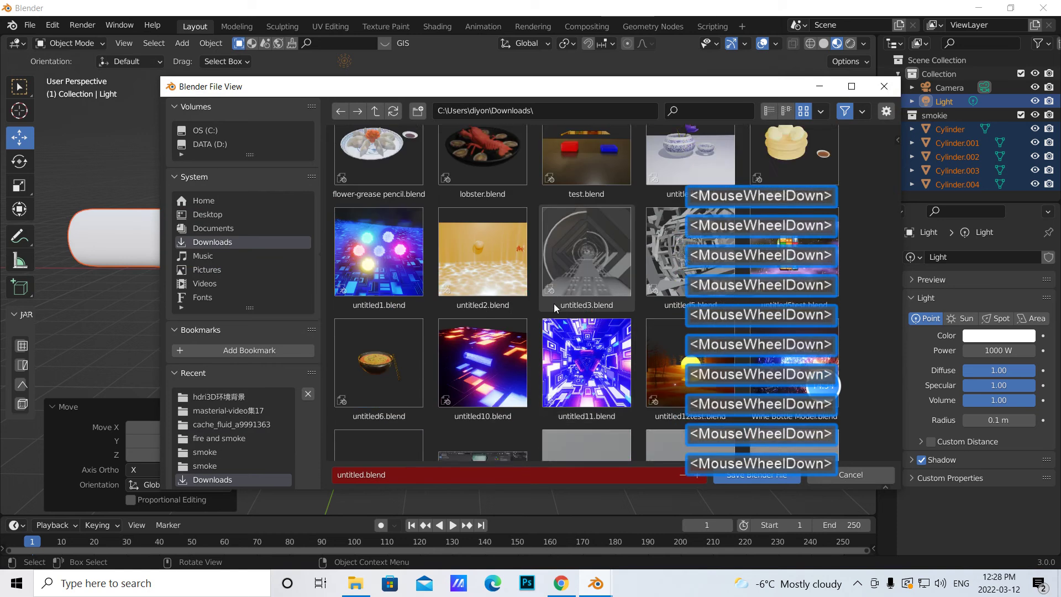
scroll(457, 291, up, 3)
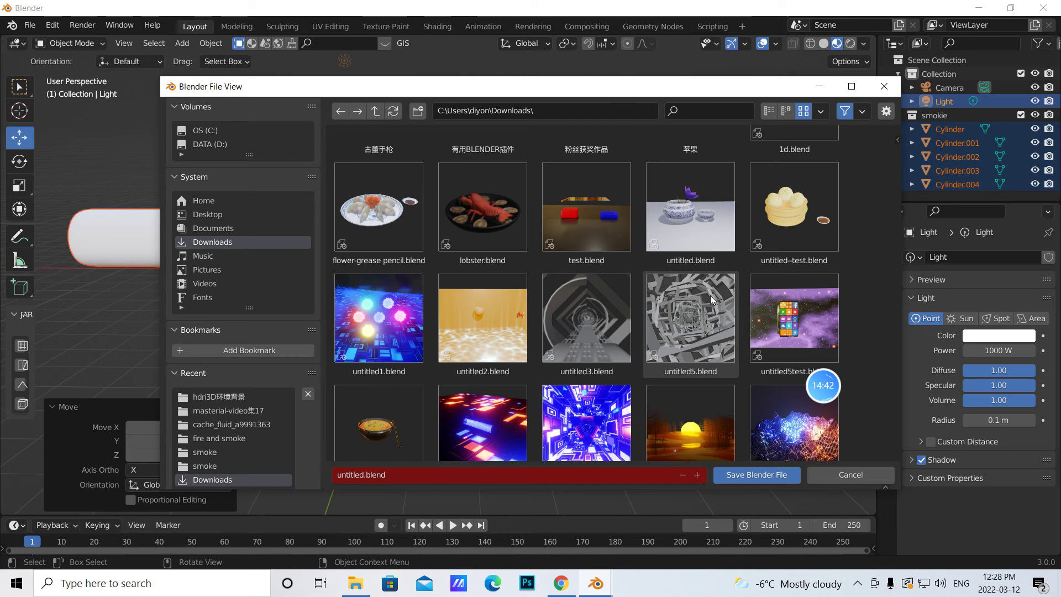
click(690, 339)
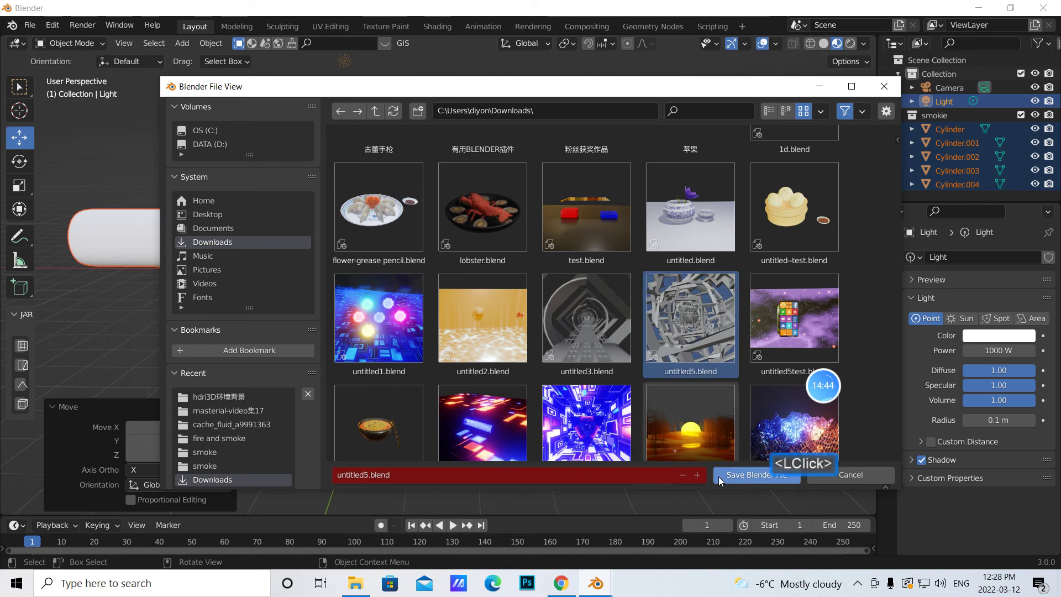
click(722, 475)
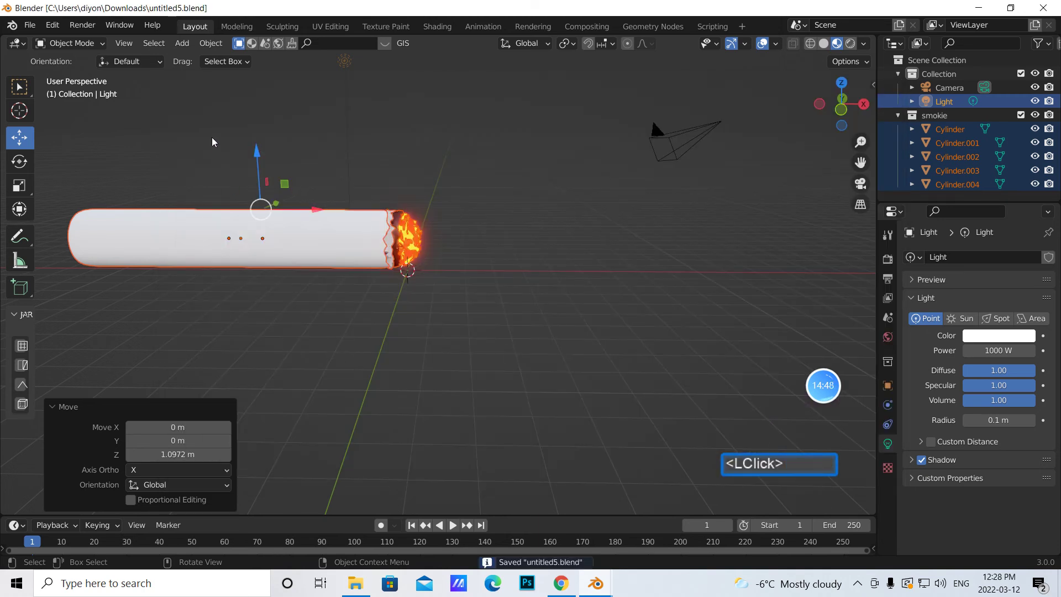
Add a plane at the origin as a floor under the cigar and scale it up about 25.4 times
click(182, 44)
mouse_move(199, 59)
click(303, 59)
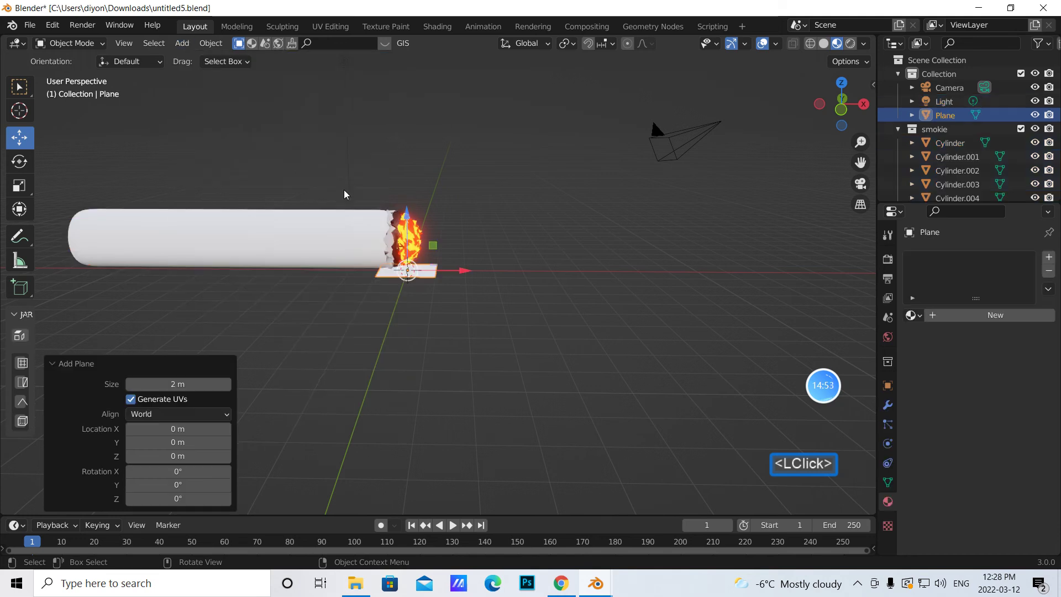
click(20, 185)
drag(461, 246, 166, 58)
click(19, 87)
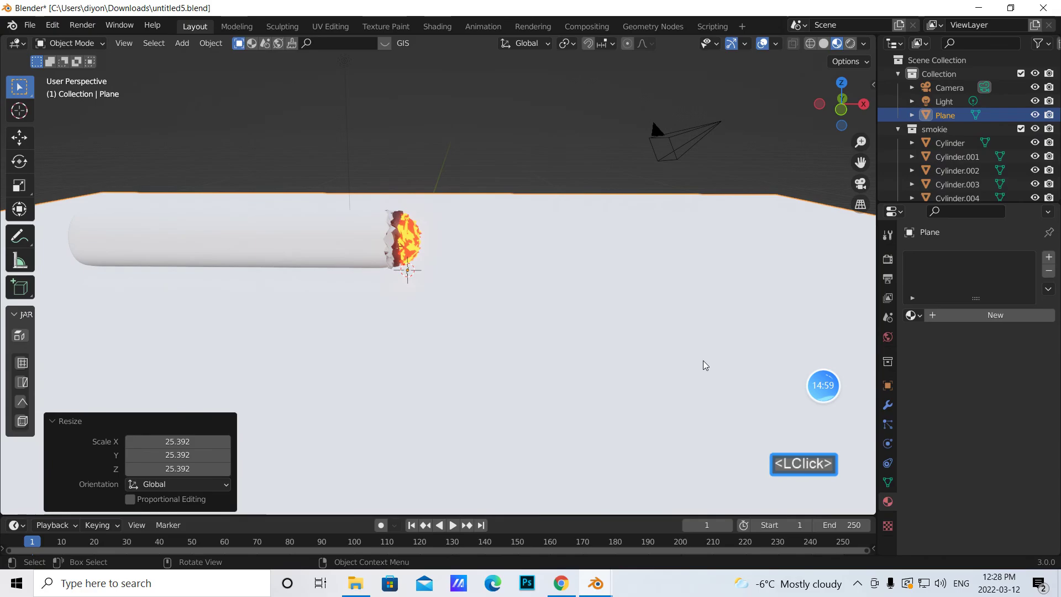
Create a new material for the floor plane and darken its base color to very dark grey
click(985, 316)
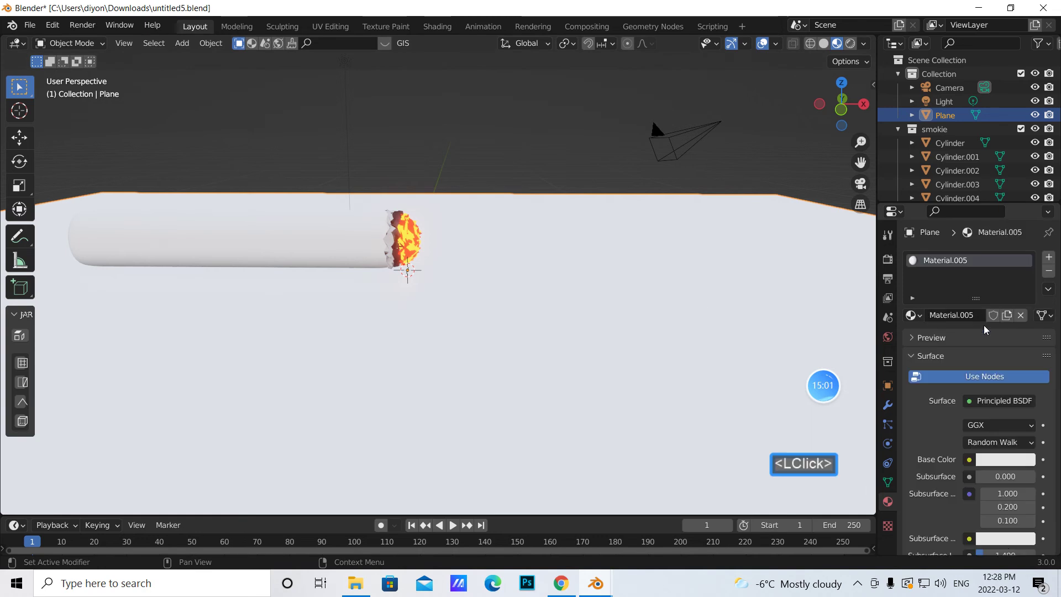
click(1004, 459)
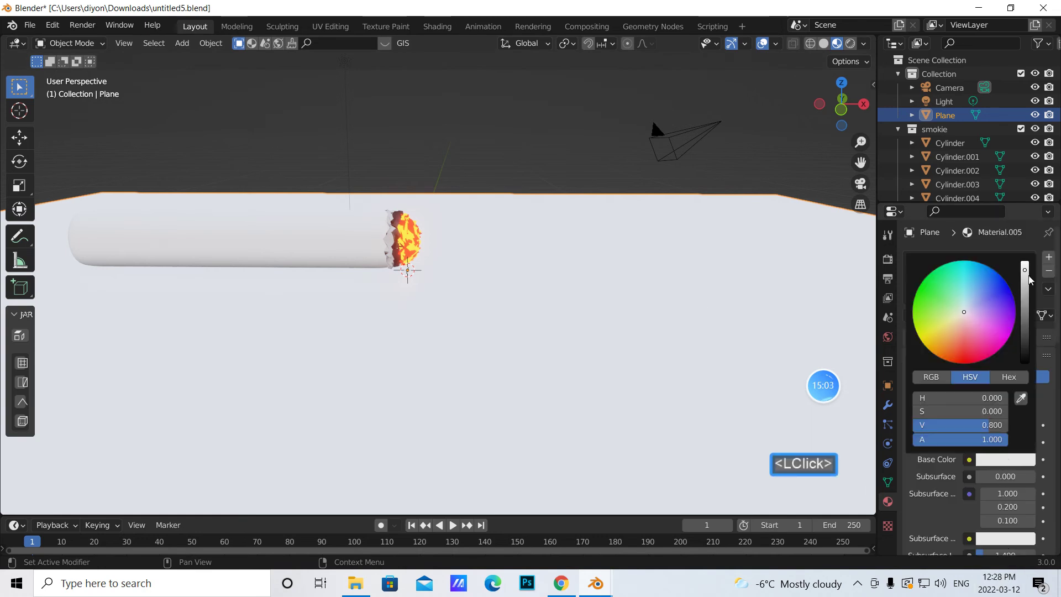
drag(1025, 271, 1025, 336)
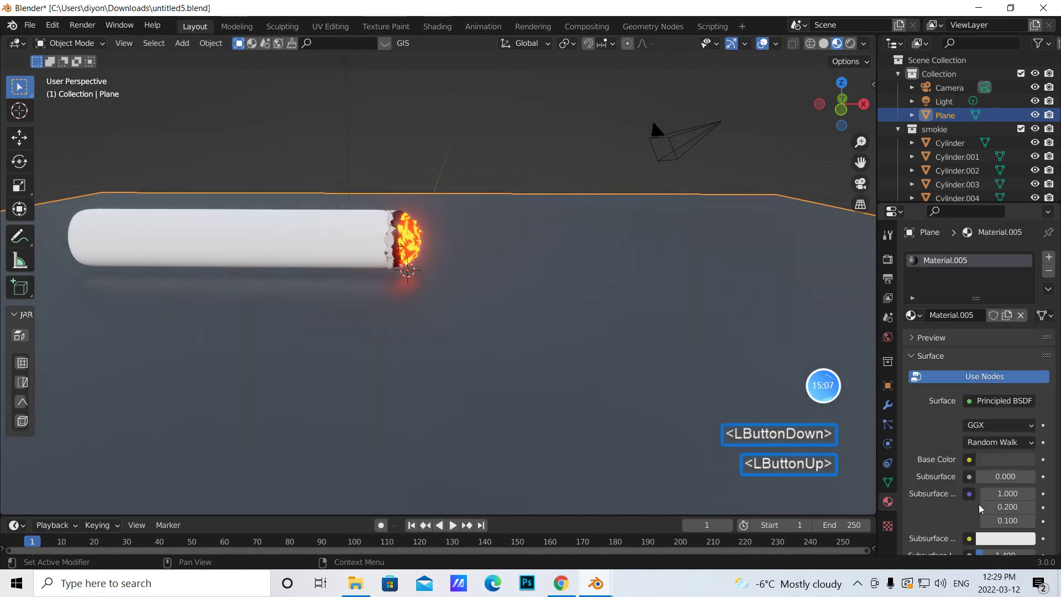
Make the floor material reflective with Metallic at 1.000 and Roughness at 0.138
scroll(984, 359, down, 5)
drag(989, 479, 1012, 480)
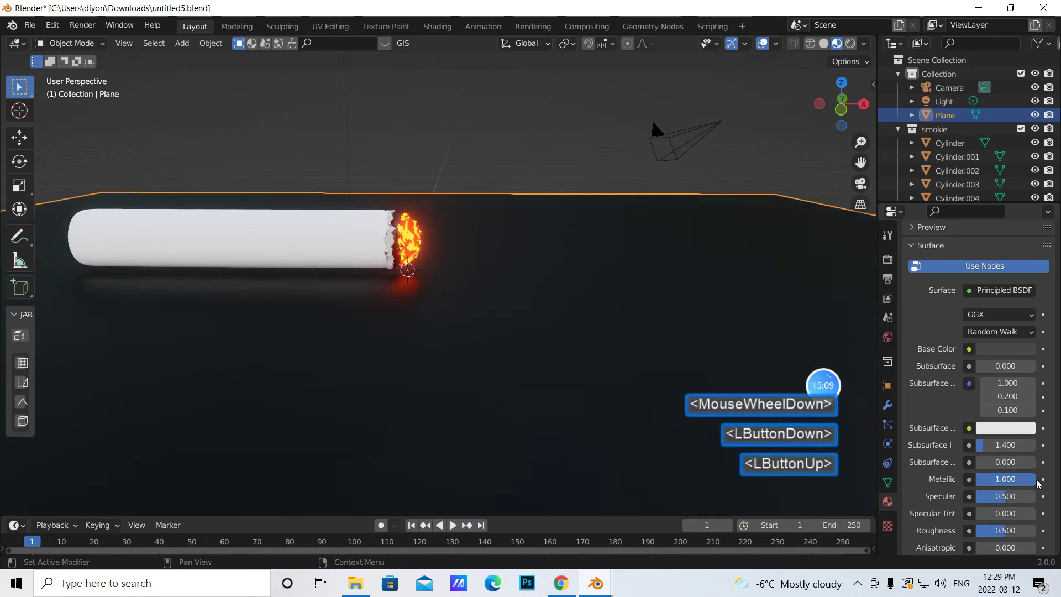
drag(1005, 533, 976, 534)
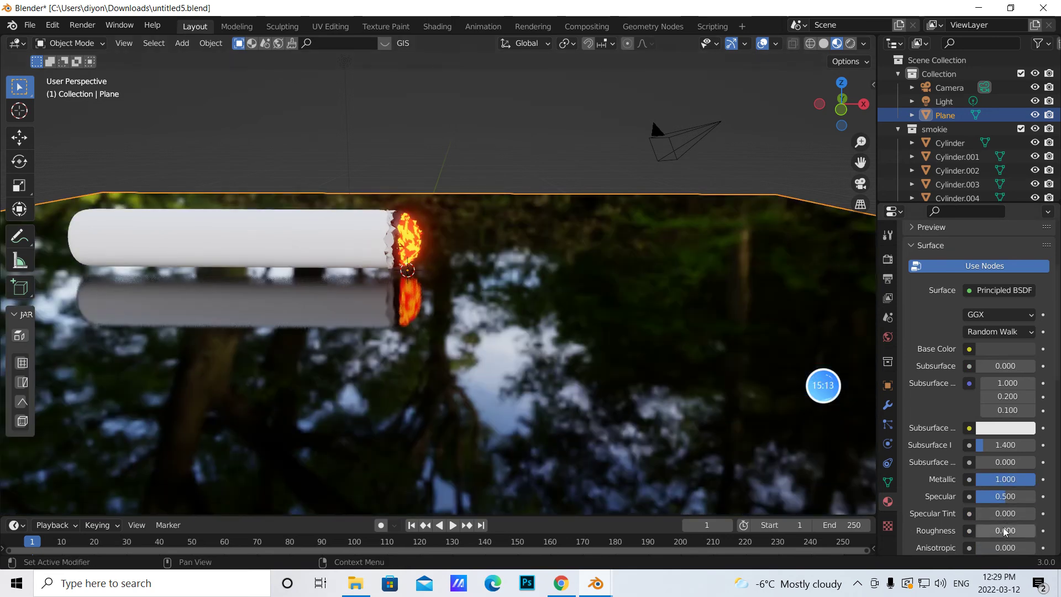
drag(993, 531, 1005, 530)
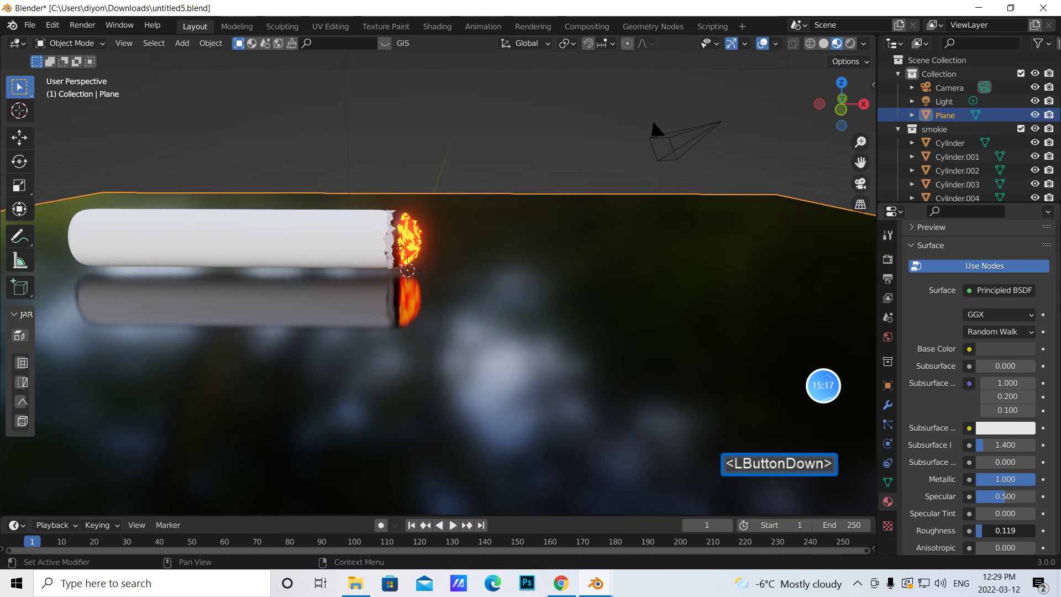
drag(1005, 530, 1005, 531)
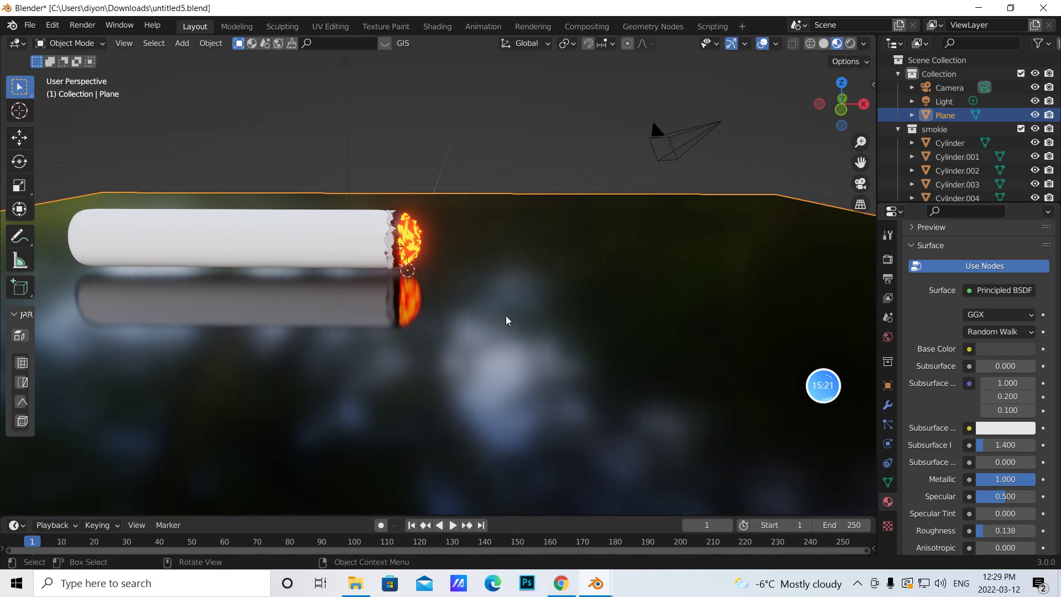
Lower the floor material's Roughness to 0.110
mouse_move(594, 381)
middle_down()
mouse_move(587, 360)
mouse_move(589, 373)
middle_up()
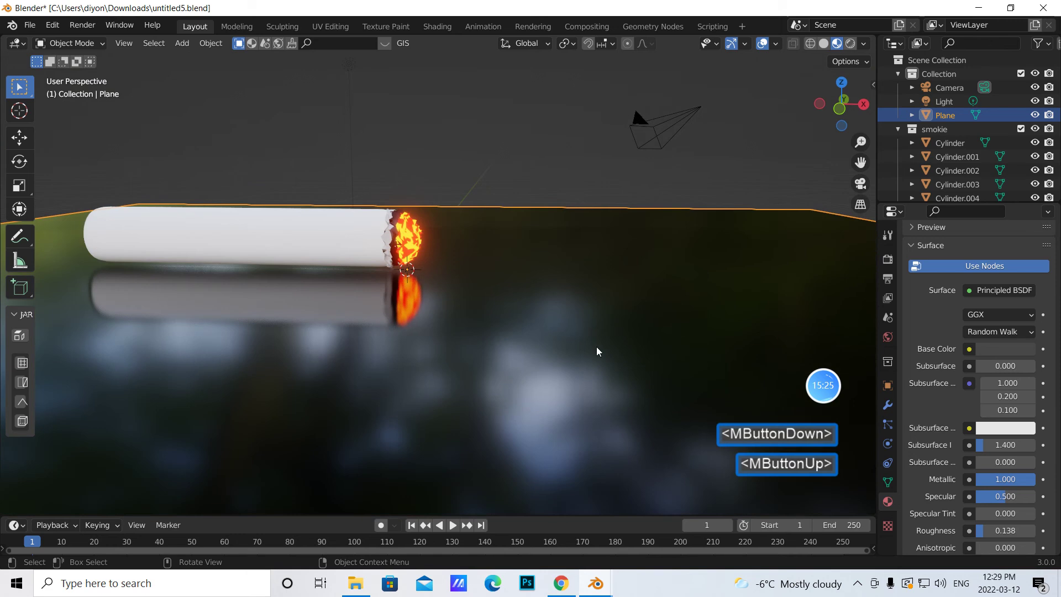
drag(1005, 530, 999, 530)
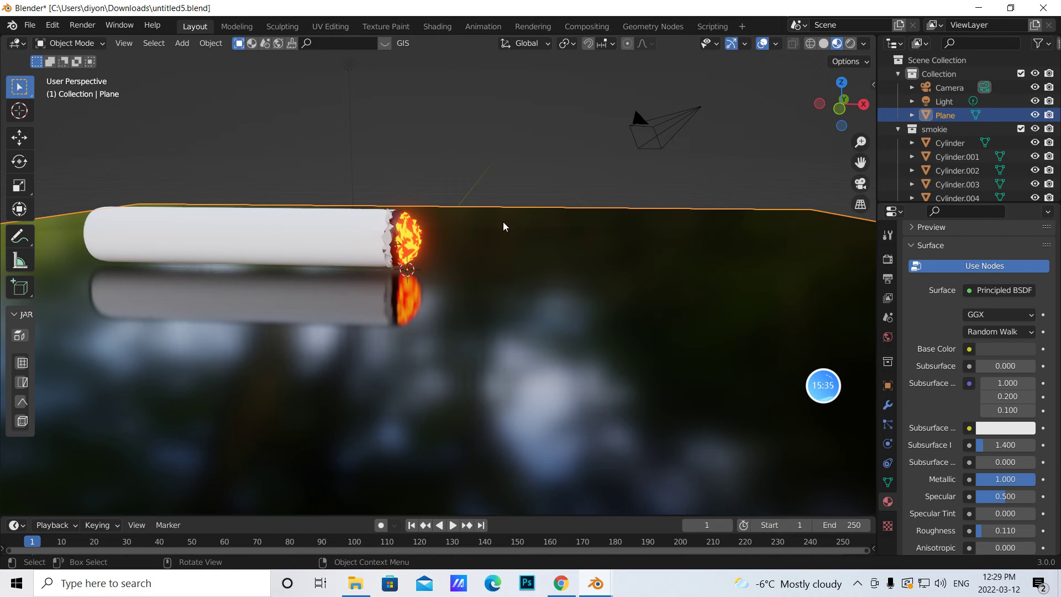
Create a new material for the cigar body and give it a dark red-brown base color with H 0.014, S 0.970 and V 0.070
click(972, 185)
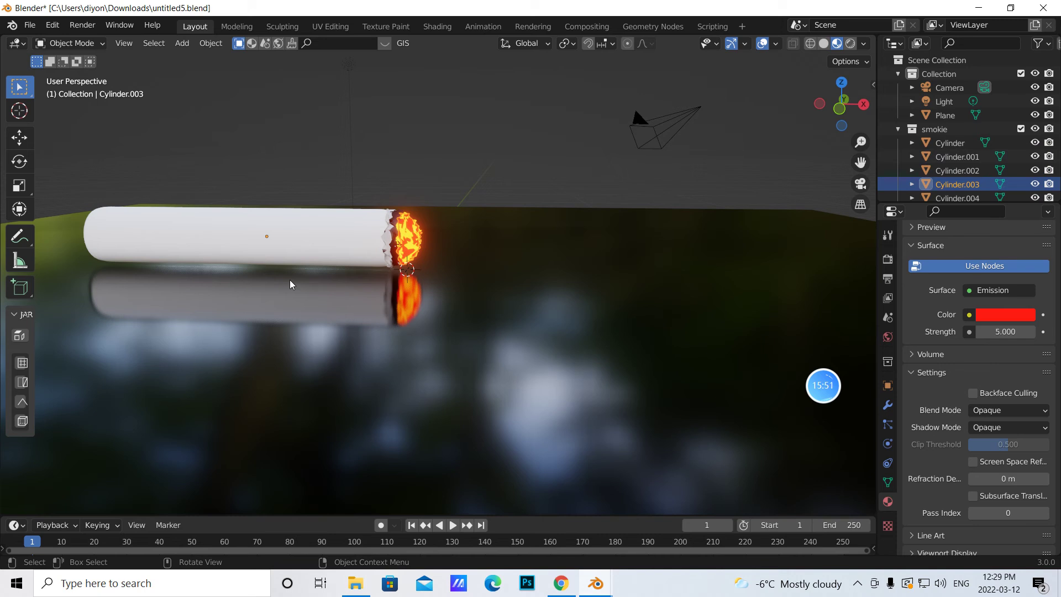
click(295, 238)
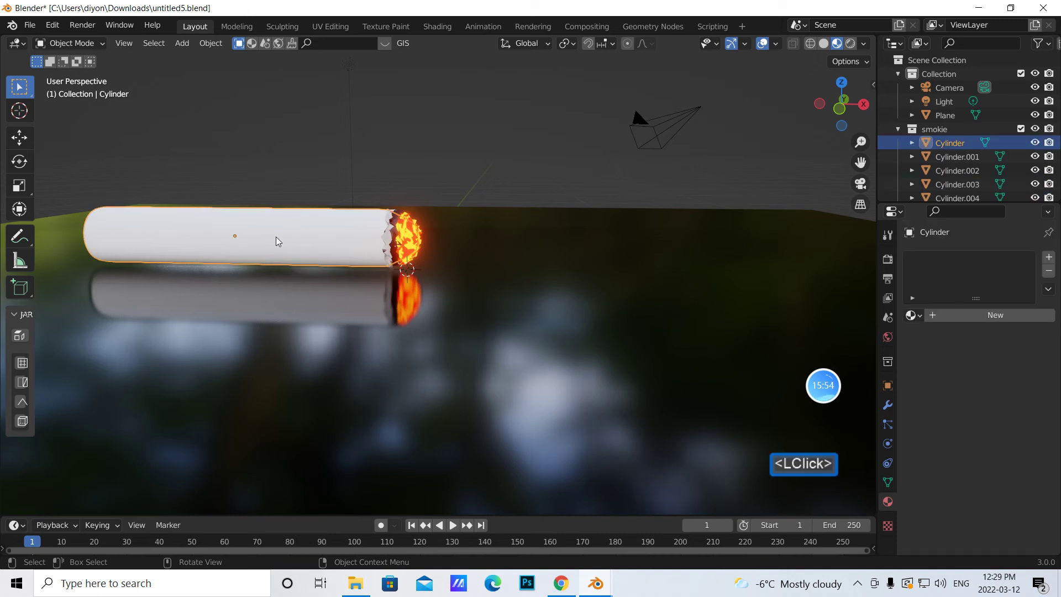
click(971, 316)
click(998, 461)
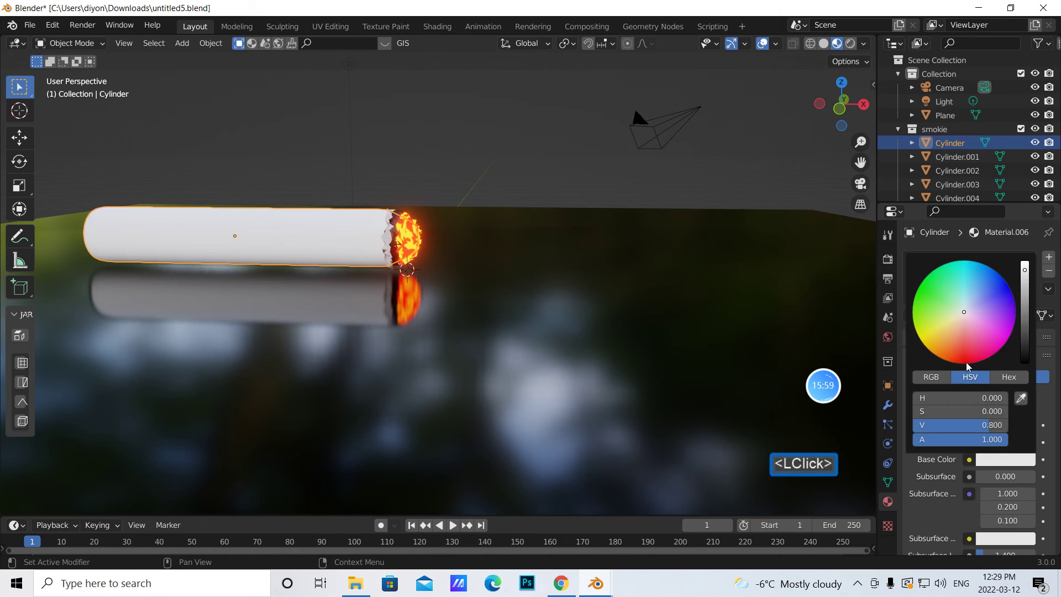
click(957, 360)
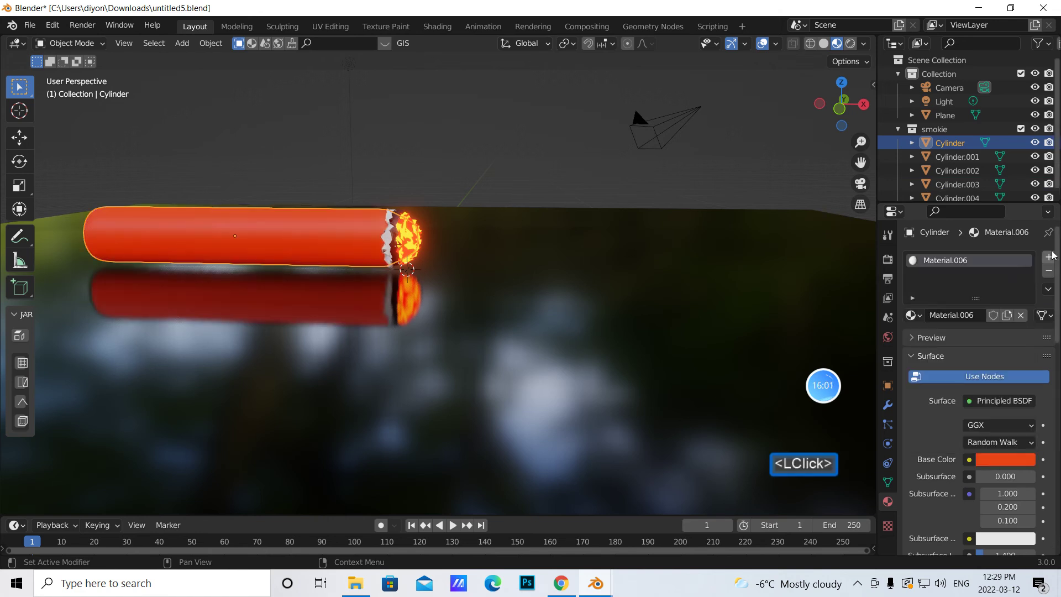
click(1005, 459)
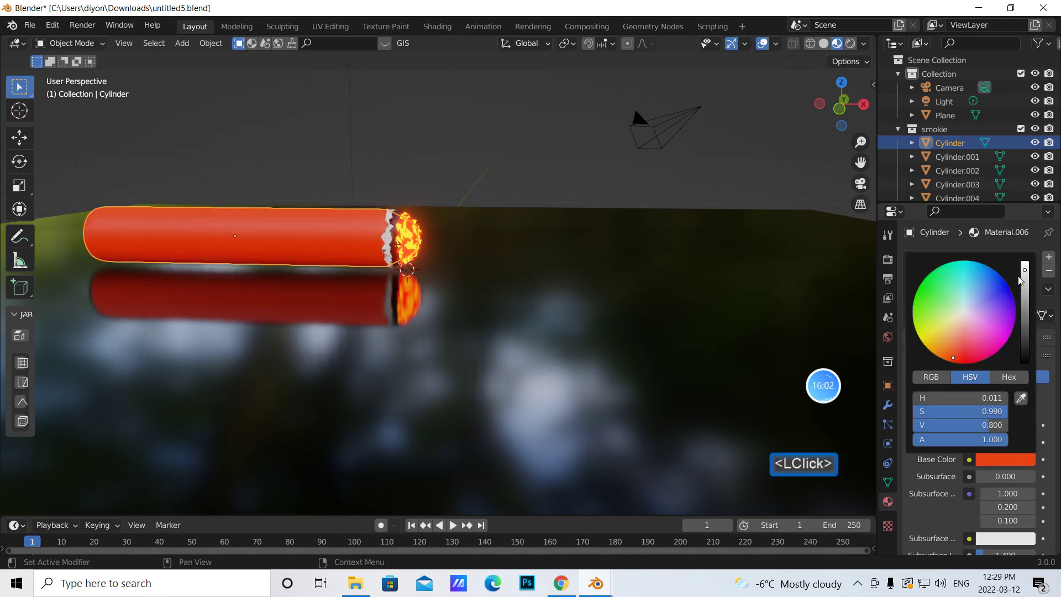
drag(1025, 270, 1025, 338)
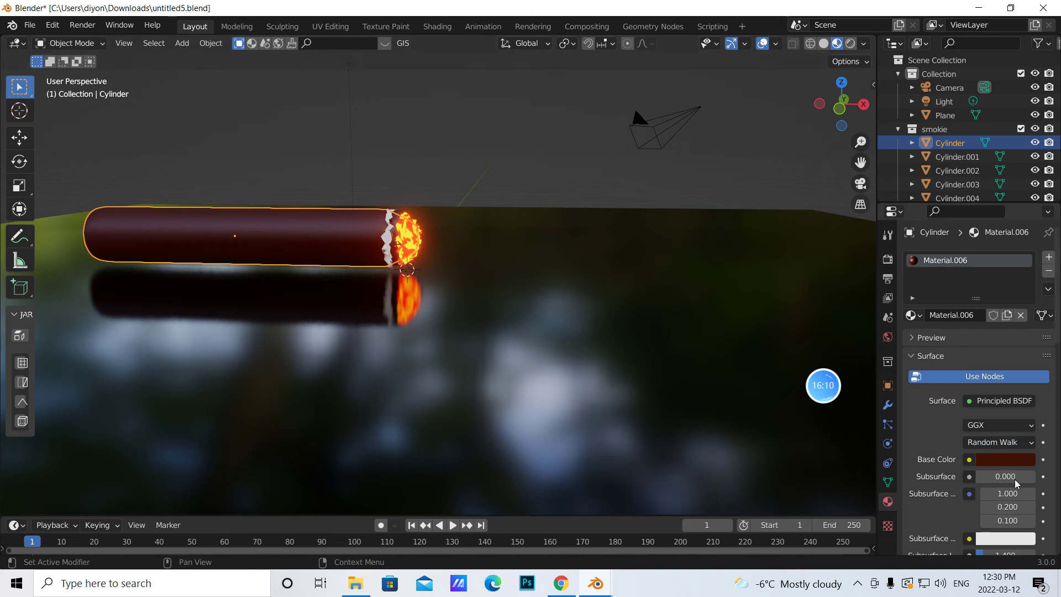
click(1006, 460)
drag(1025, 336, 1026, 336)
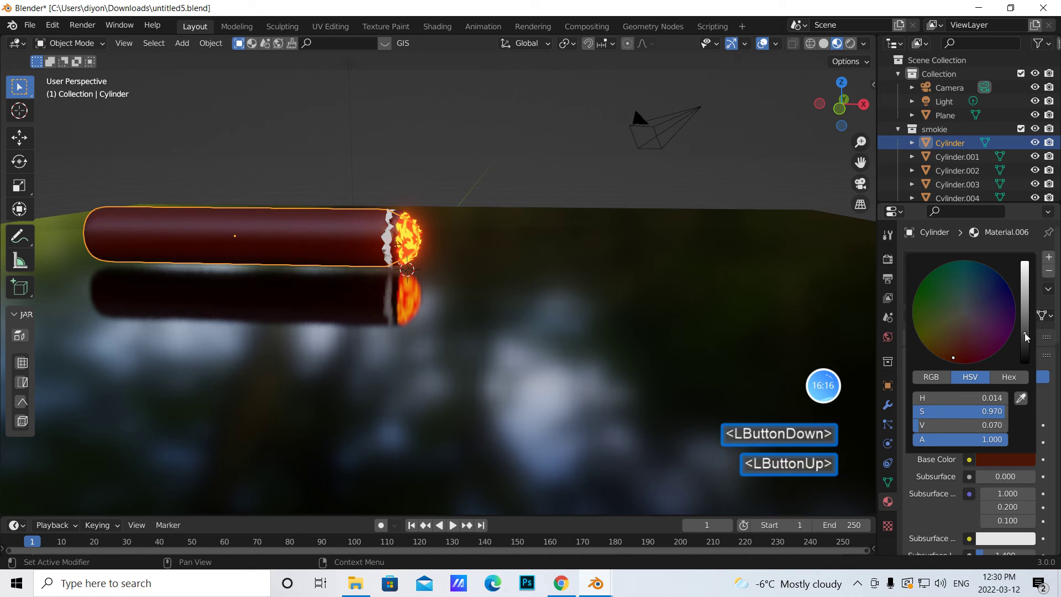
Switch the render engine to Cycles with GPU Compute as the device and save the project
click(887, 260)
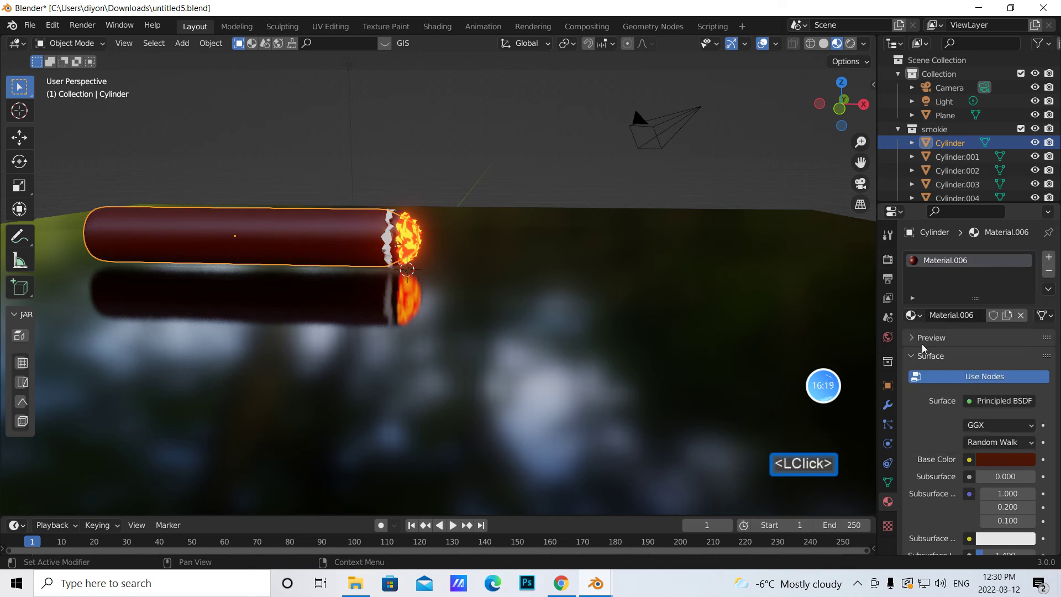
click(888, 263)
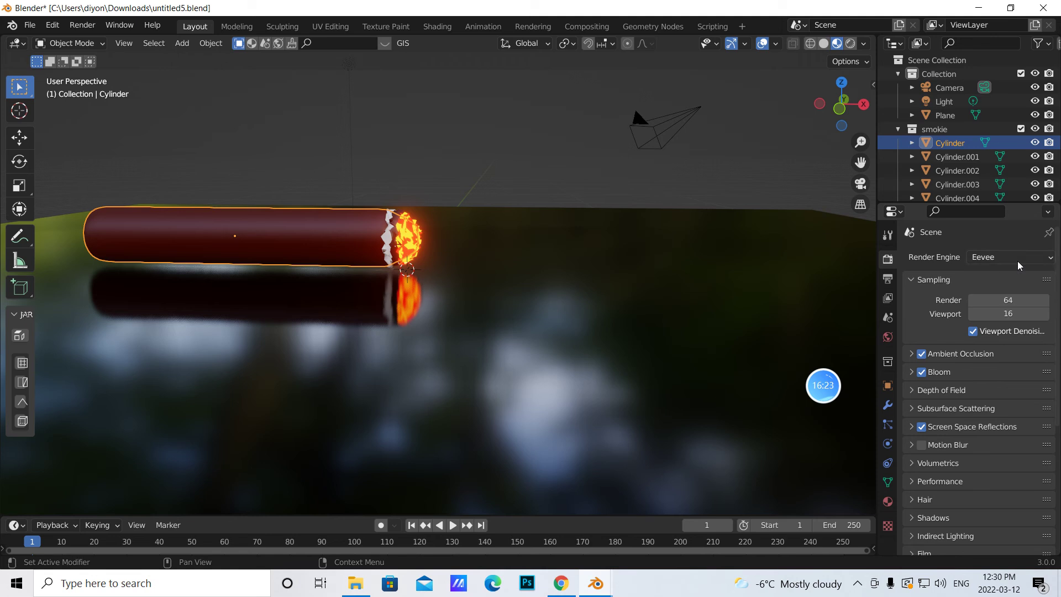
click(1051, 258)
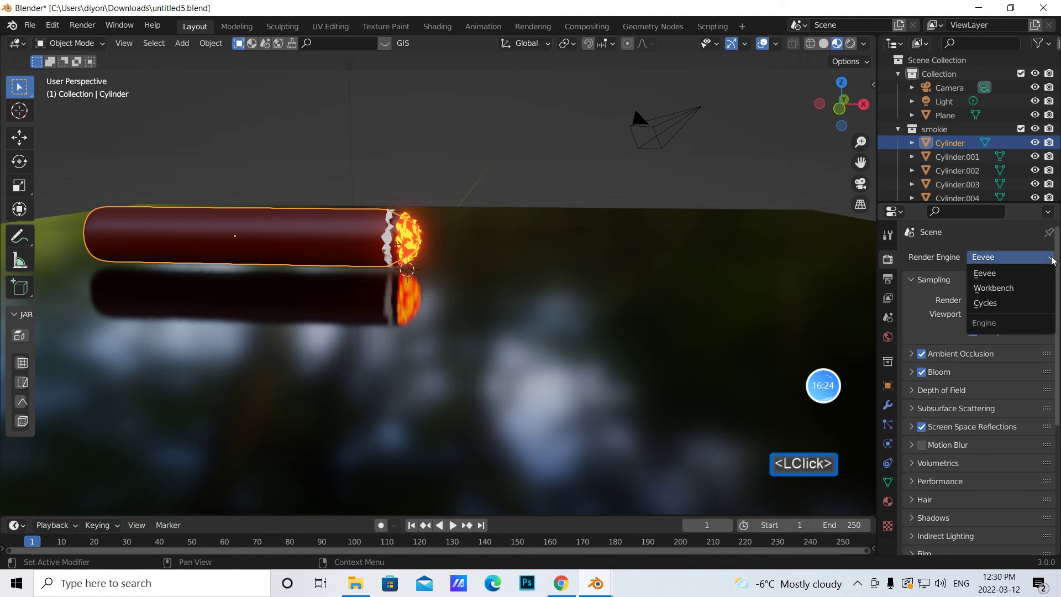
click(987, 304)
click(1050, 292)
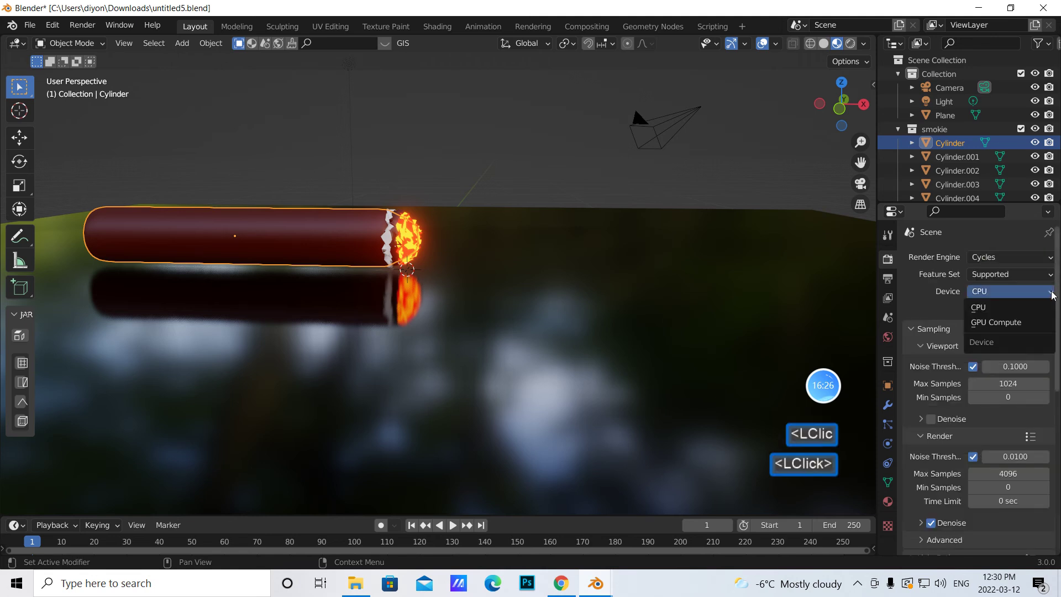
click(1000, 322)
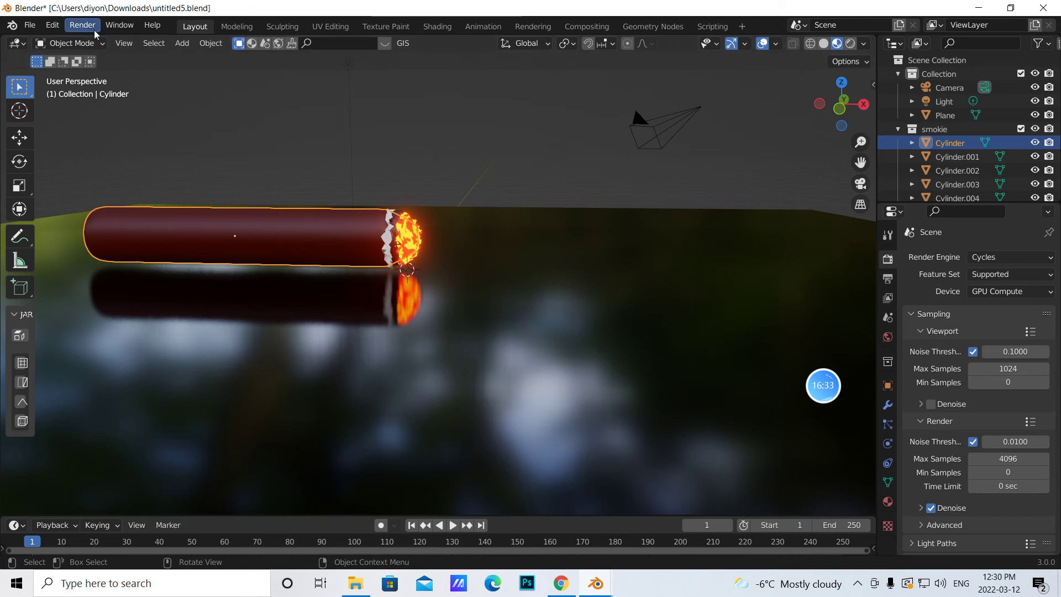
click(30, 25)
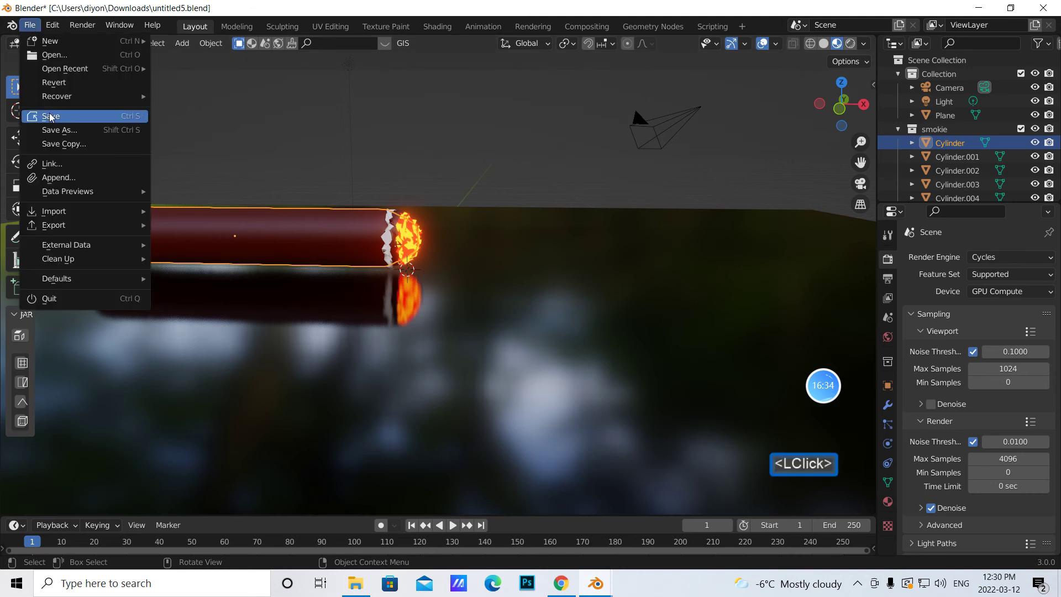
click(49, 113)
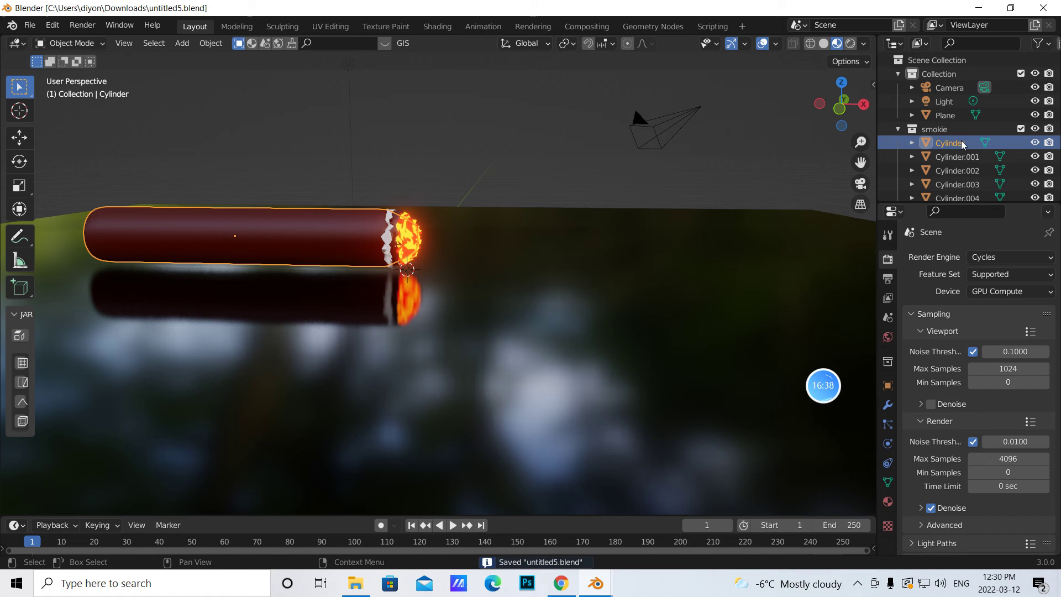
Add a Quick Smoke effect to the glowing ember object Cylinder.003 and raise the smoke domain about 1.01 m along Z
click(948, 185)
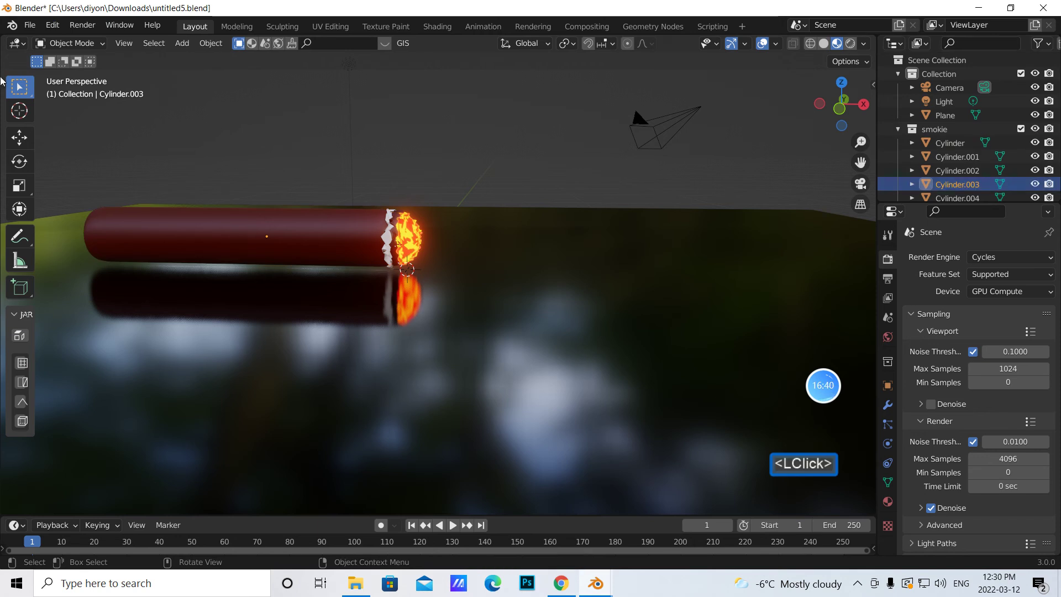
click(182, 43)
mouse_move(188, 60)
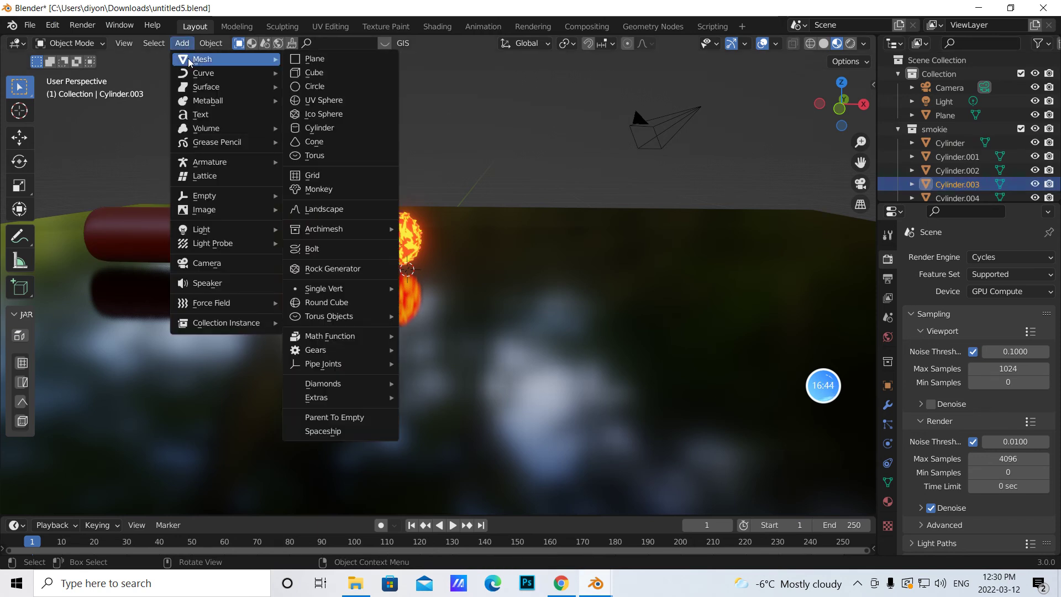
mouse_move(210, 44)
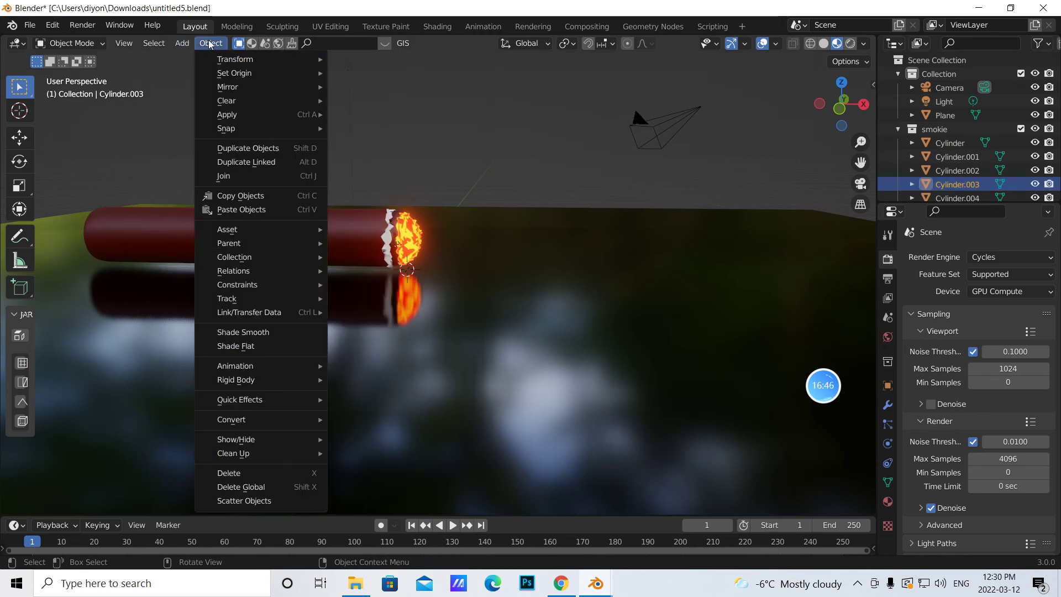
click(211, 43)
click(210, 44)
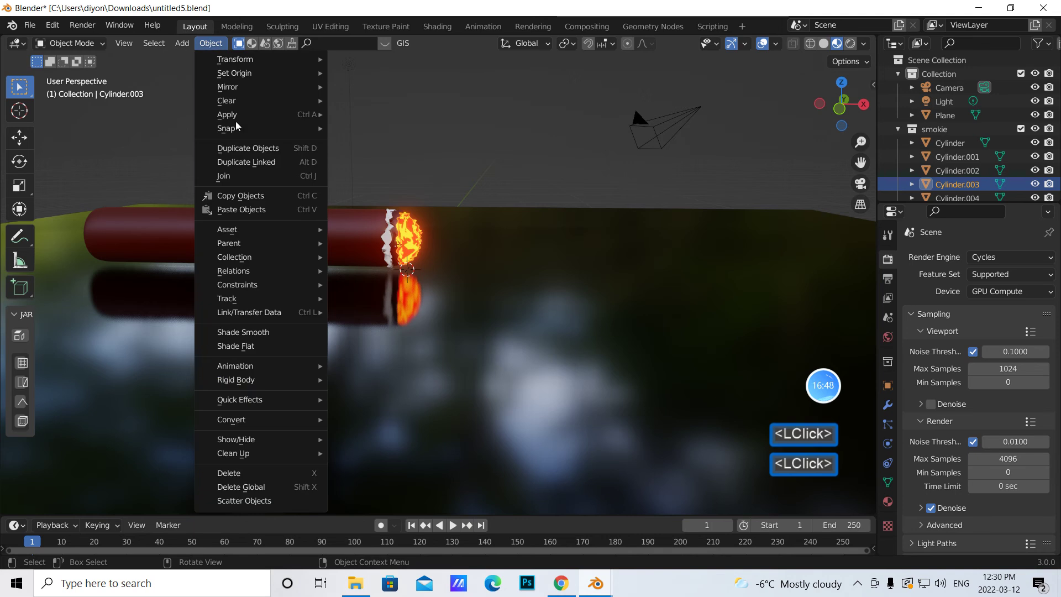
mouse_move(251, 401)
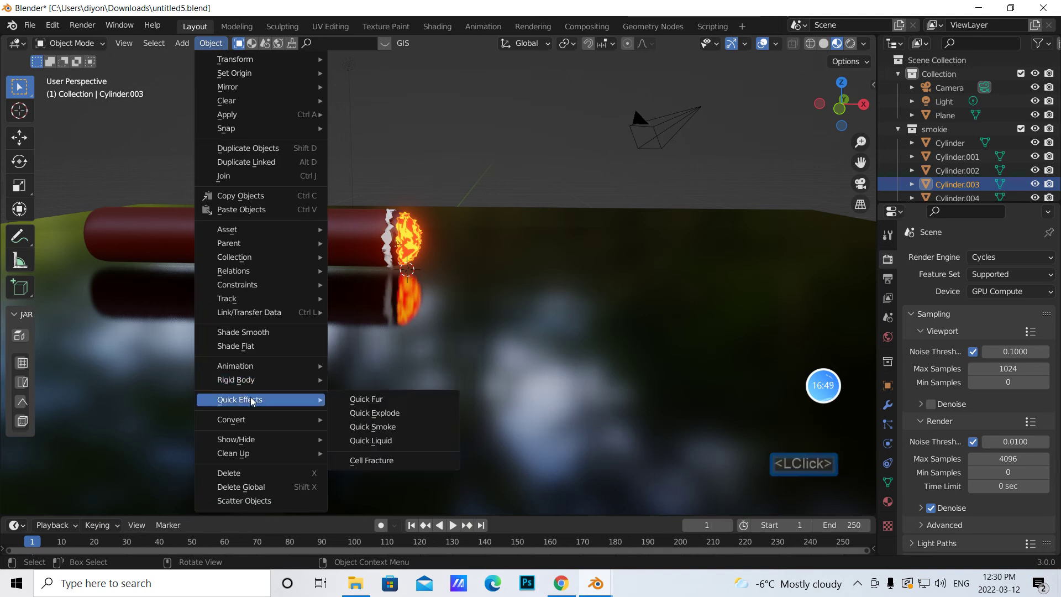
click(357, 429)
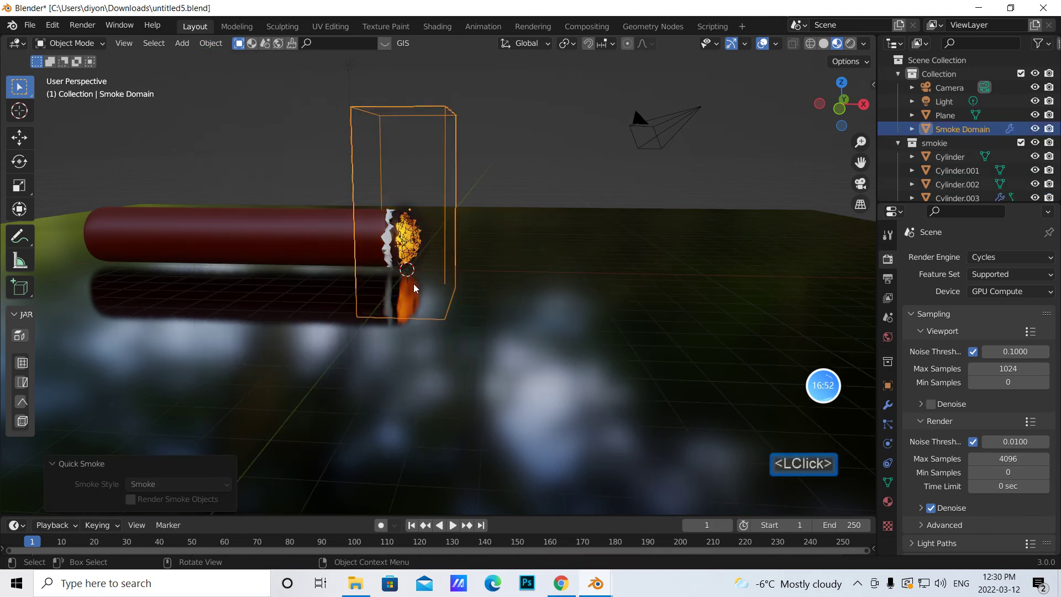
click(19, 138)
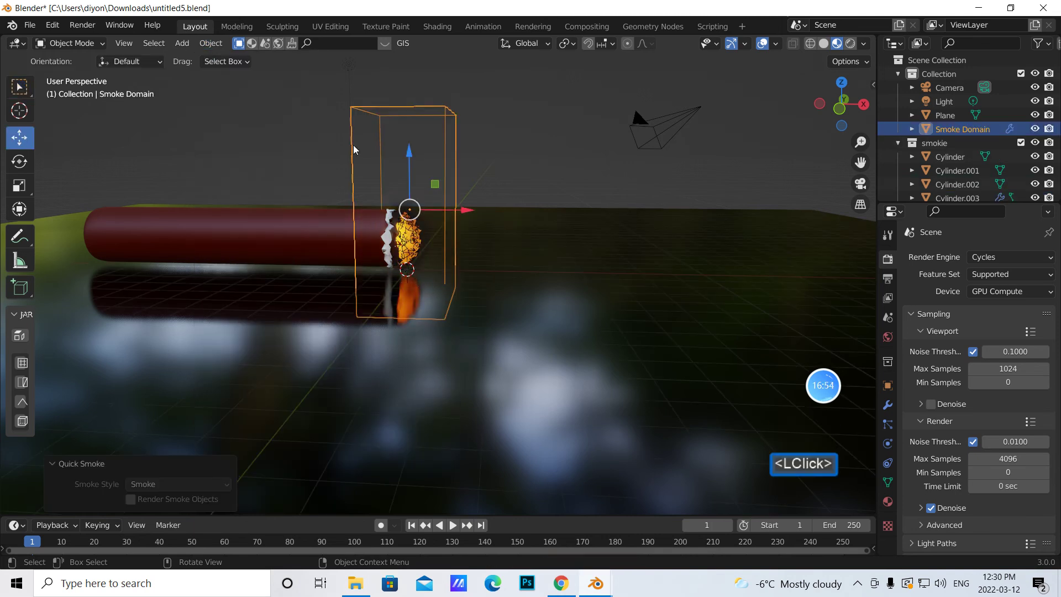
drag(408, 154, 407, 122)
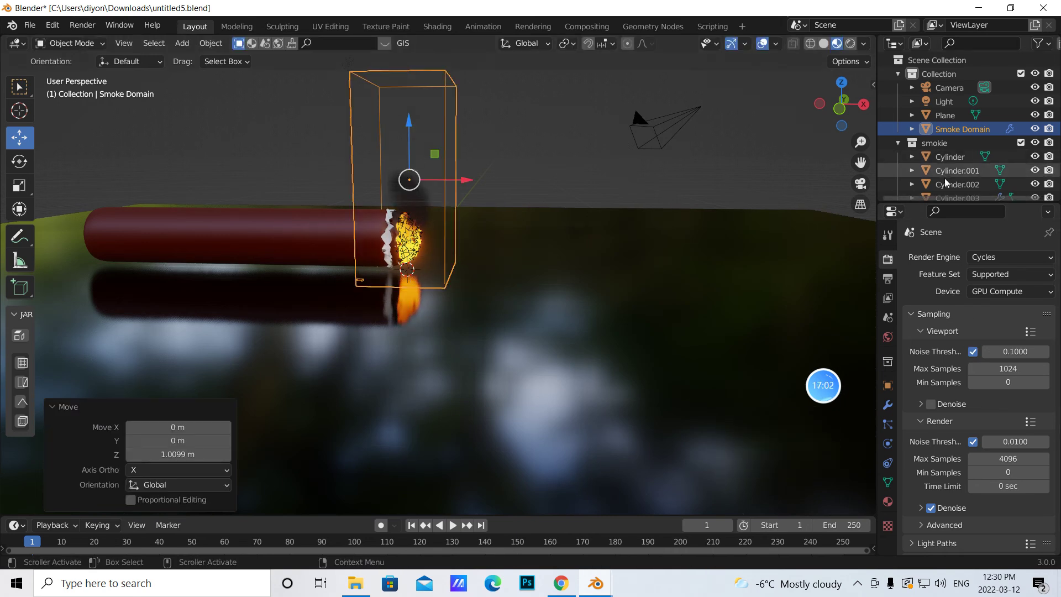
Enable Initial Velocity on the smoke flow of Cylinder.003 and set its Z velocity to 5 m/s
drag(950, 201, 951, 232)
click(952, 199)
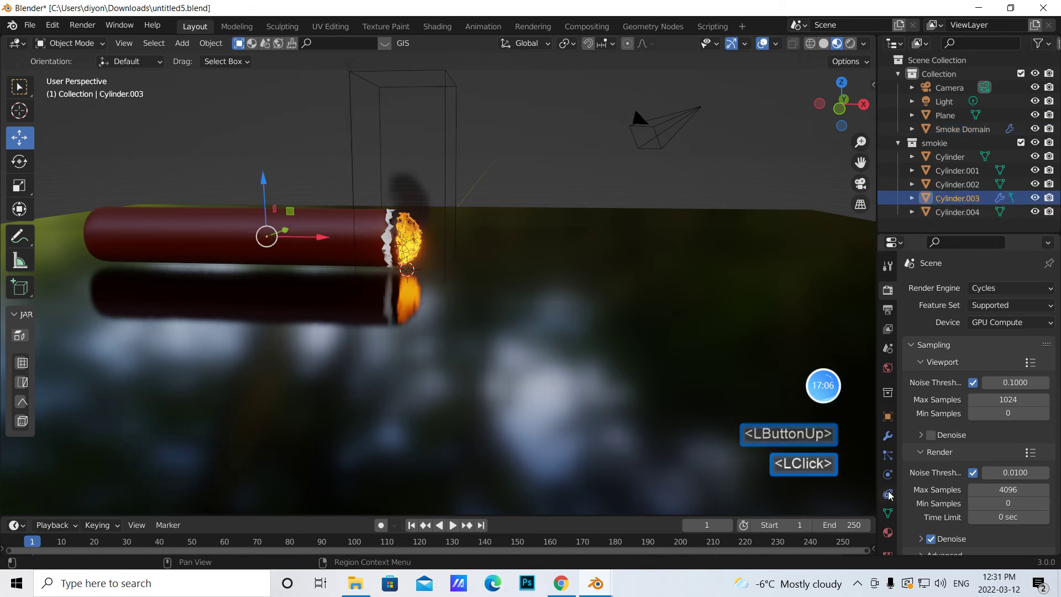
click(887, 475)
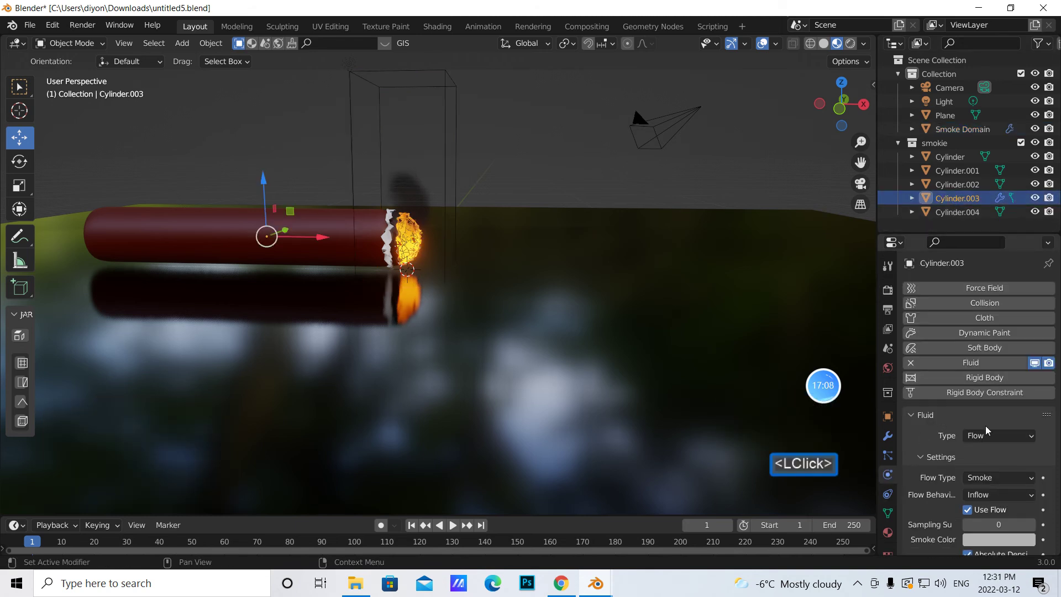
scroll(988, 430, down, 5)
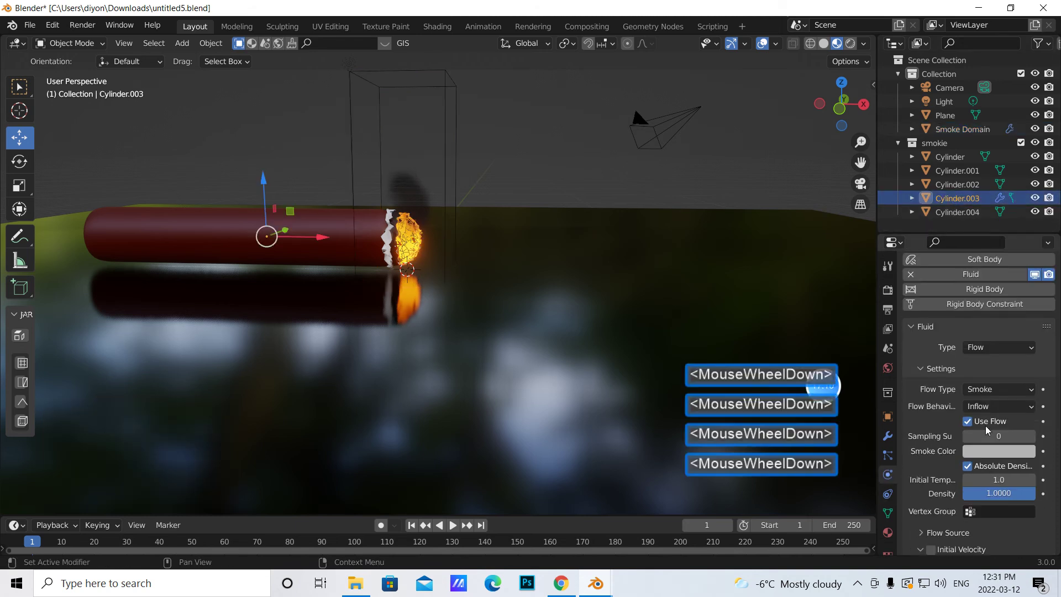
scroll(1000, 507, down, 5)
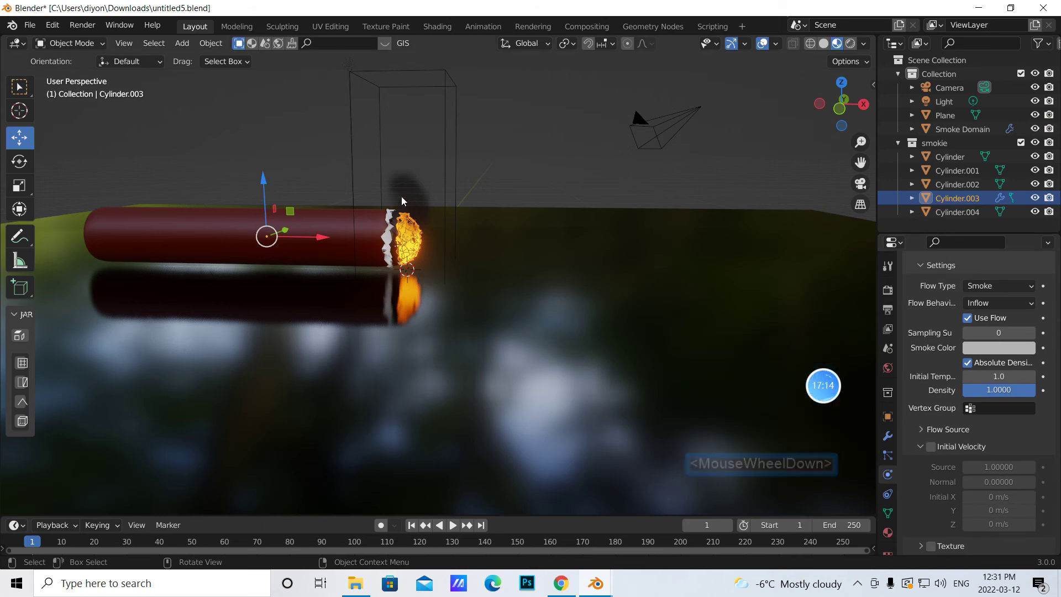
click(932, 447)
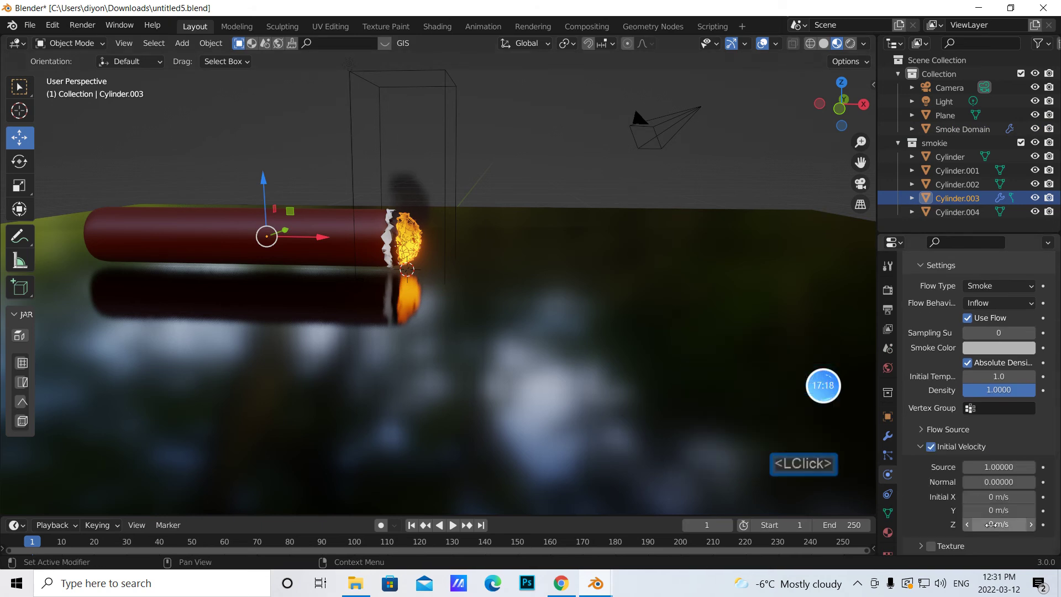
click(999, 524)
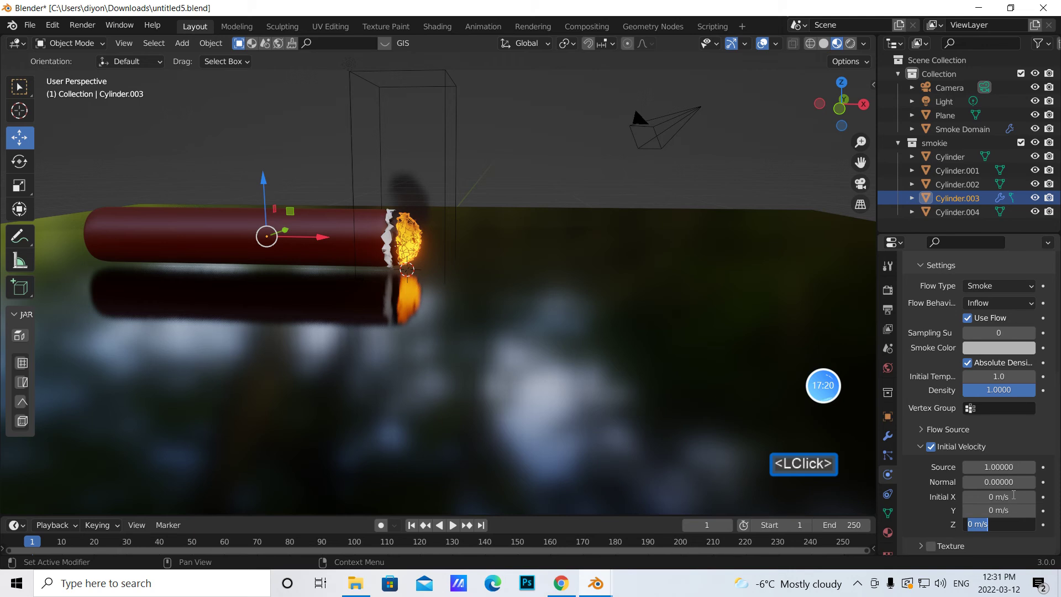
key(BackSpace)
text(5)
click(716, 341)
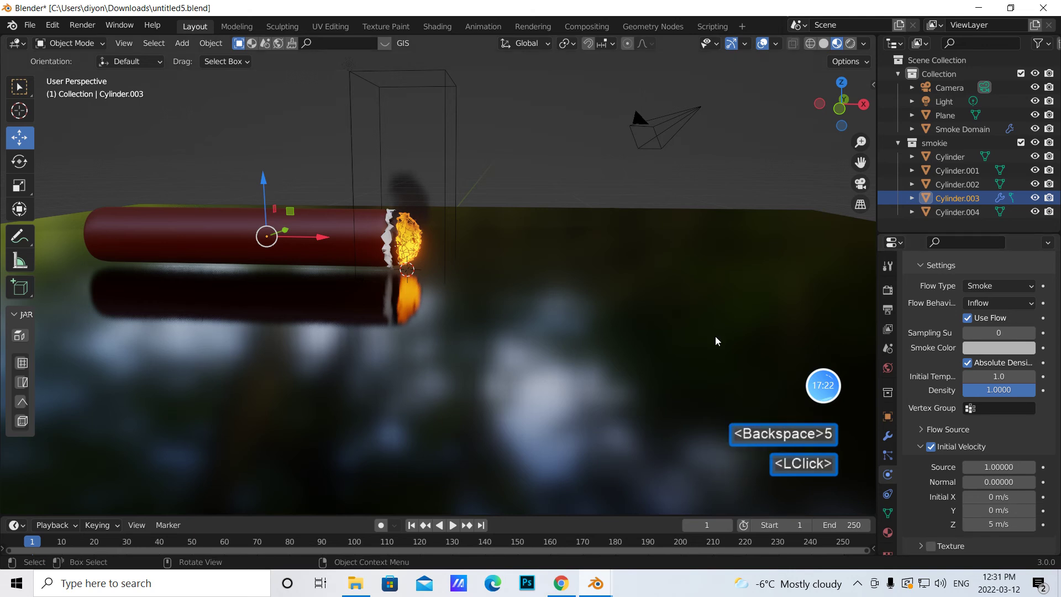
Select the Smoke Domain and check the Domain Type choices in its fluid settings
scroll(943, 340, up, 6)
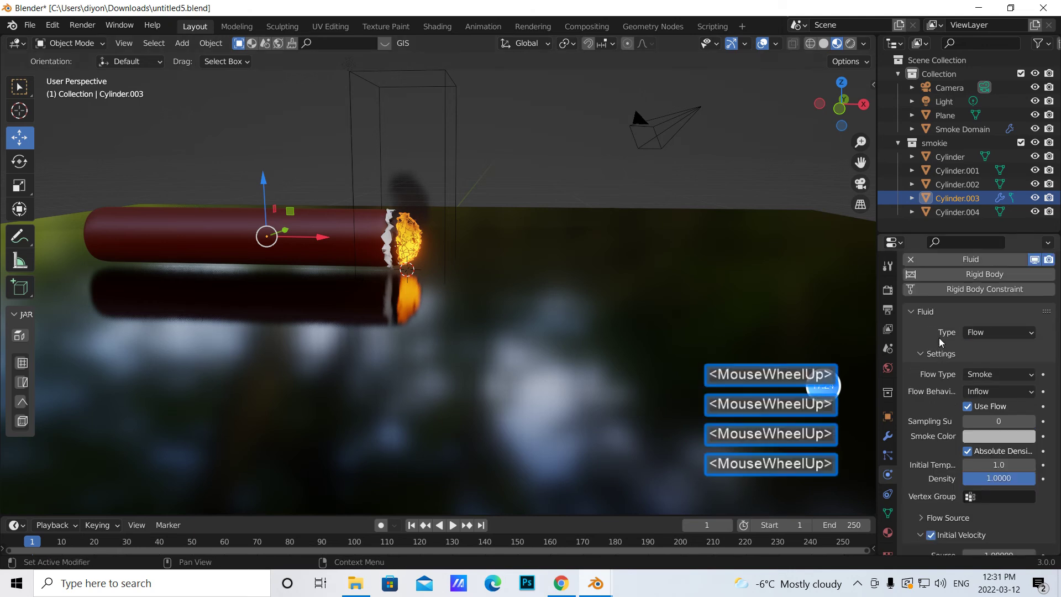
scroll(944, 316, up, 2)
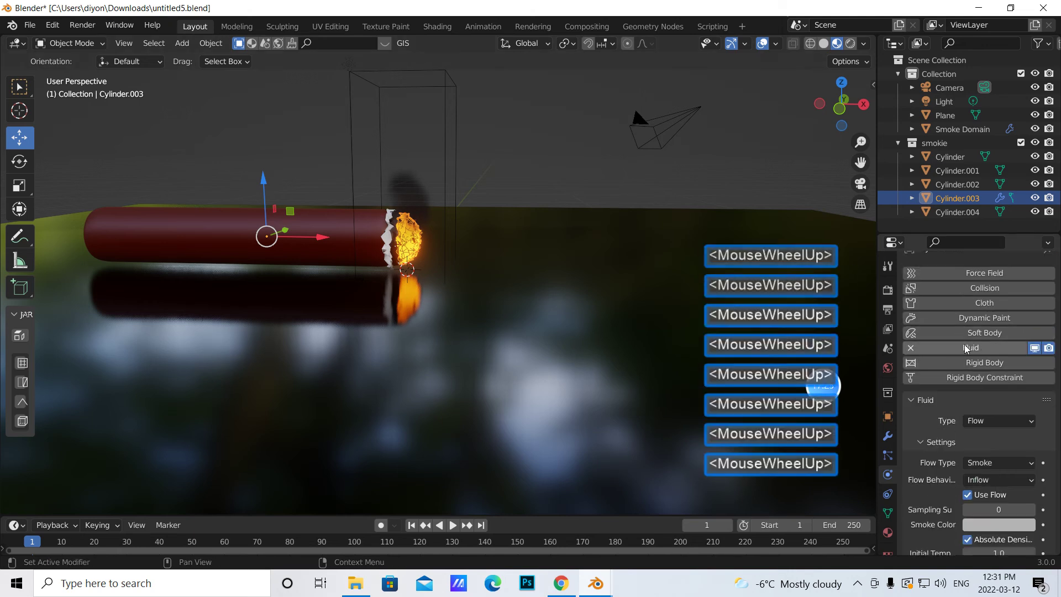
click(963, 129)
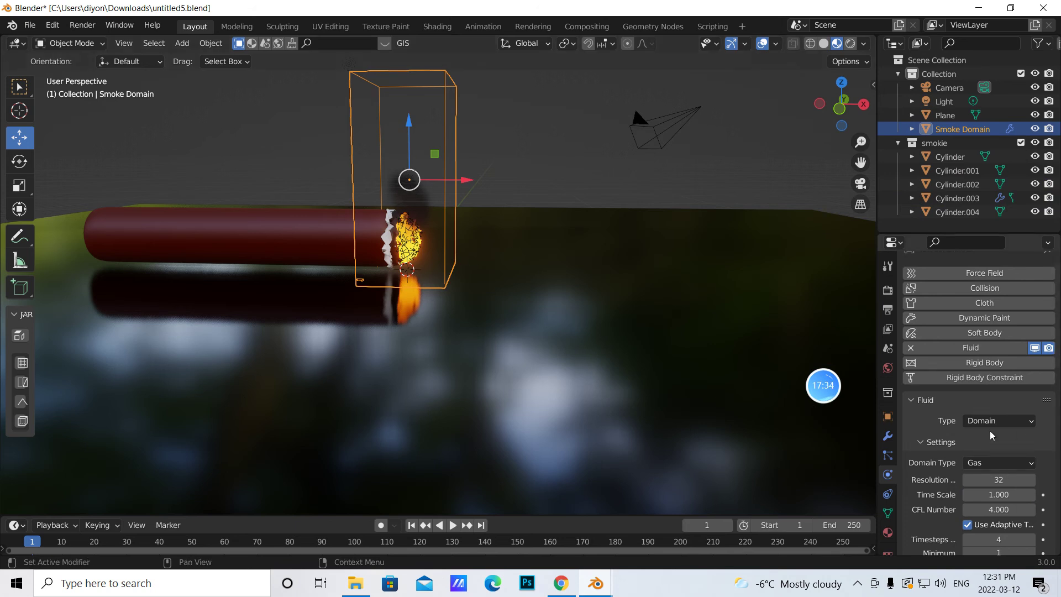
click(1027, 464)
click(1030, 466)
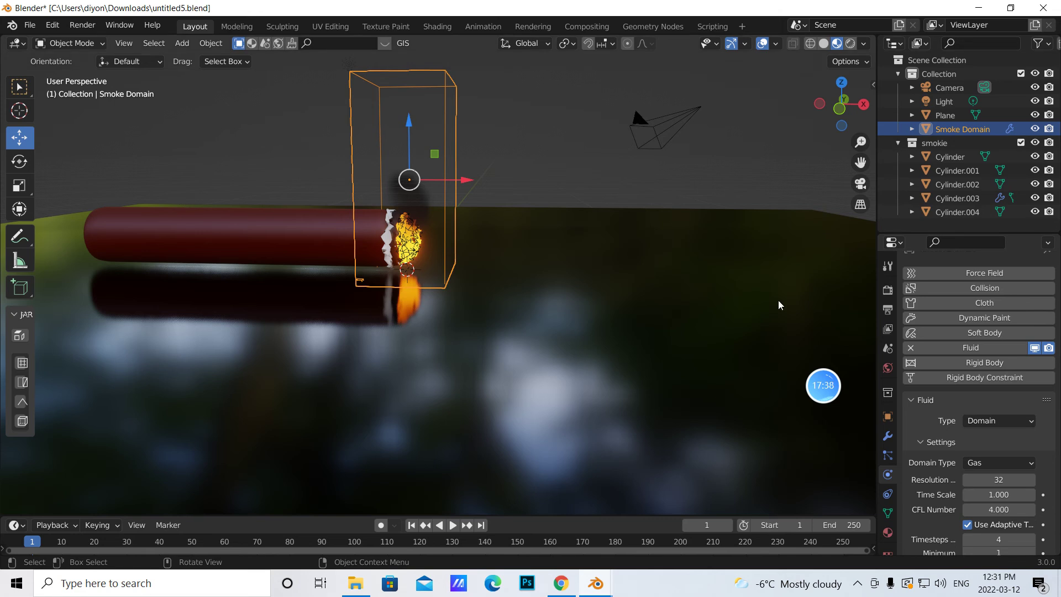
Set the Smoke Domain's gas Buoyancy Density to 5, Heat to 5 and Vorticity to 1
scroll(1001, 492, down, 3)
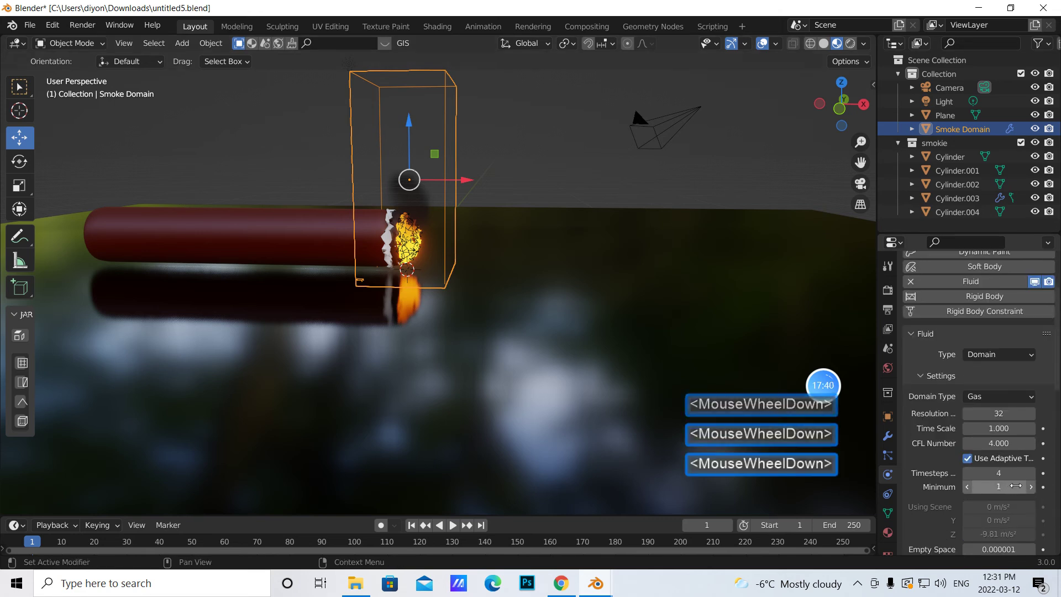
scroll(1012, 487, down, 8)
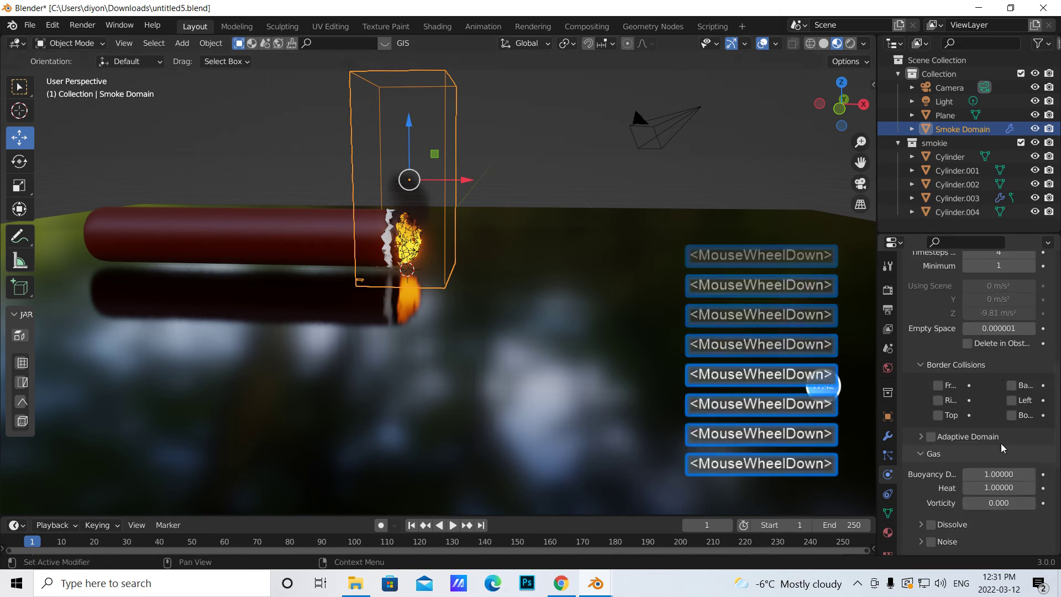
scroll(1004, 448, down, 5)
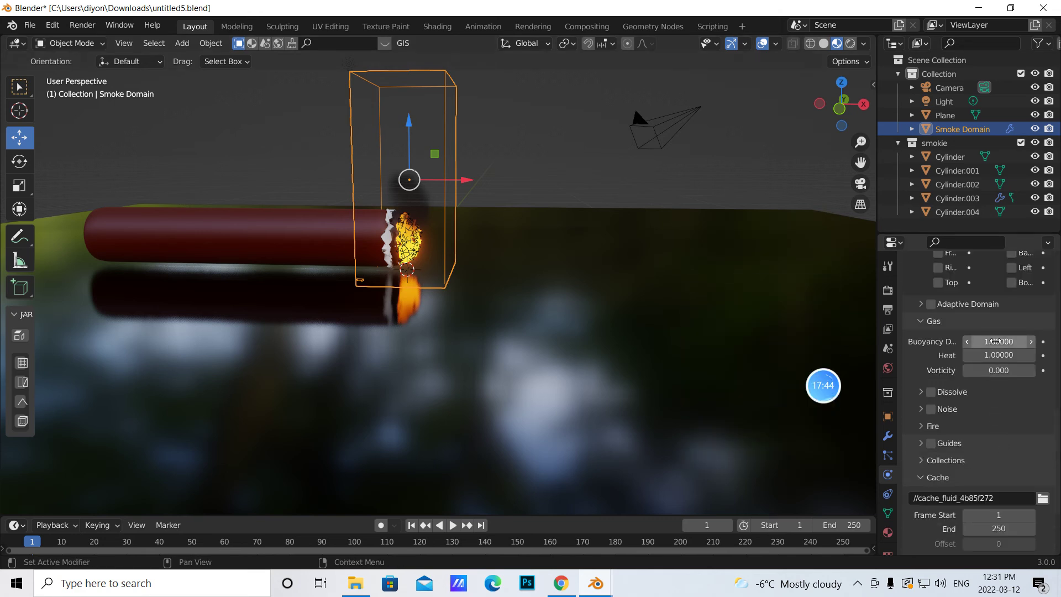
click(997, 341)
key(BackSpace)
text(58)
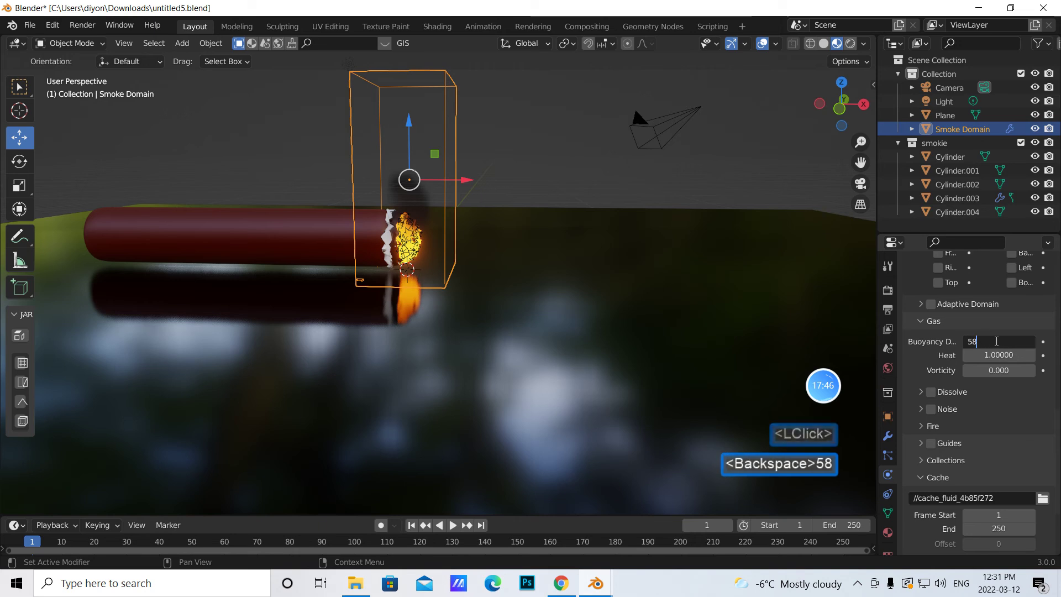
key(BackSpace)
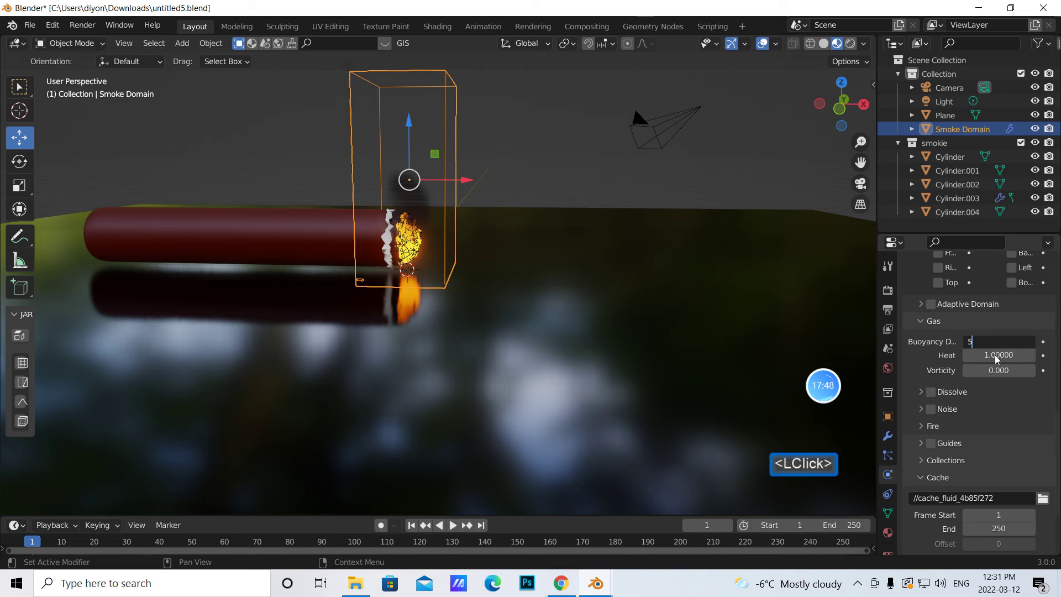
click(996, 355)
key(BackSpace)
text(5)
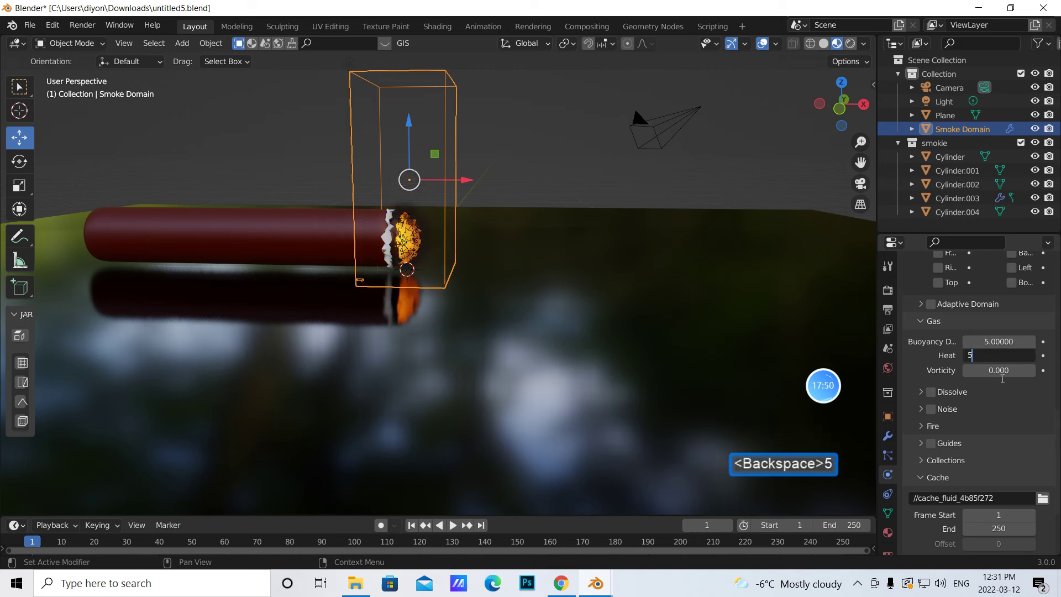
click(1002, 371)
key(BackSpace)
text(1)
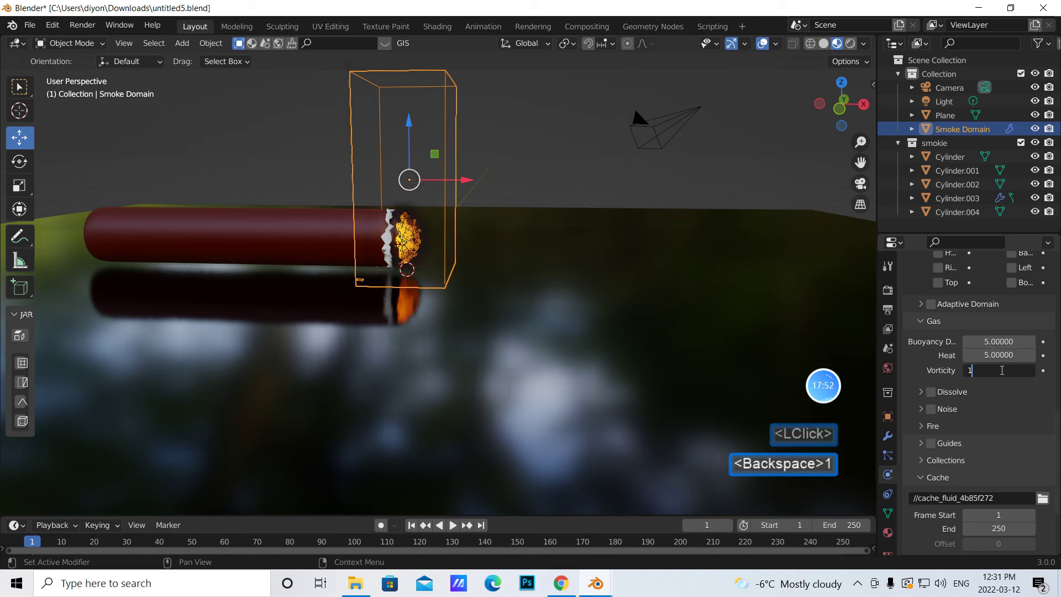
click(1037, 434)
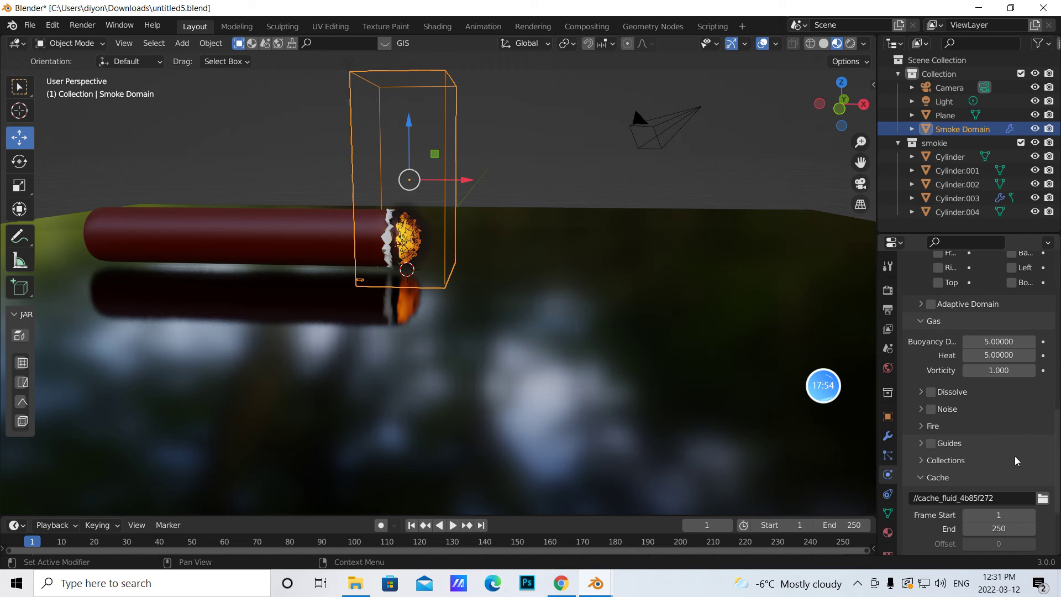
Set the smoke domain's cache type to All and make the cache resumable
scroll(972, 477, down, 3)
drag(611, 518, 610, 494)
click(984, 463)
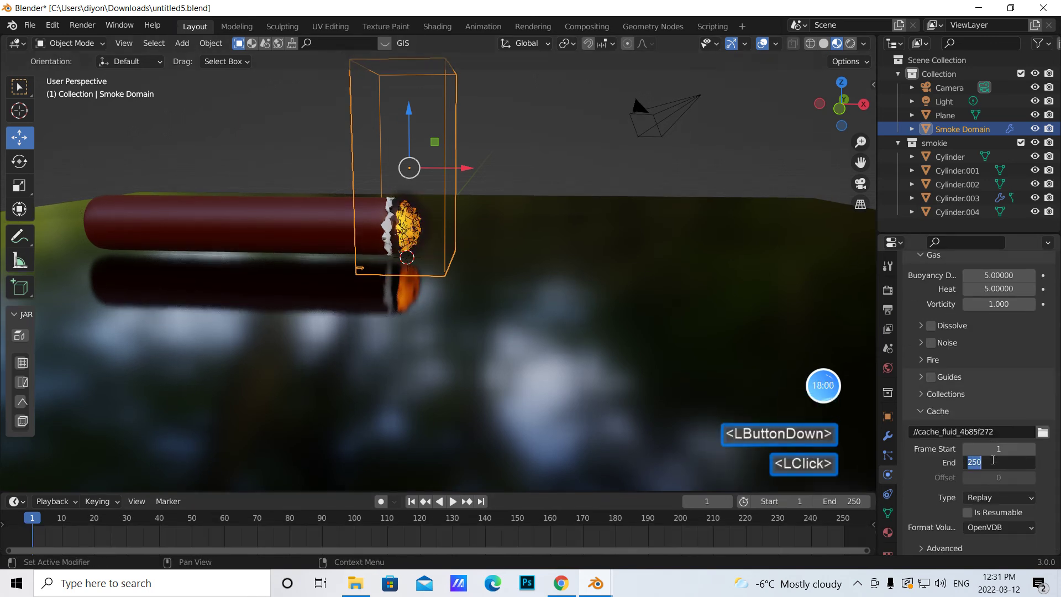
click(1010, 487)
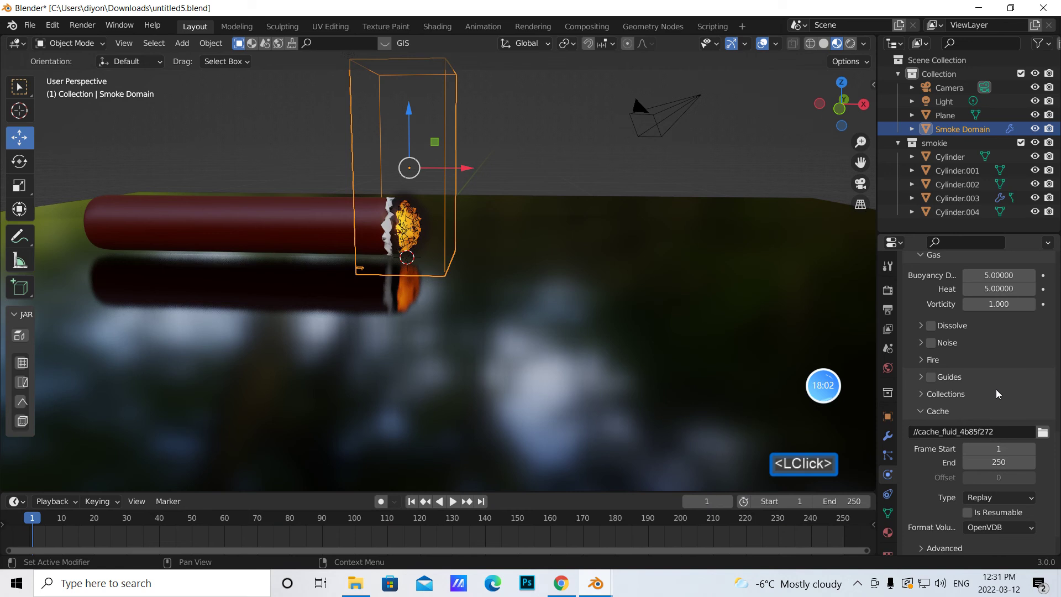
click(1033, 501)
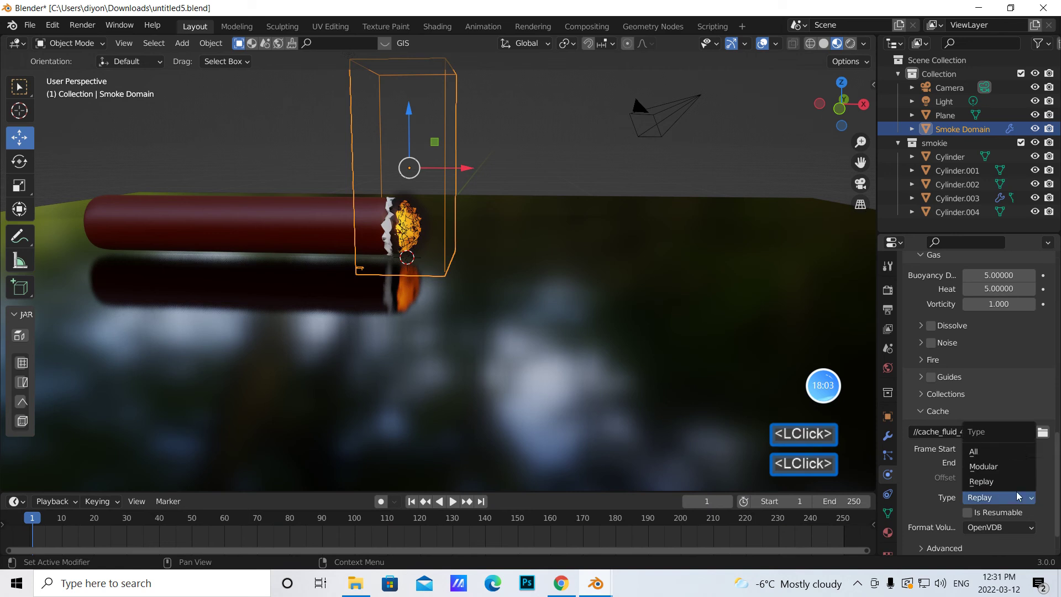
click(995, 450)
scroll(1021, 539, down, 4)
click(968, 453)
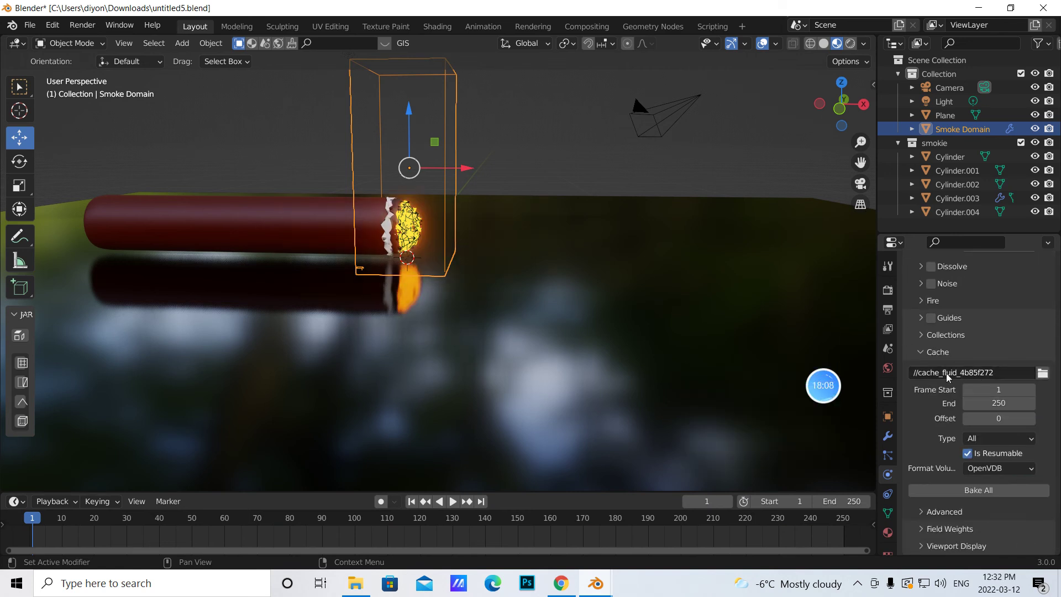
click(1043, 373)
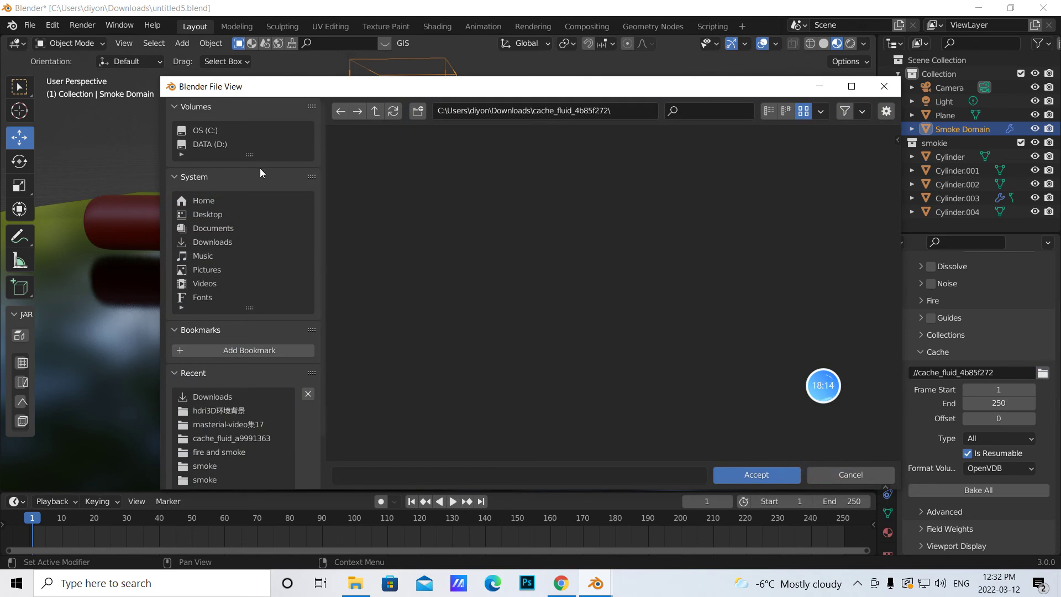
click(224, 228)
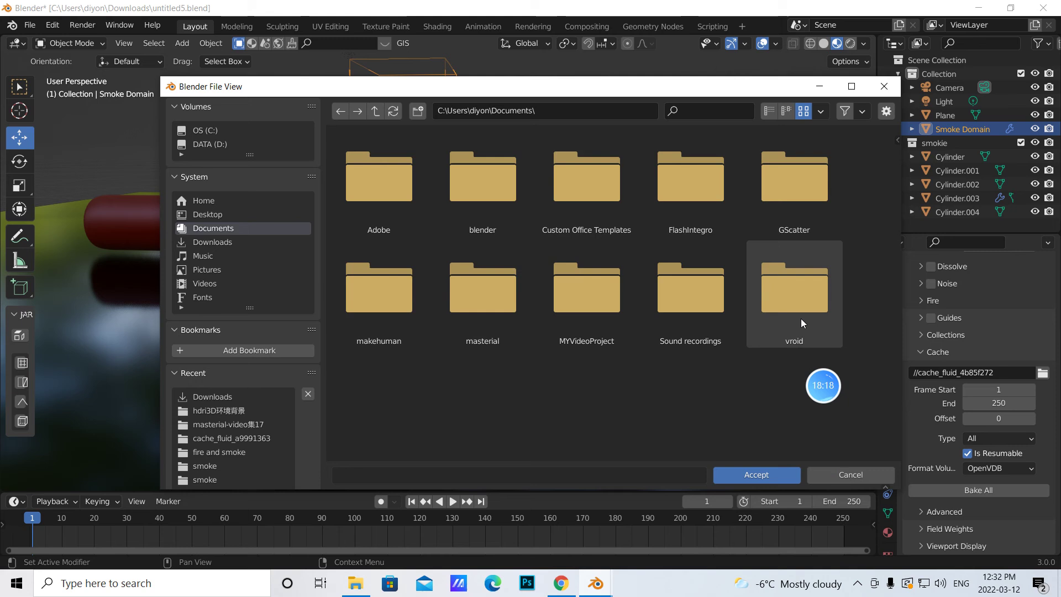
click(852, 474)
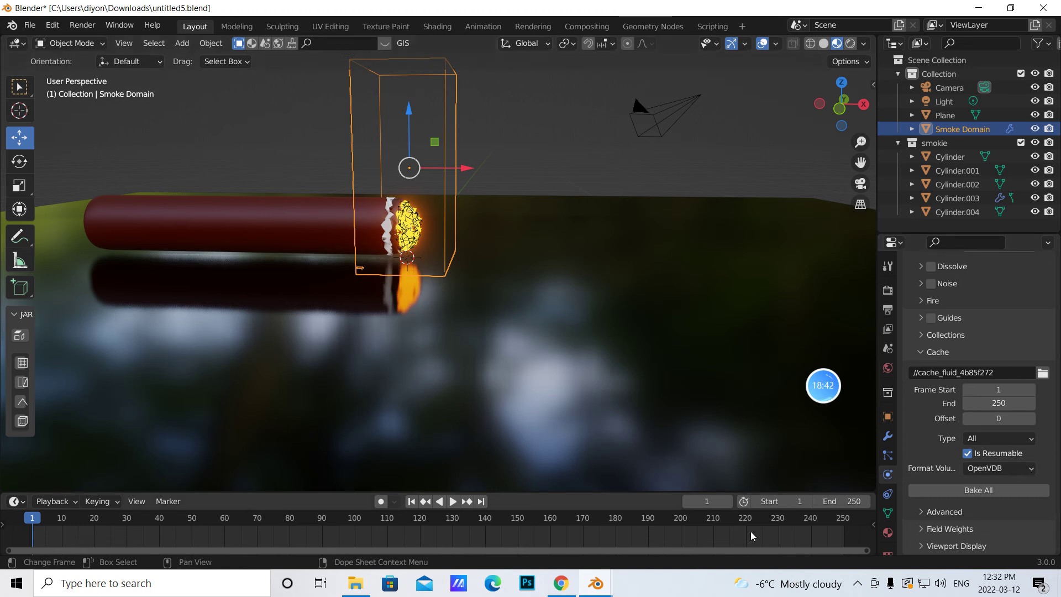
Save the project and bake the complete smoke simulation of the Smoke Domain
click(29, 25)
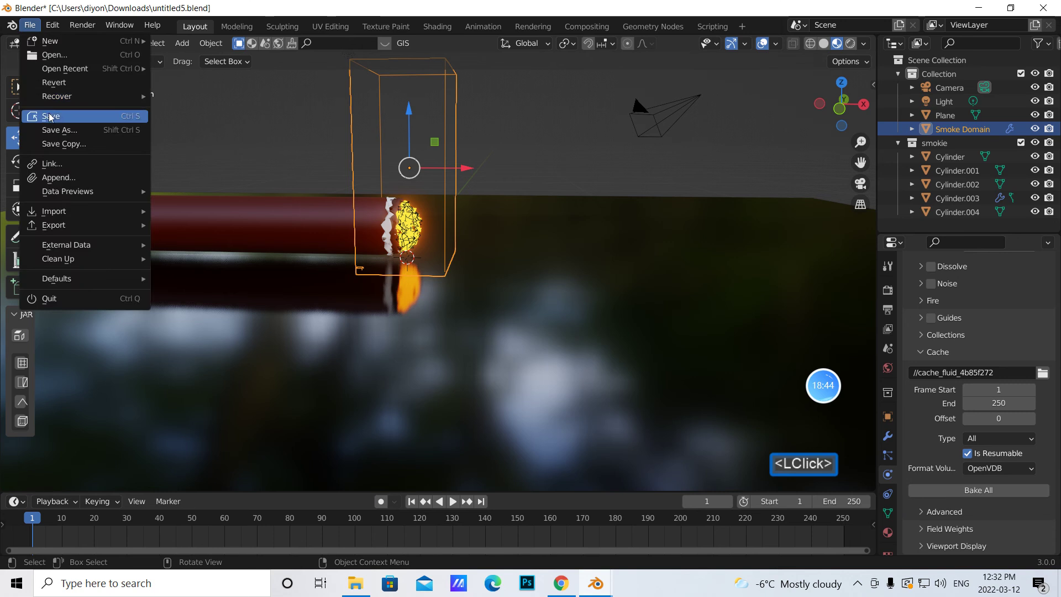
click(49, 116)
scroll(970, 343, up, 11)
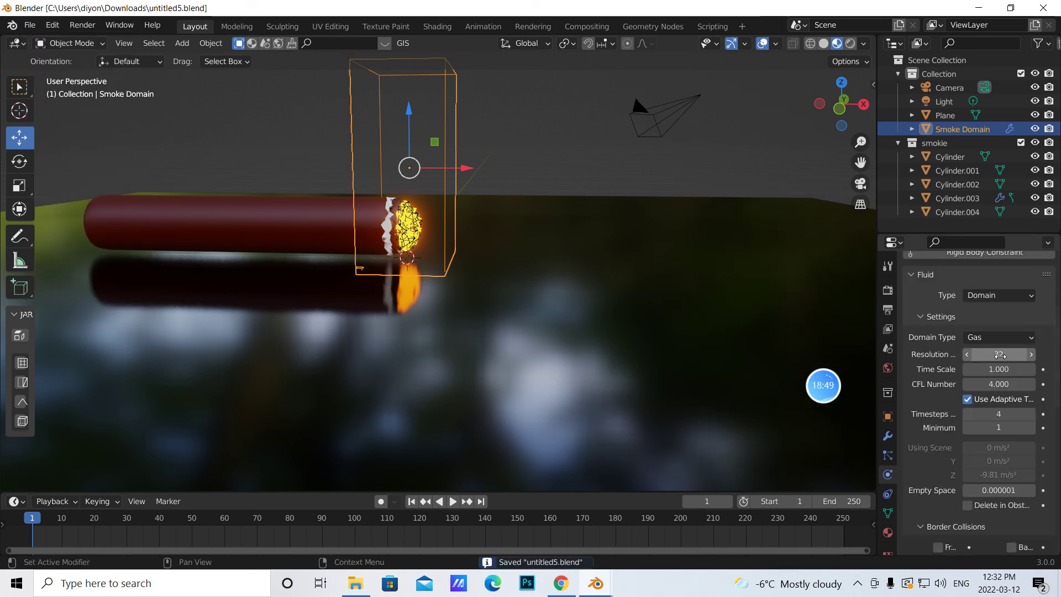
scroll(995, 420, down, 10)
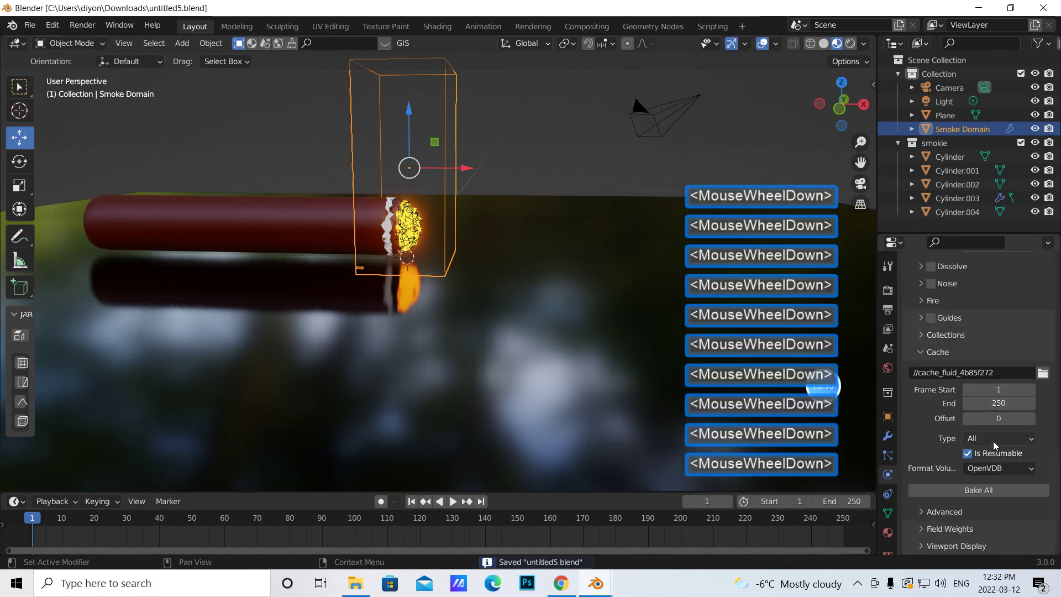
click(978, 491)
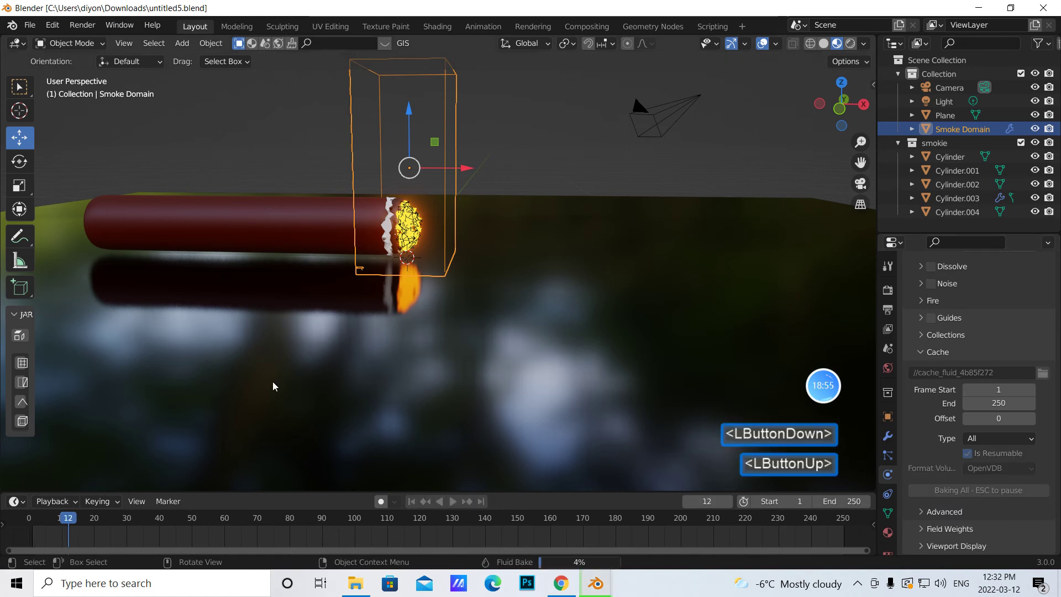
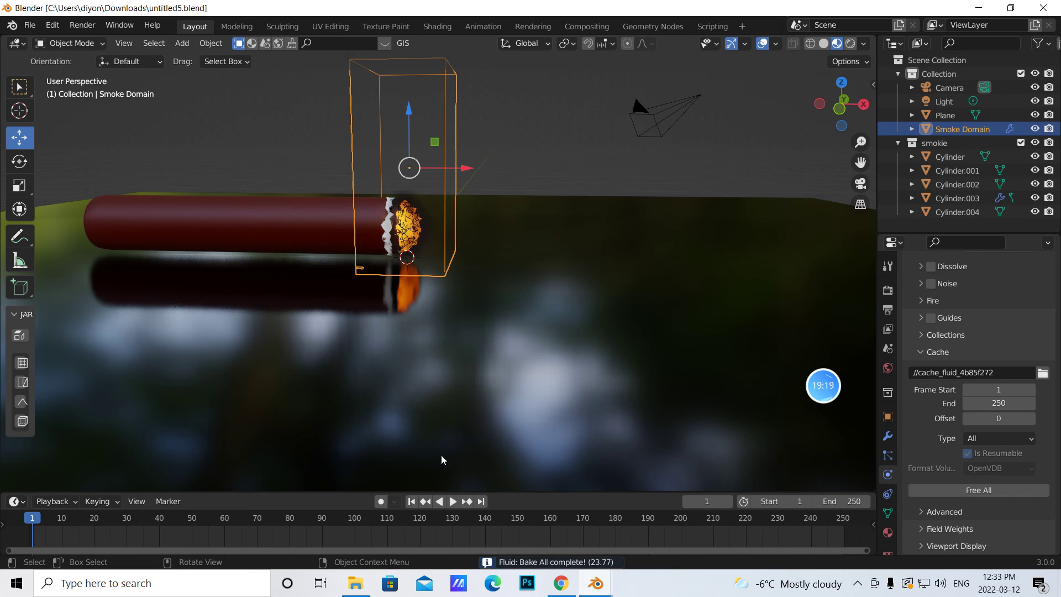
Play back the baked smoke animation, stop it and return to the first frame
click(456, 502)
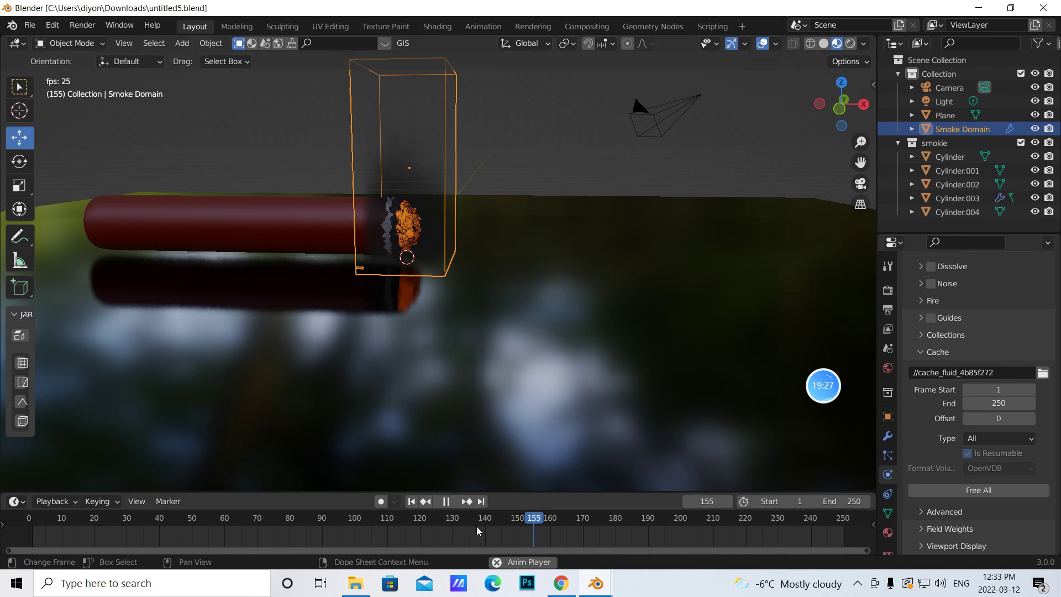
click(433, 502)
click(411, 501)
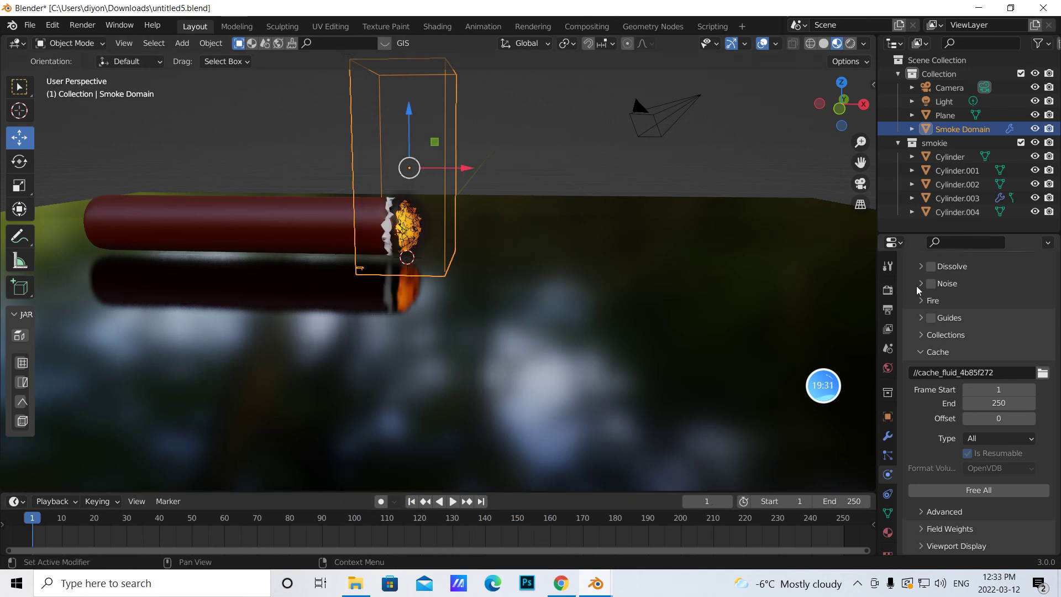
Show the world properties, switch to Chrome and view the HDRIs section of the Poly Haven asset library
click(888, 367)
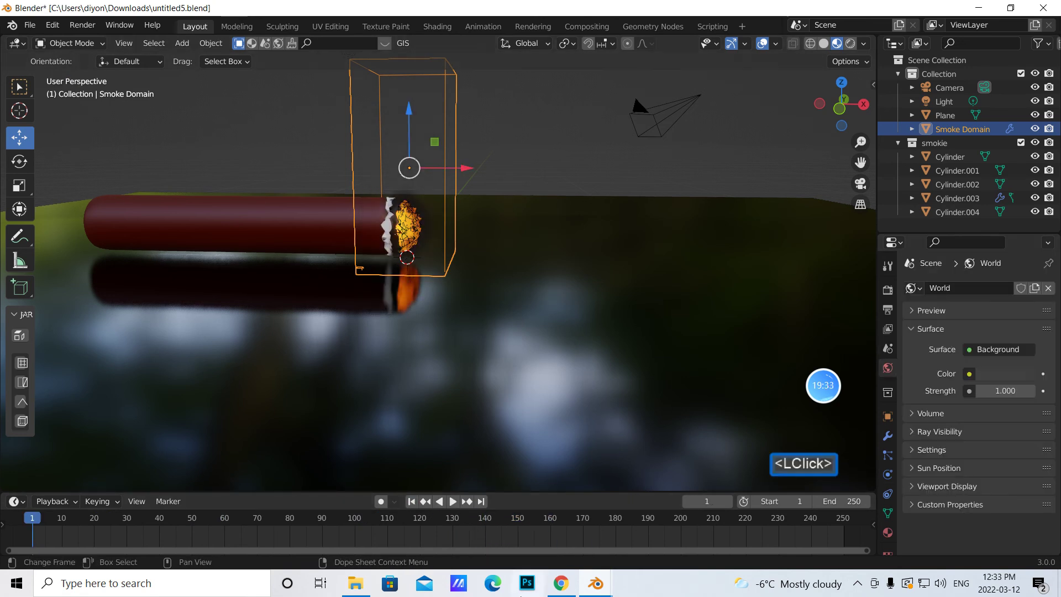
click(527, 583)
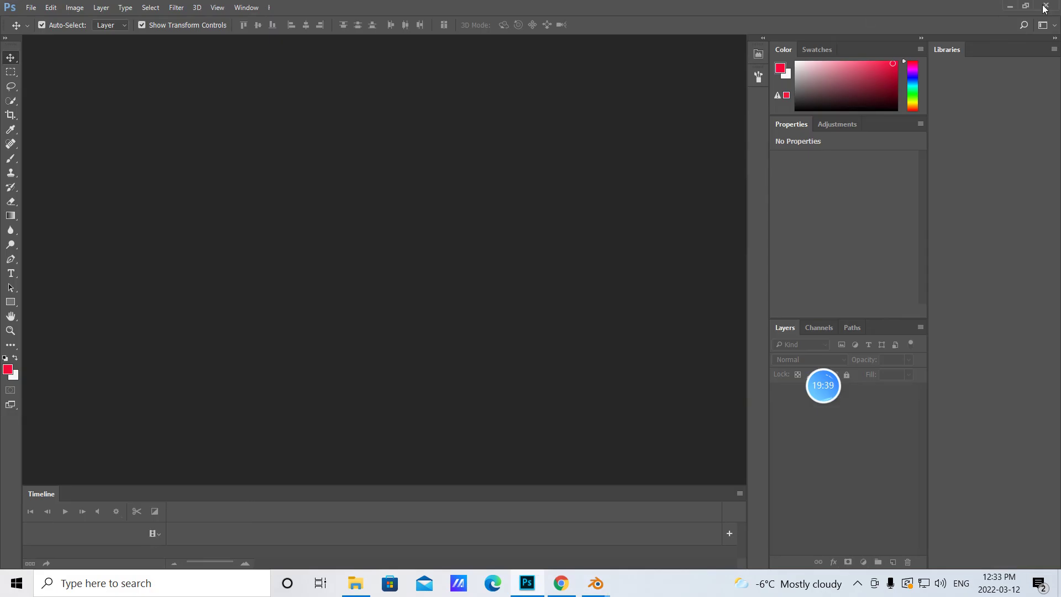
click(1045, 7)
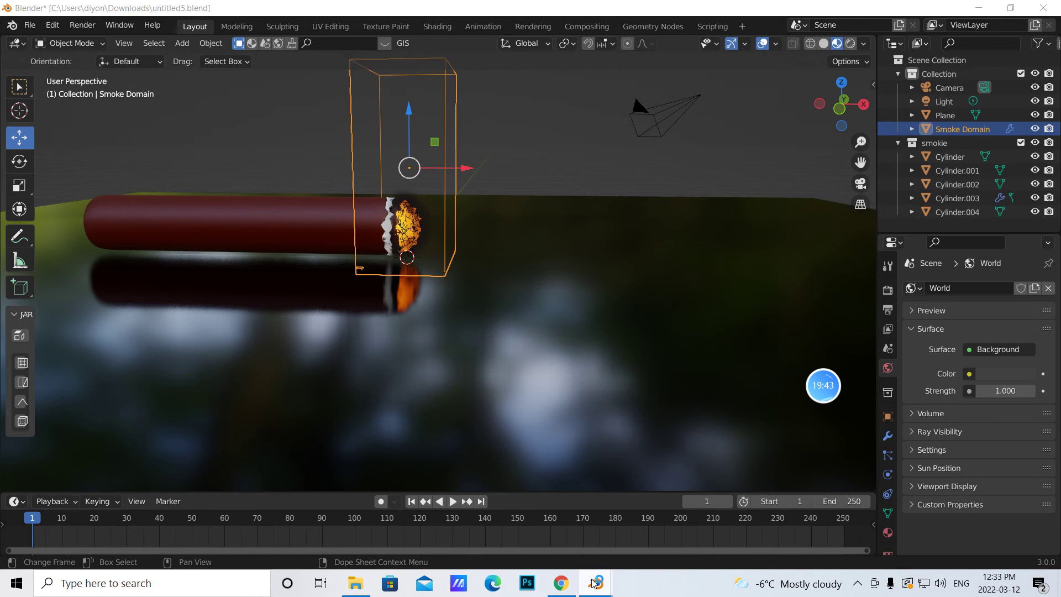
mouse_move(561, 583)
click(497, 519)
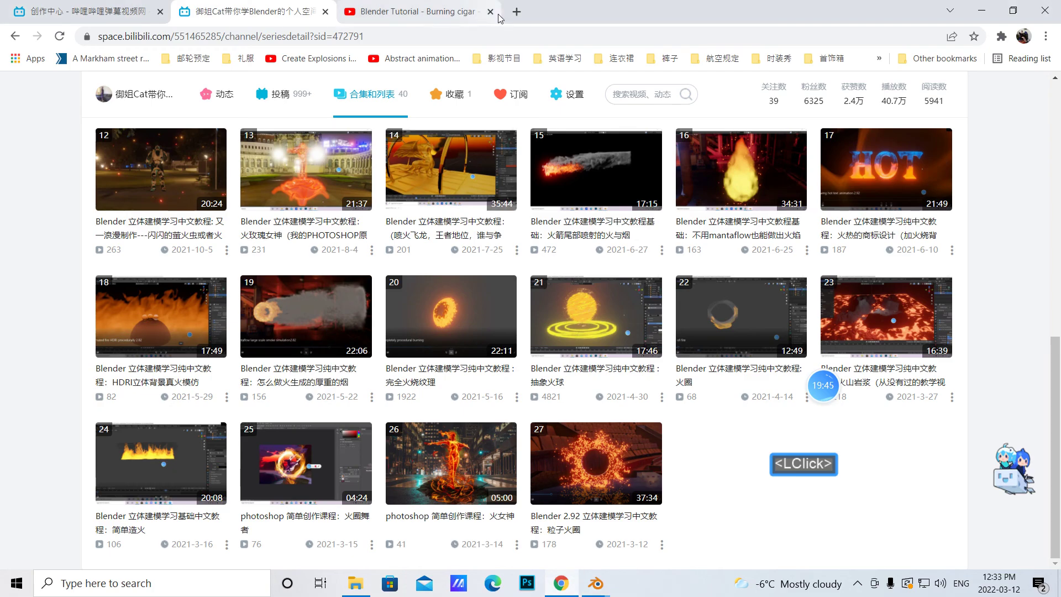
click(517, 11)
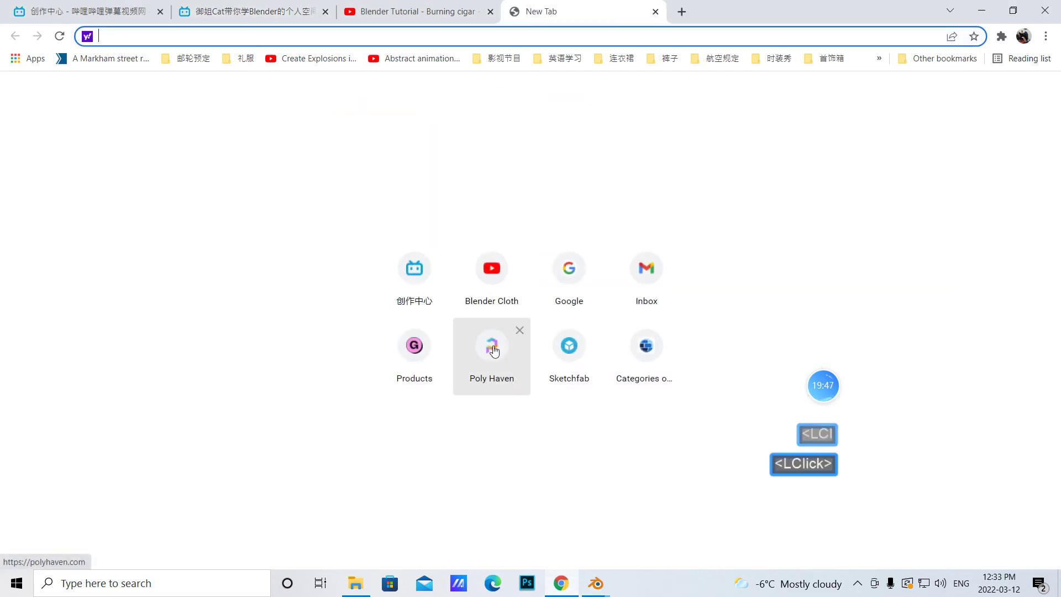
click(493, 352)
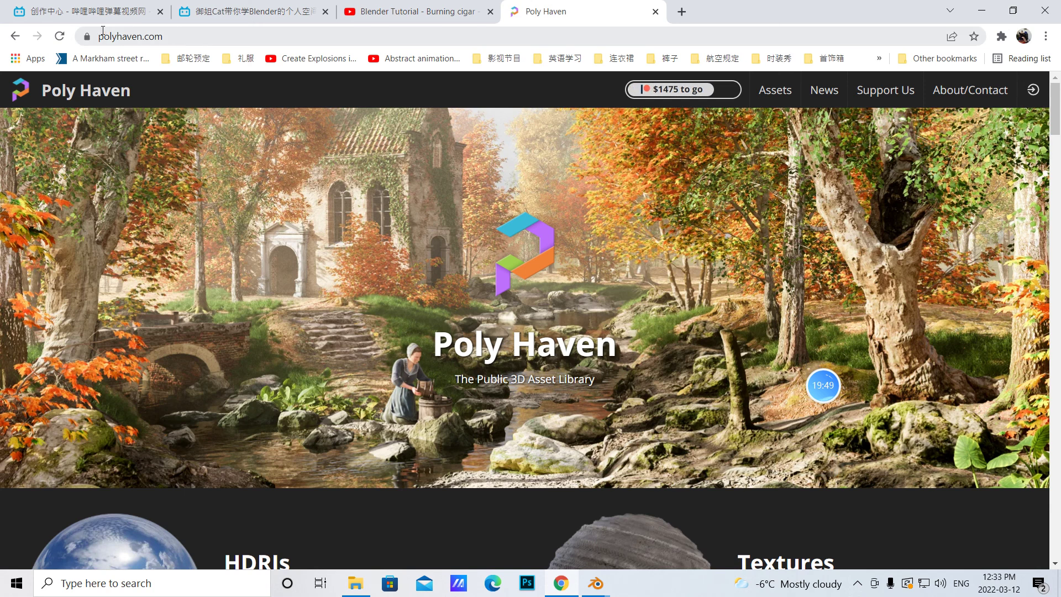
mouse_move(779, 96)
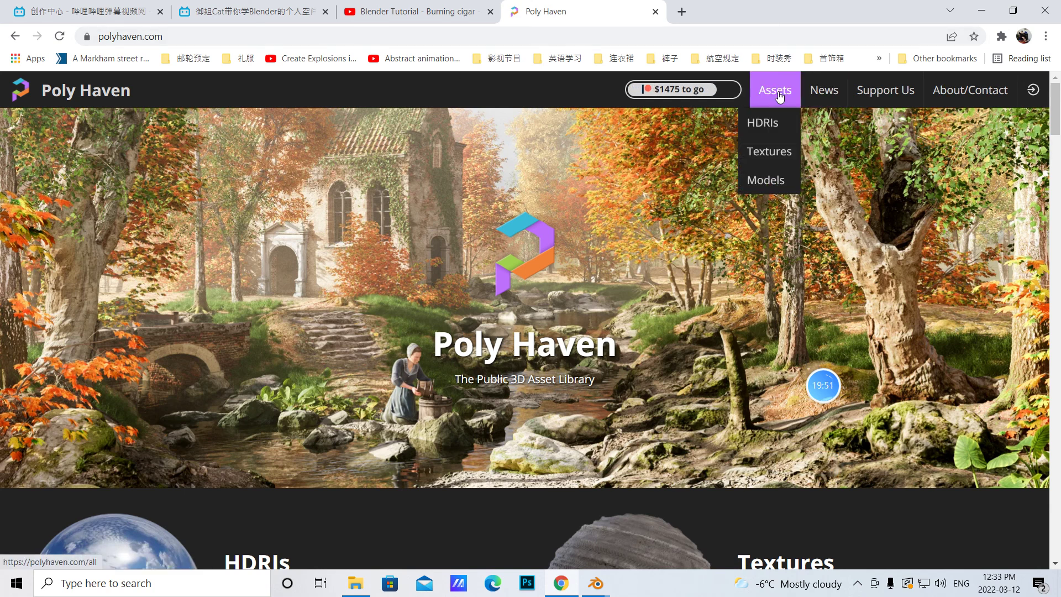
click(762, 123)
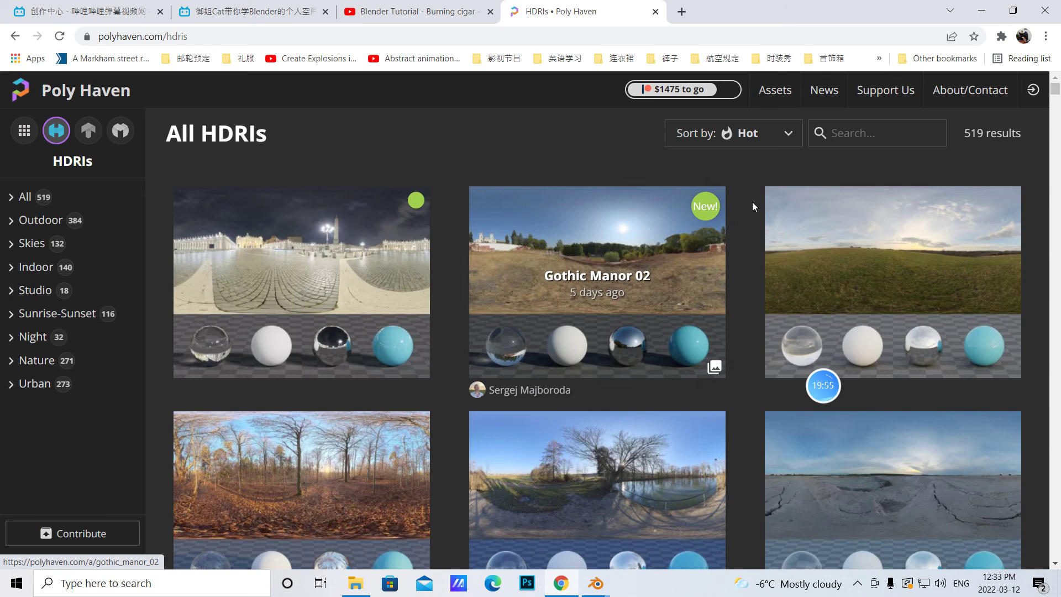
Switch back to Blender and assign an Environment Texture to the world background color
click(596, 583)
click(645, 528)
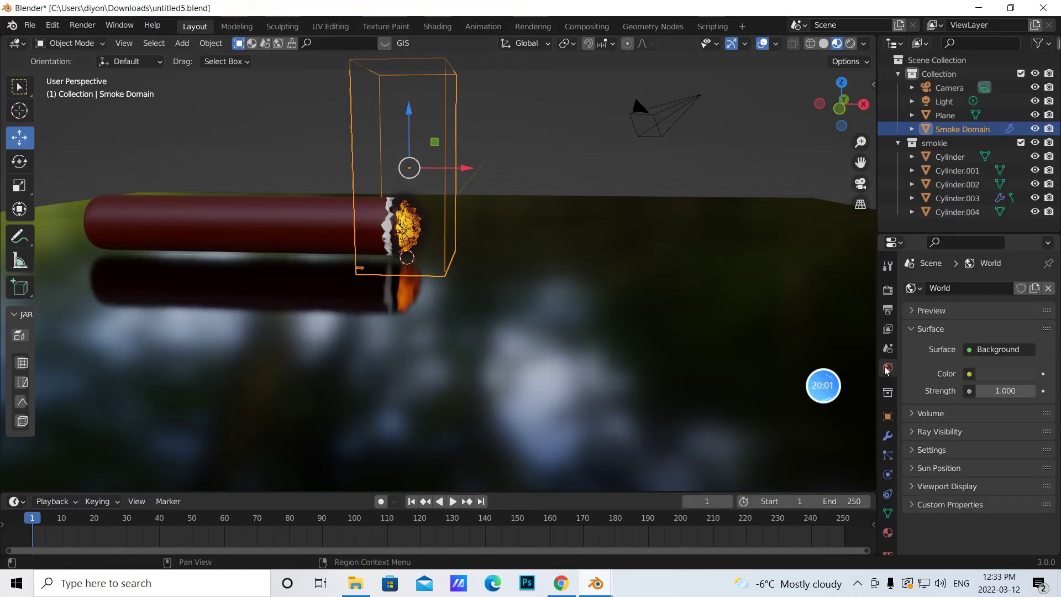
click(969, 375)
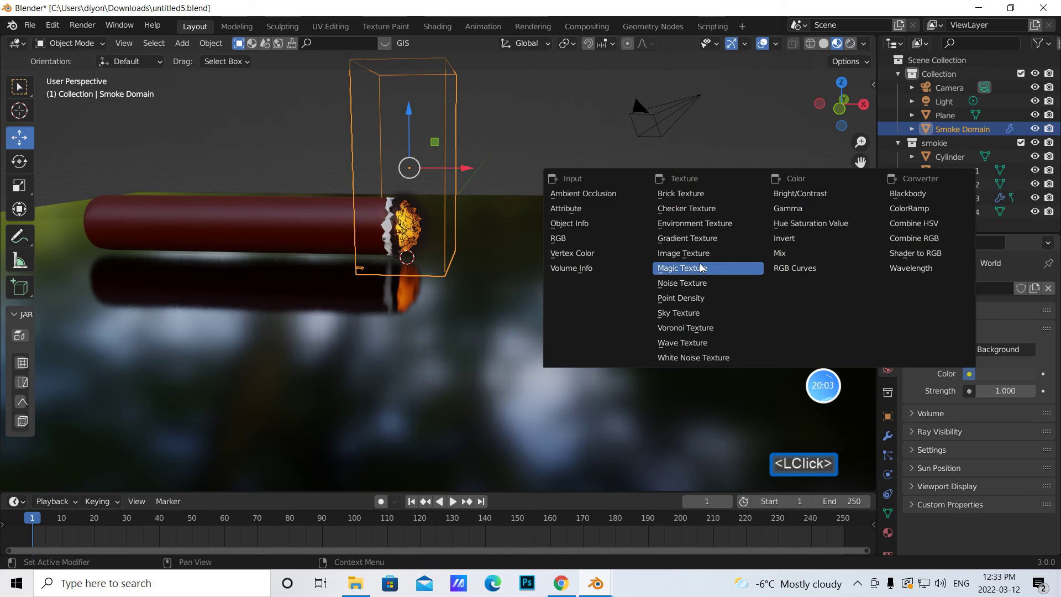
click(689, 224)
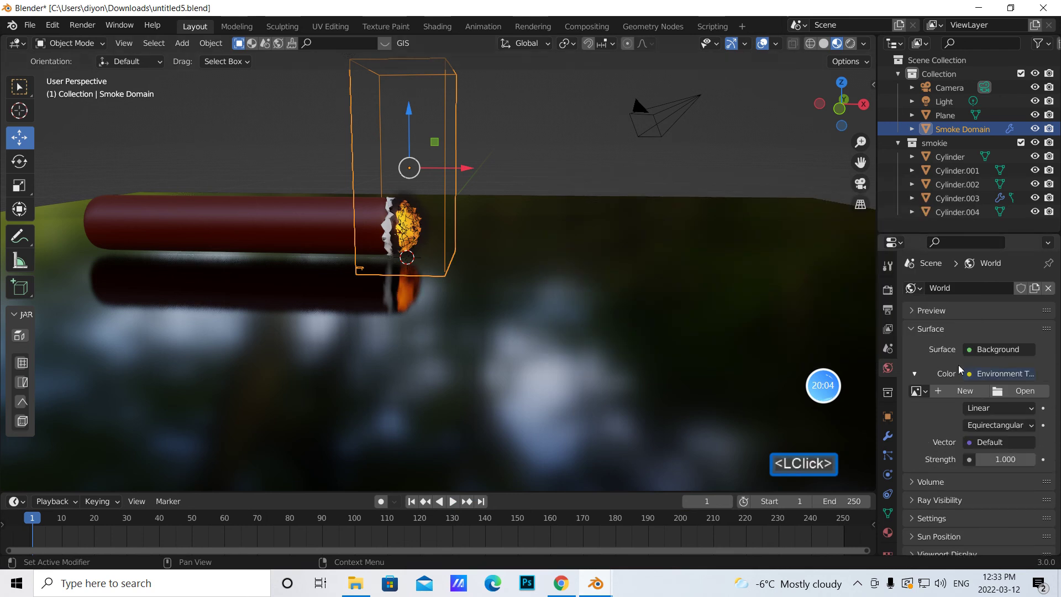
Load lythwood_lounge_4k.exr from the hdri3D环境背景 folder as the world's environment texture and show the viewport in rendered shading
click(1017, 391)
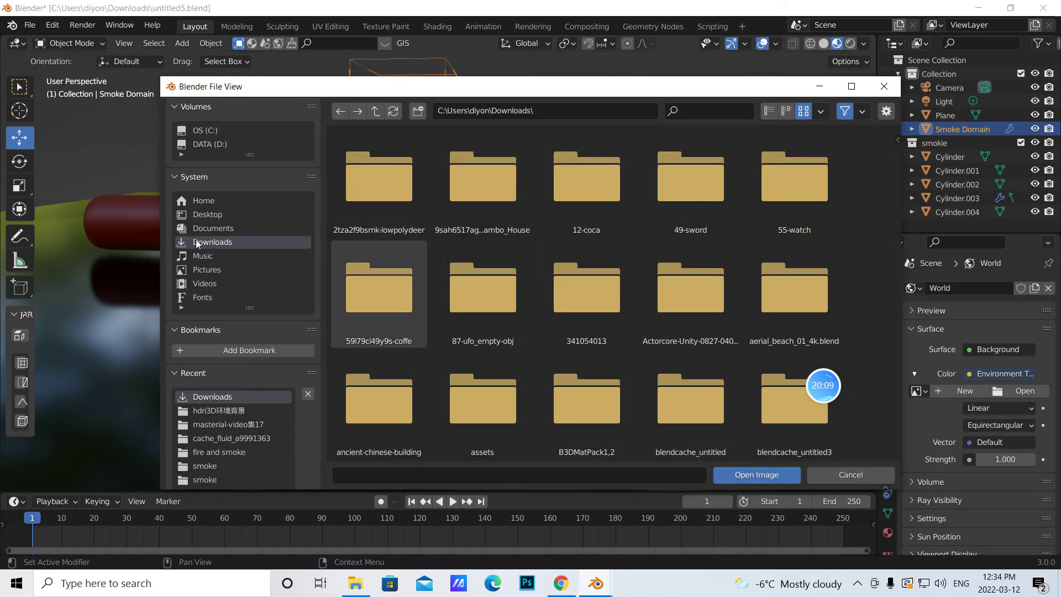
click(213, 228)
double_click(496, 294)
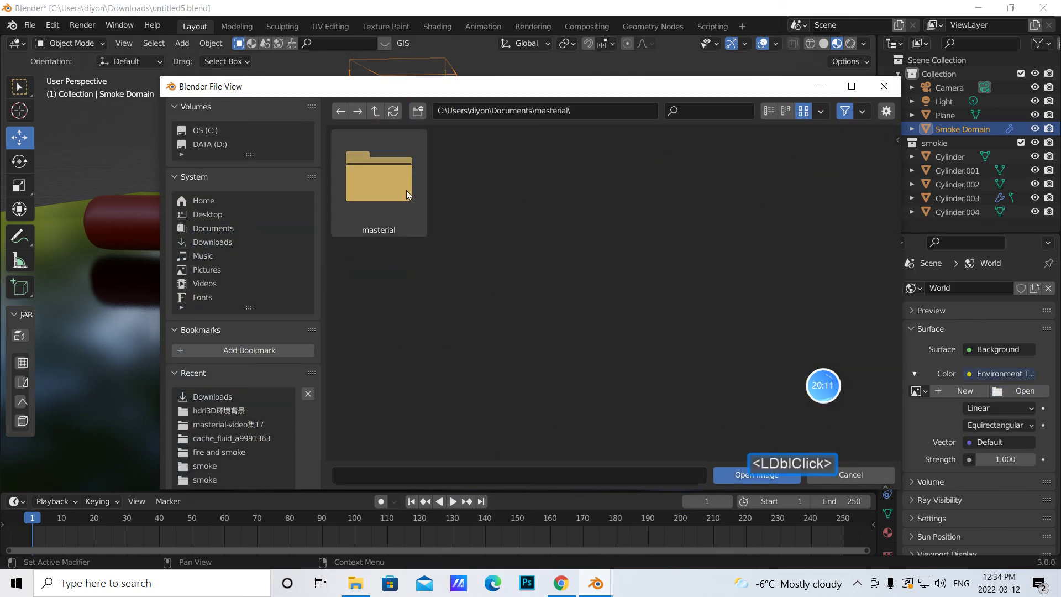
double_click(407, 190)
click(688, 307)
double_click(688, 306)
scroll(668, 310, down, 10)
click(673, 384)
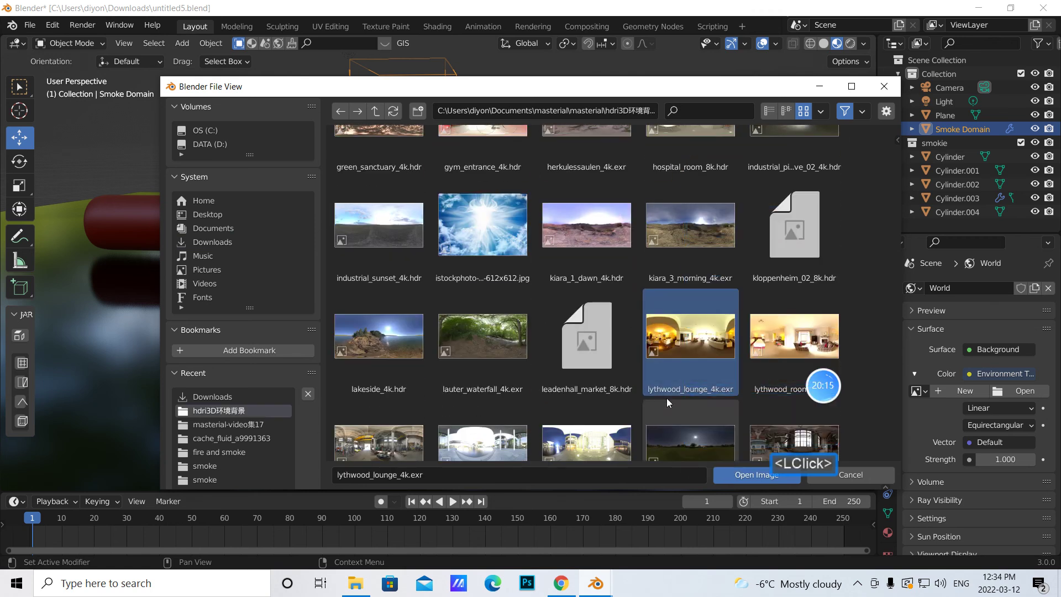
click(689, 357)
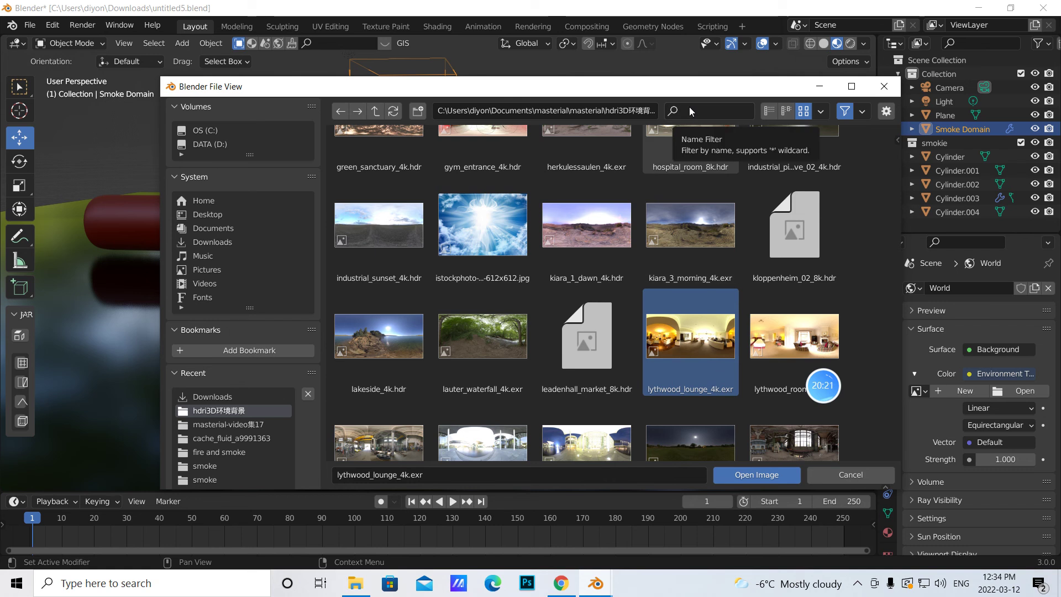
click(754, 474)
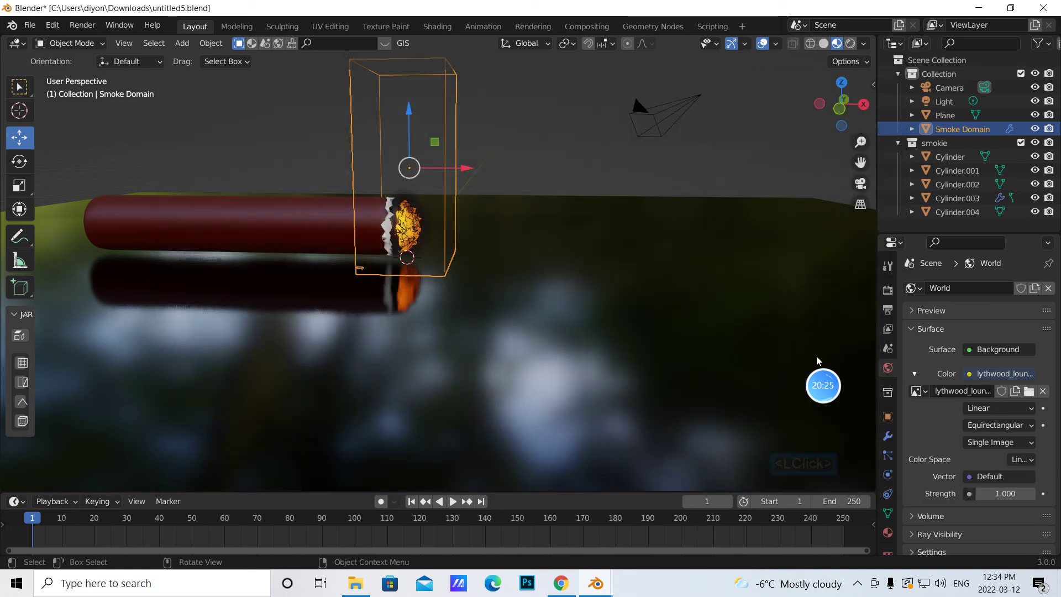
click(851, 46)
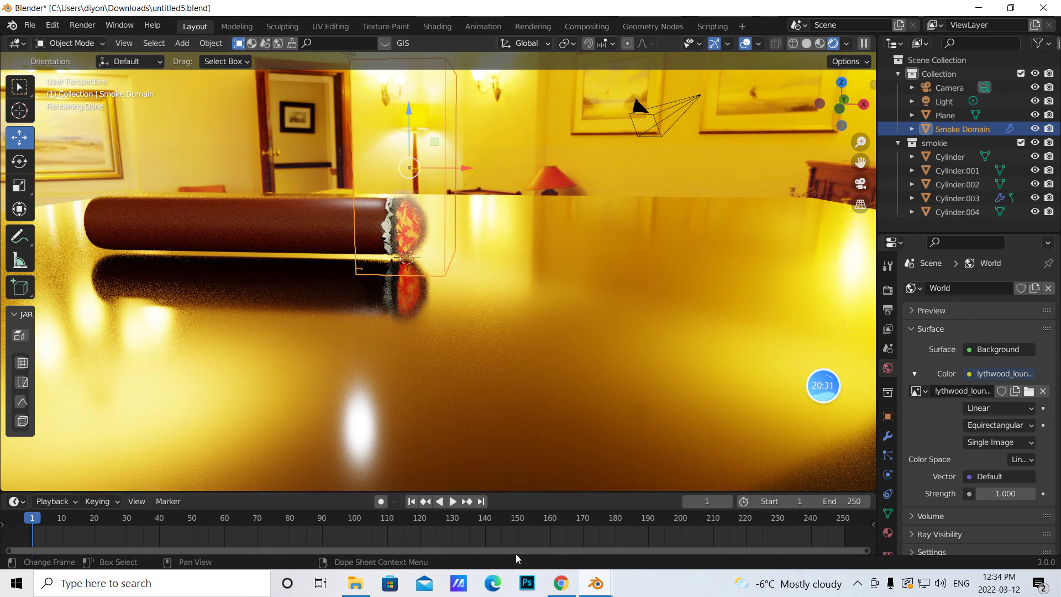
Switch to Chrome, search the Poly Haven HDRIs for "lyth" and download the Lythwood Lounge HDRI as a 4K EXR
click(562, 584)
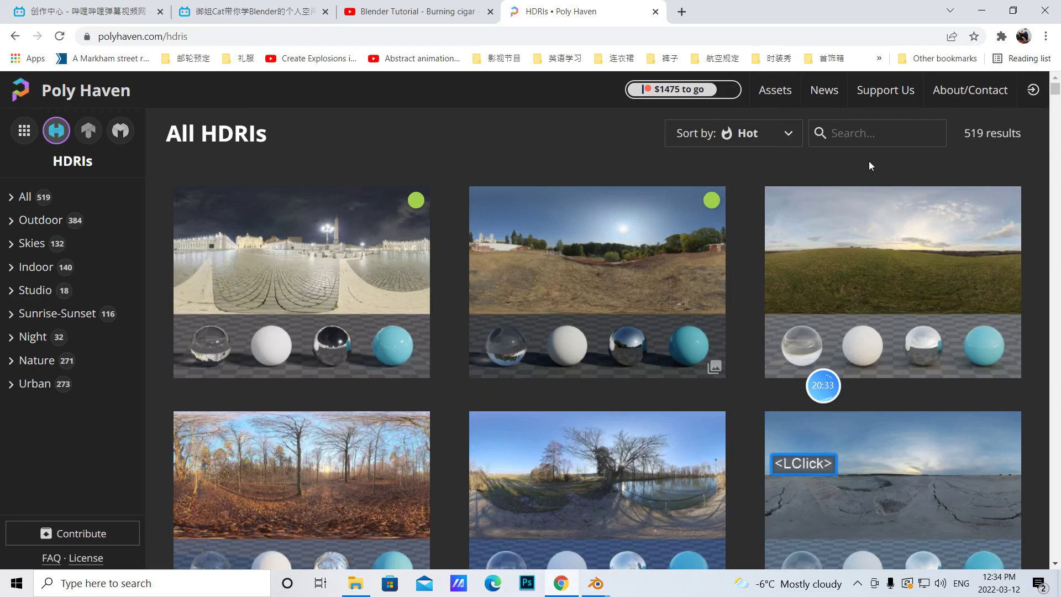
text(lyth)
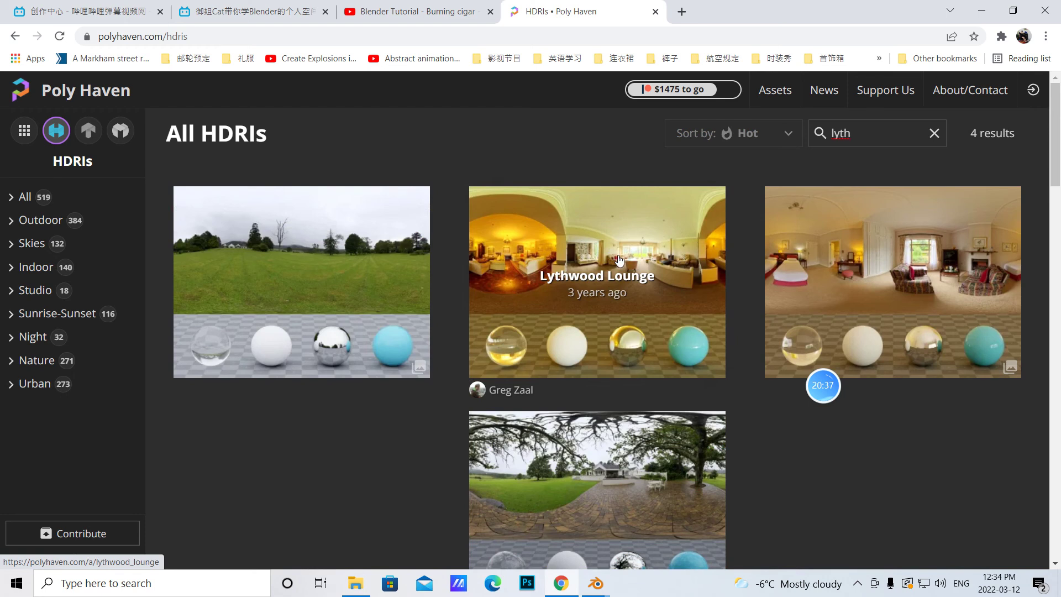
click(619, 260)
click(961, 132)
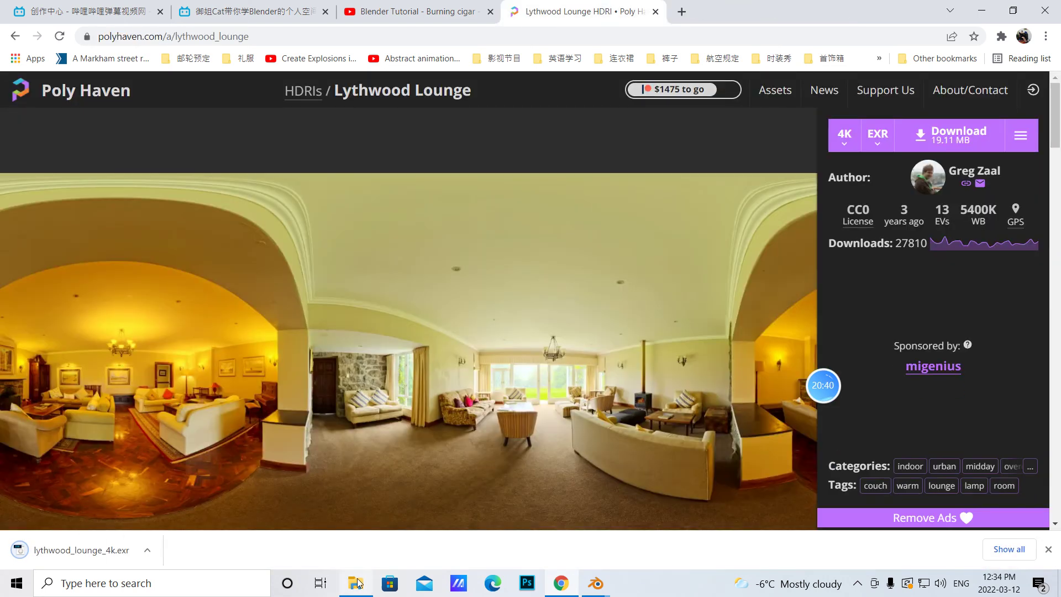
Switch to File Explorer and copy lythwood_lounge_4k.exr from the Downloads folder
click(355, 583)
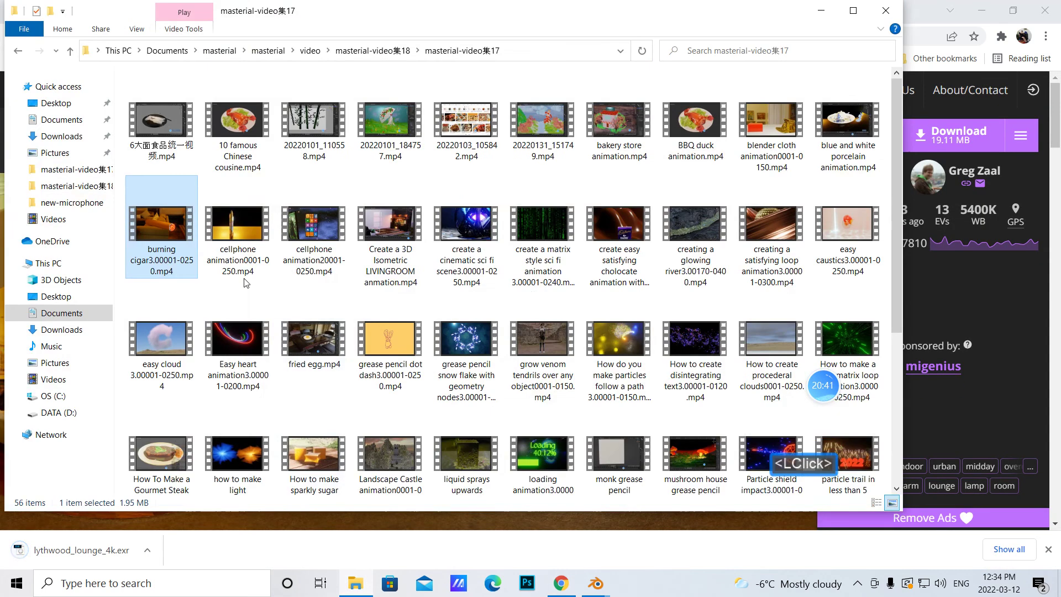
click(62, 137)
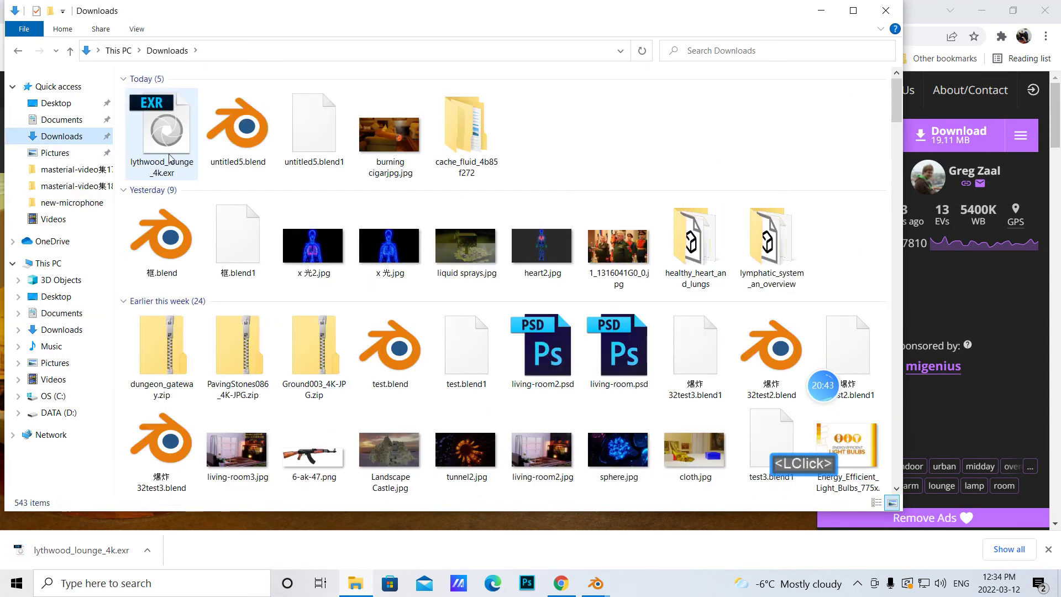
right_click(167, 148)
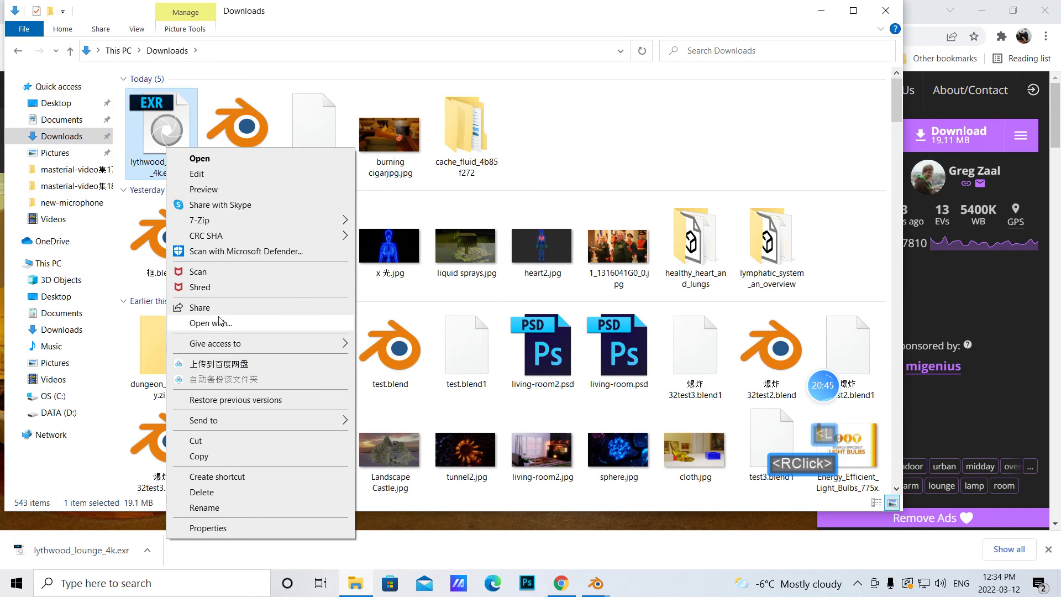
click(198, 457)
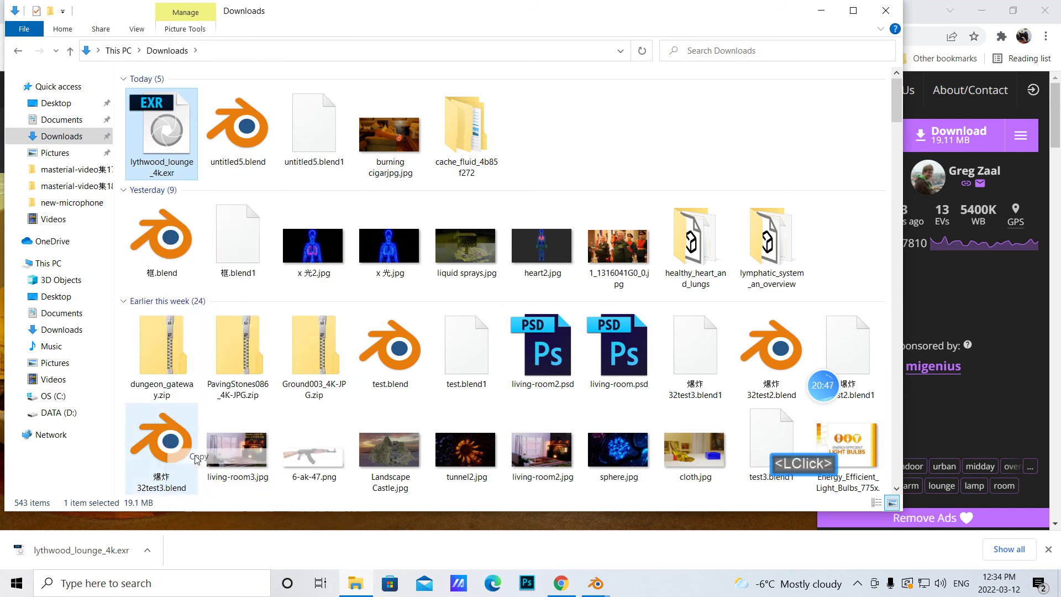
Browse from Documents through the masterial folders to hdri3D环境背景 and close File Explorer without pasting
click(76, 124)
click(623, 126)
double_click(623, 127)
double_click(182, 96)
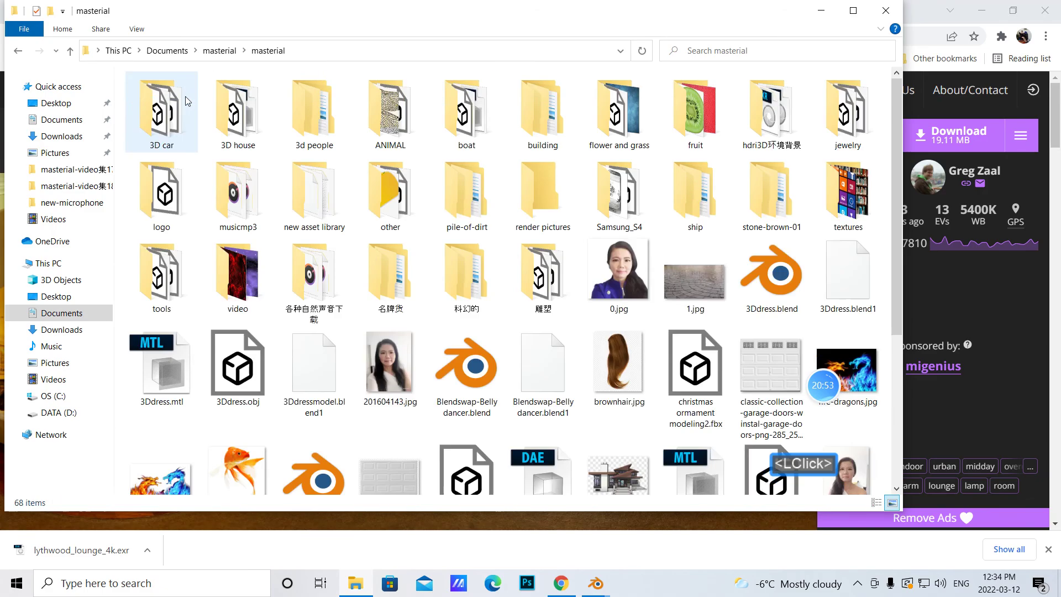
double_click(772, 113)
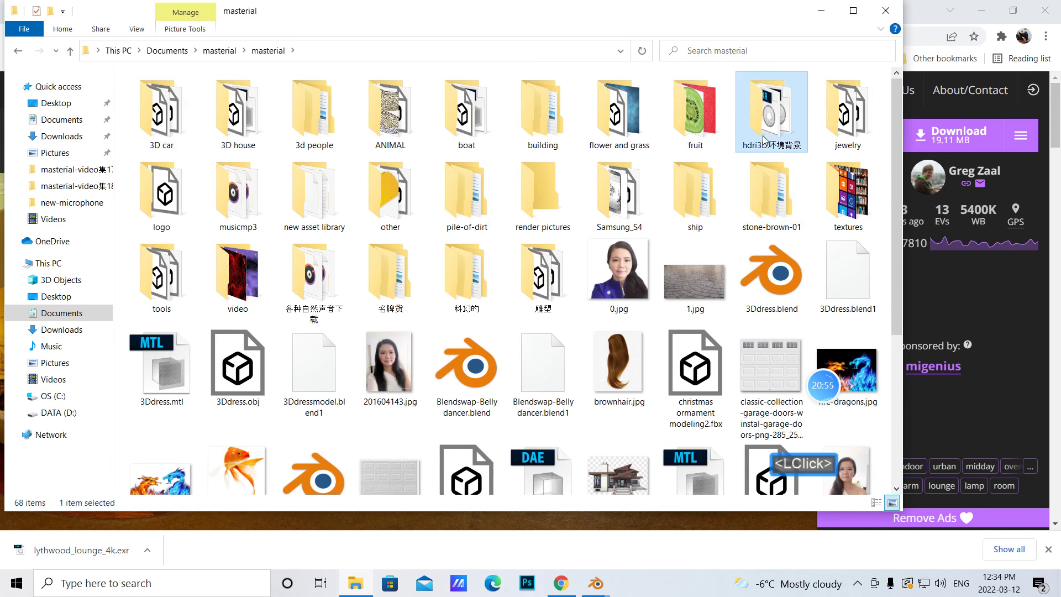
right_click(387, 176)
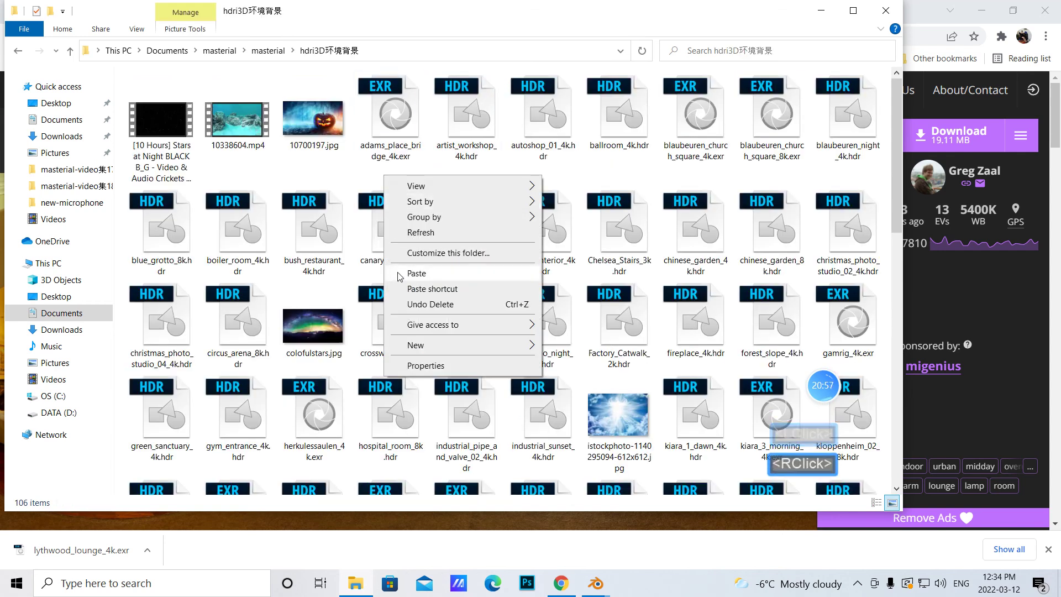
click(885, 10)
click(884, 10)
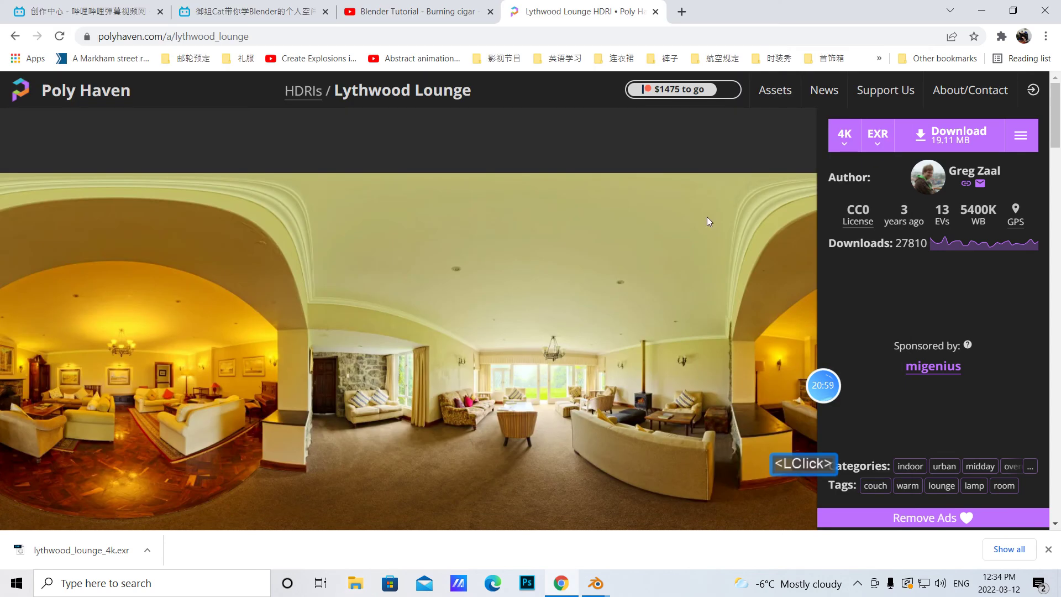
Switch back to the untitled5.blend window in Blender and look through the scene camera
click(593, 581)
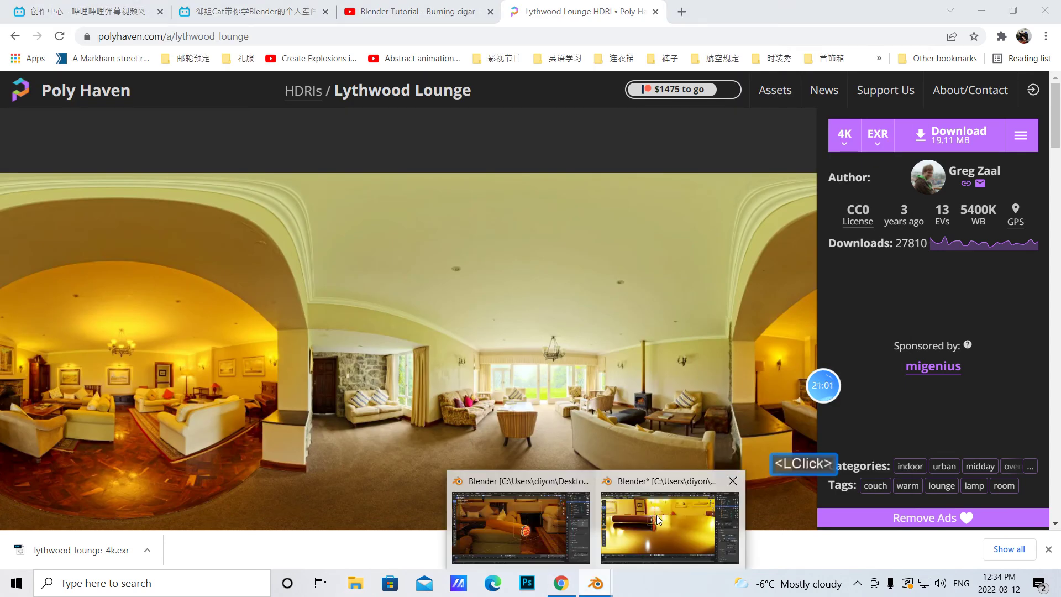
click(656, 515)
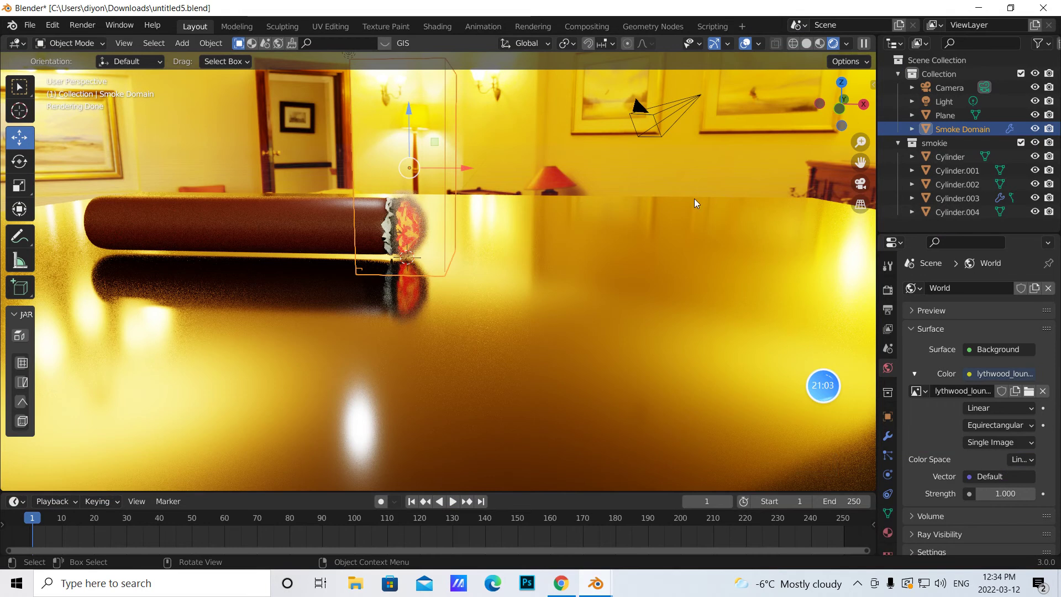
click(860, 184)
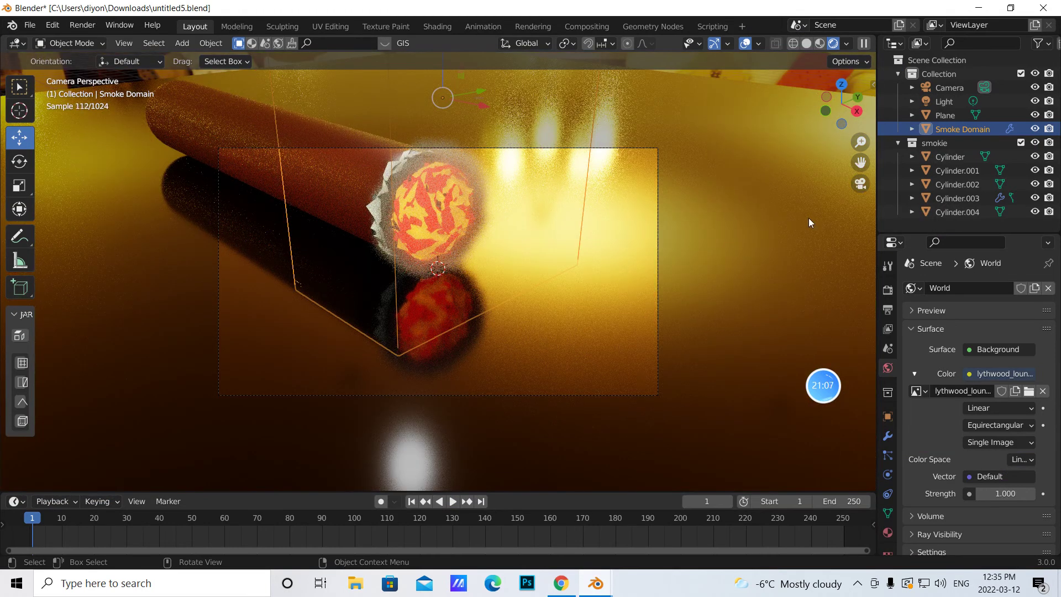
Lock the camera to the view and reframe it to a low side view showing the whole cigar
key(n)
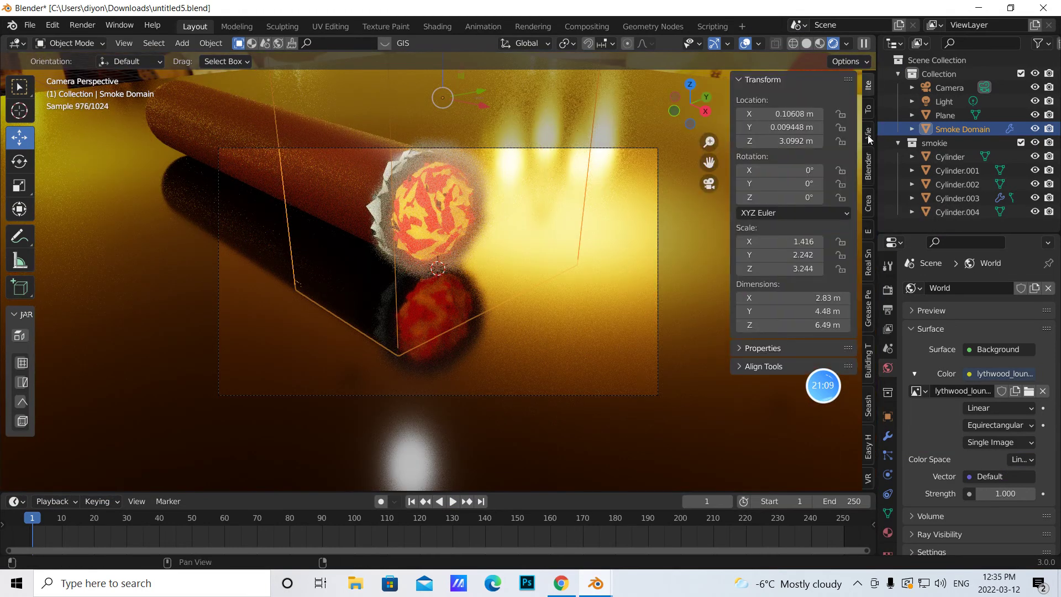
click(868, 135)
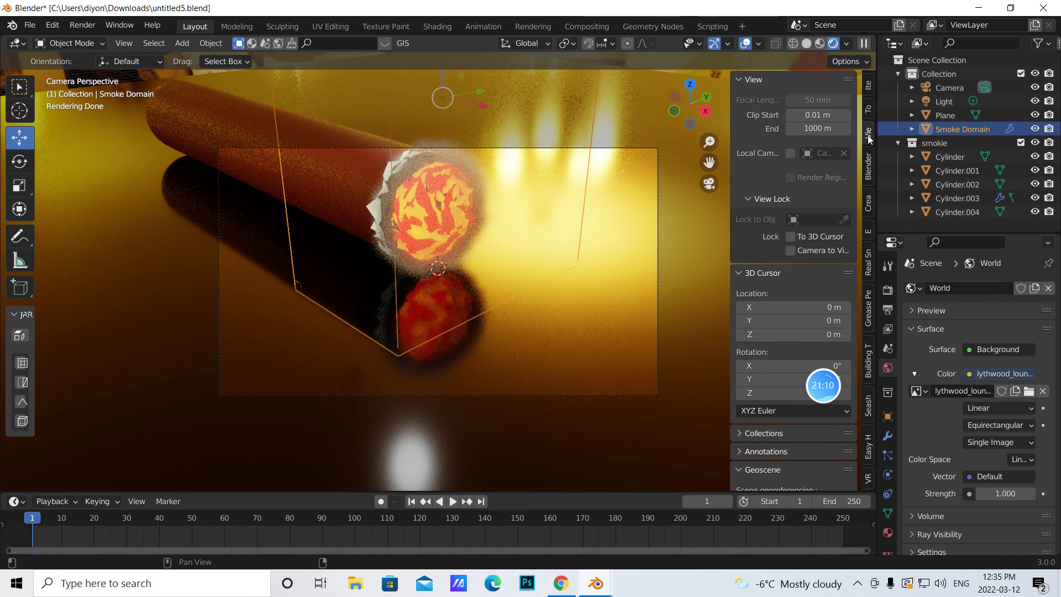
click(790, 251)
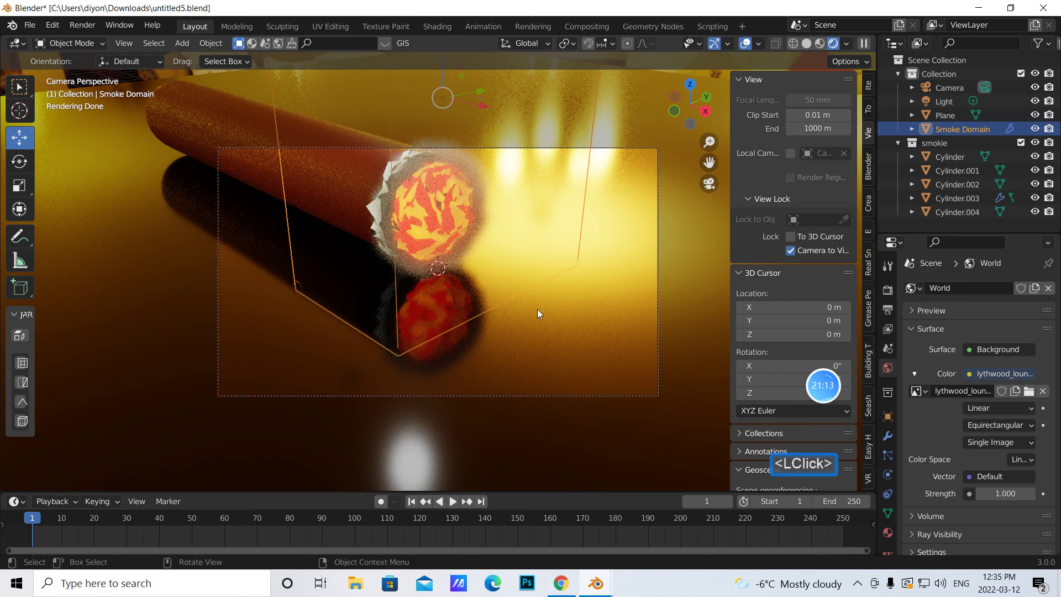
scroll(537, 313, down, 6)
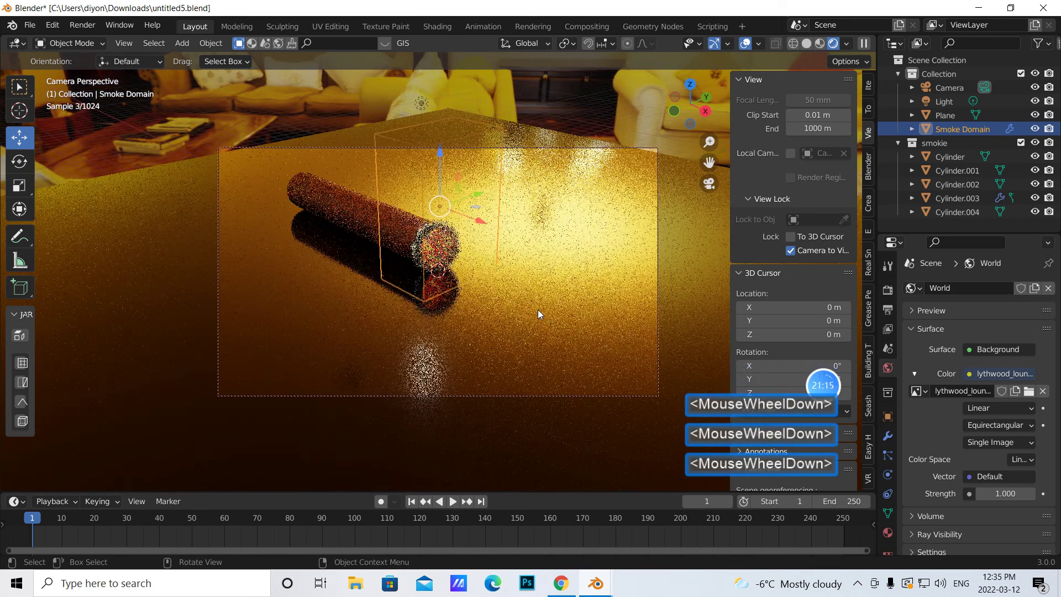
scroll(545, 314, down, 1)
mouse_move(545, 314)
middle_down()
mouse_move(554, 277)
mouse_move(588, 277)
mouse_move(564, 302)
middle_up()
scroll(565, 302, up, 2)
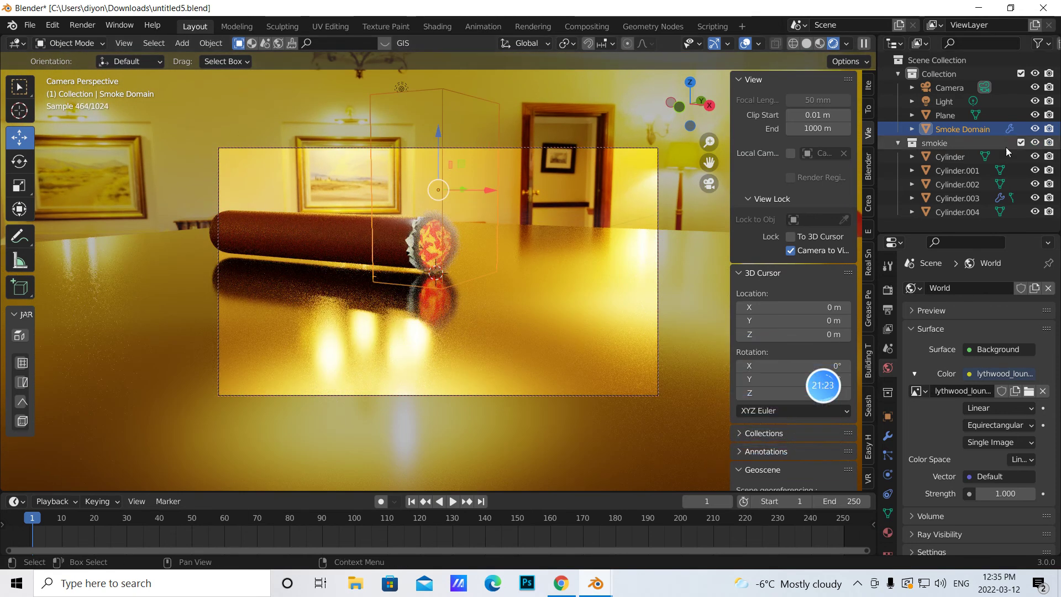
Set the camera's lens shift to X -0.200 and Y 0.110, and unlock the camera from the view
click(952, 86)
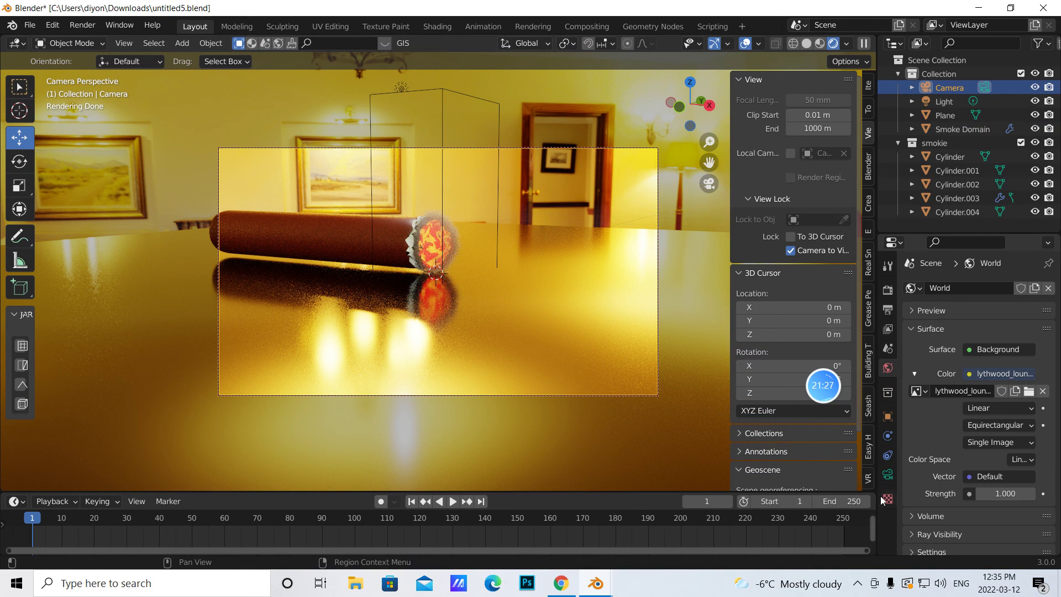
click(888, 474)
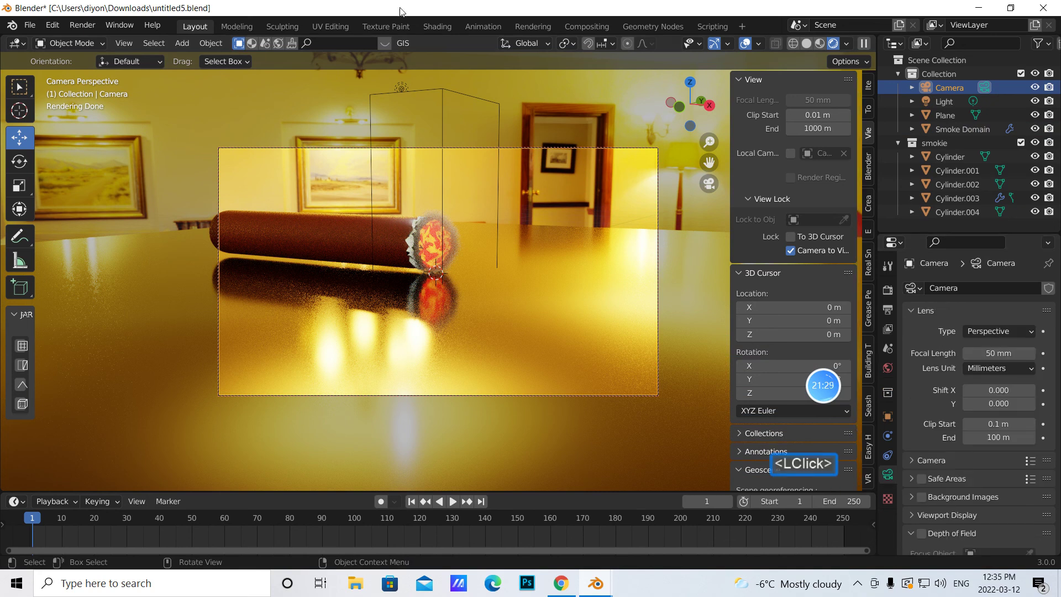
click(1003, 390)
drag(1003, 390, 978, 390)
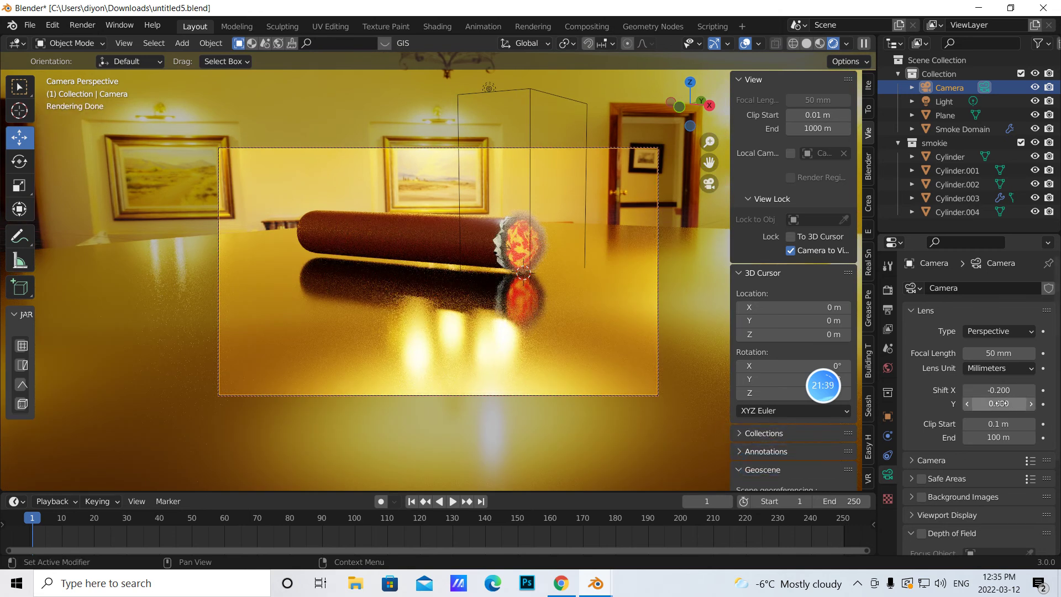
drag(999, 404, 1023, 403)
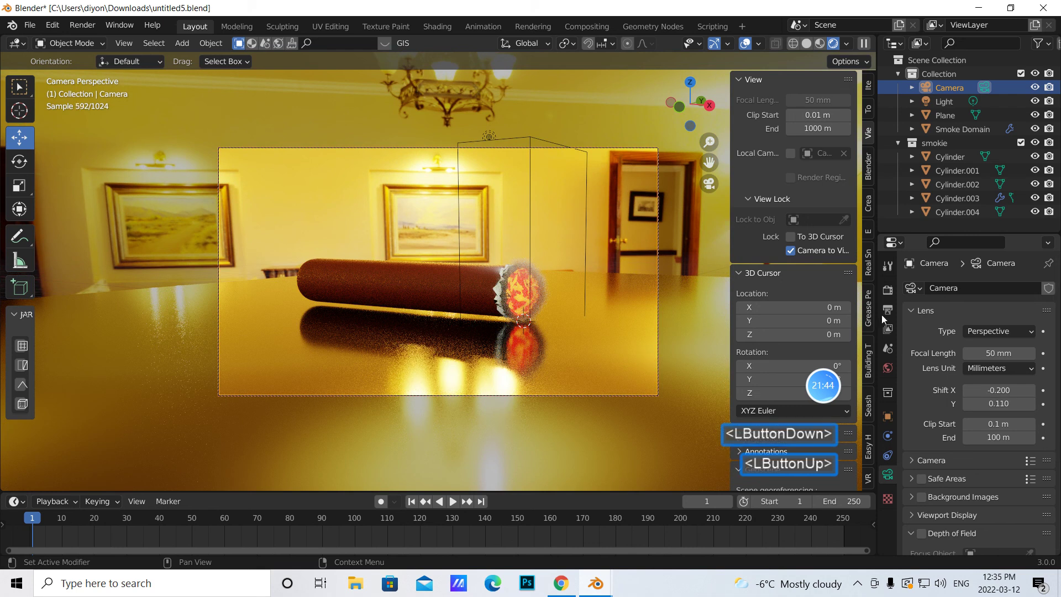
click(791, 251)
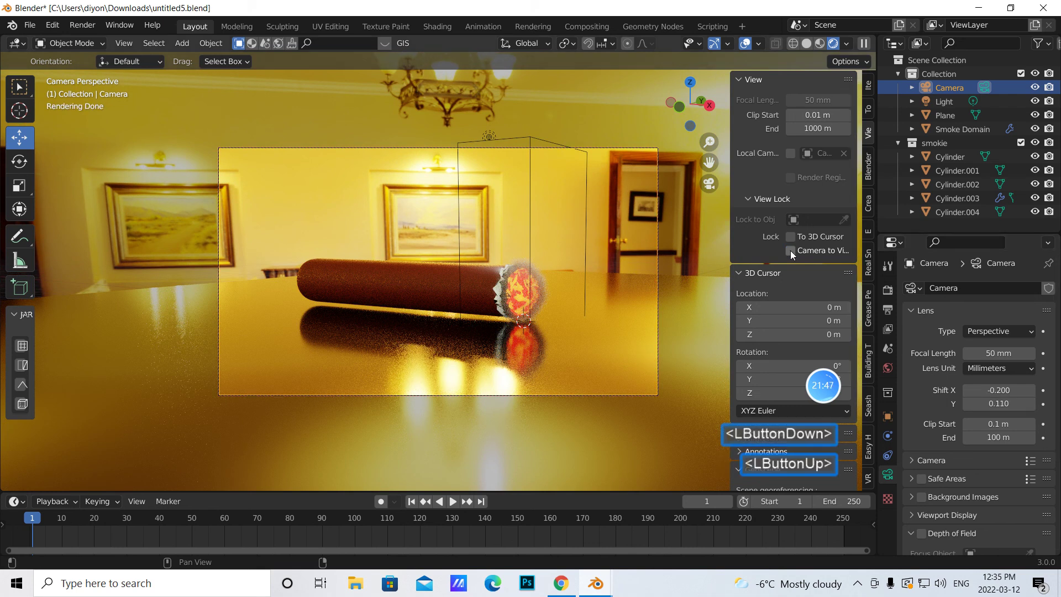
key(n)
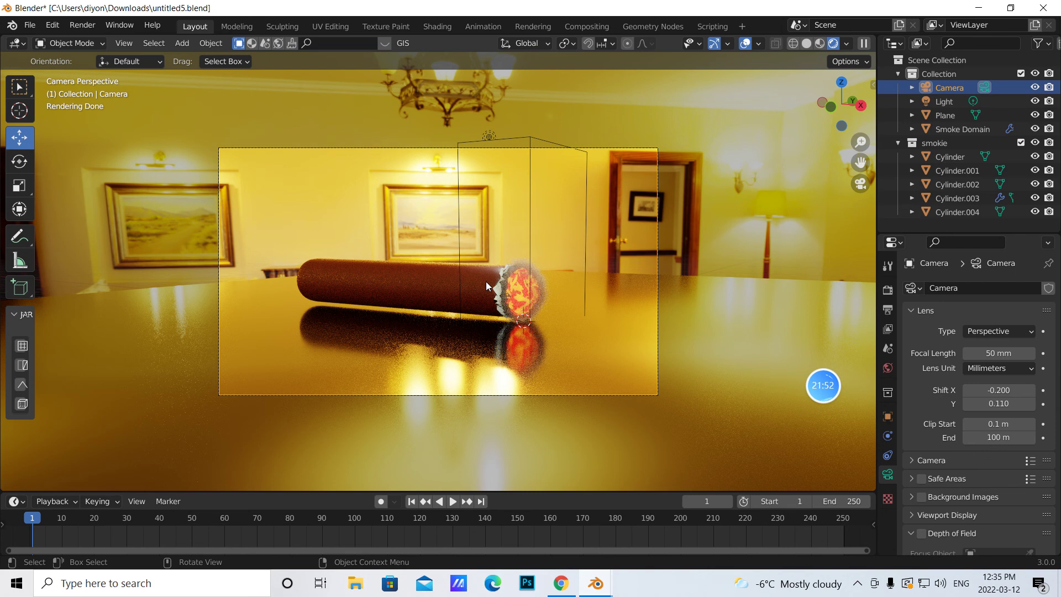
Play the smoke animation in the rendered camera view and stop it at frame 124
click(453, 501)
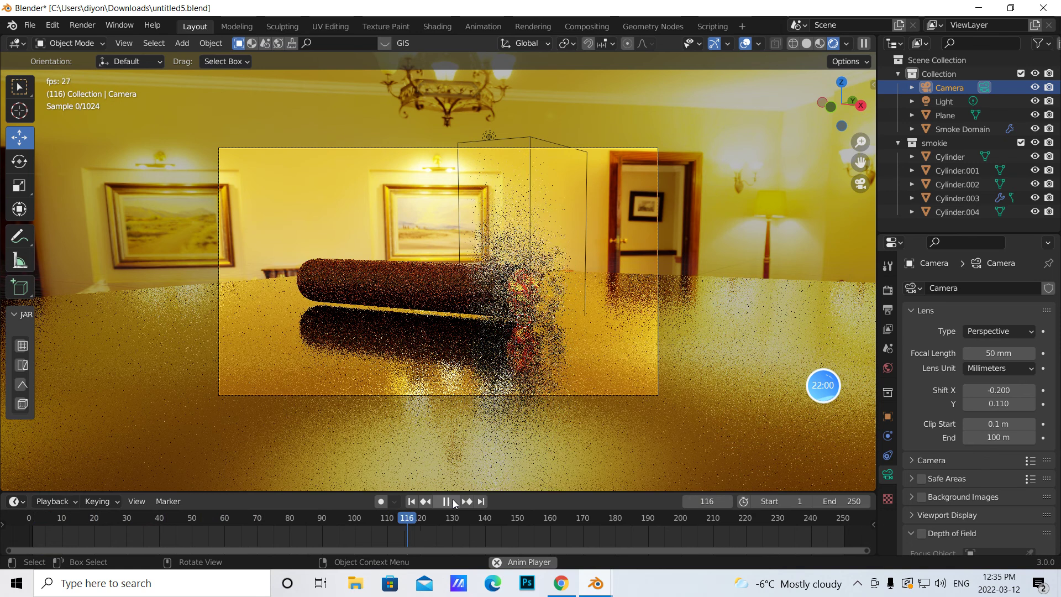
click(449, 501)
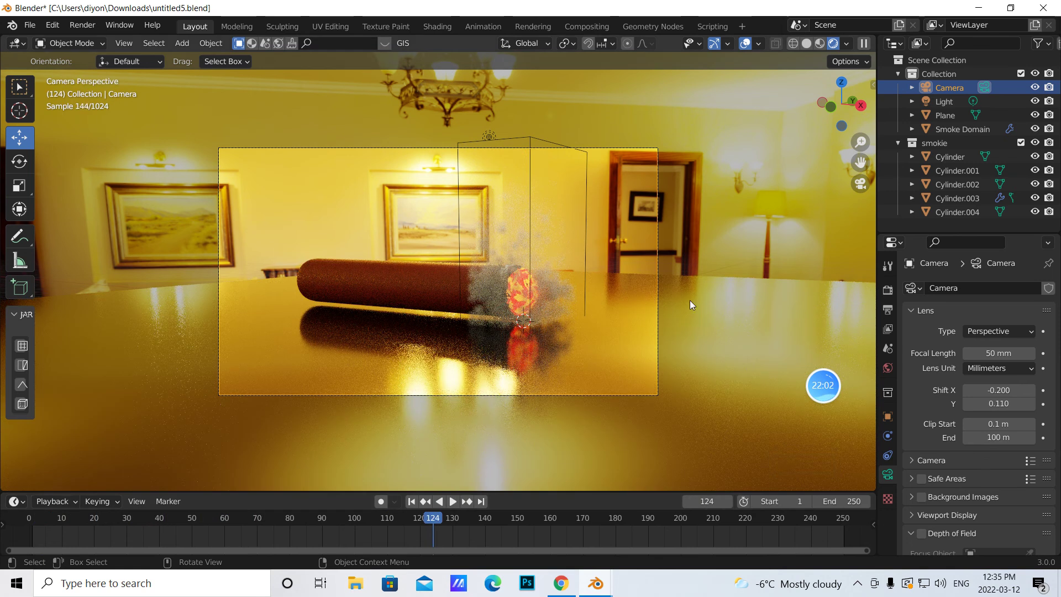
Bring up the smoke domain's material in the Shading workspace, with the viewport in rendered shading through the scene camera
click(431, 26)
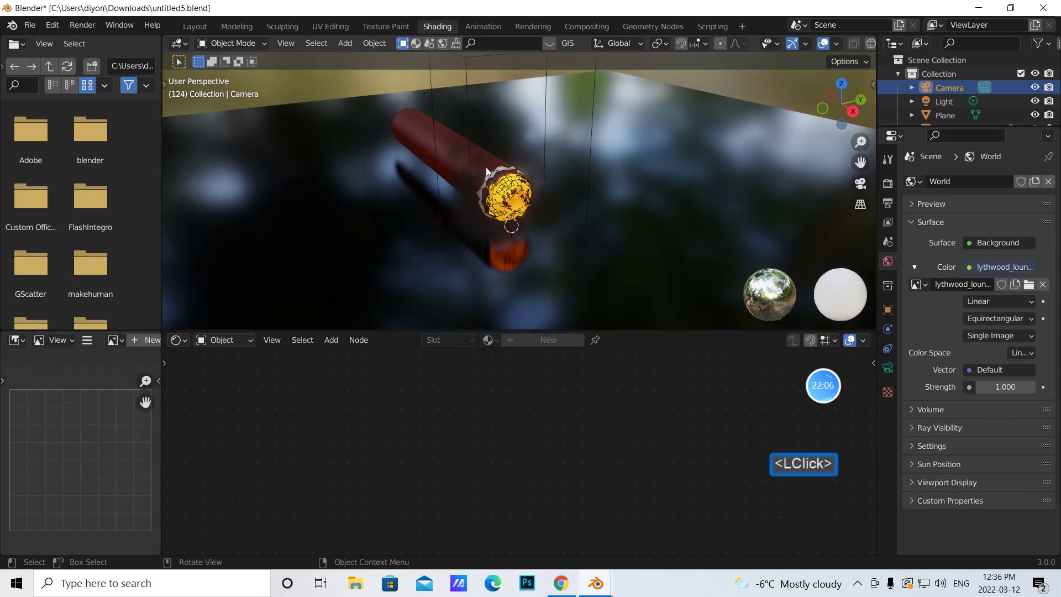
click(543, 143)
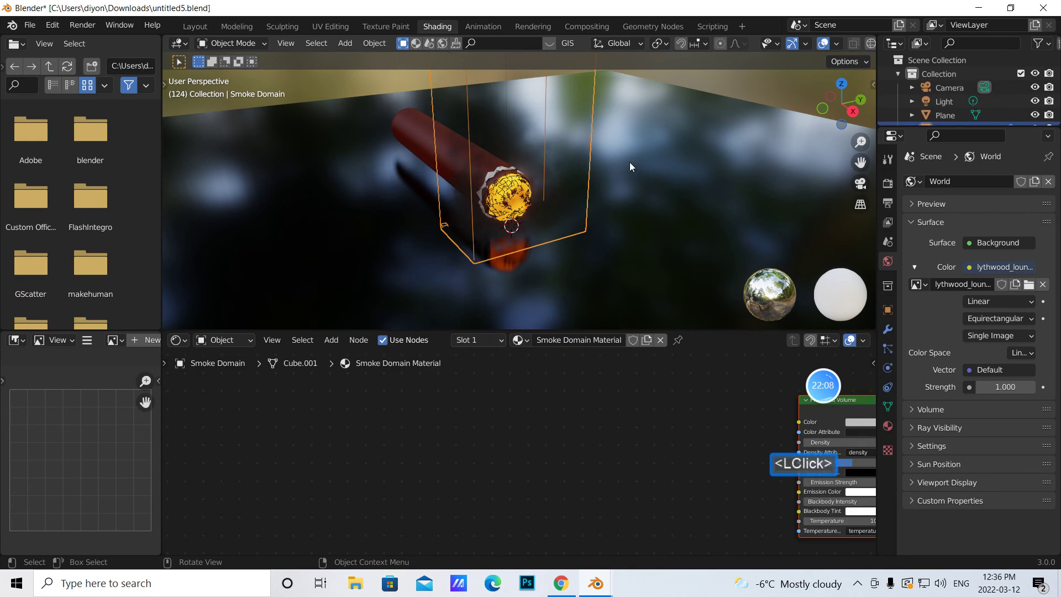
click(860, 184)
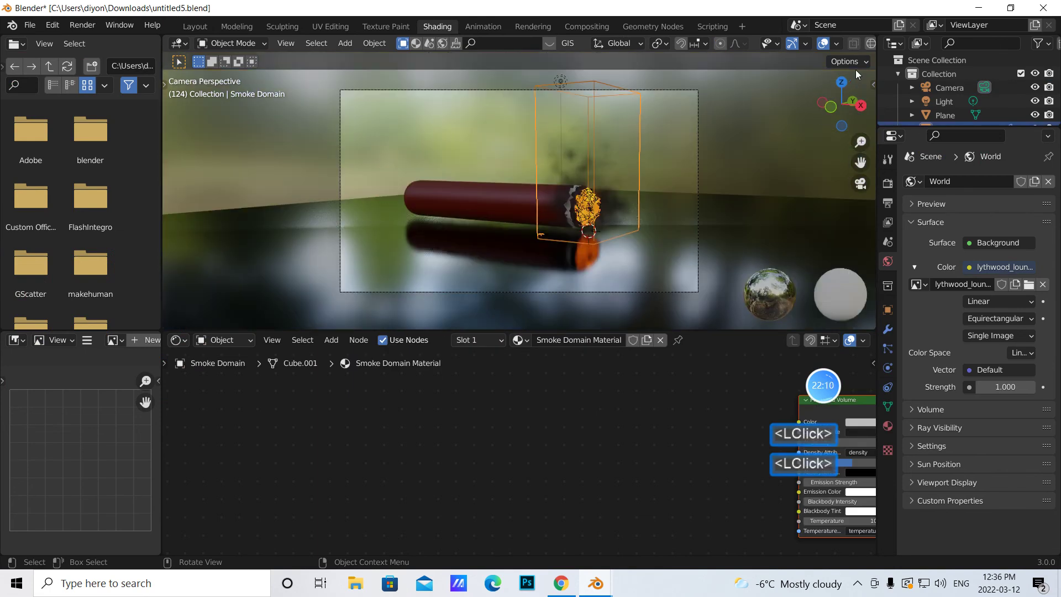
drag(877, 86, 927, 55)
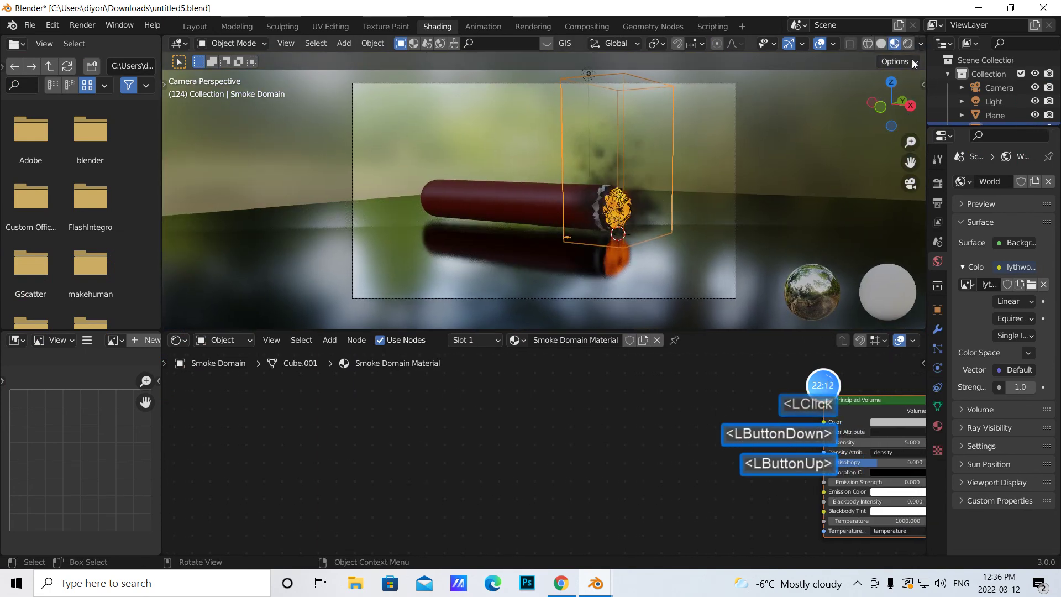
click(908, 44)
Set the Density of the Principled Volume node in the Smoke Domain Material to 1
mouse_move(840, 411)
mouse_down()
mouse_move(550, 393)
mouse_move(467, 414)
mouse_up()
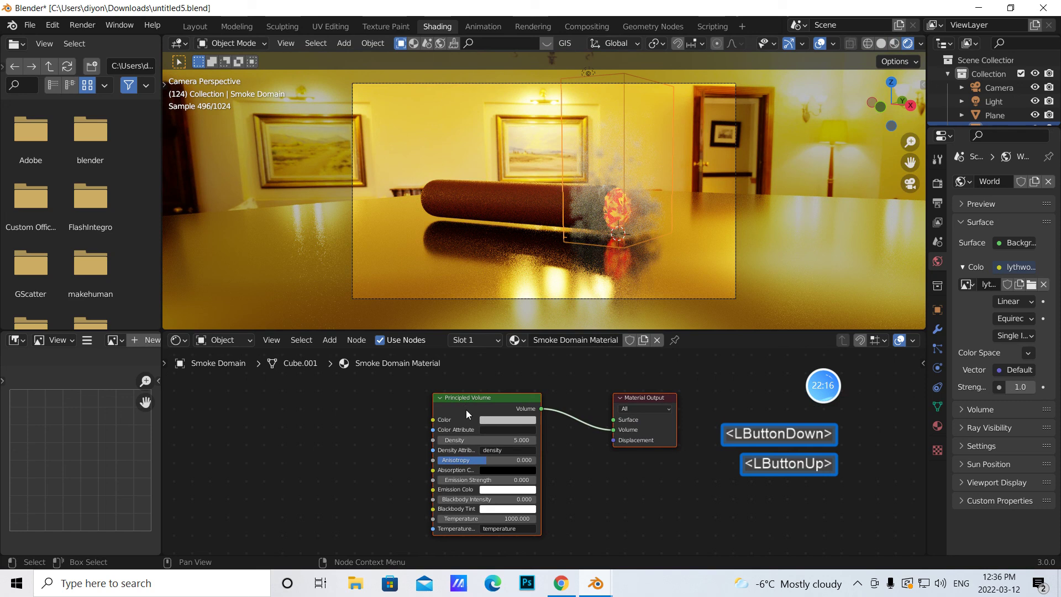
click(515, 441)
key(BackSpace)
text(1)
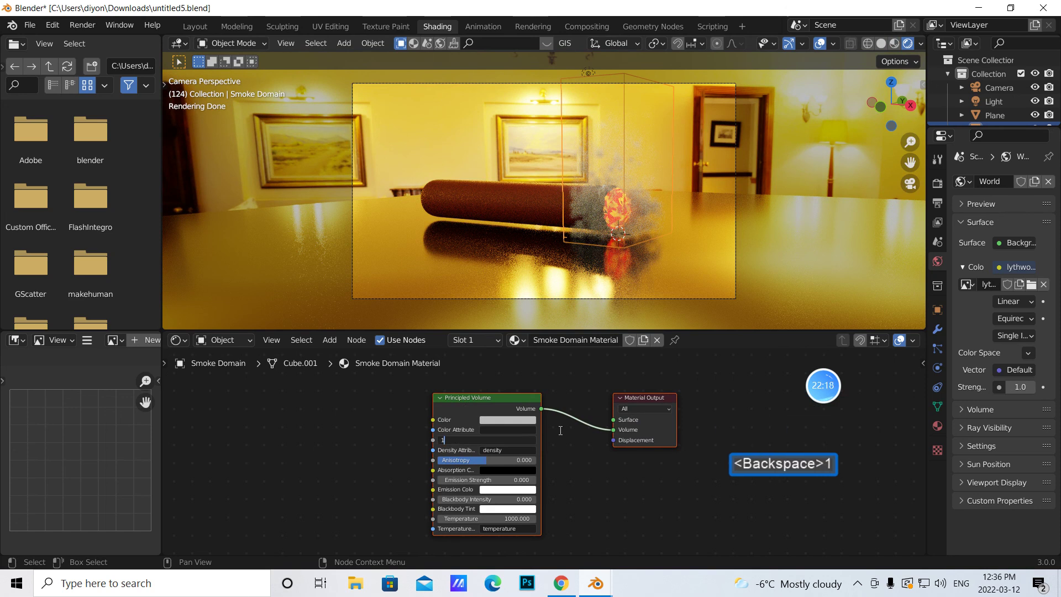
click(256, 429)
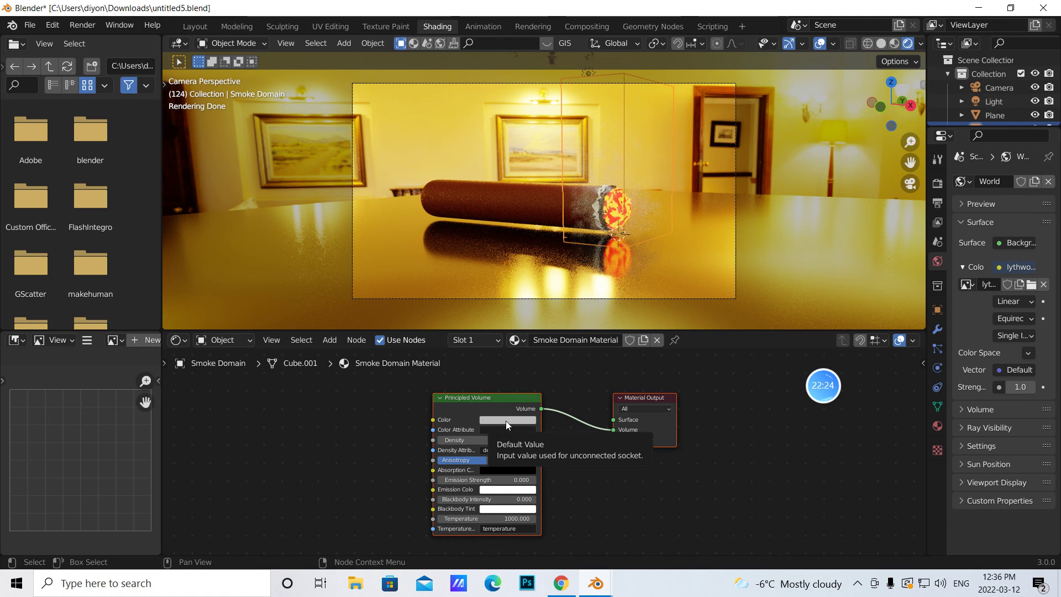
Split the node editor horizontally and turn its lower part into a Timeline
drag(167, 552, 185, 513)
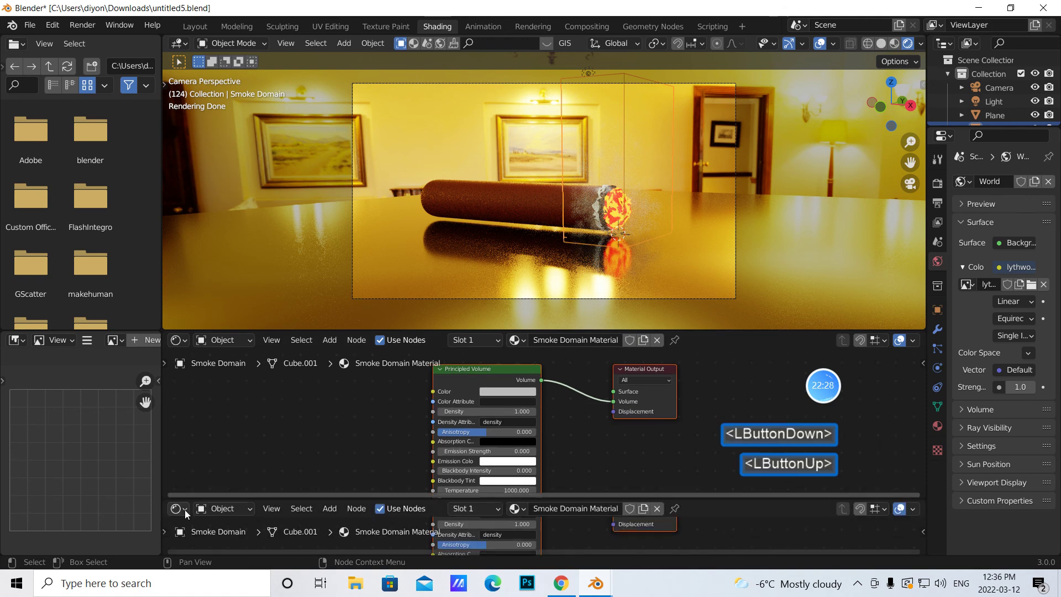
click(176, 508)
click(346, 387)
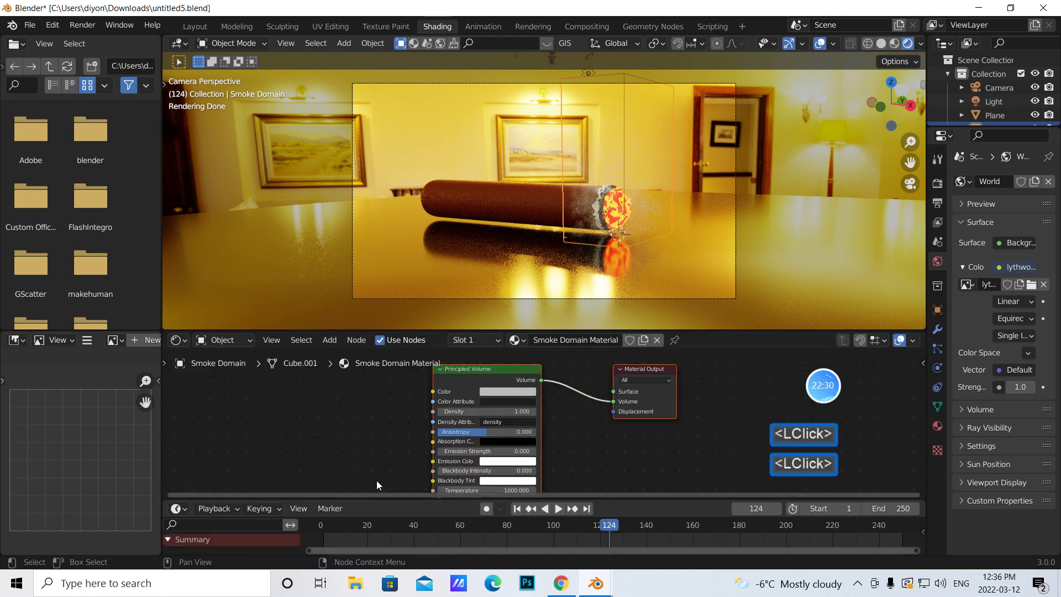
Play the smoke animation from frame 1 to check the thinner smoke, stop it and return to the first frame
click(517, 509)
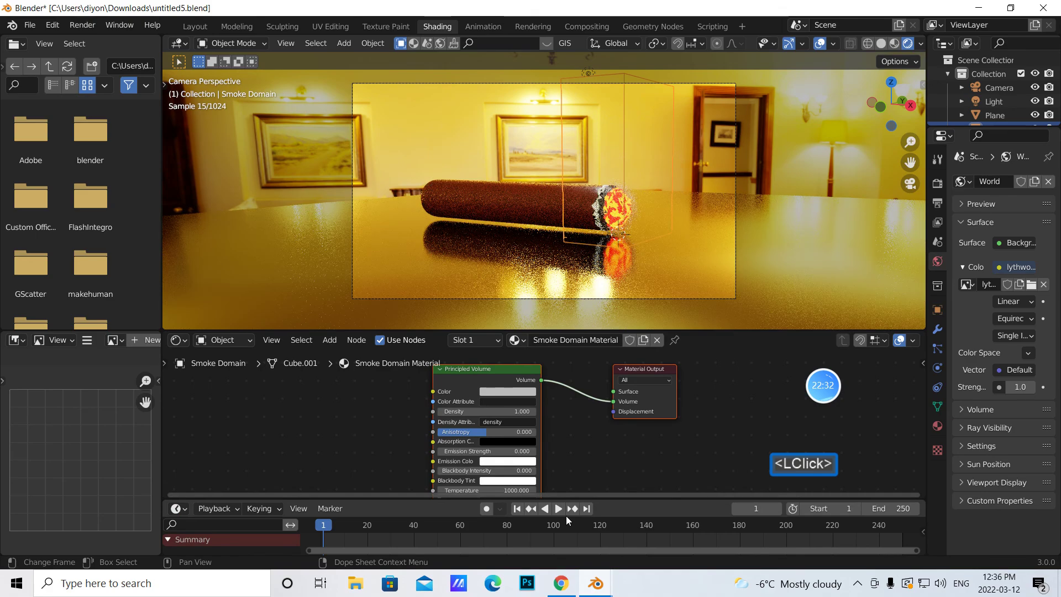
click(557, 508)
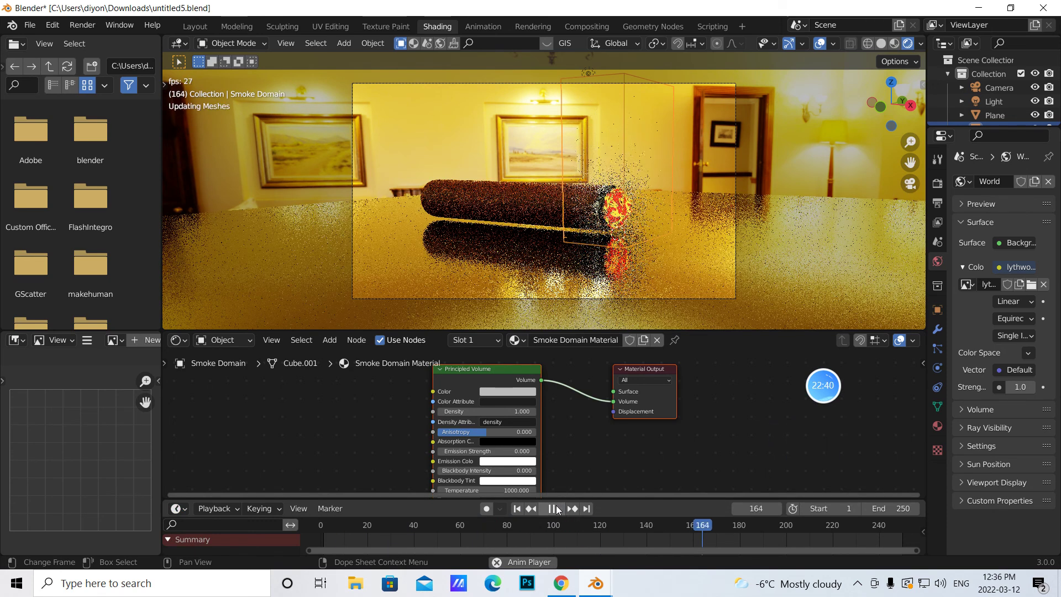
click(554, 509)
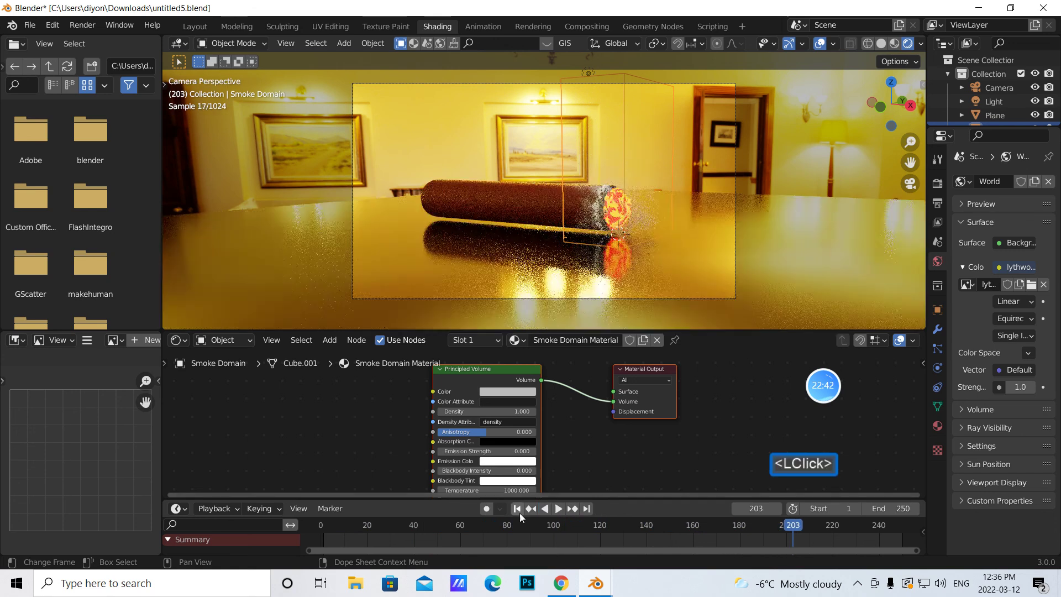
click(518, 510)
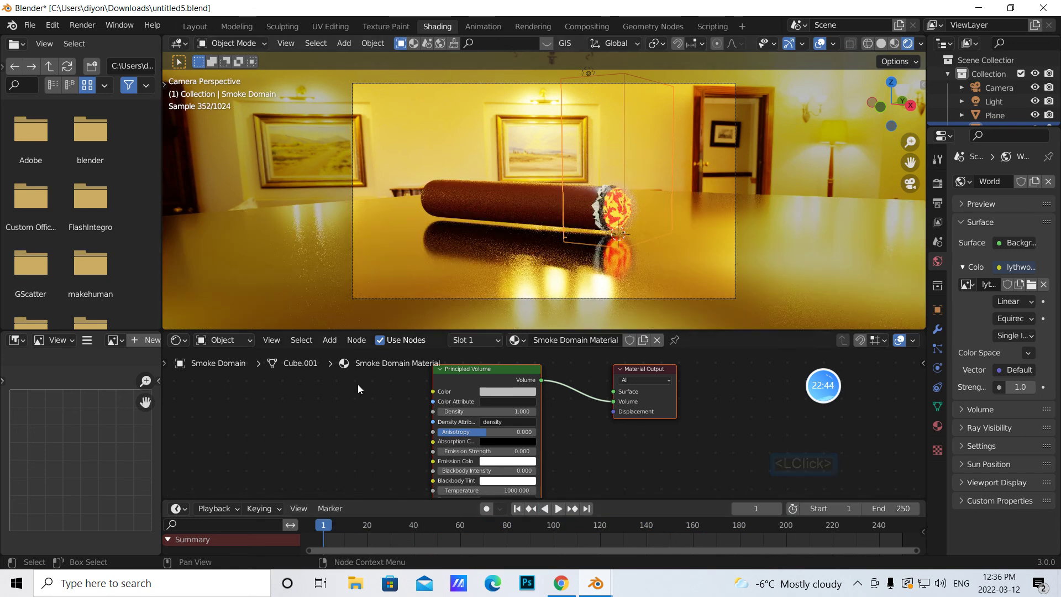
In the Layout workspace, set the initial Z velocity of Cylinder.003's smoke flow to 3 m/s
click(196, 26)
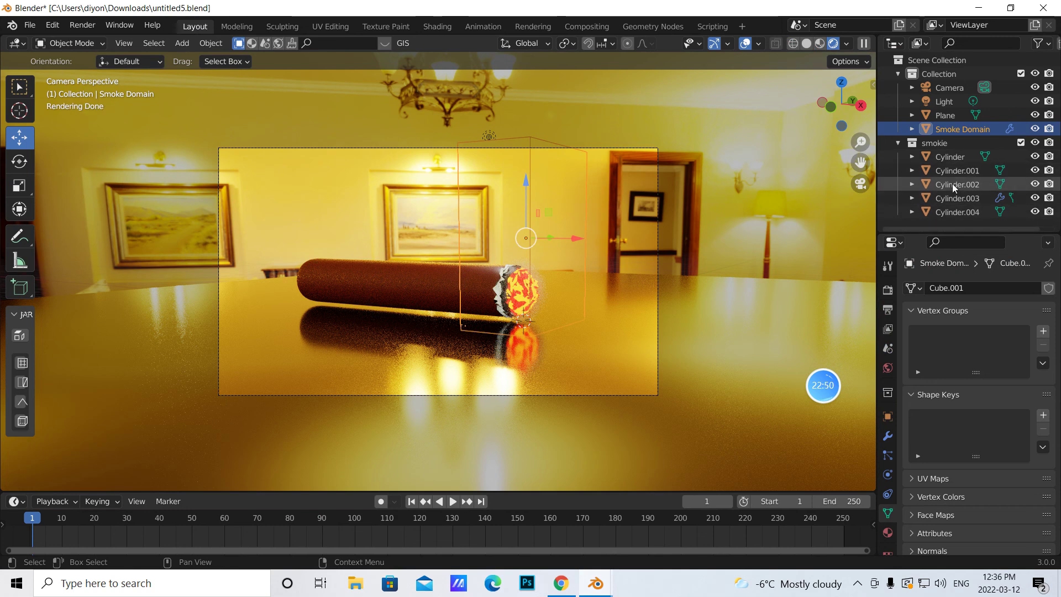
click(954, 199)
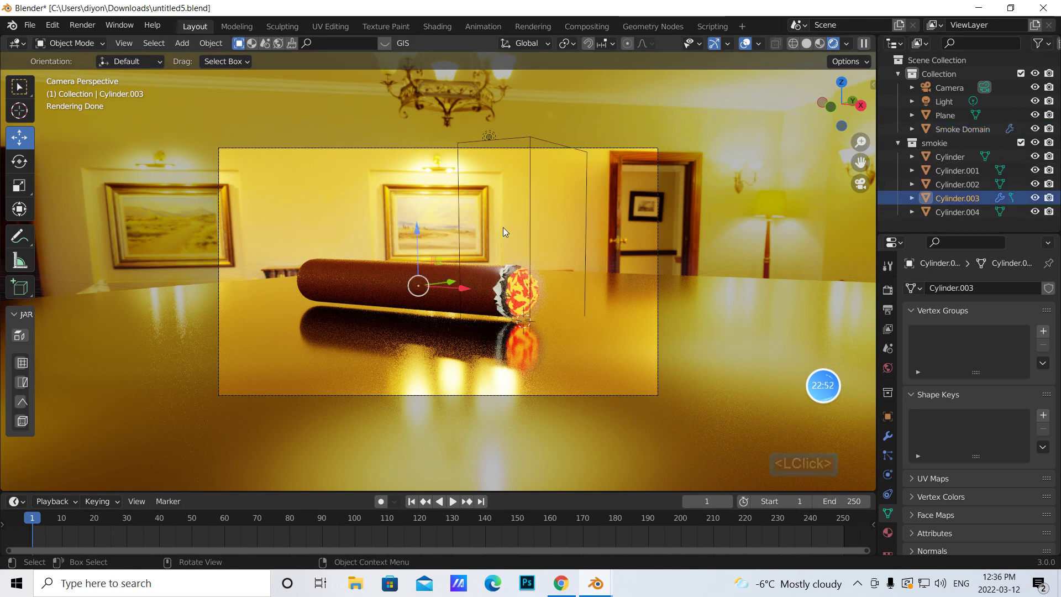
click(888, 476)
scroll(1000, 513, down, 10)
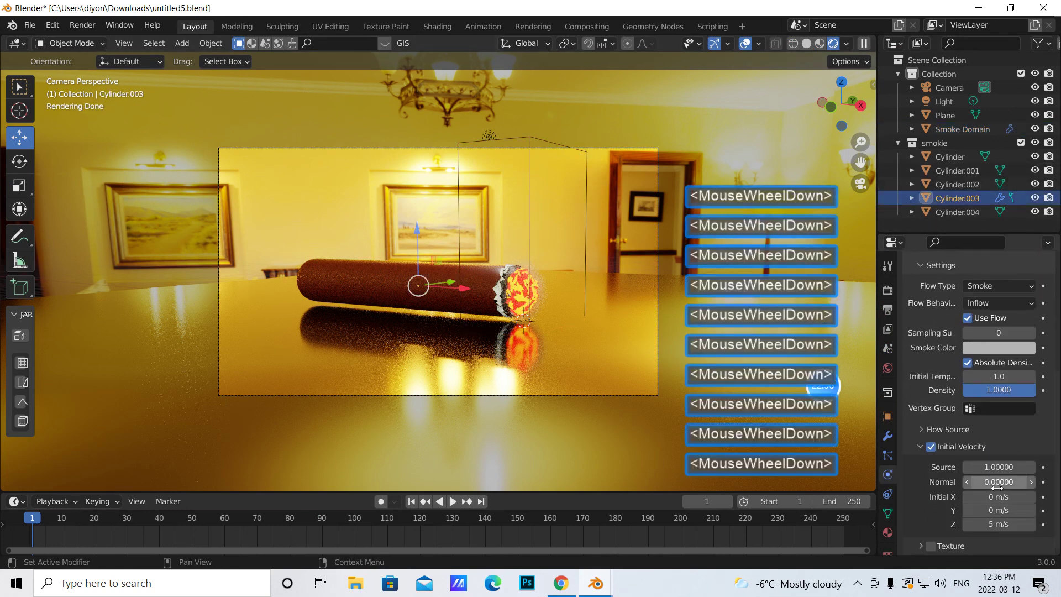
click(999, 523)
key(BackSpace)
text(3)
key(Return)
click(768, 375)
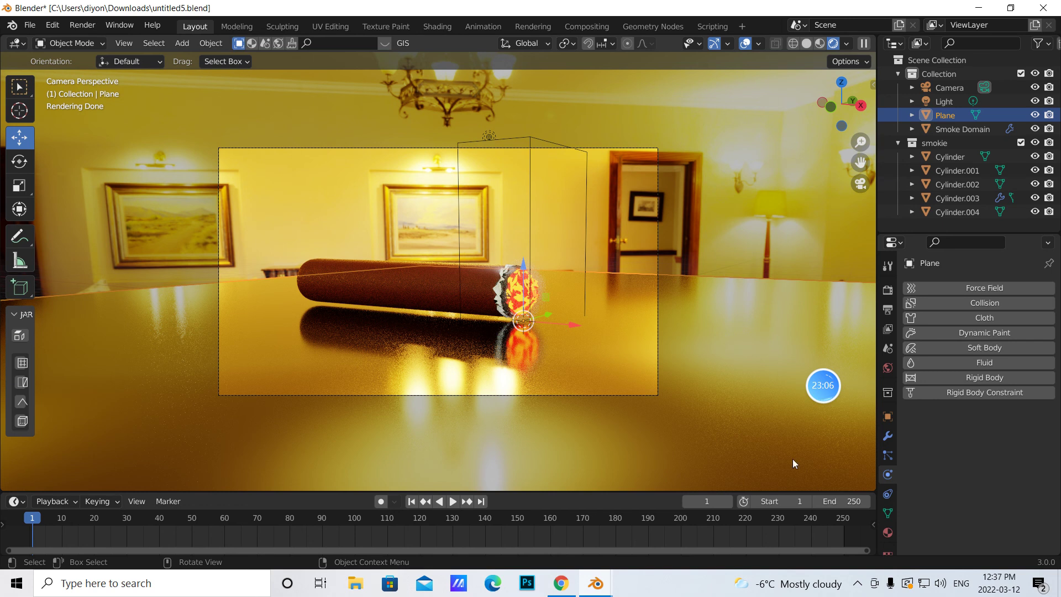
Select the Smoke Domain and bake its whole fluid cache for frames 1 to 250
click(951, 130)
scroll(966, 498, down, 9)
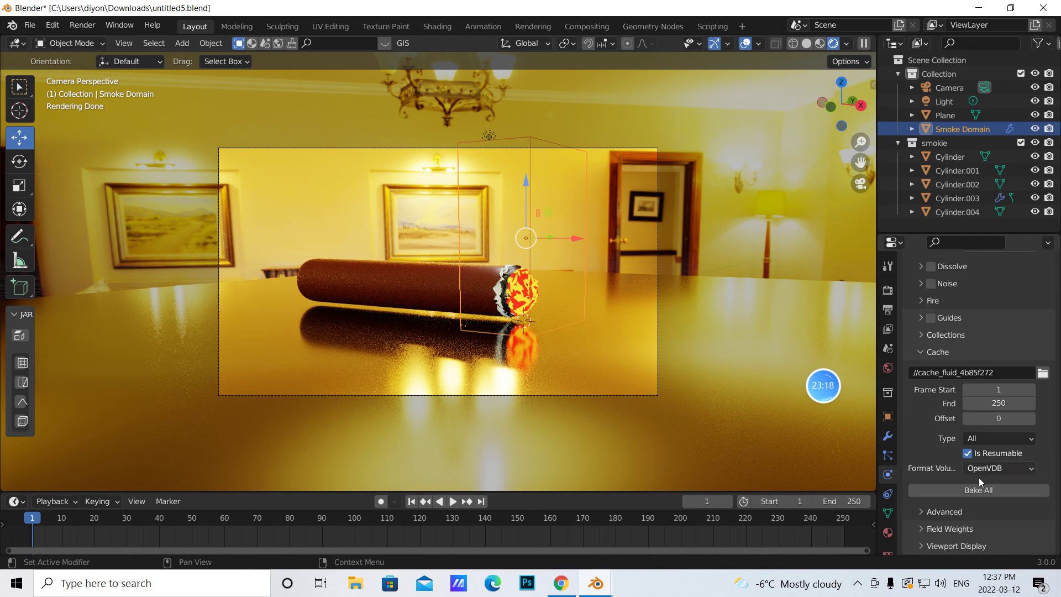
click(976, 490)
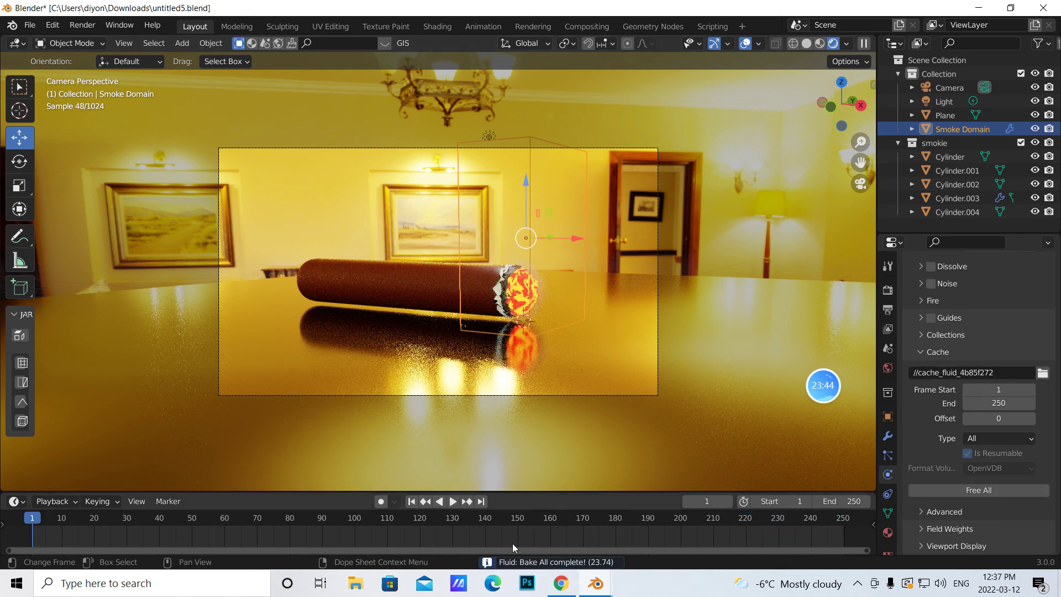
Play the newly baked smoke in the rendered camera view, stop it and return to frame 1
click(455, 502)
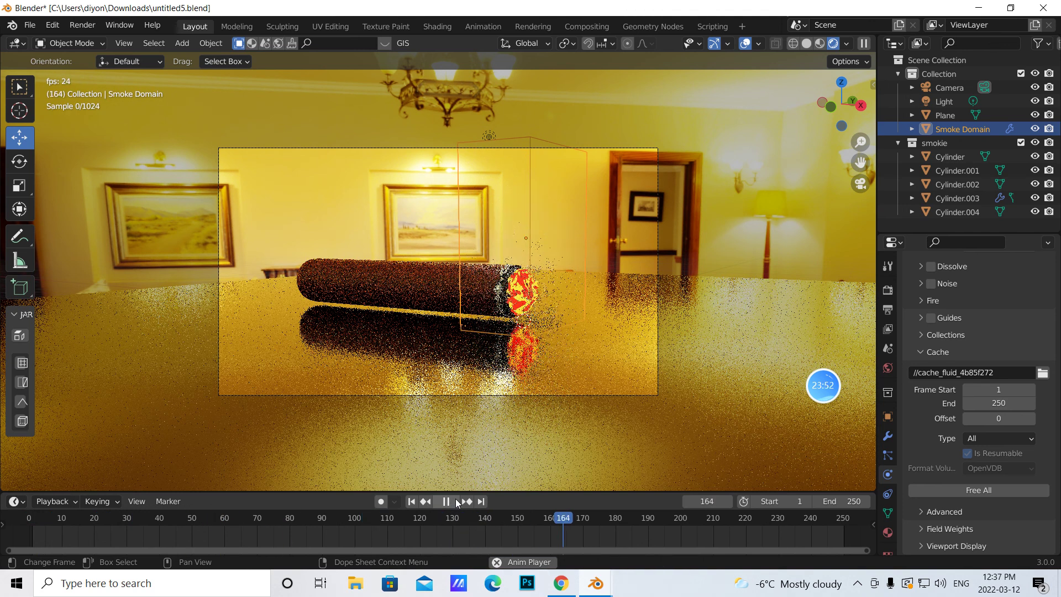
click(456, 503)
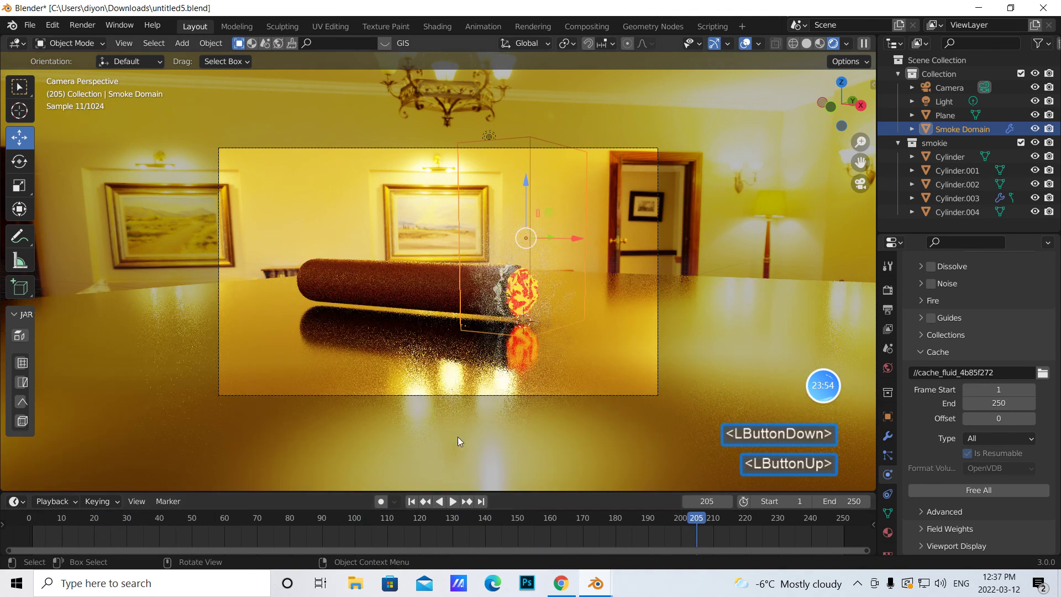
click(414, 502)
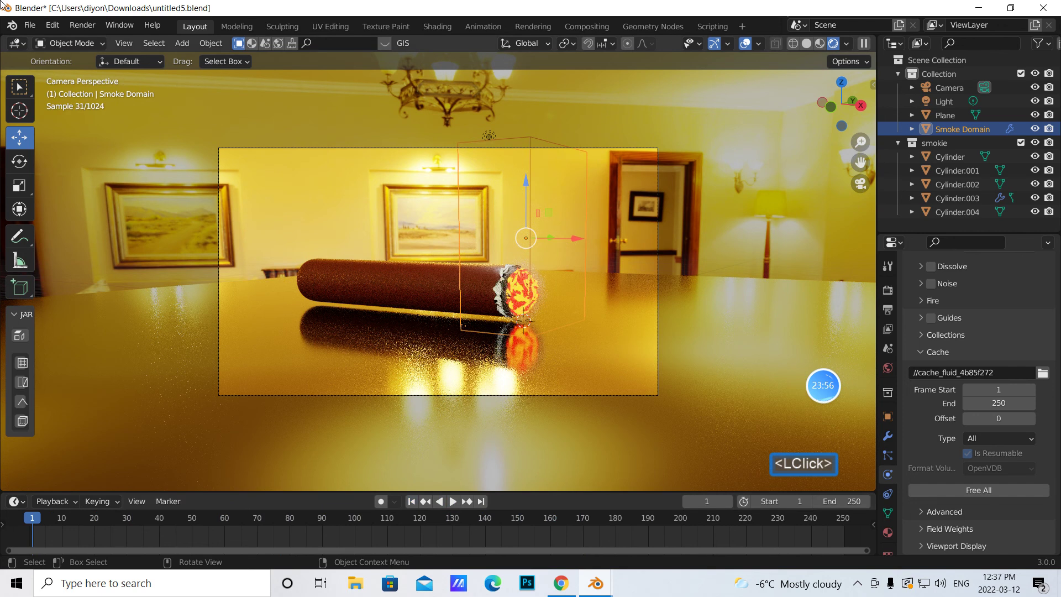
Save the scene in its existing file, untitled5.blend
click(29, 24)
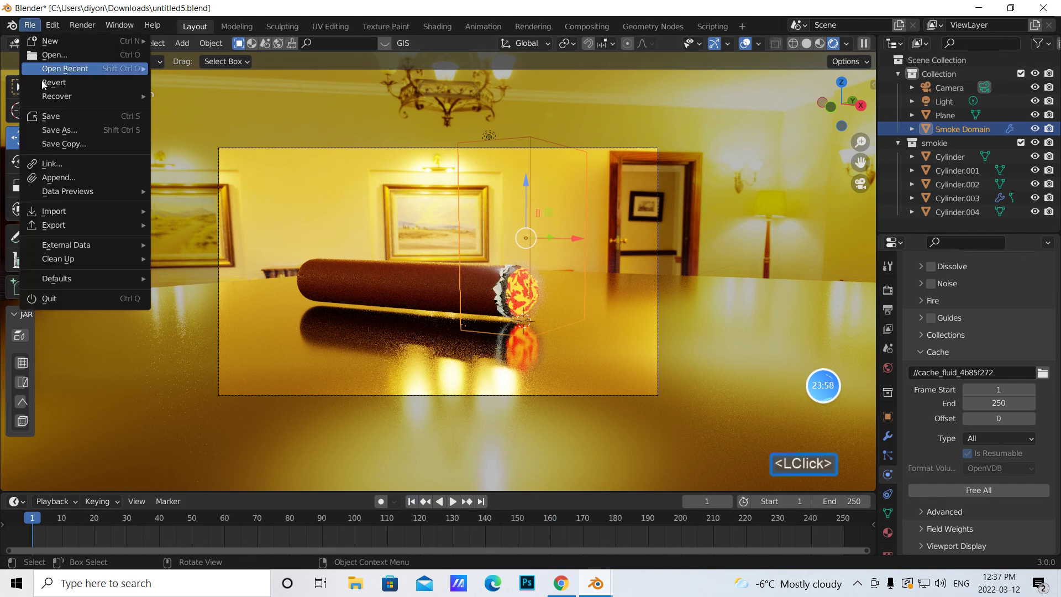
click(53, 116)
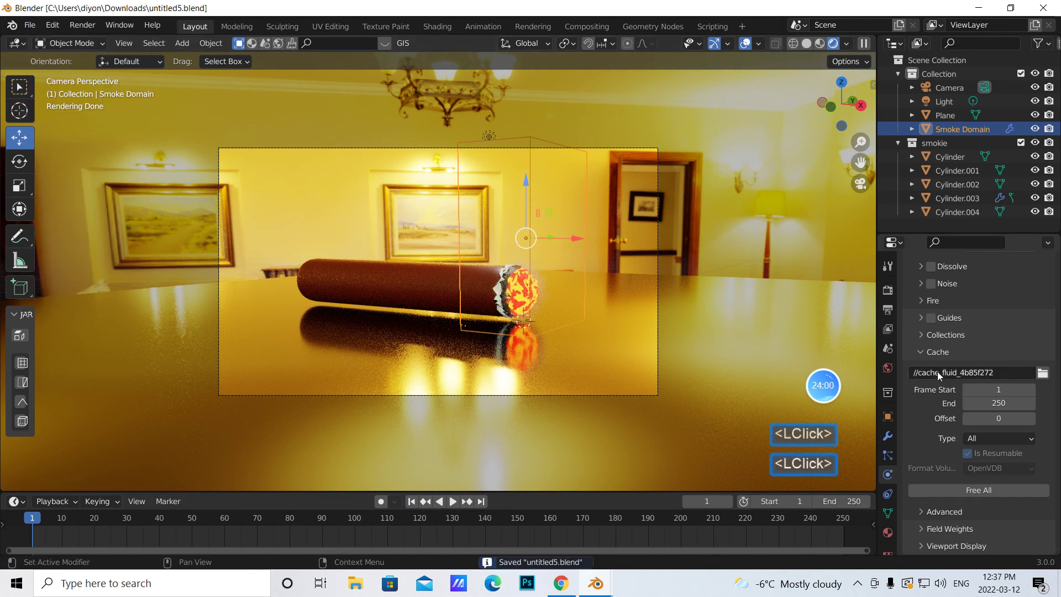
Check the Cycles render settings and return to the scene's output settings
click(888, 307)
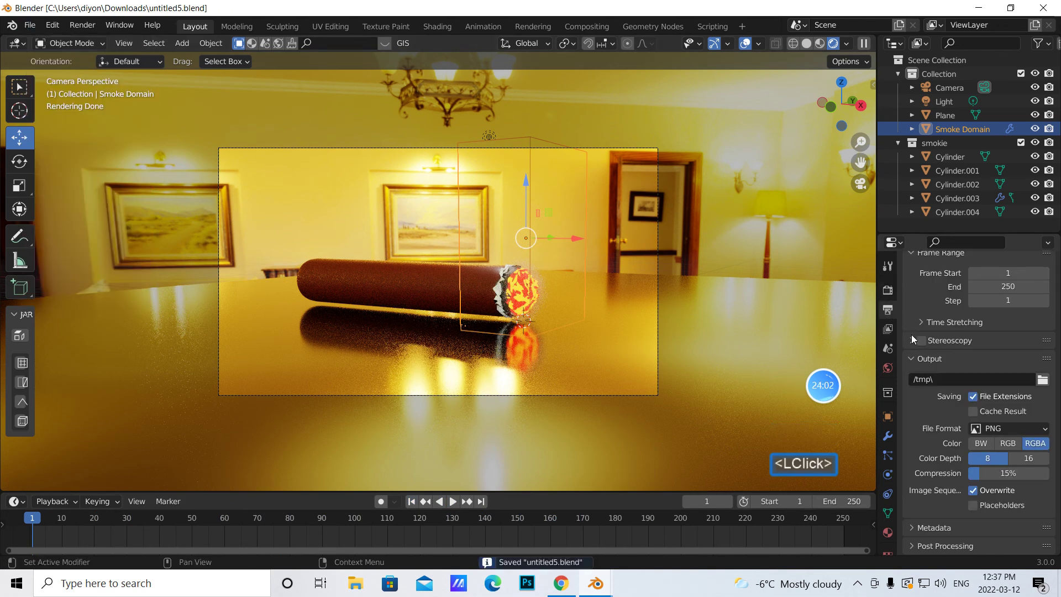
click(889, 293)
scroll(939, 298, up, 8)
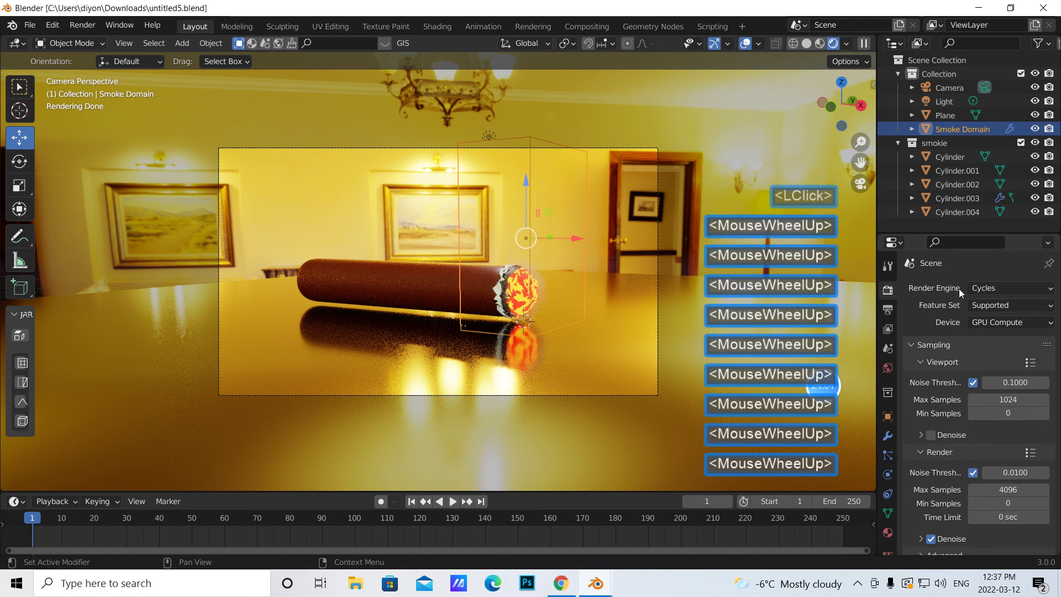
click(887, 310)
scroll(1011, 459, down, 3)
scroll(1010, 459, down, 3)
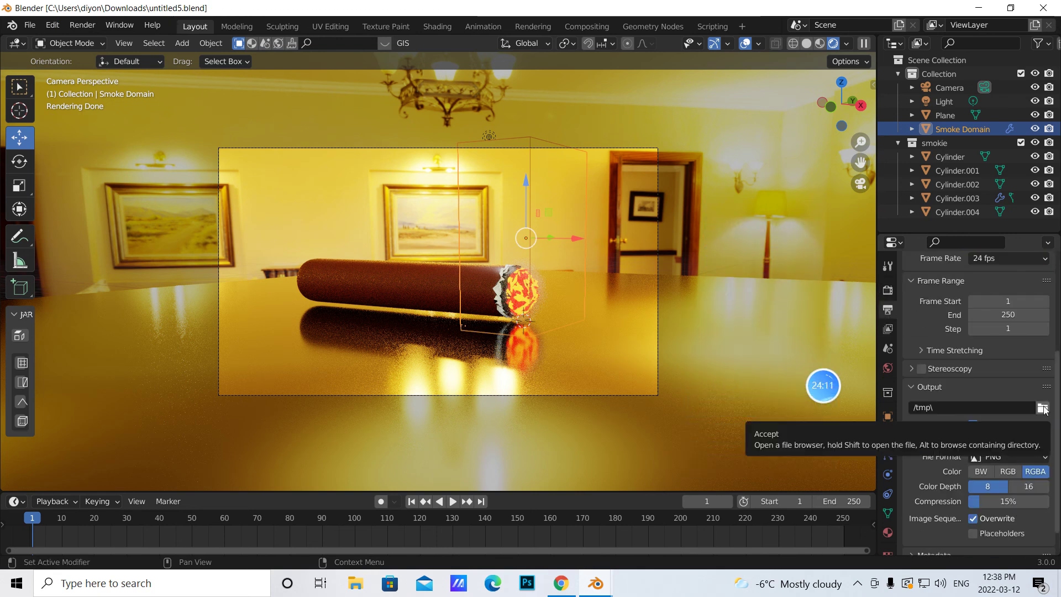
Browse for the render output location and open the masterial-video集18 folder inside the video folder under Documents
click(1043, 407)
click(230, 227)
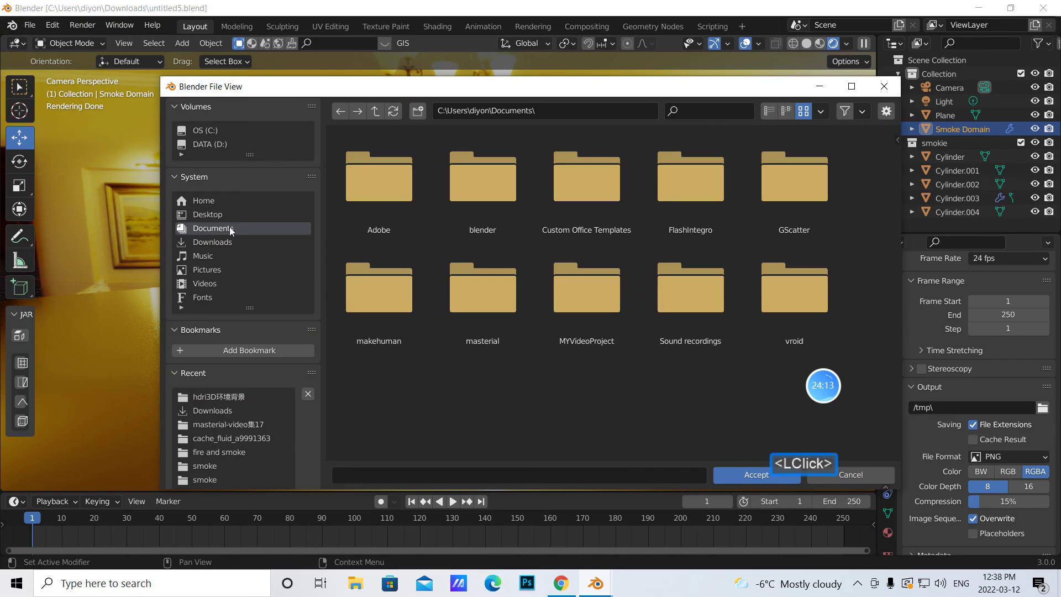
double_click(473, 305)
double_click(368, 188)
scroll(497, 304, down, 7)
scroll(519, 332, down, 3)
double_click(473, 373)
double_click(383, 208)
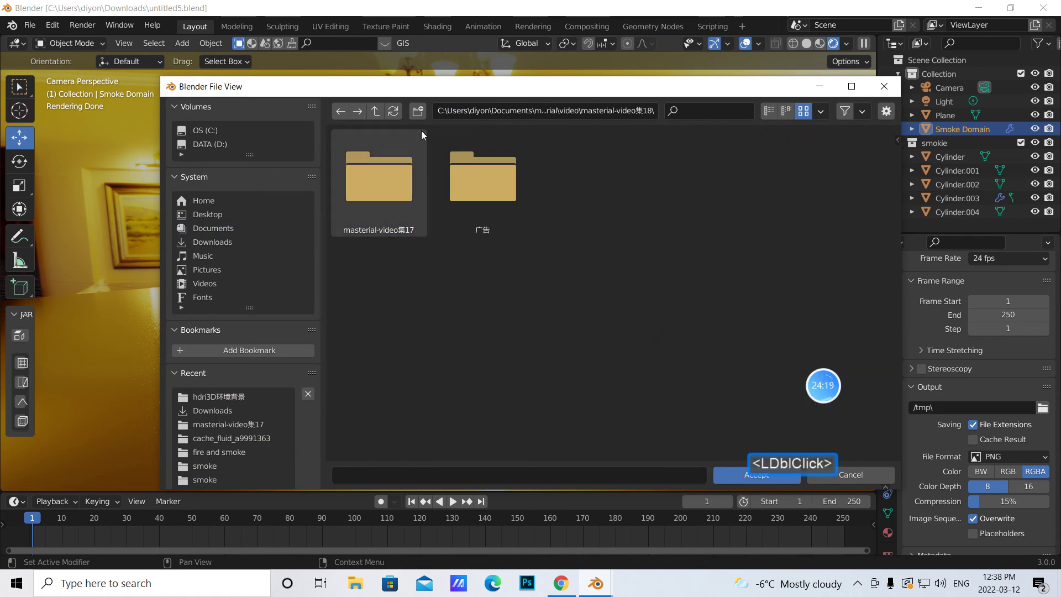
click(340, 111)
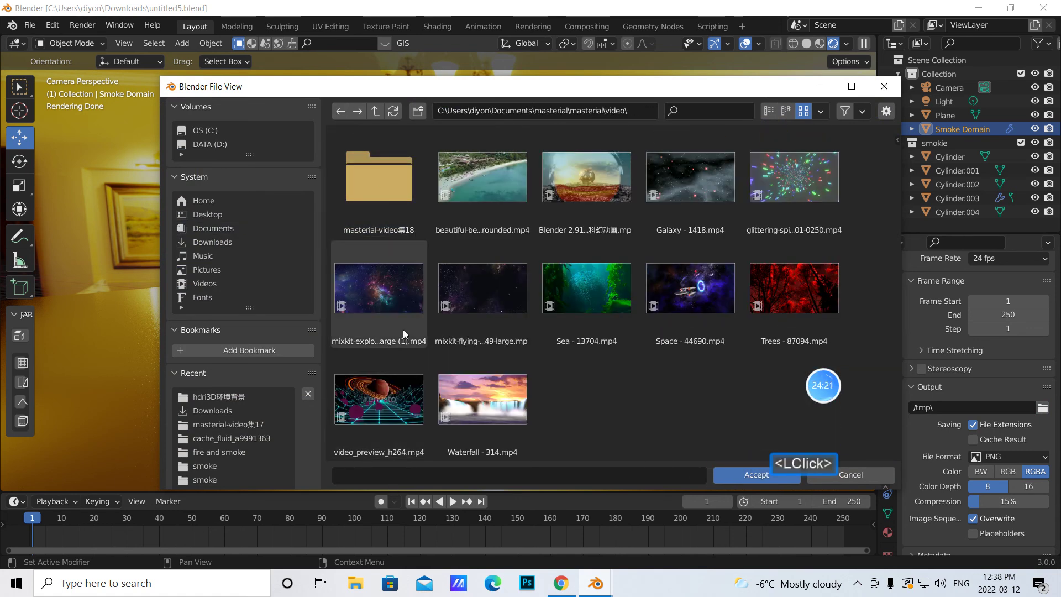
double_click(390, 198)
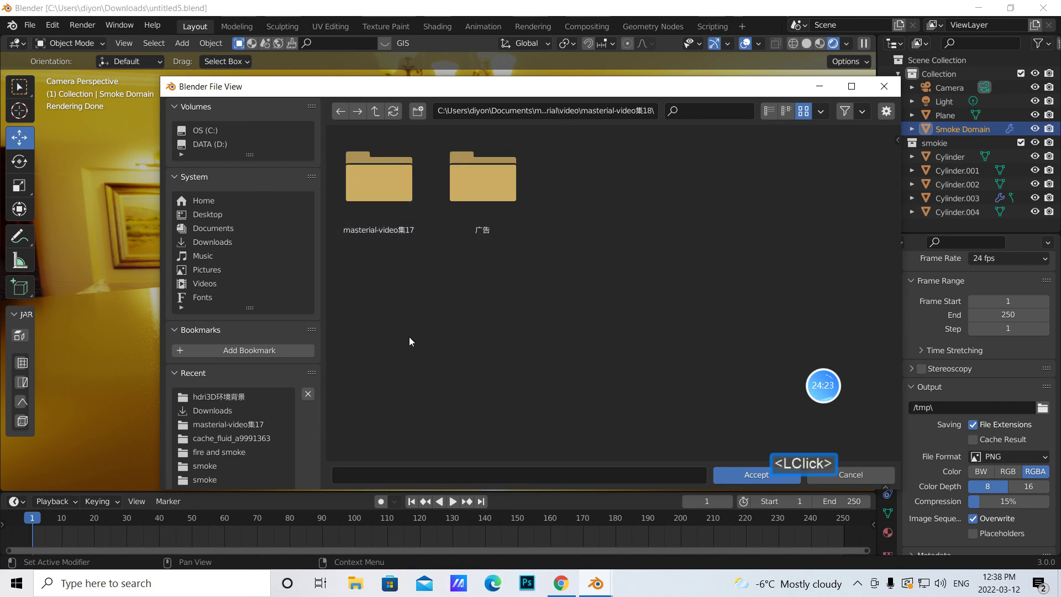
Name the render output smoke2 and accept it as the output path
click(423, 476)
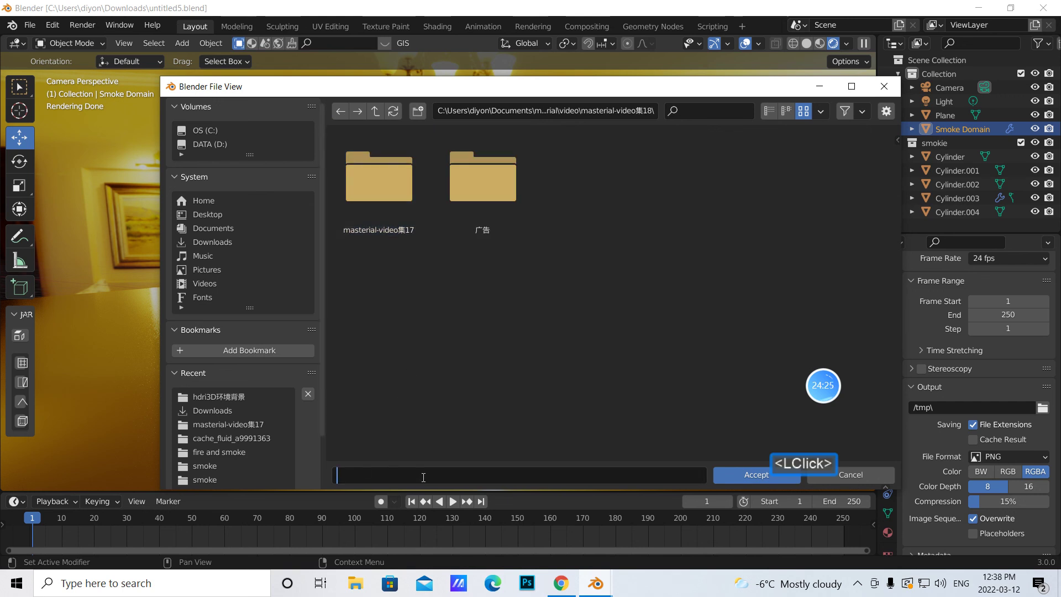
text(smoke)
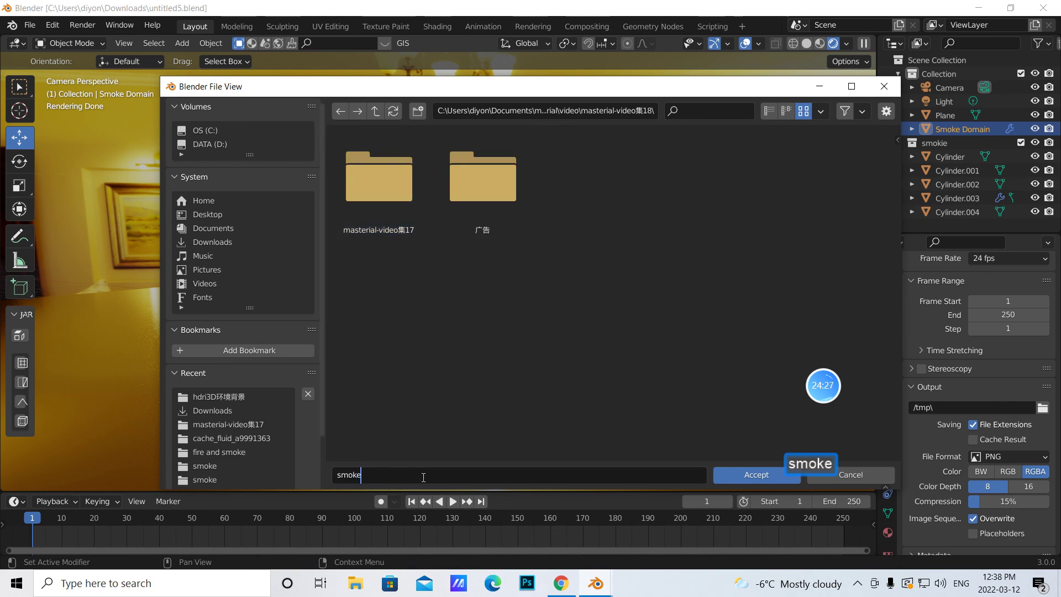
text(2)
double_click(740, 477)
Change the render output's file format to FFmpeg Video
scroll(1016, 444, down, 2)
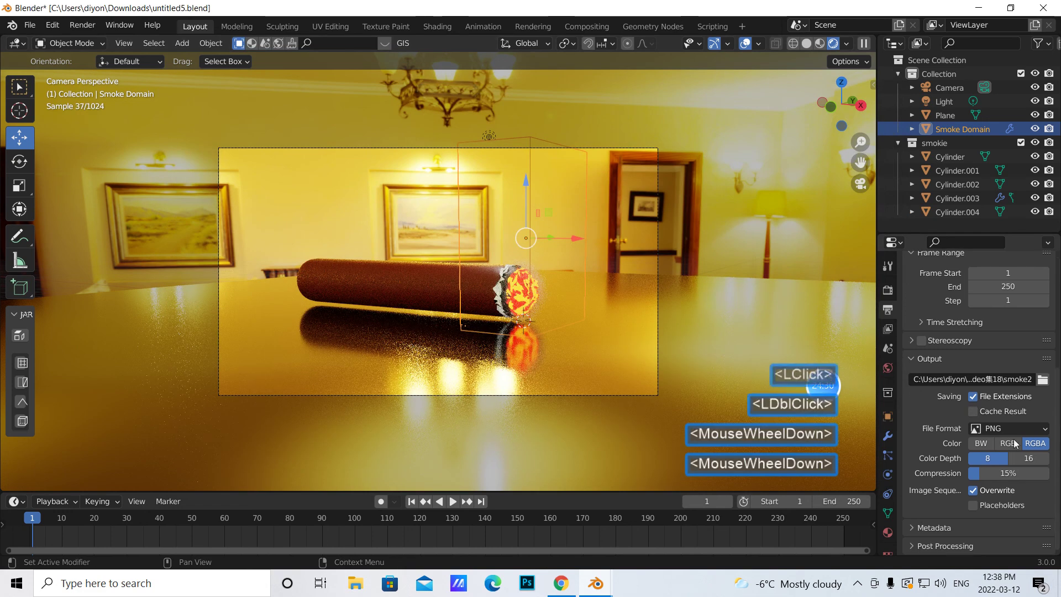
click(1048, 429)
click(1050, 430)
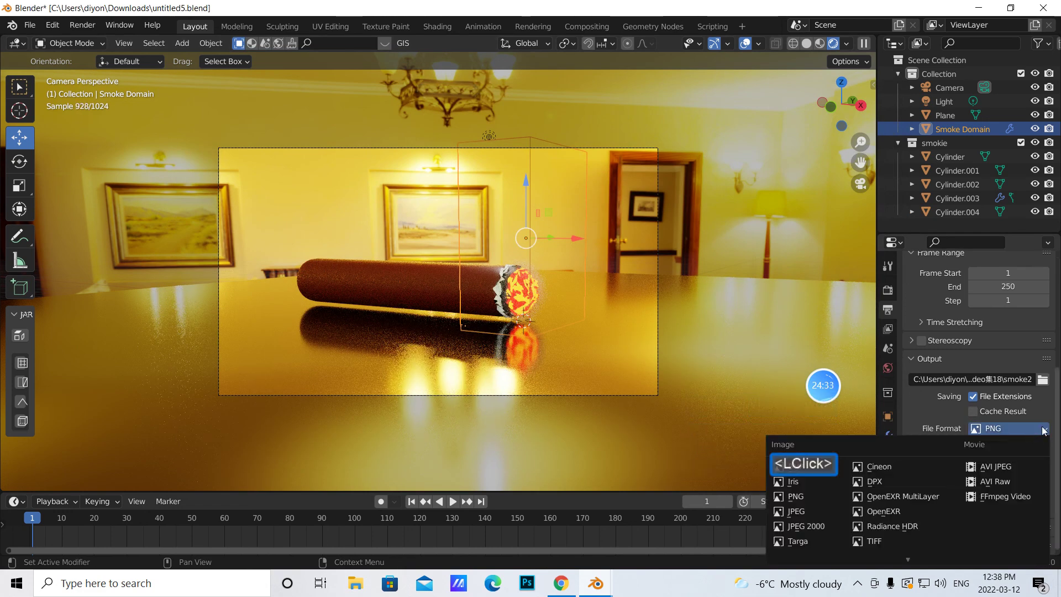
click(995, 497)
scroll(995, 496, up, 2)
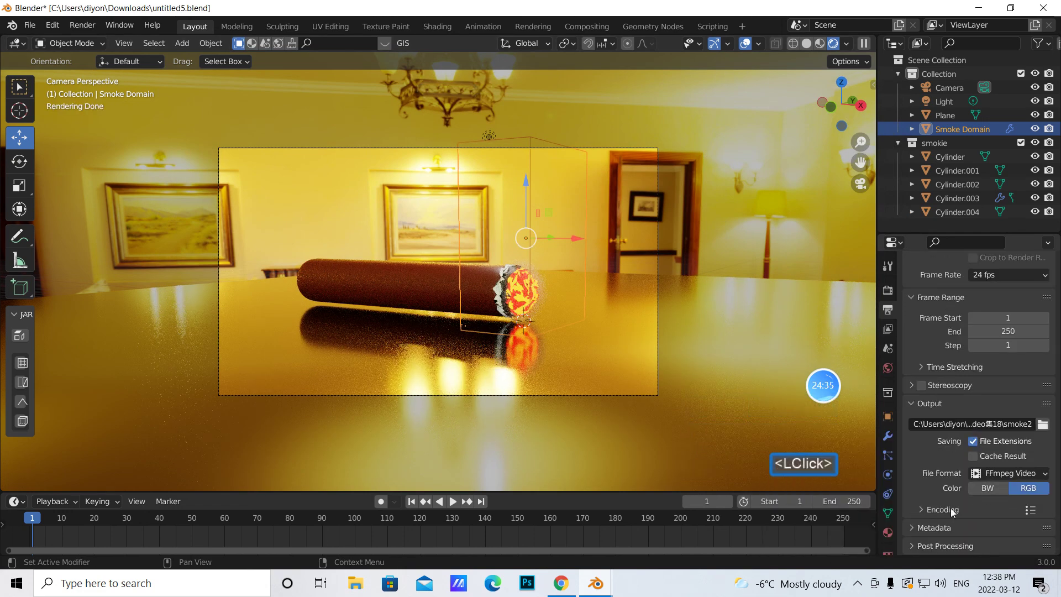
Expand the video encoding settings and set the container to MPEG-4
click(949, 509)
scroll(950, 506, down, 8)
click(1044, 355)
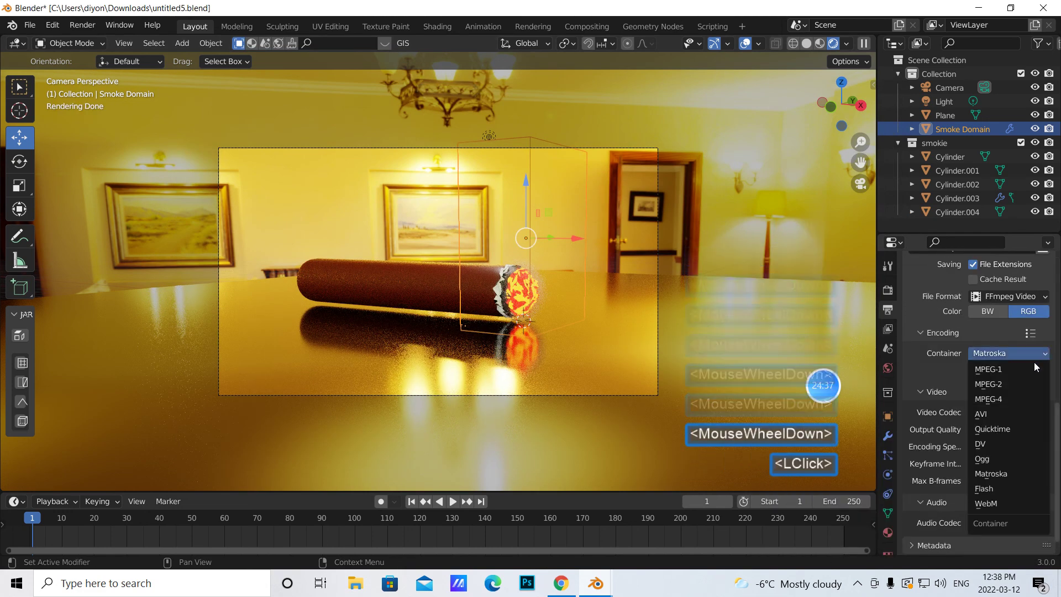
click(1008, 397)
scroll(998, 486, down, 5)
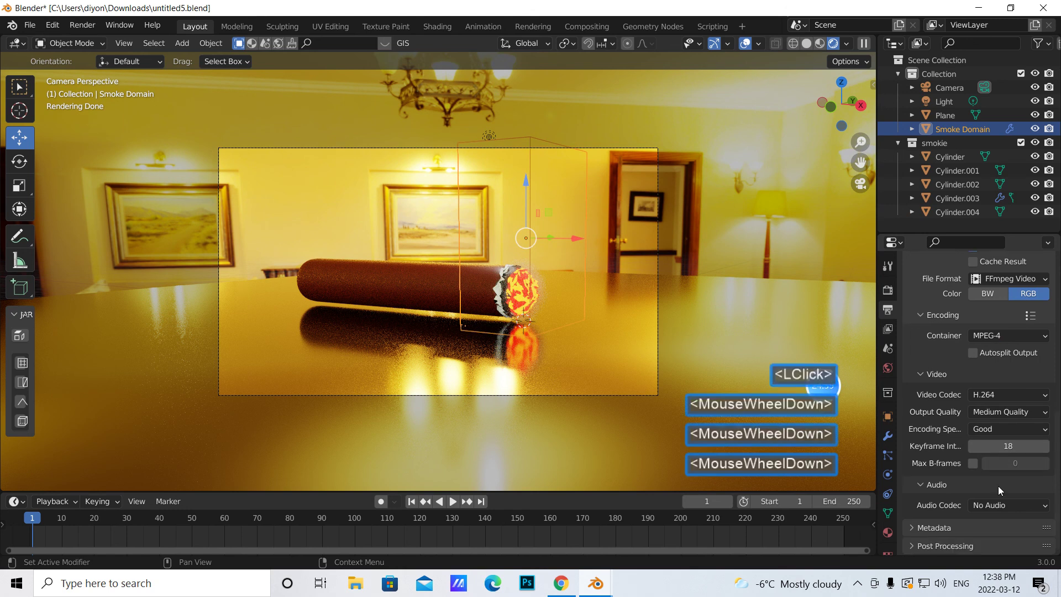
Try MP3 as the output's audio codec and return the setting to No Audio
click(1017, 505)
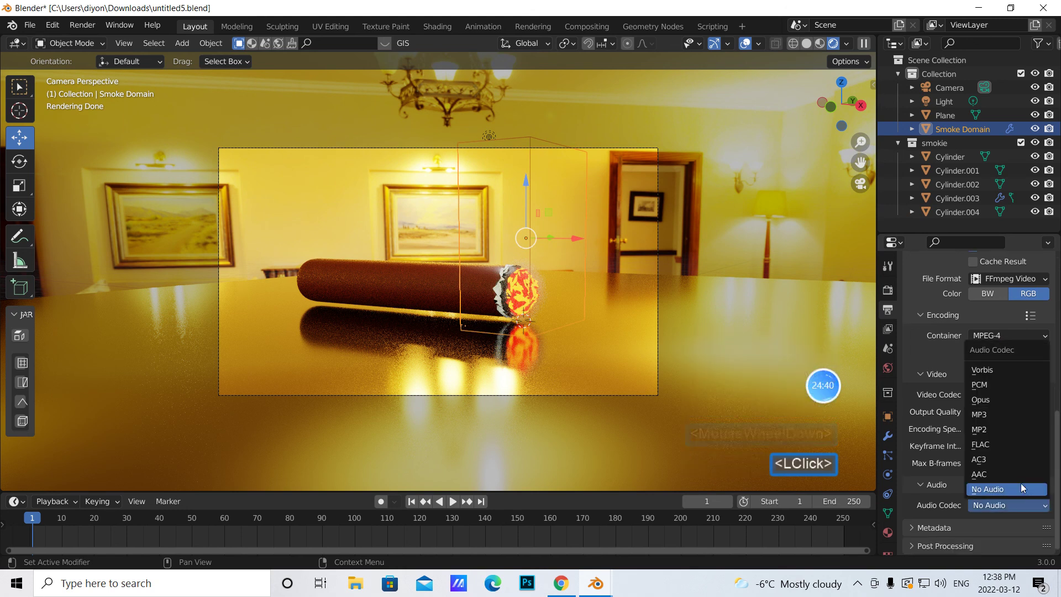
click(988, 415)
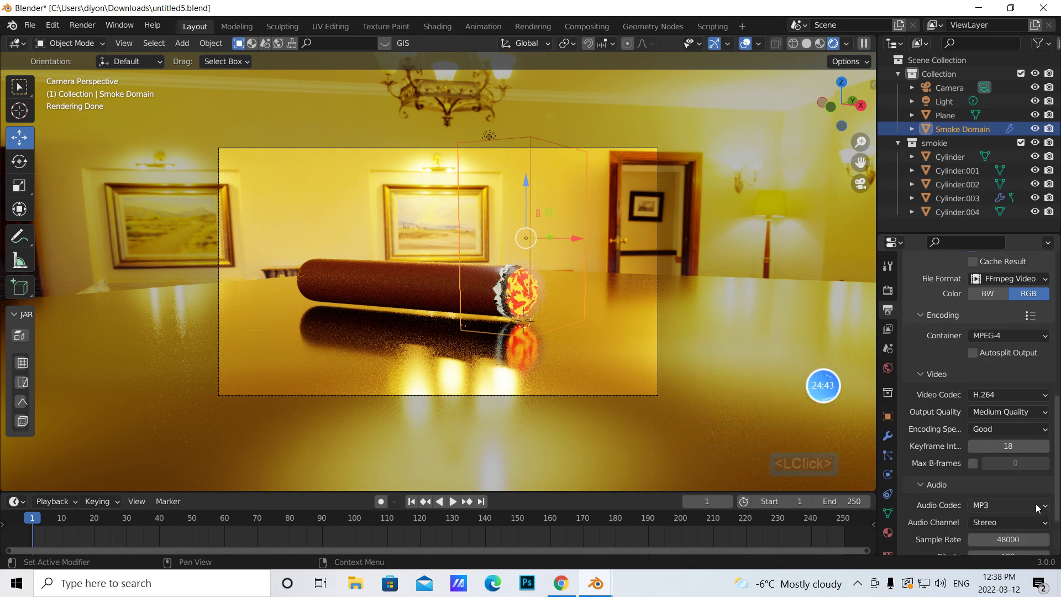
click(1046, 505)
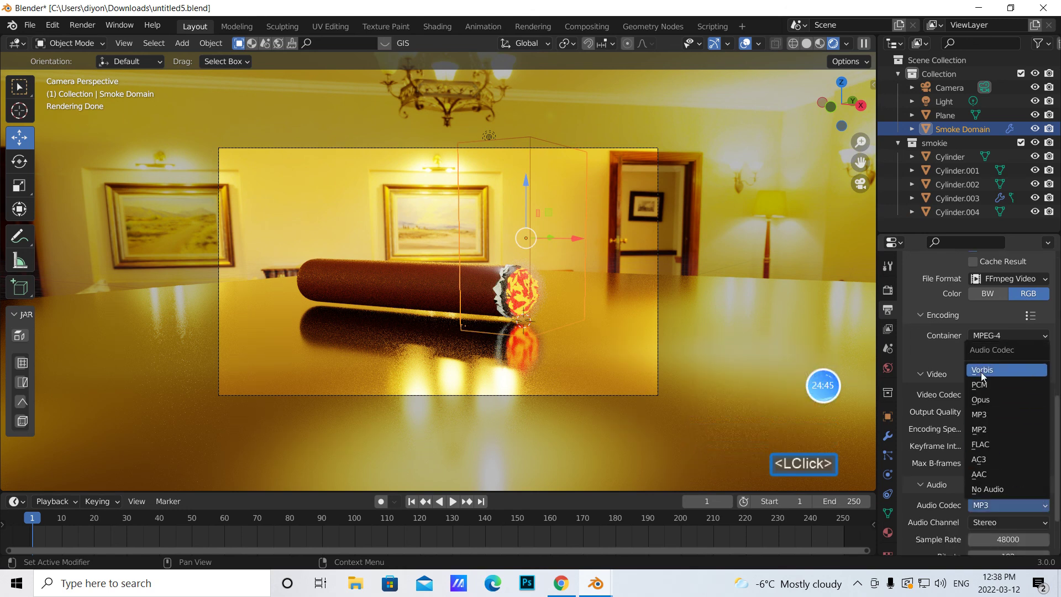
click(986, 489)
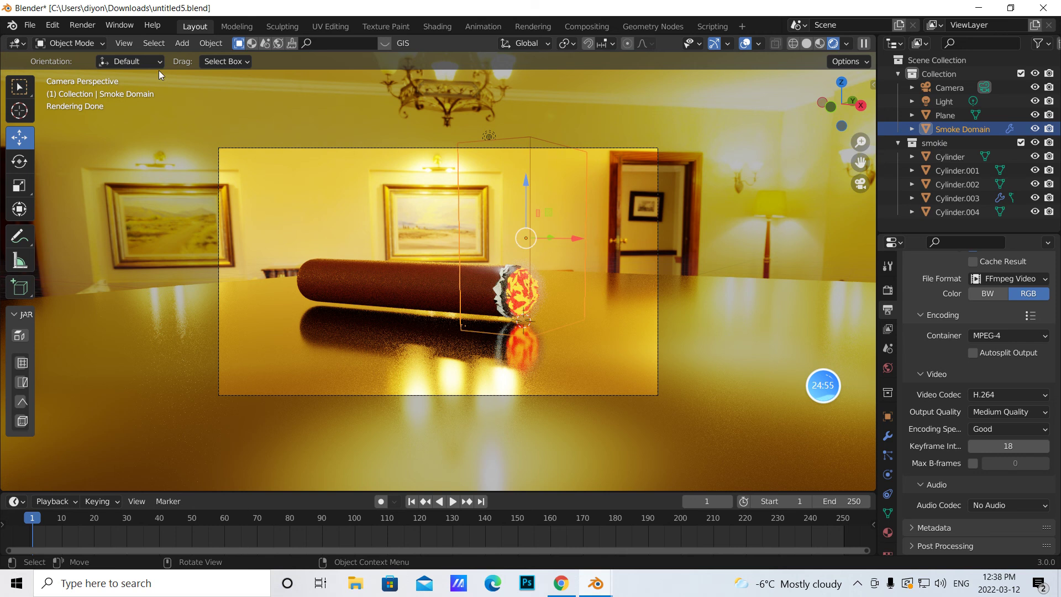
Start a still render of the current frame, put its window out of the way and save the scene in its existing file
click(82, 25)
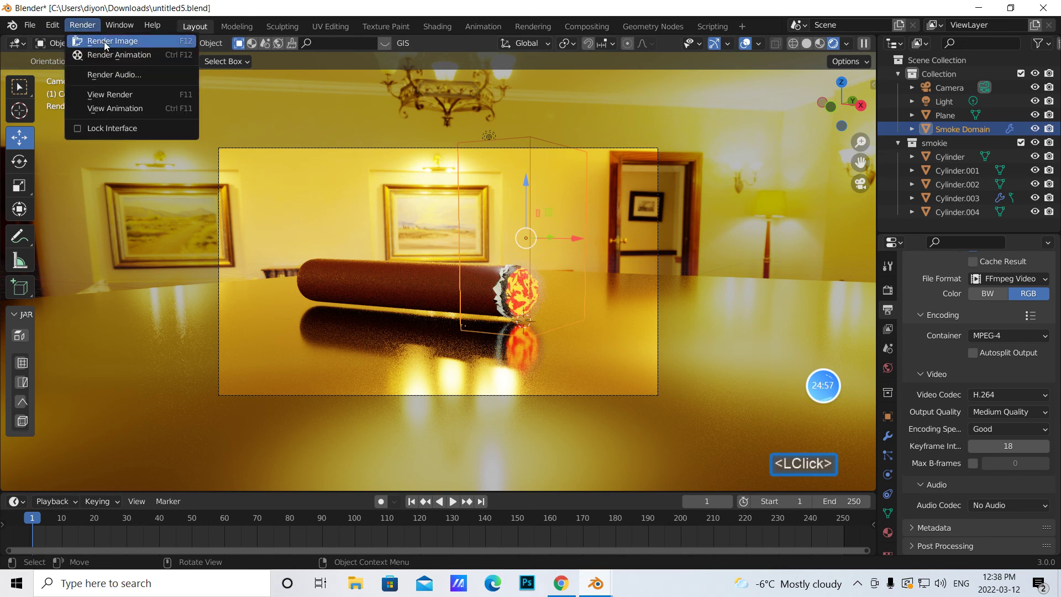
click(107, 44)
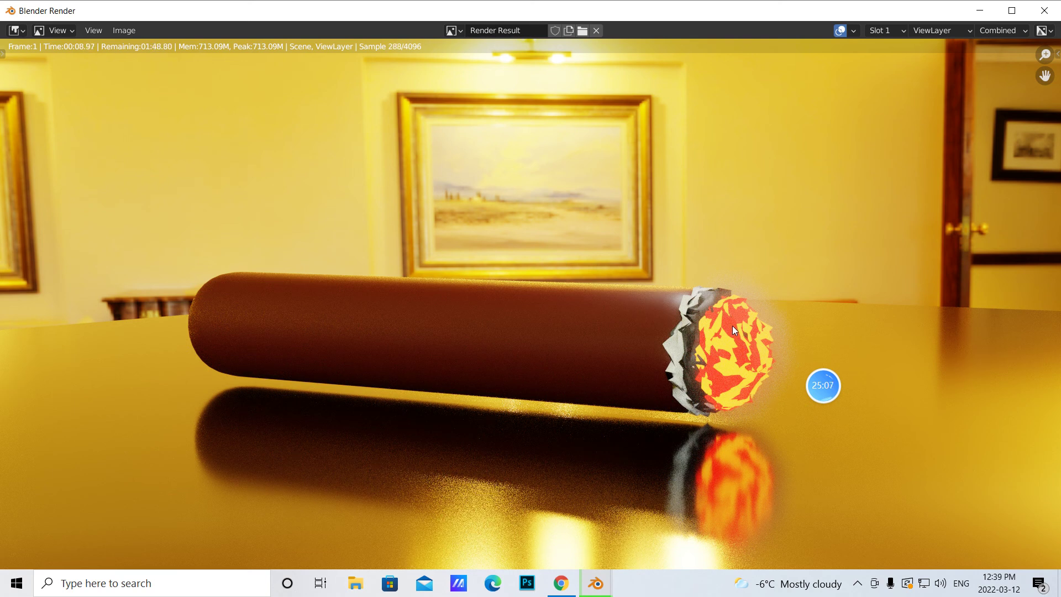
click(980, 10)
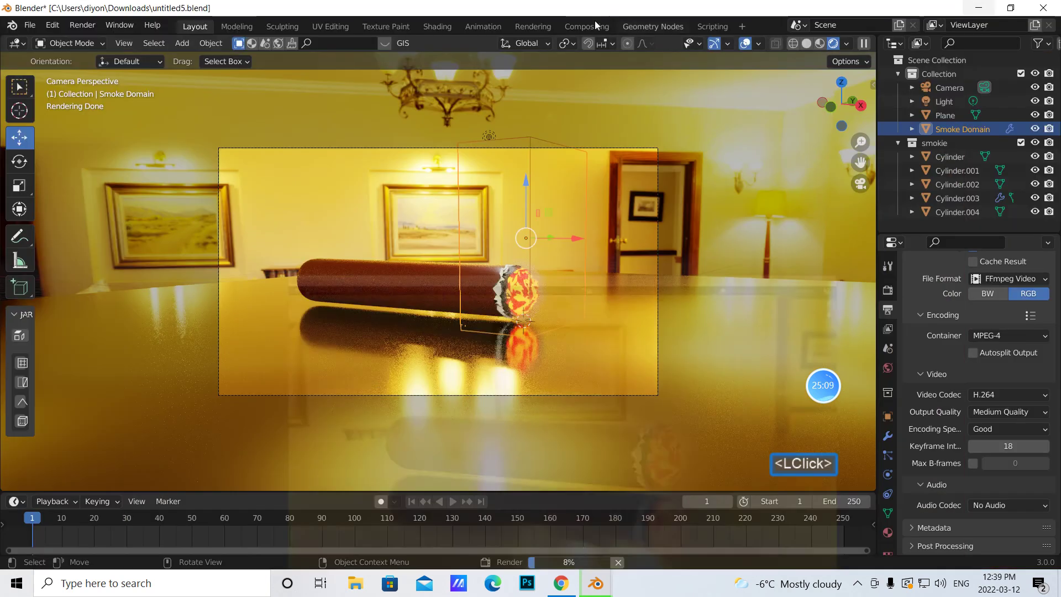
click(30, 25)
click(51, 117)
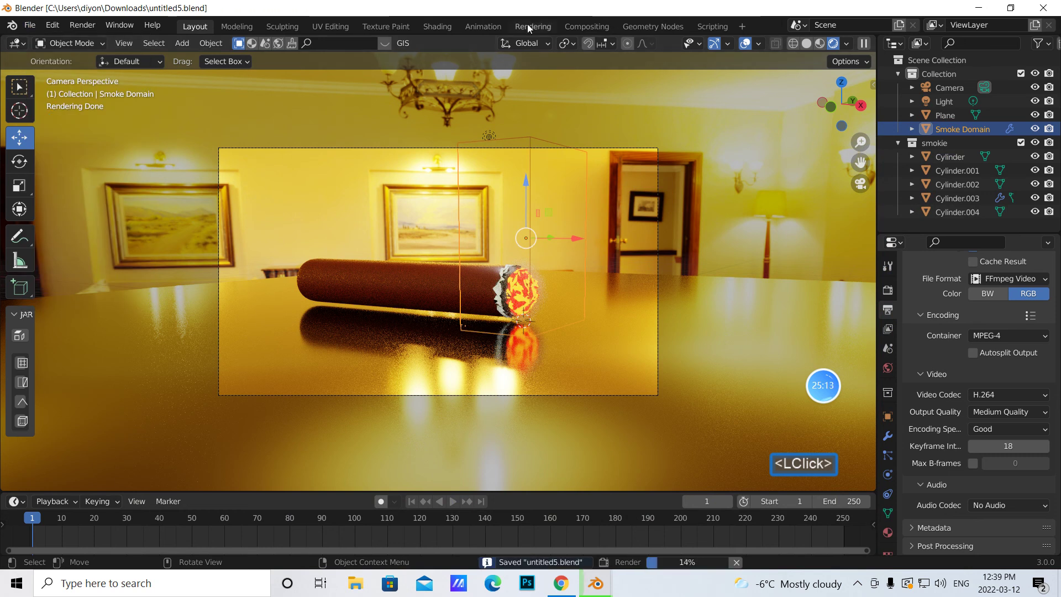
Enable nodes in the Compositing workspace and move the Composite node well away from Render Layers to make room between them
click(566, 26)
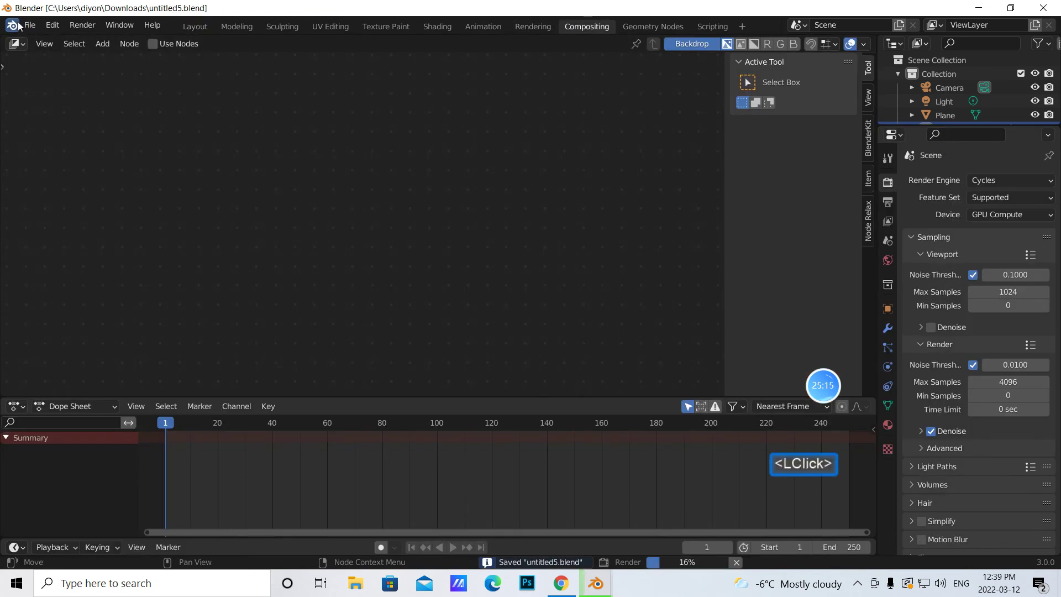
click(153, 44)
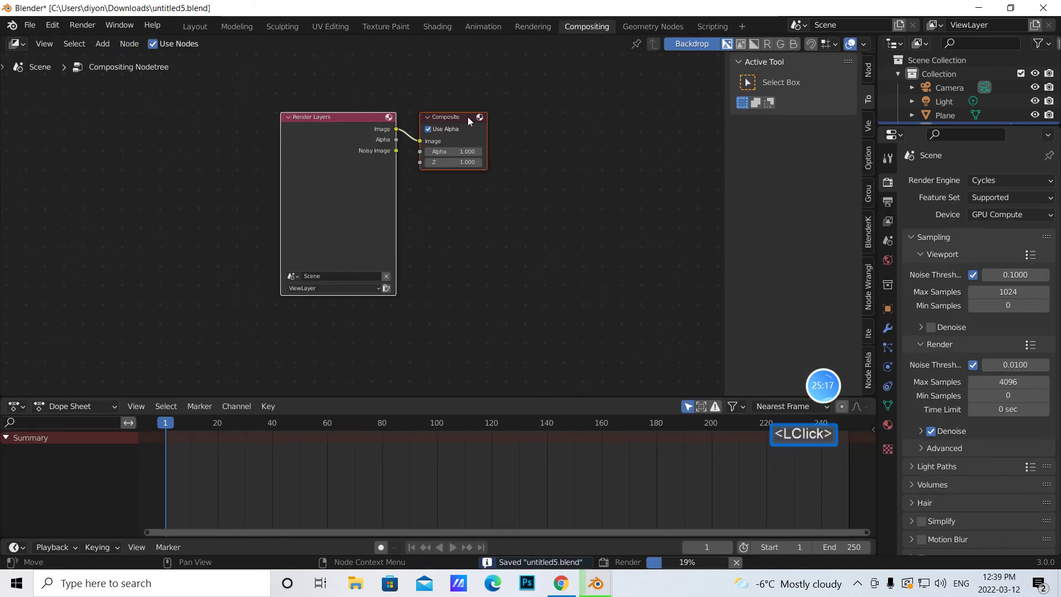
drag(467, 116, 660, 145)
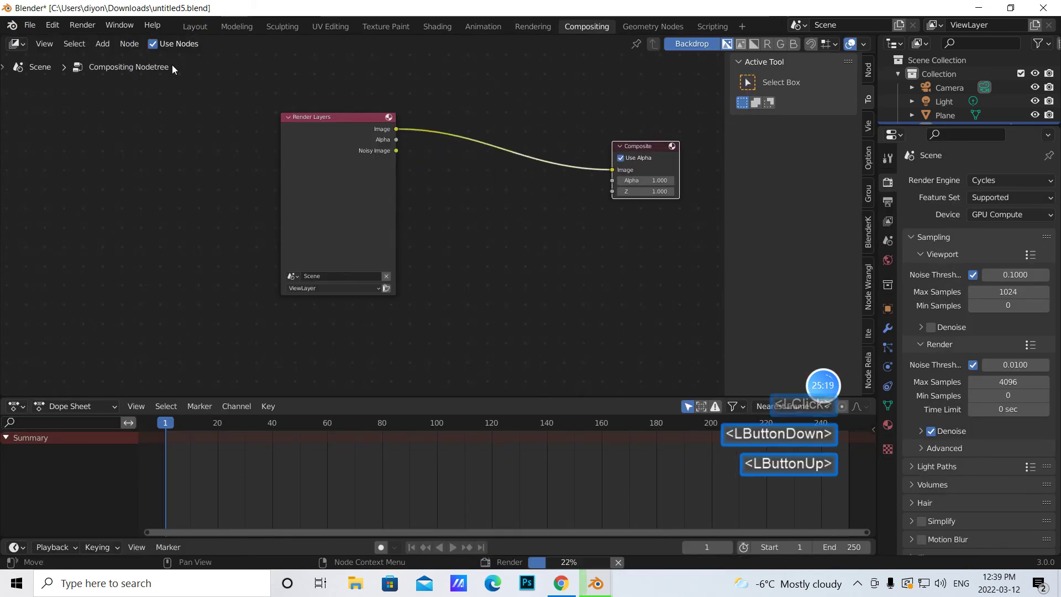
Add a Viewer node to the compositing tree and place it just below the Composite node
click(103, 43)
click(119, 61)
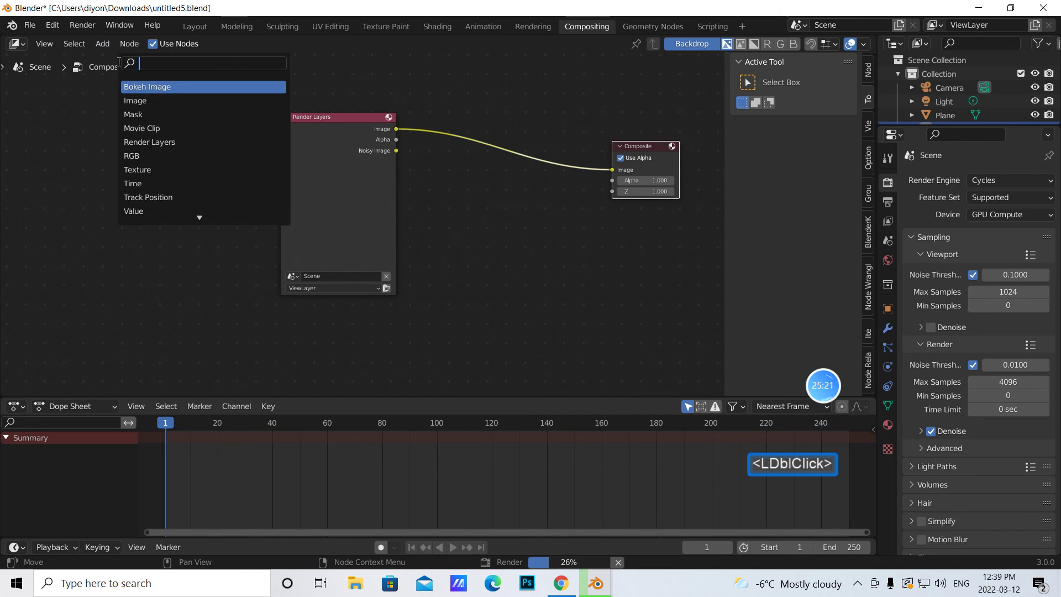
text(viewer)
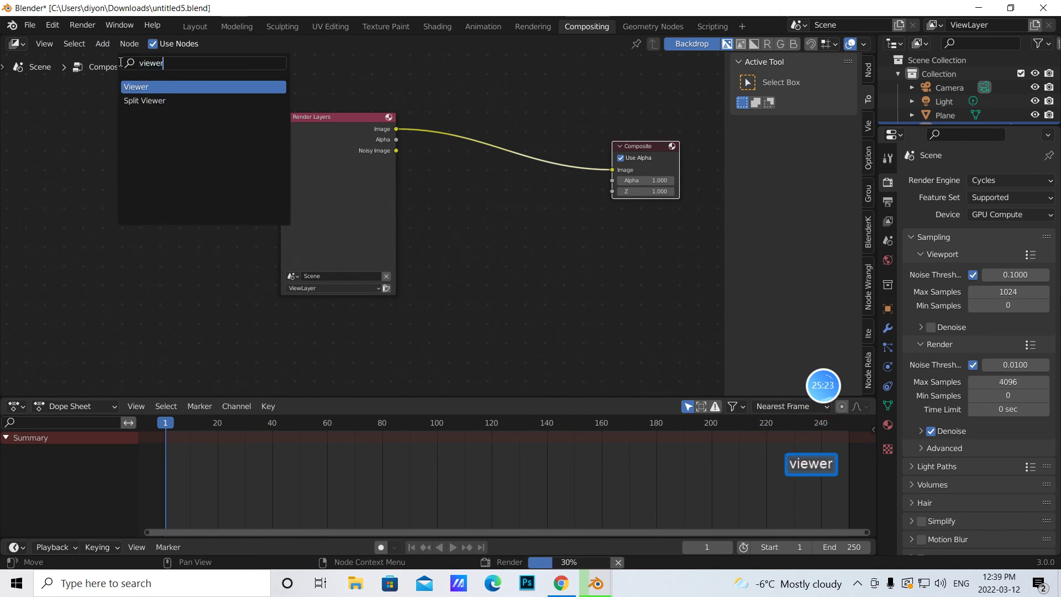
click(137, 86)
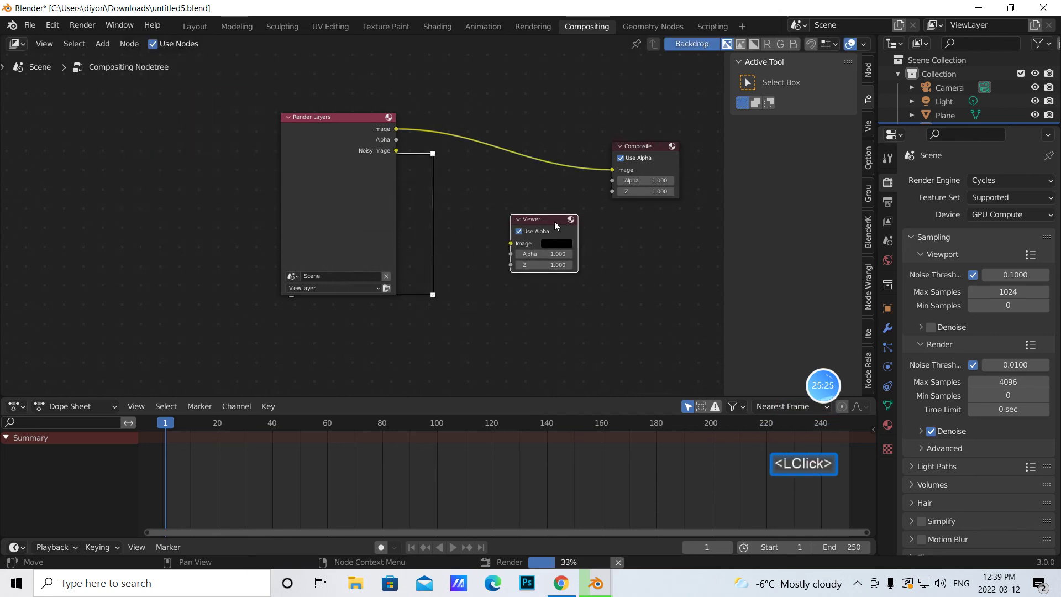
click(634, 219)
Insert a Glare node into the link between the Render Layers and Composite nodes
click(103, 43)
click(116, 65)
text(glare)
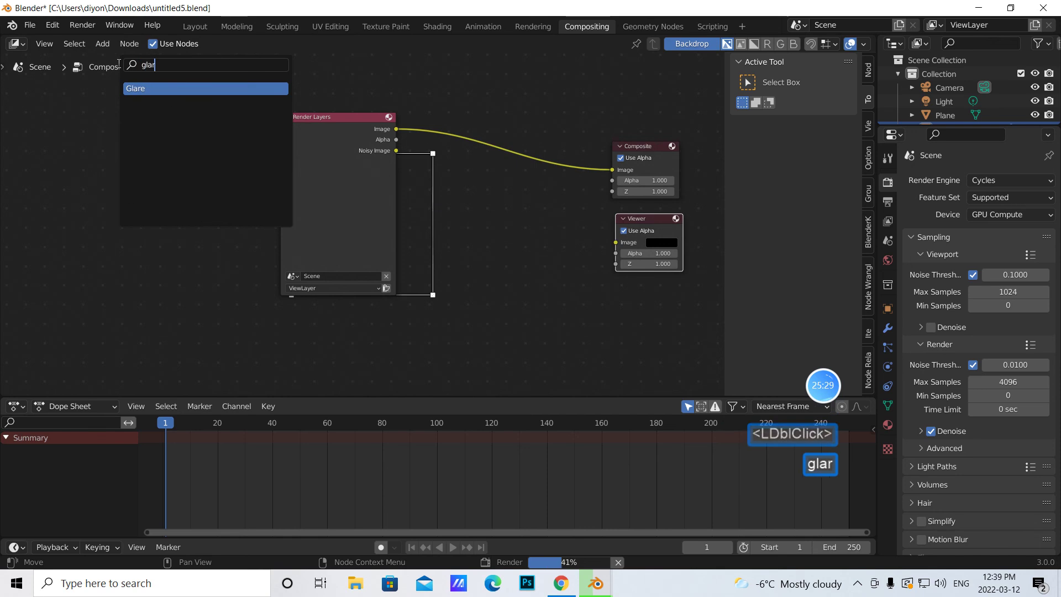
click(136, 89)
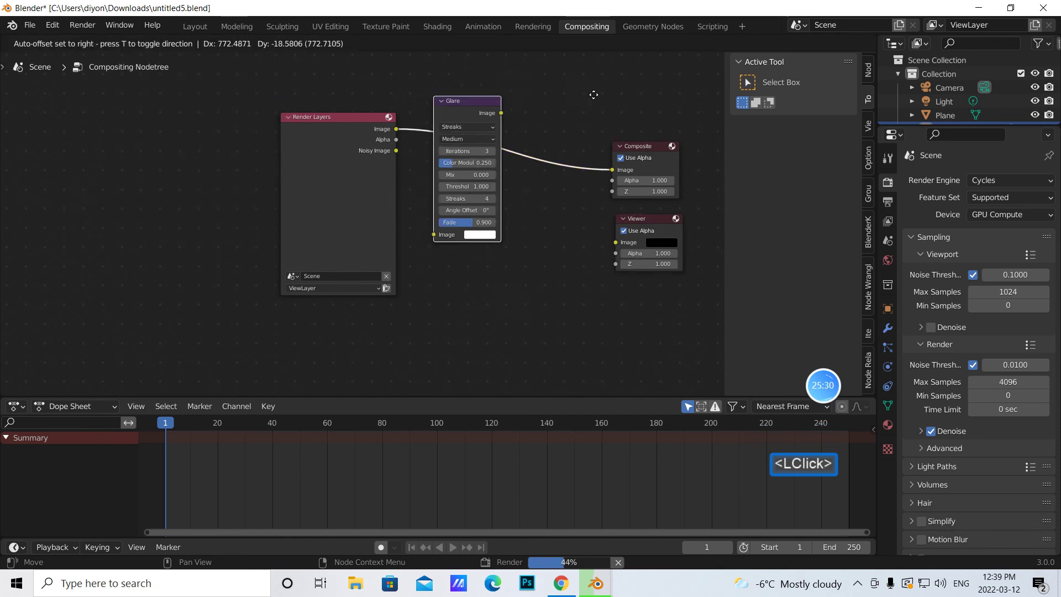
click(621, 110)
Set the Glare node's type to Fog Glow and its mix to 0.1
click(534, 139)
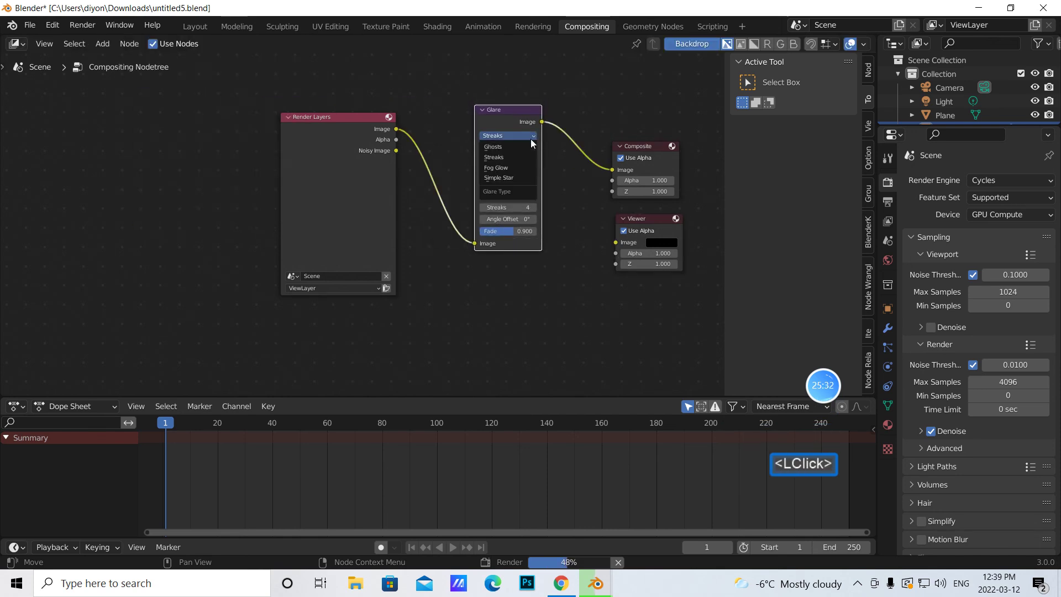
click(513, 171)
key(BackSpace)
text(0.1)
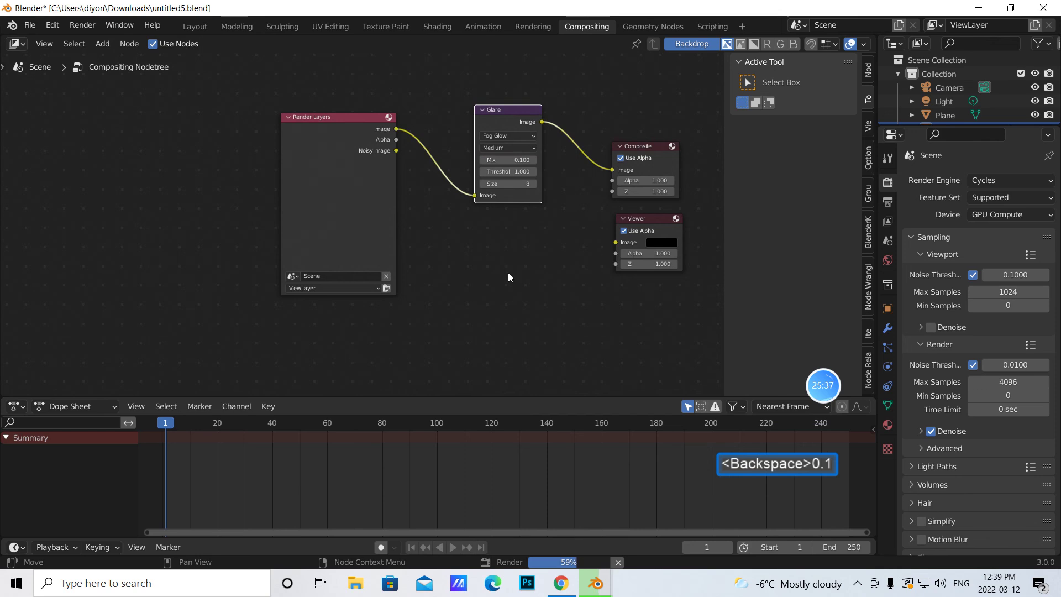
click(504, 271)
Insert a duplicate of the Glare node between Render Layers and the original Glare node, and set the copy's threshold to 0.1
drag(342, 135, 259, 159)
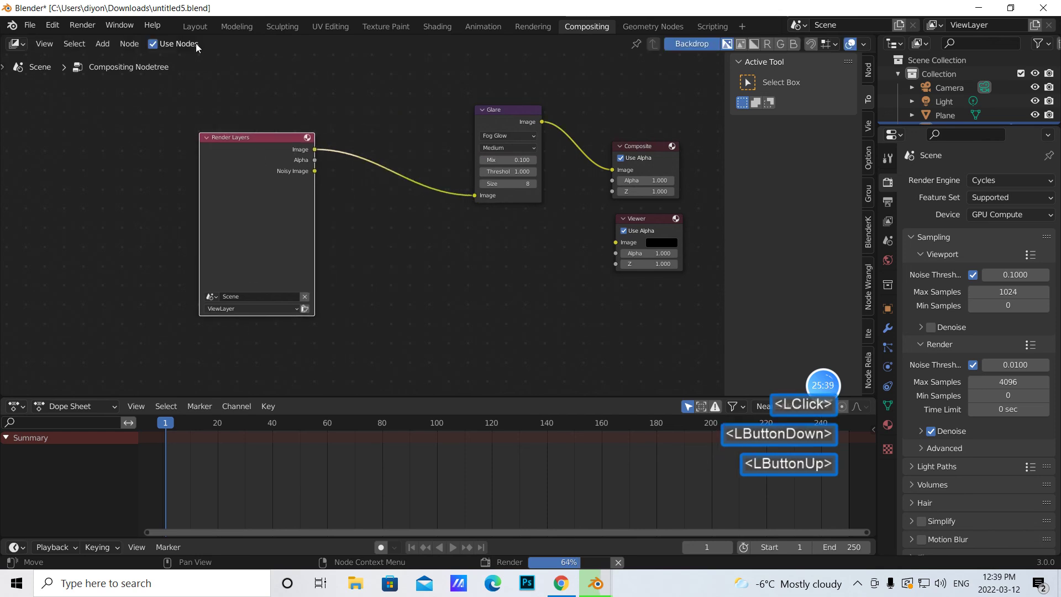
click(510, 121)
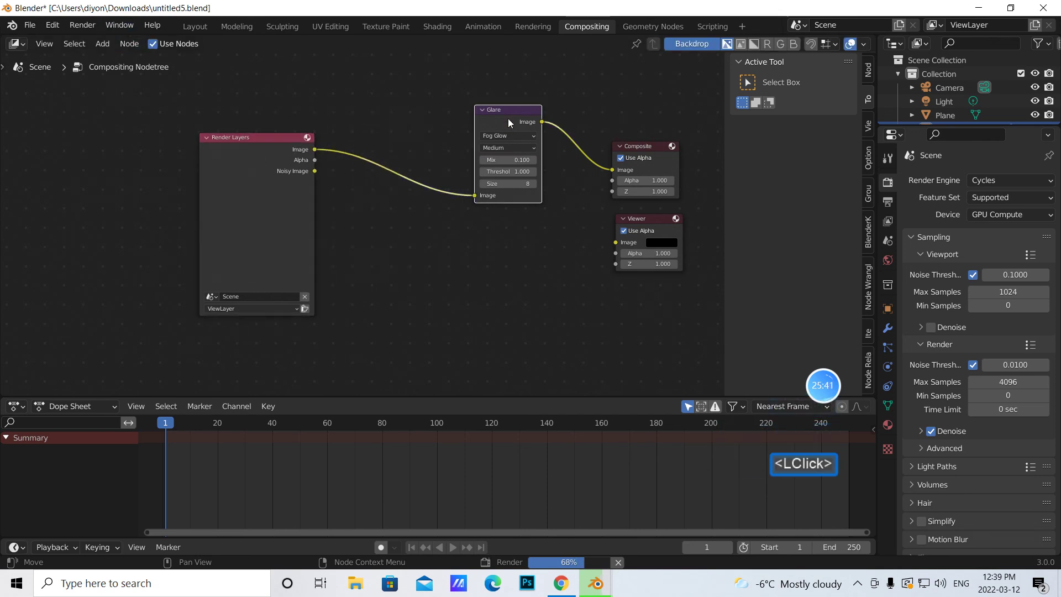
key(shift+d)
click(403, 149)
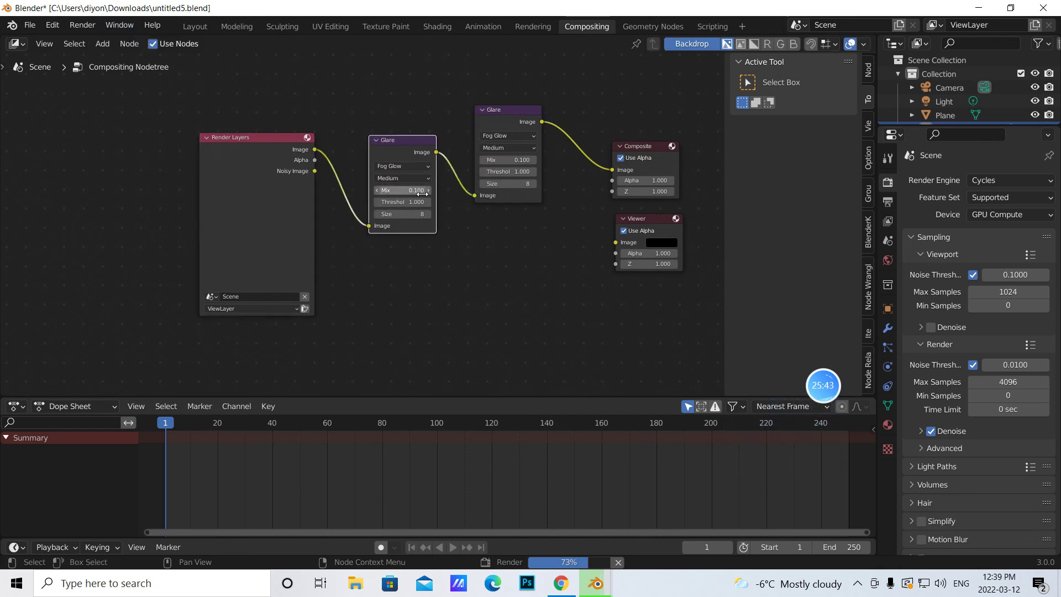
click(417, 202)
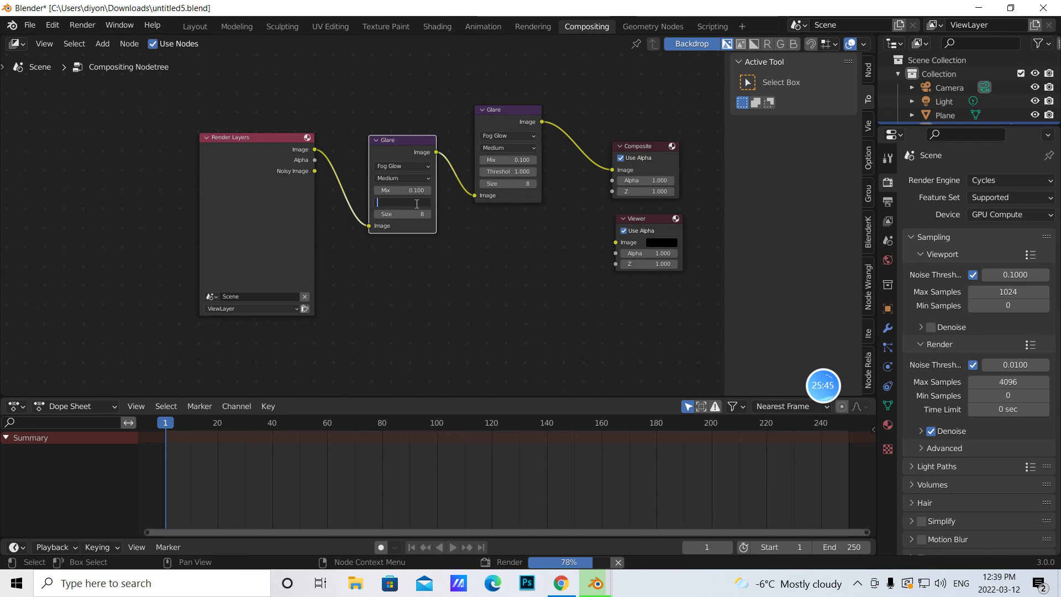
text(0.1)
key(Return)
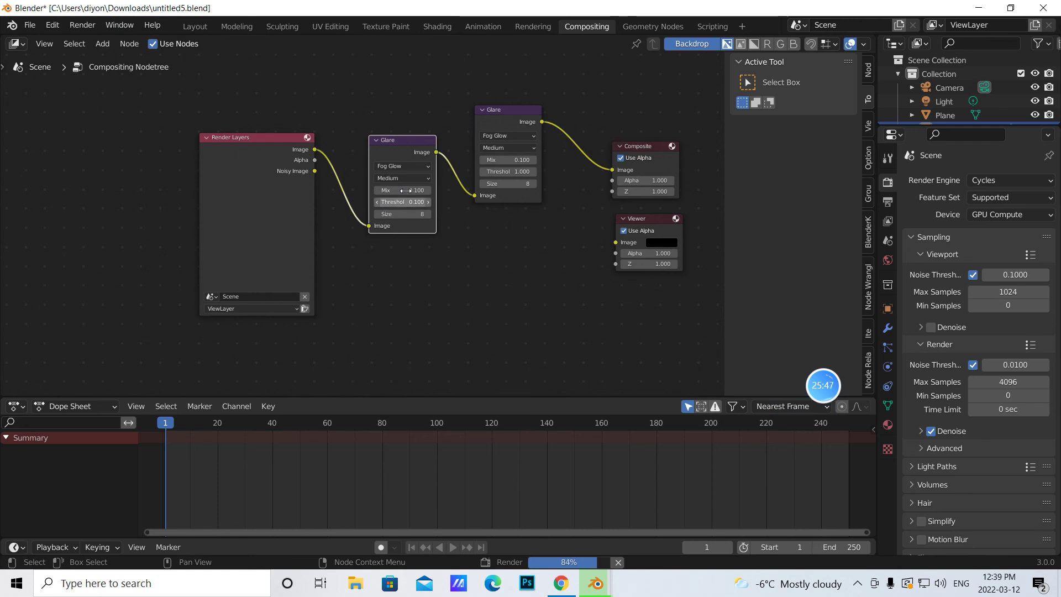
Return to the Layout workspace and test-render the current frame, closing the render after checking it
click(193, 27)
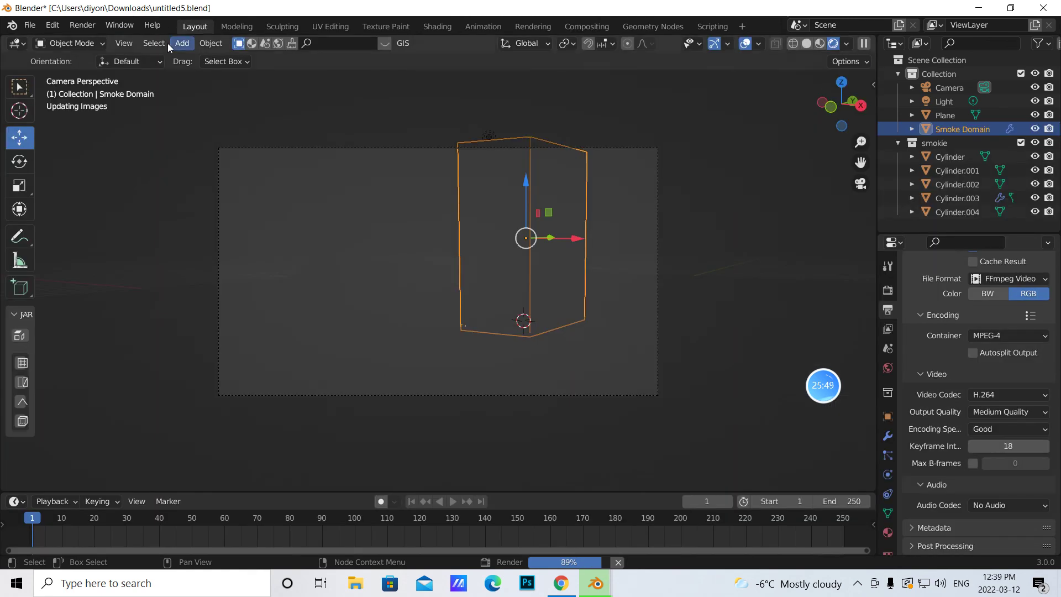
click(83, 25)
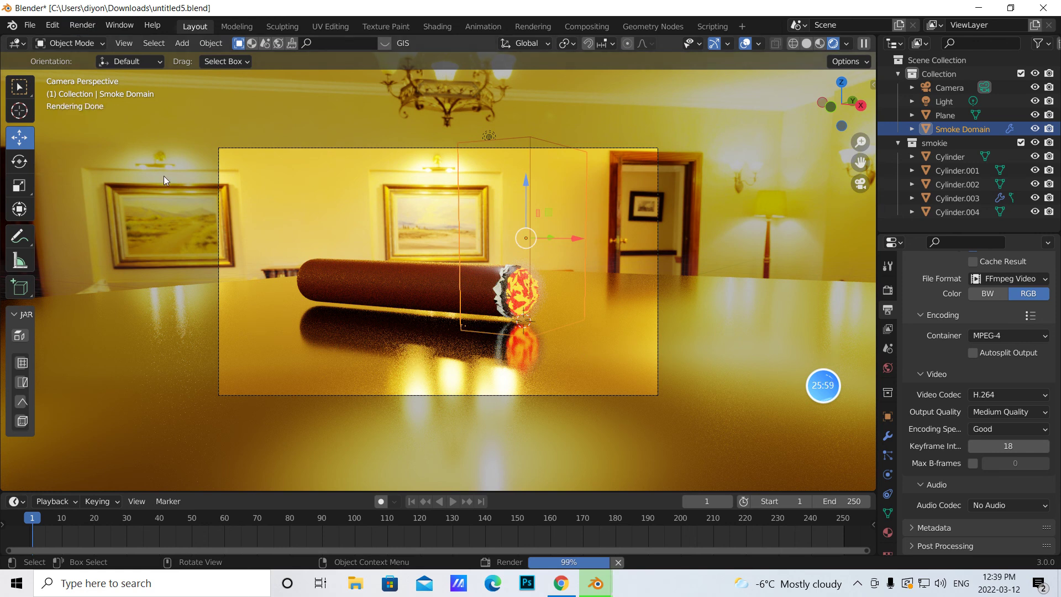
click(82, 24)
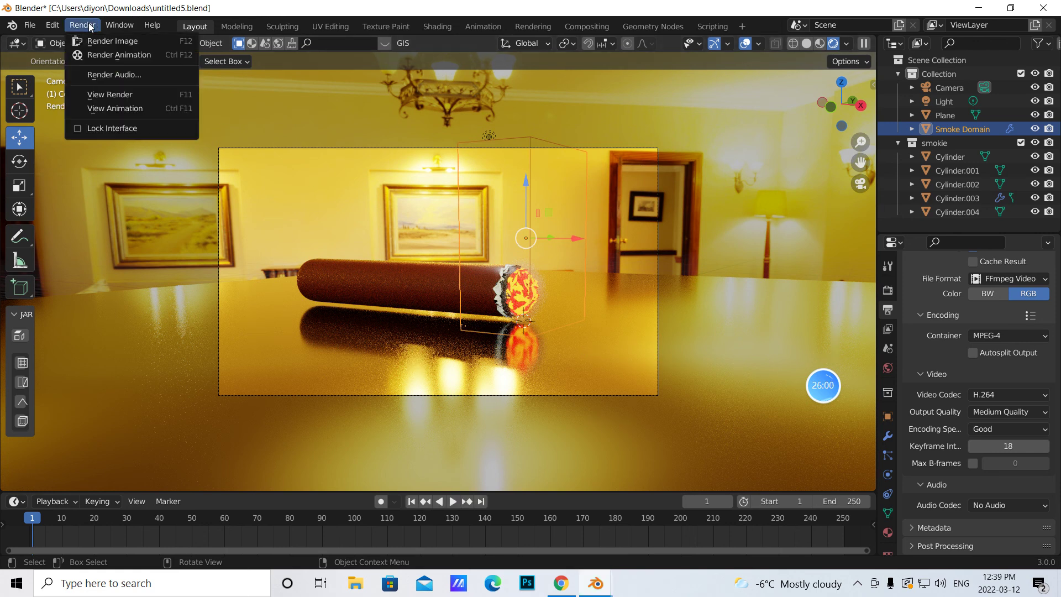
click(100, 41)
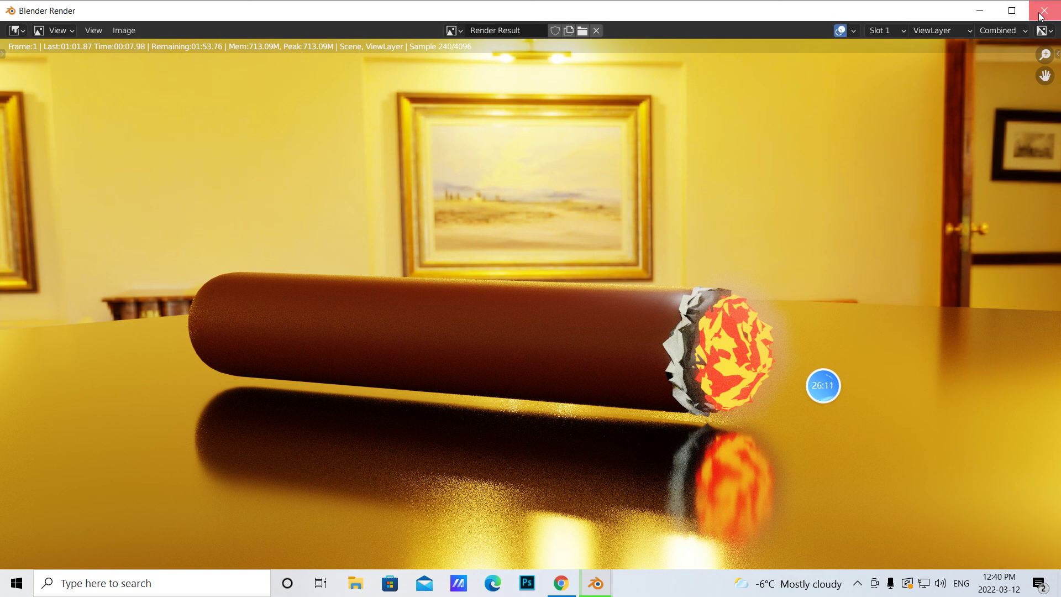
key(Escape)
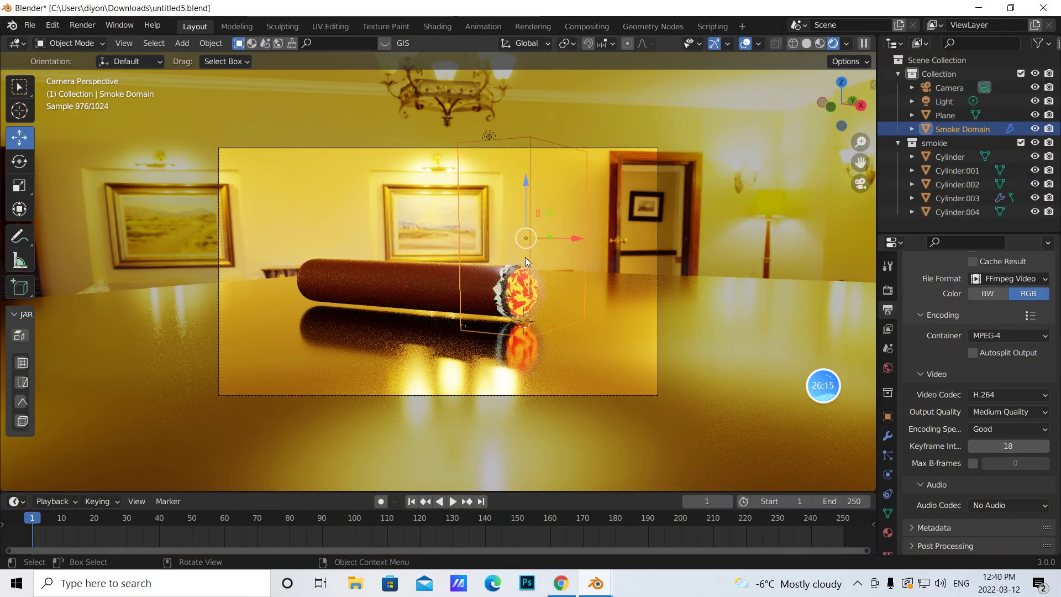
Lower the world environment background's strength to 0.4
click(890, 366)
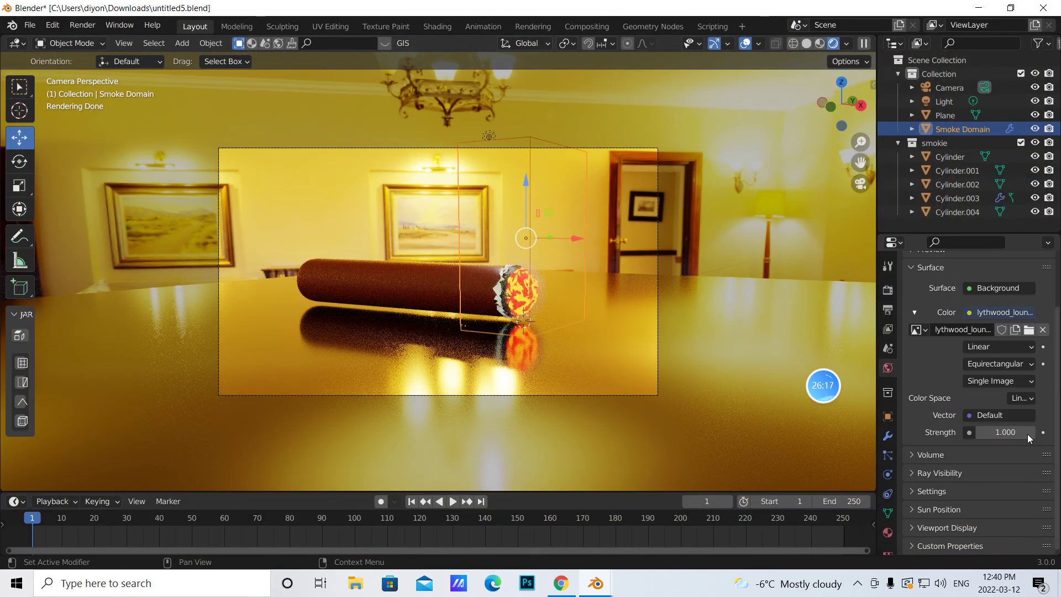
click(981, 432)
click(981, 432)
click(981, 432)
click(981, 432)
click(981, 432)
click(981, 433)
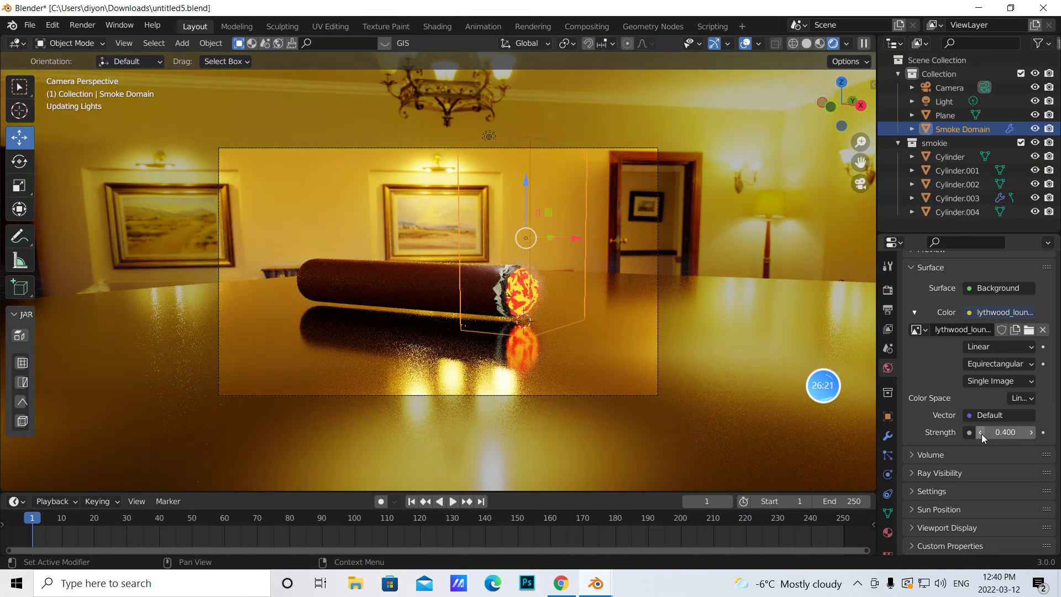
Lower the world environment background's strength to 0.3 and save the Blender file
click(981, 432)
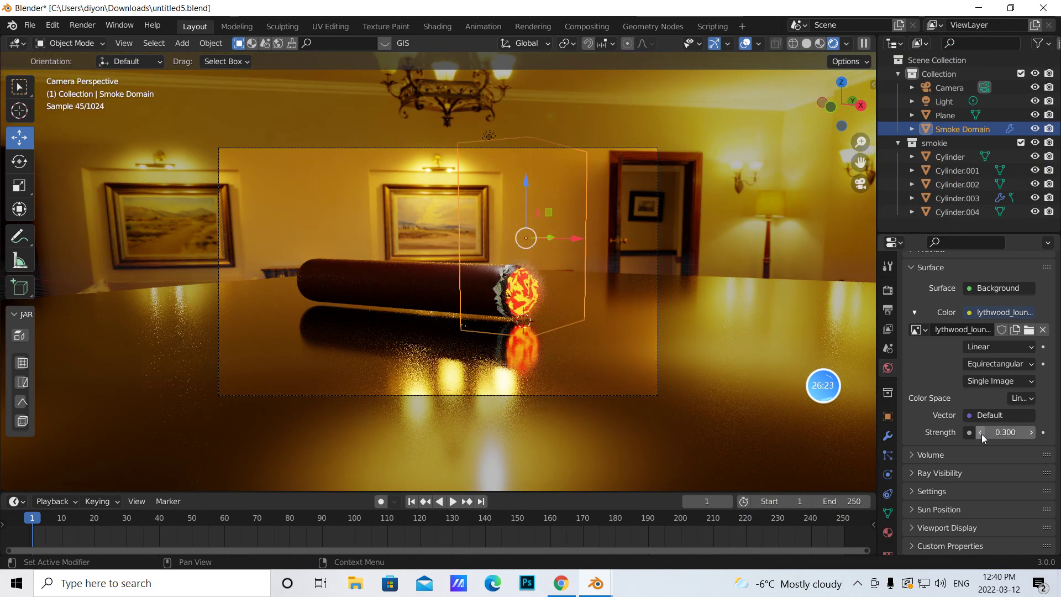
click(30, 25)
click(51, 116)
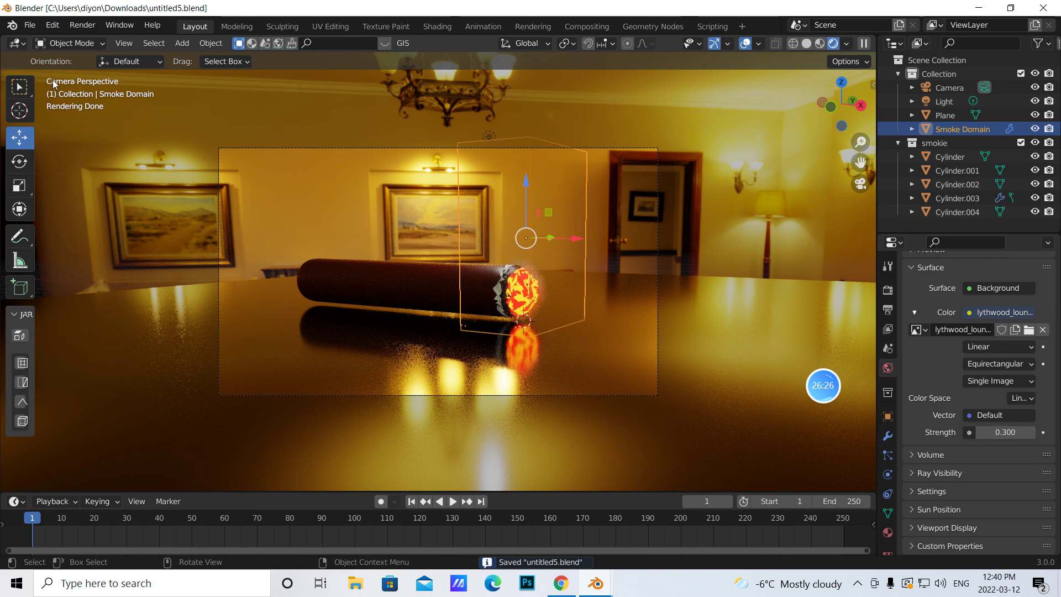
Test-render frame 1 to check the darker lighting, stopping the render and closing its window
click(80, 25)
click(93, 41)
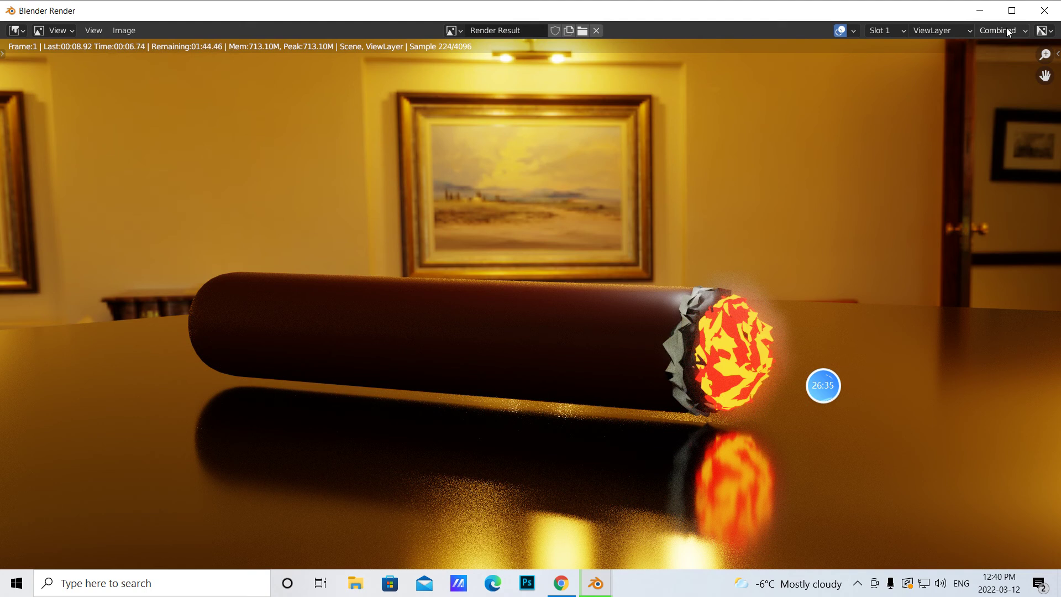
key(Escape)
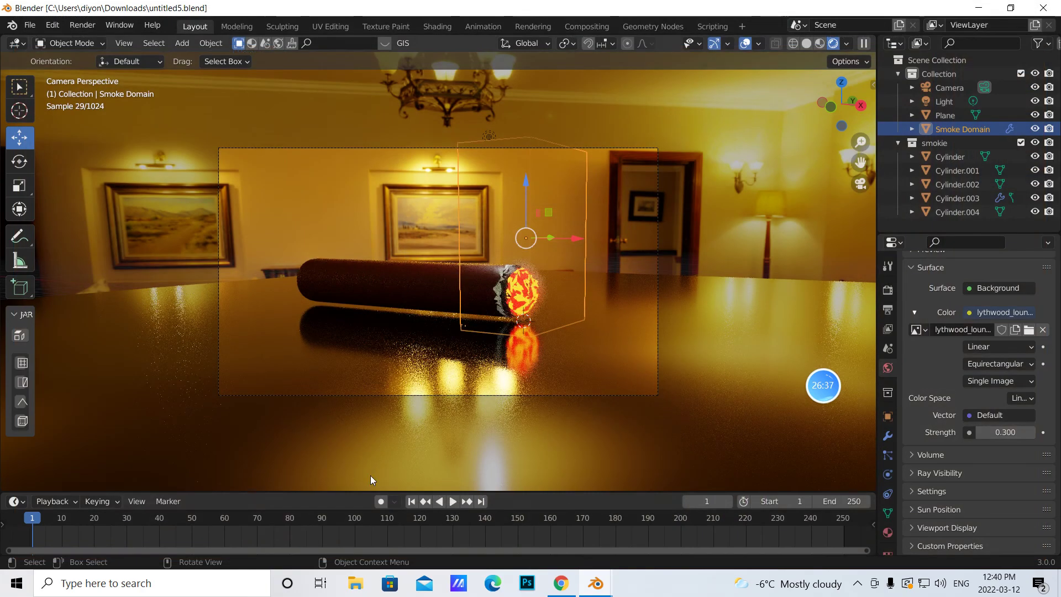
Go to frame 20 and render it as a still image of the smoking cigar
click(97, 520)
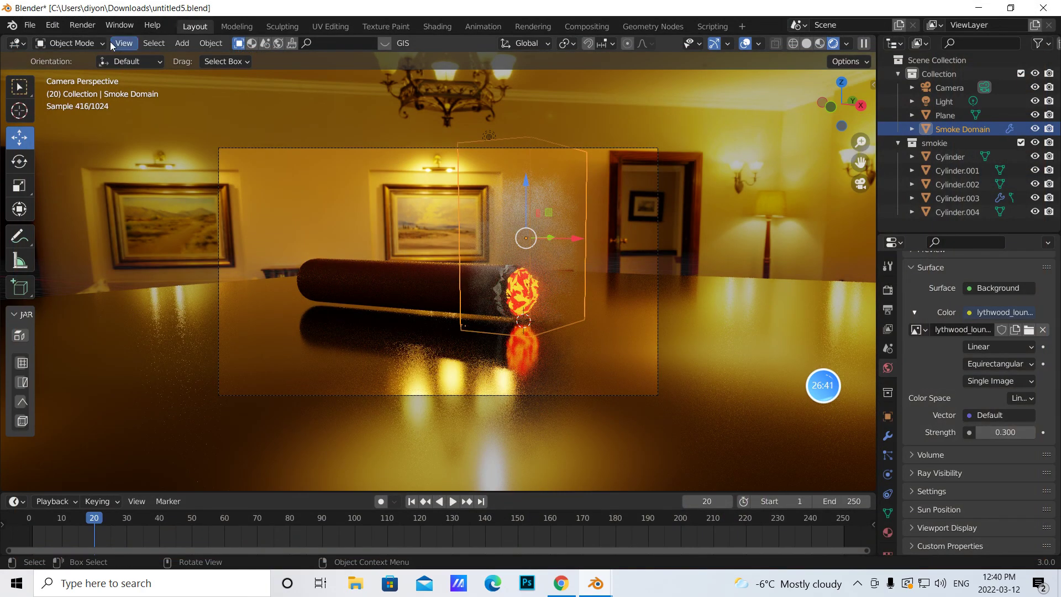
click(81, 25)
click(92, 40)
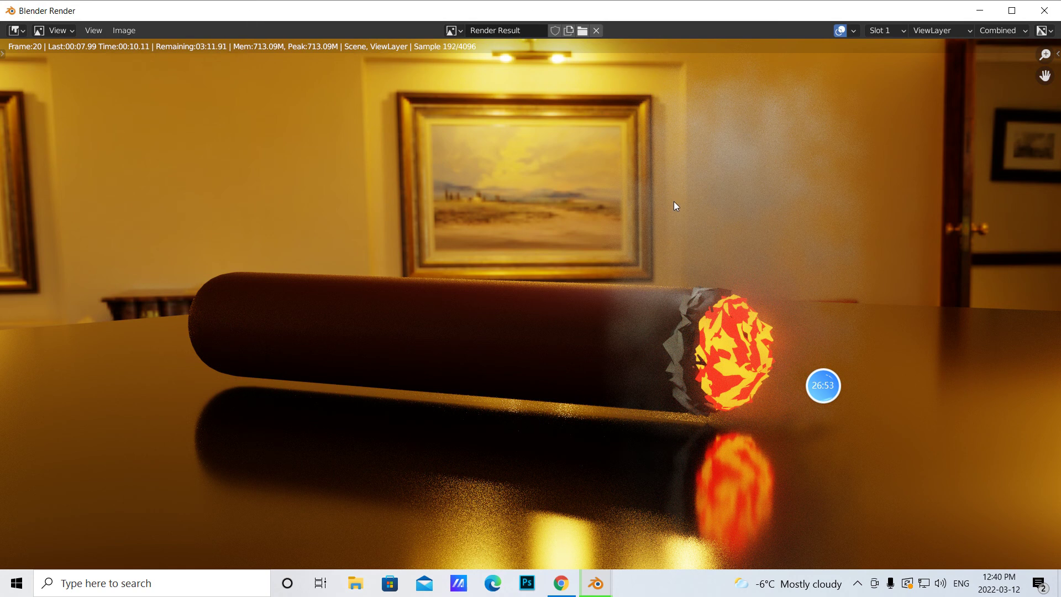
click(128, 32)
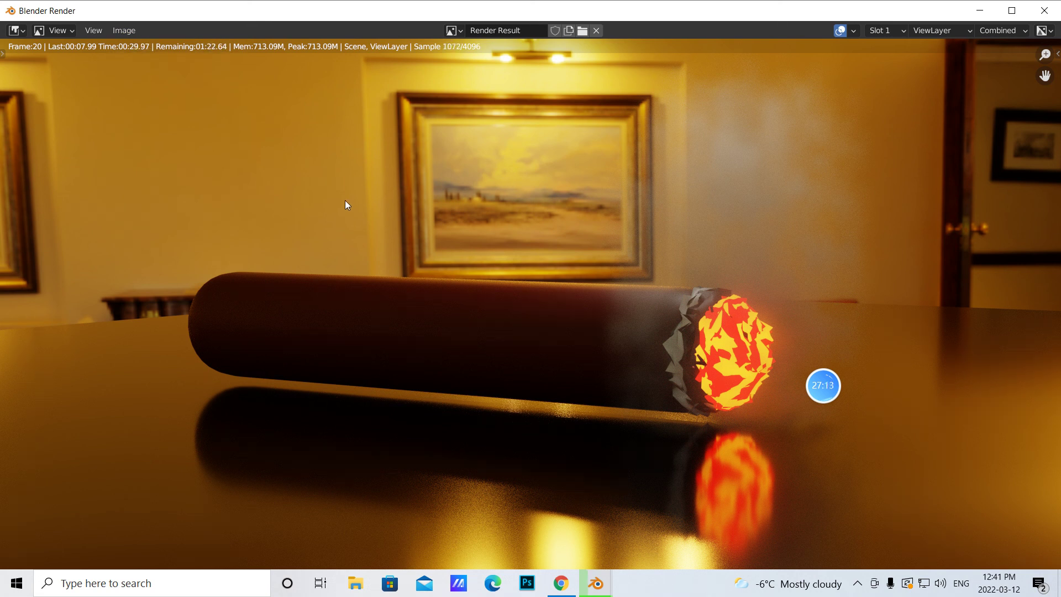
click(124, 30)
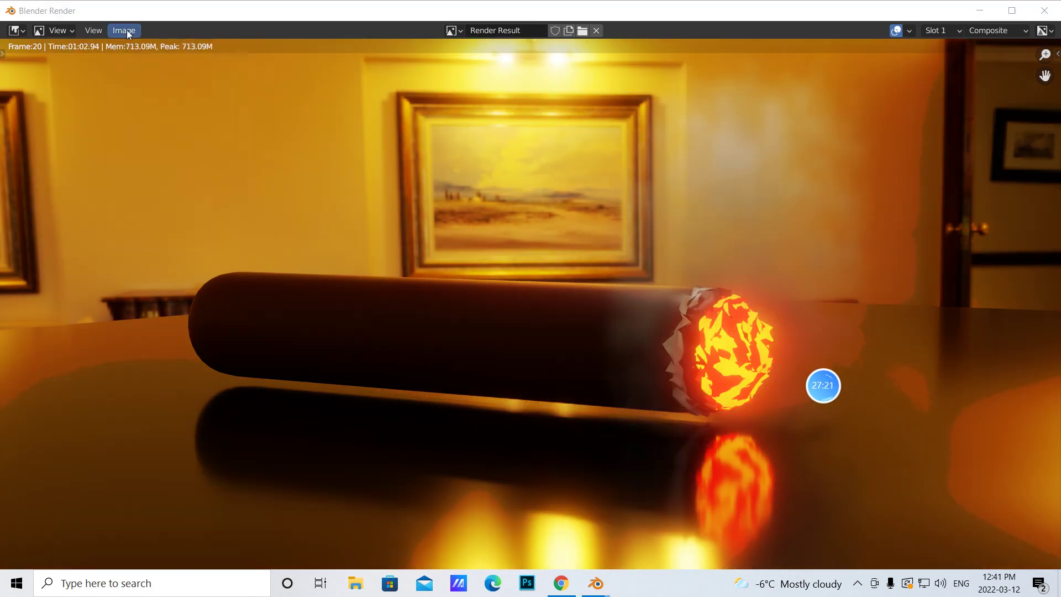
Start saving the finished render to the Downloads folder with JPEG as the file format
click(126, 30)
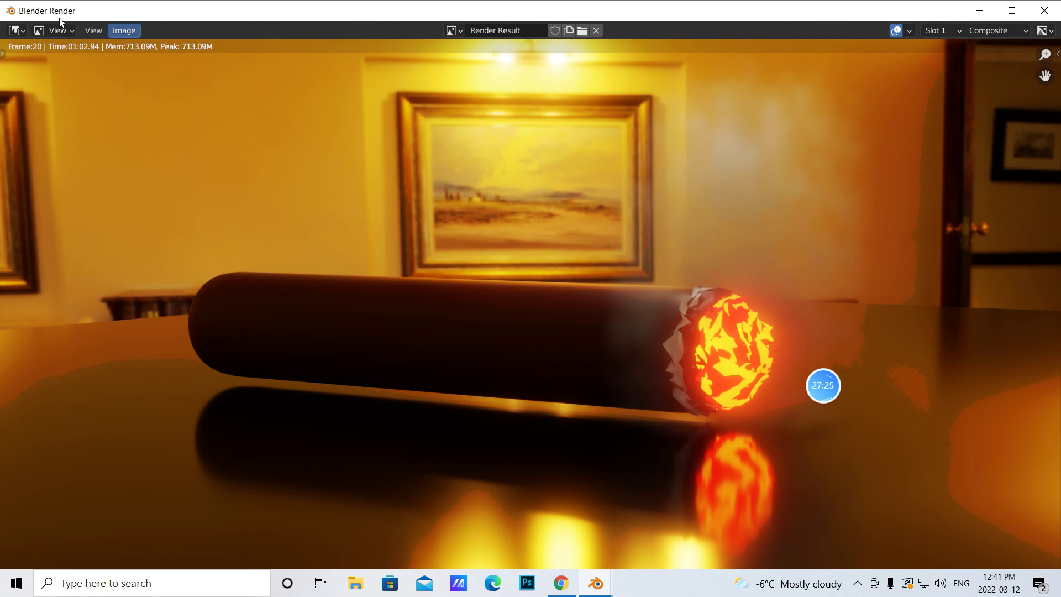
click(94, 33)
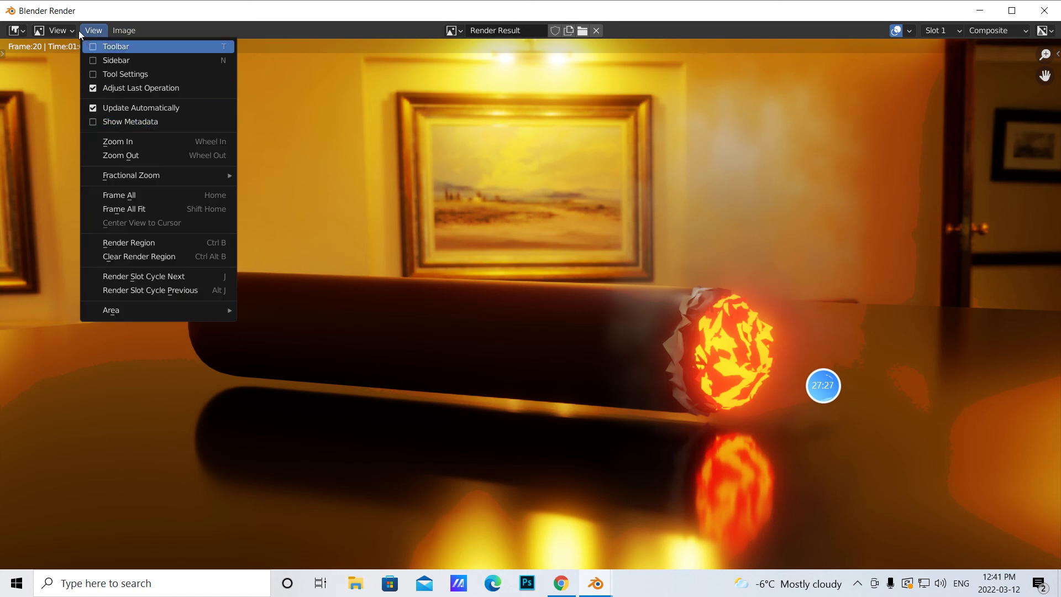
click(124, 31)
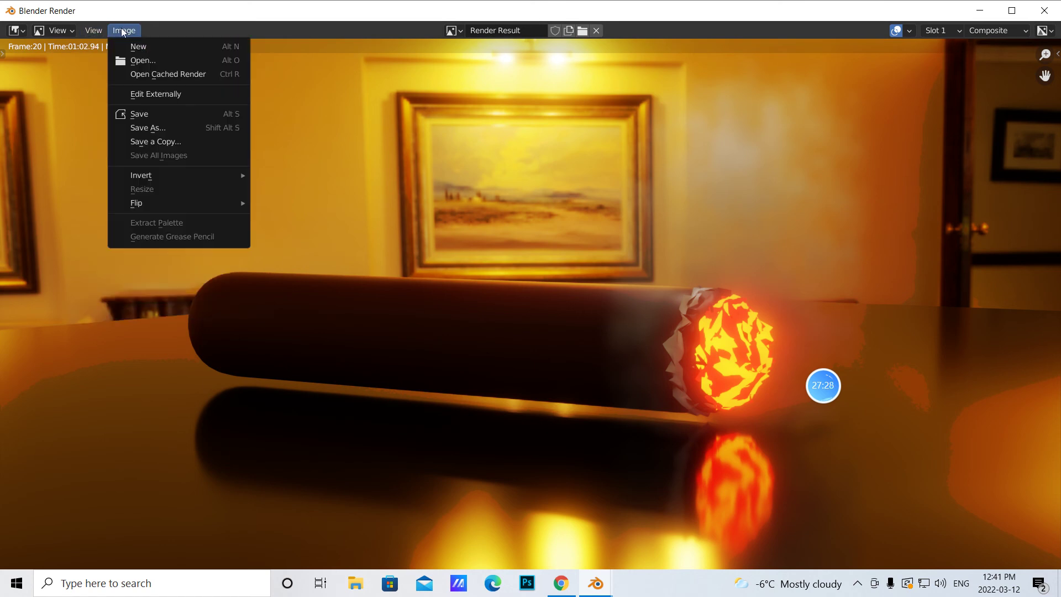
click(141, 115)
click(888, 142)
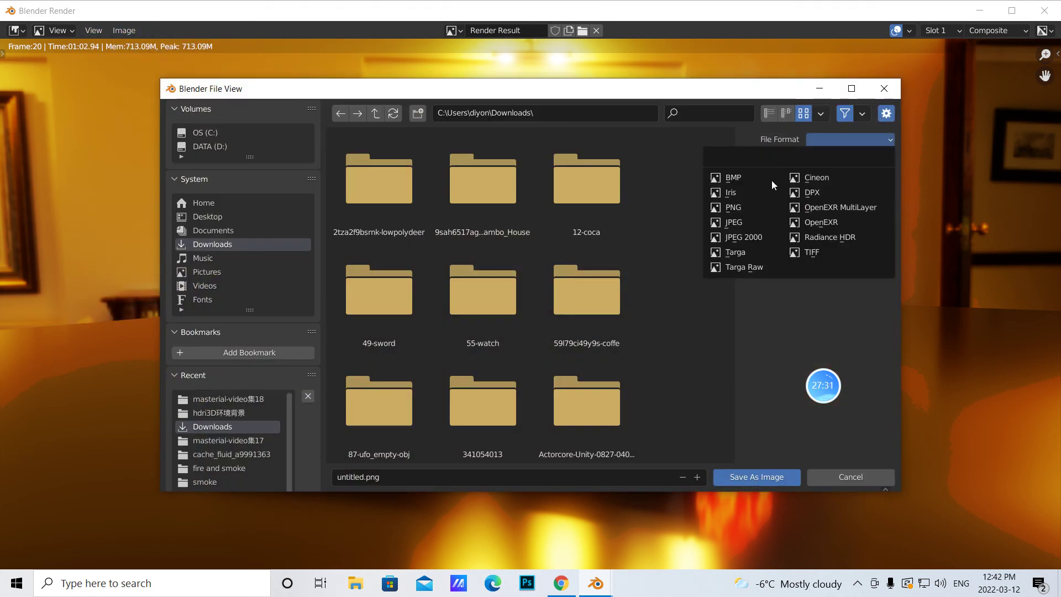
click(739, 221)
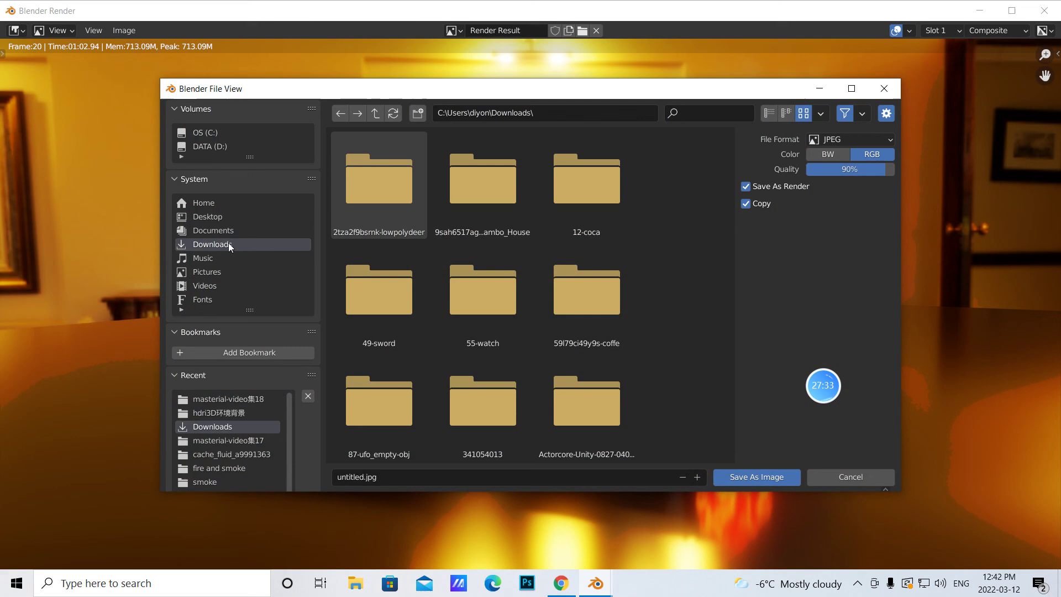
Name the image burning cigar.jpg, save it, and close the render window
click(363, 477)
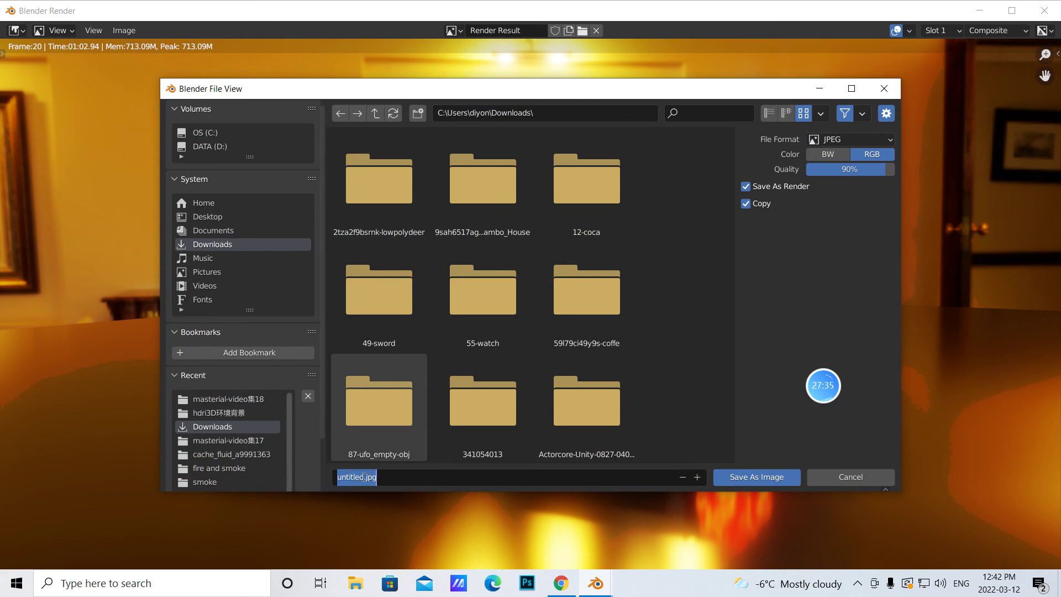
key(BackSpace)
text(s)
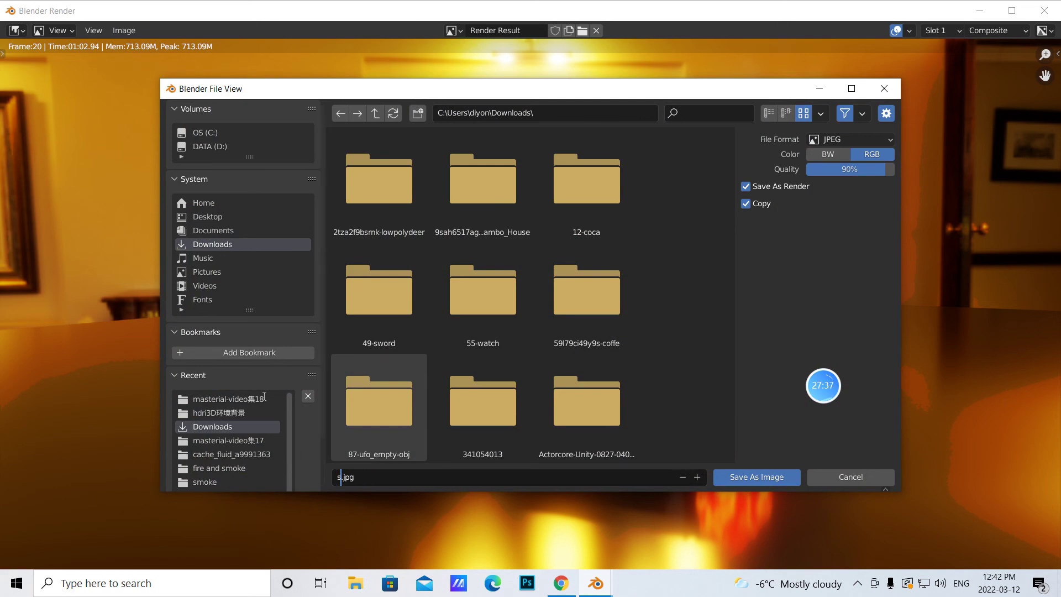
key(BackSpace)
text(burning cigar3)
key(BackSpace)
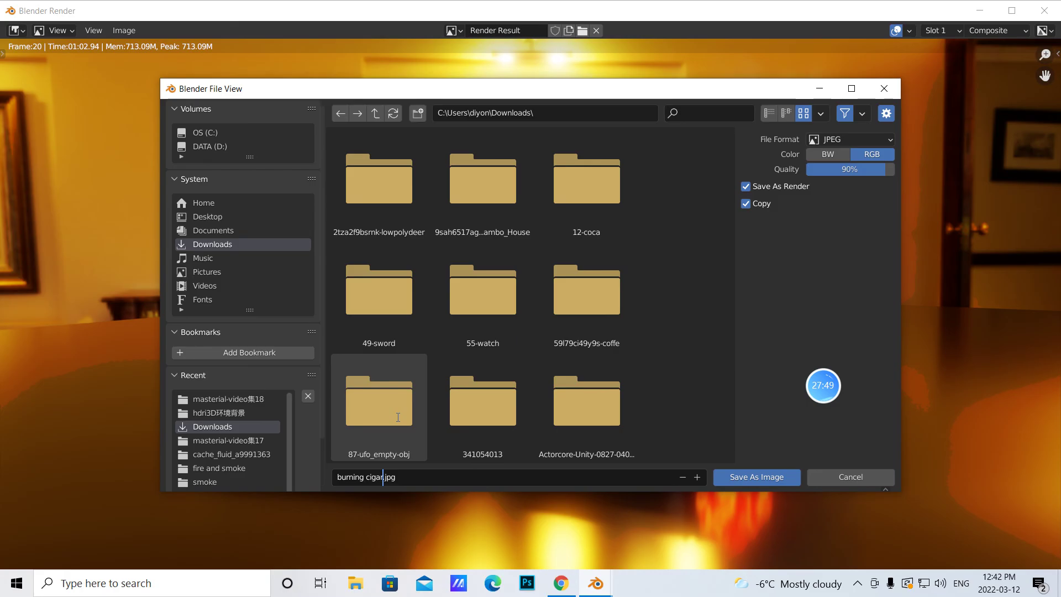
click(743, 477)
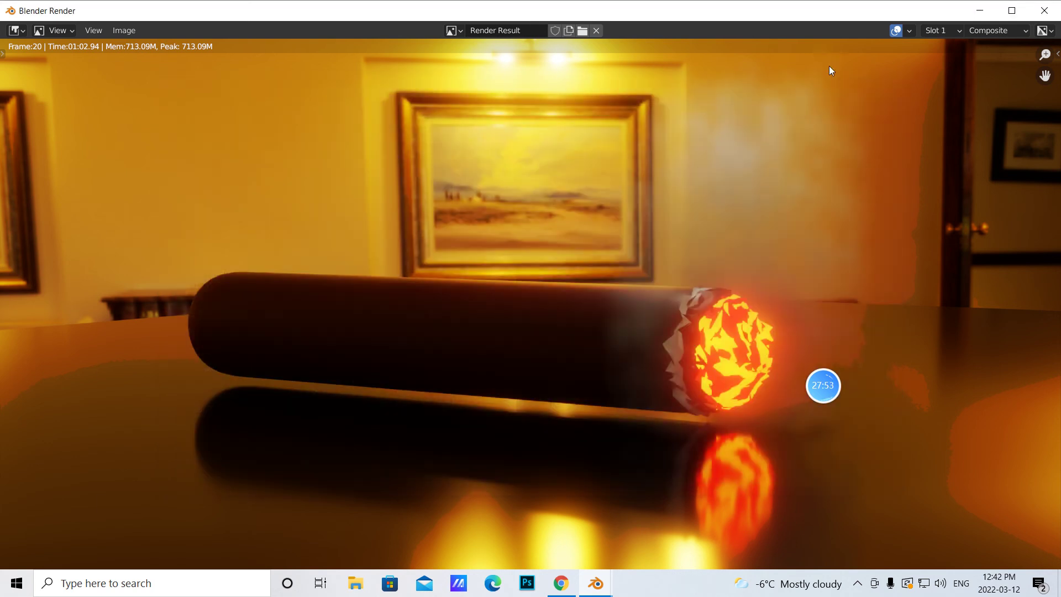
mouse_move(815, 385)
click(1043, 11)
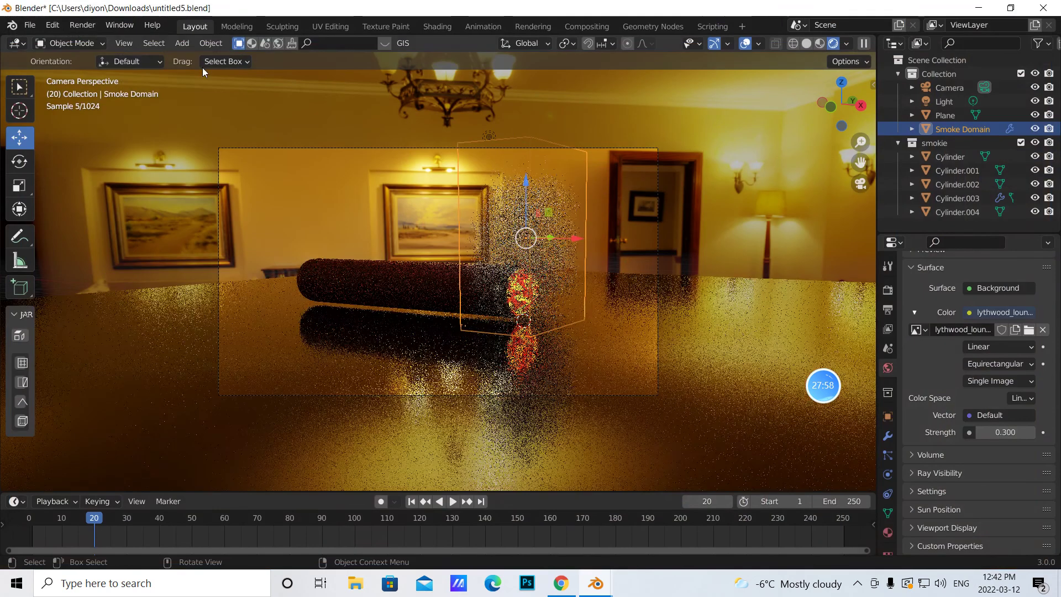
Return the timeline to frame 1 and review the output properties' frame range, file path and video encoding before rendering the animation
click(82, 25)
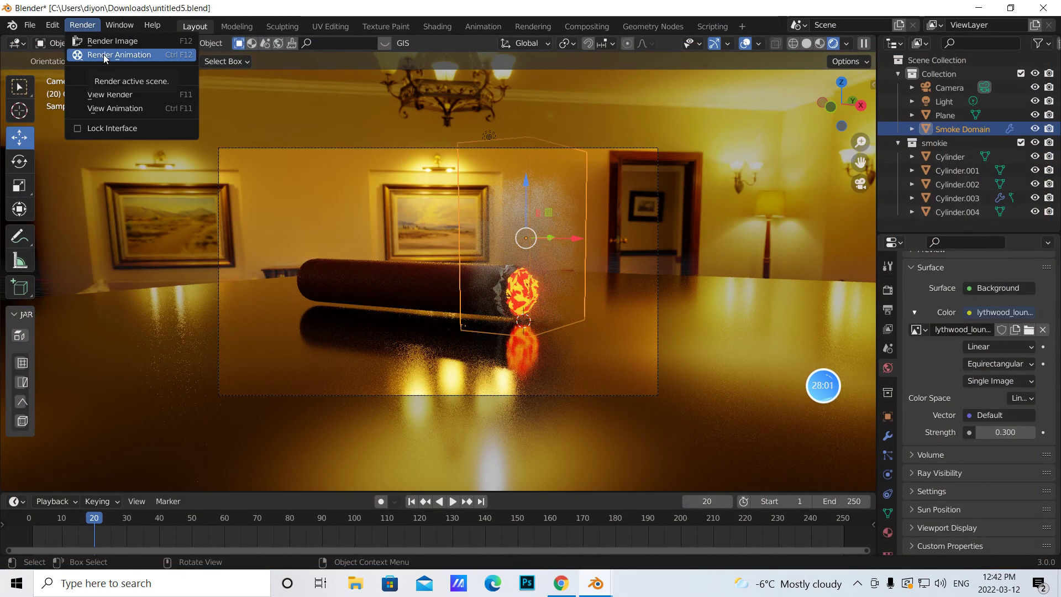
key(shift+Left)
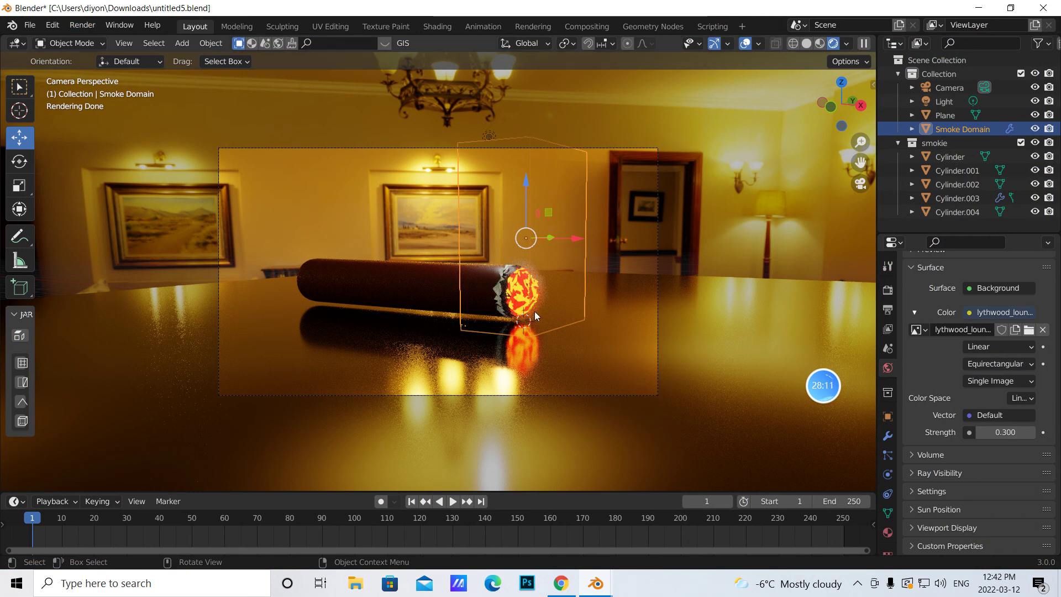
click(82, 25)
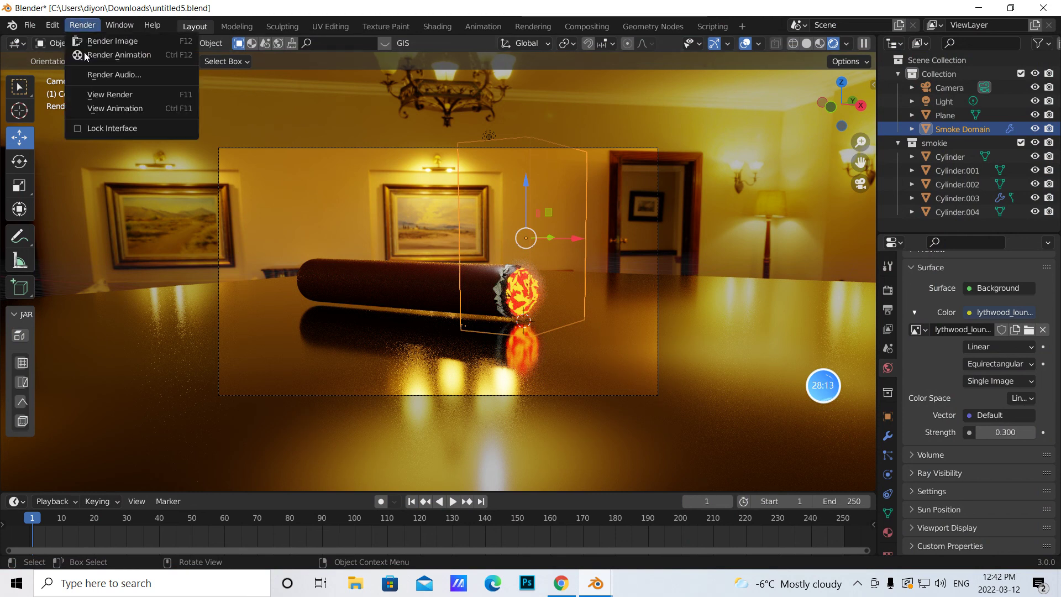
click(888, 313)
scroll(992, 460, down, 4)
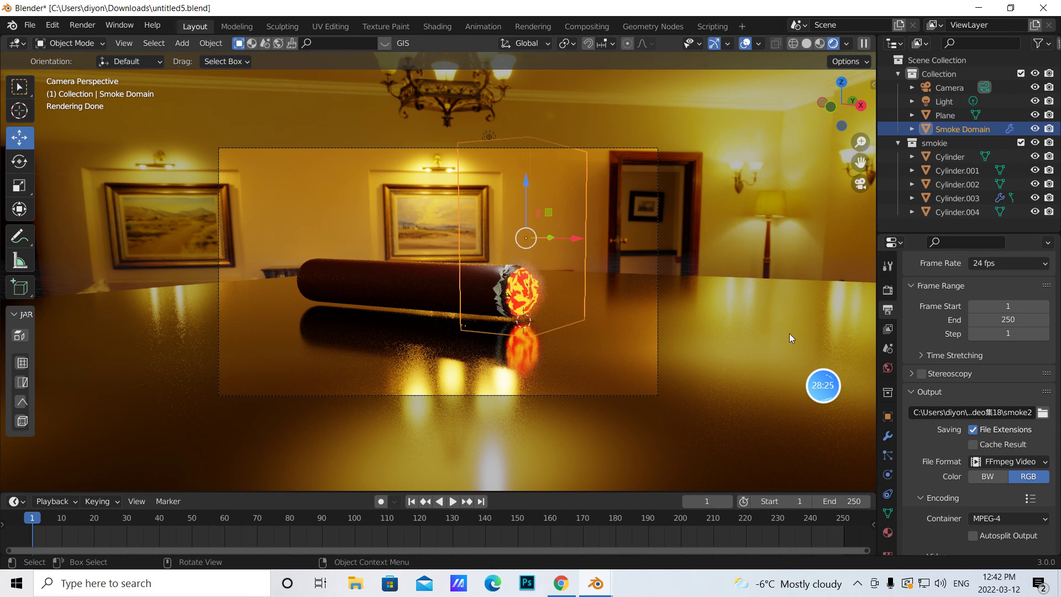
mouse_move(837, 388)
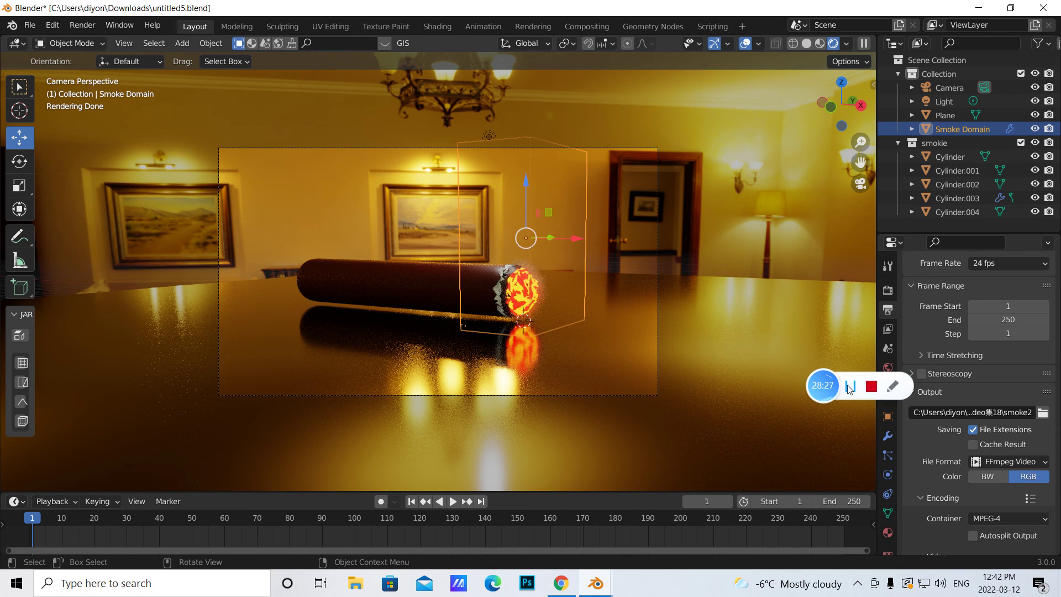